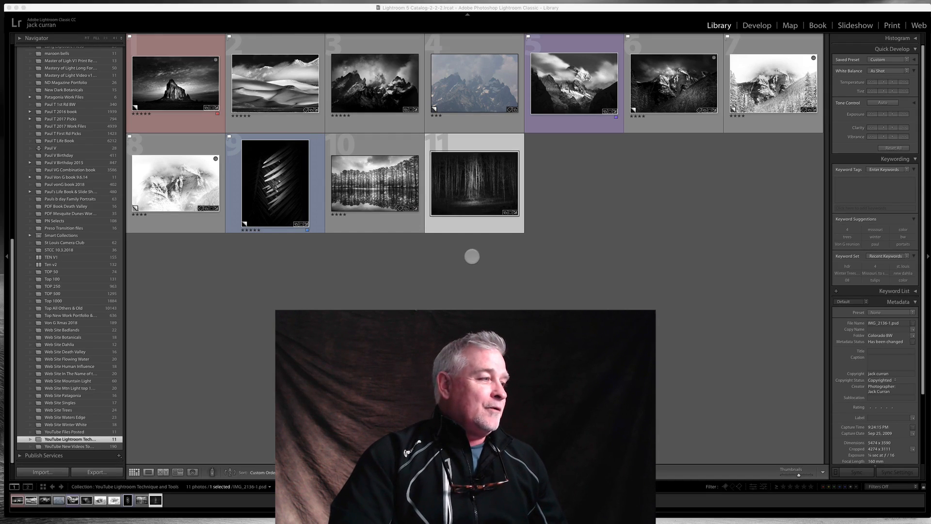
- Browse the photos in the YouTube New Videos To Work and Mastery of Light Long Form Videos collections
left_click(77, 446)
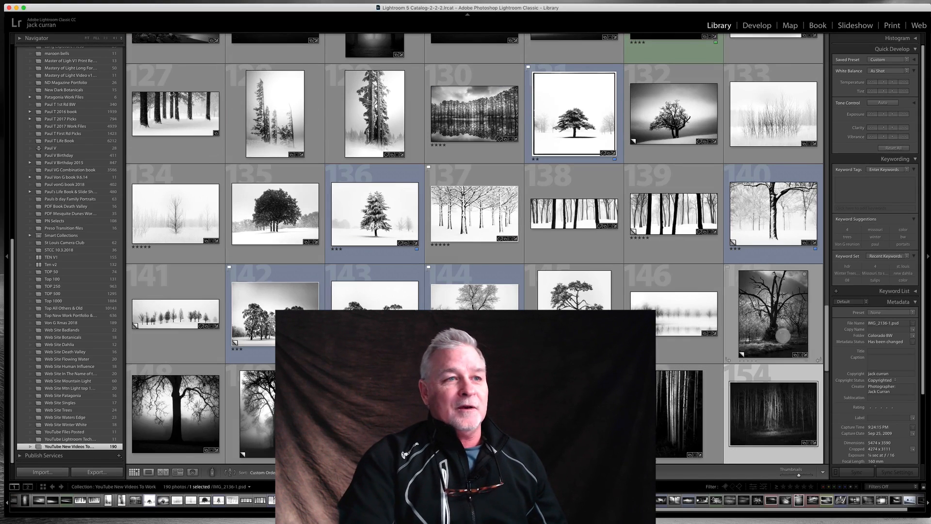
left_click_drag(826, 346, 817, 33)
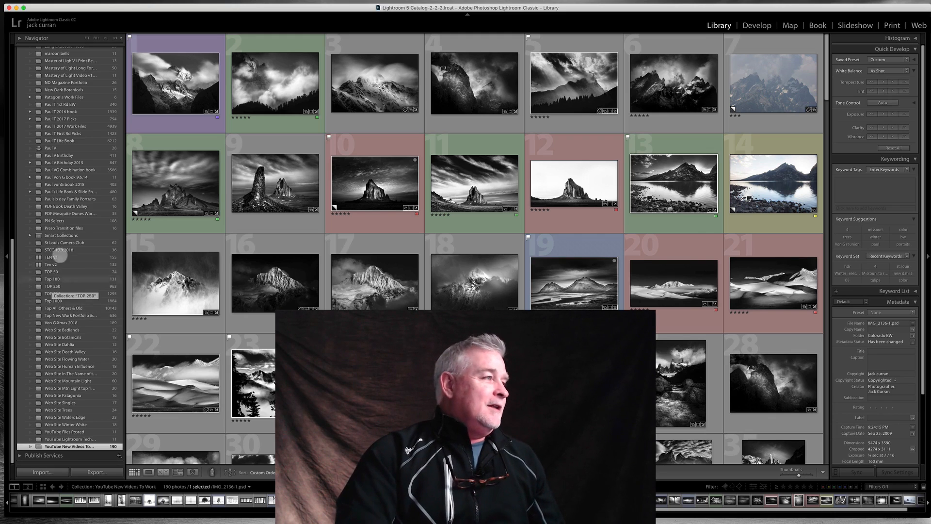
scroll(66, 141, "up", 2)
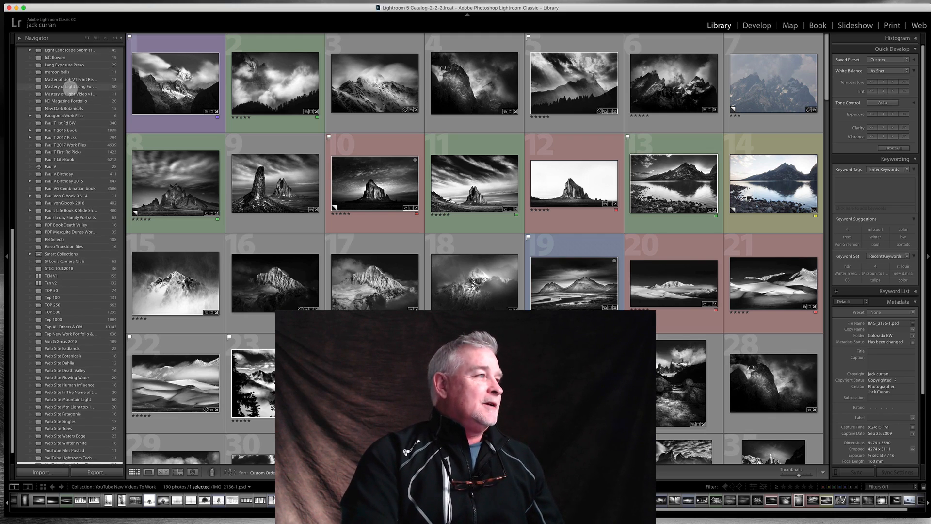
left_click(68, 86)
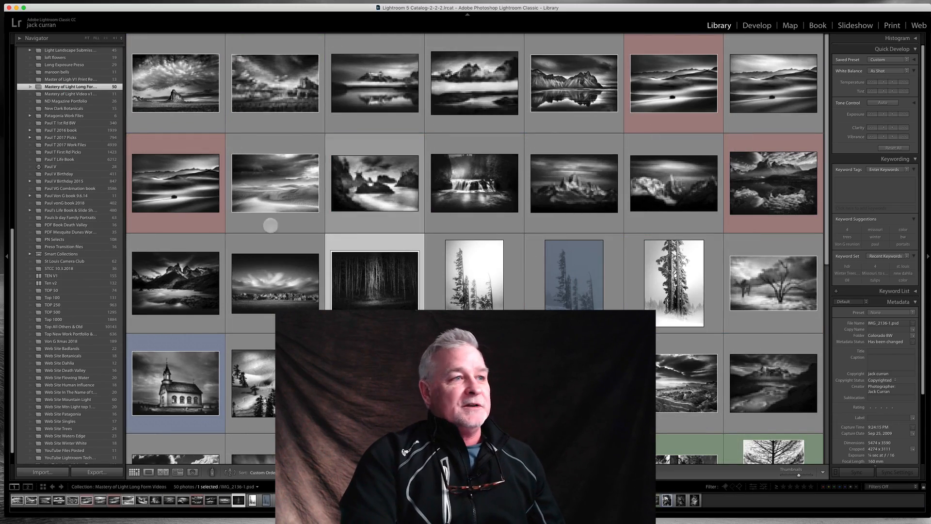
left_click_drag(827, 189, 826, 225)
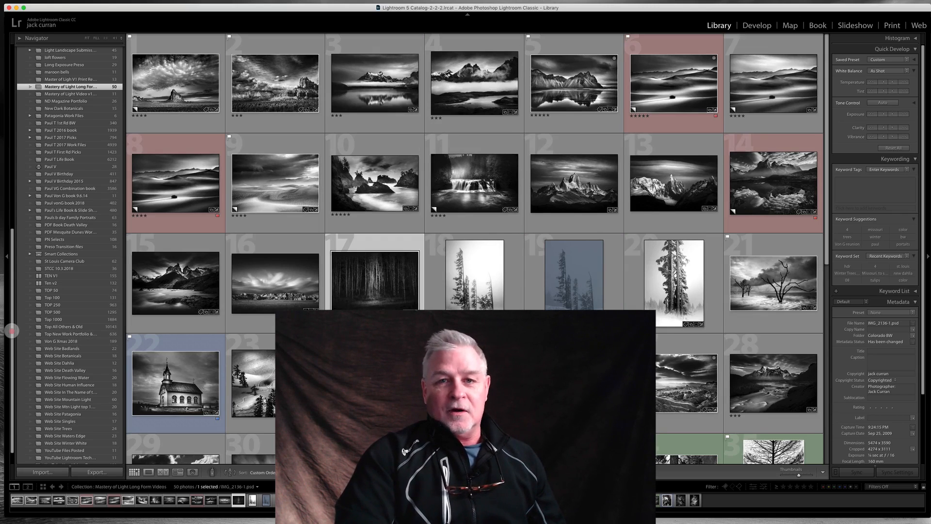
left_click_drag(12, 331, 29, 65)
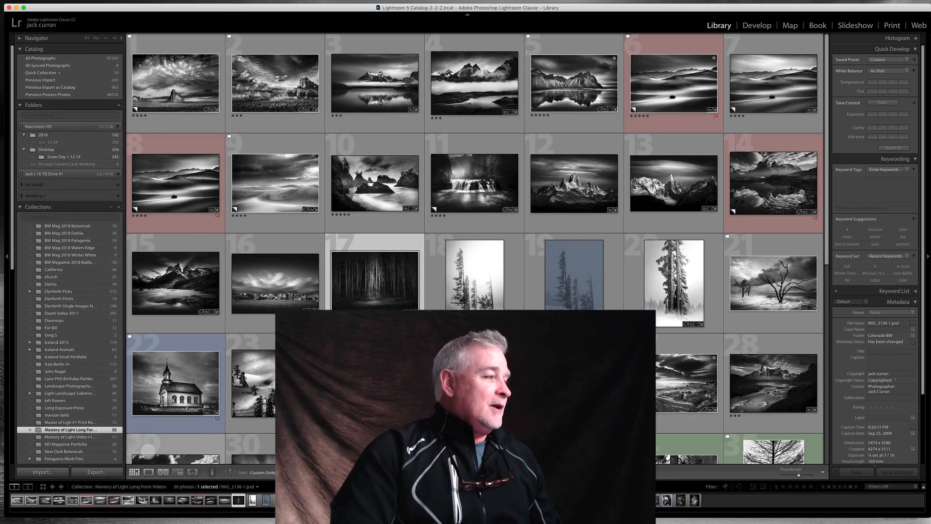
left_click_drag(12, 221, 12, 427)
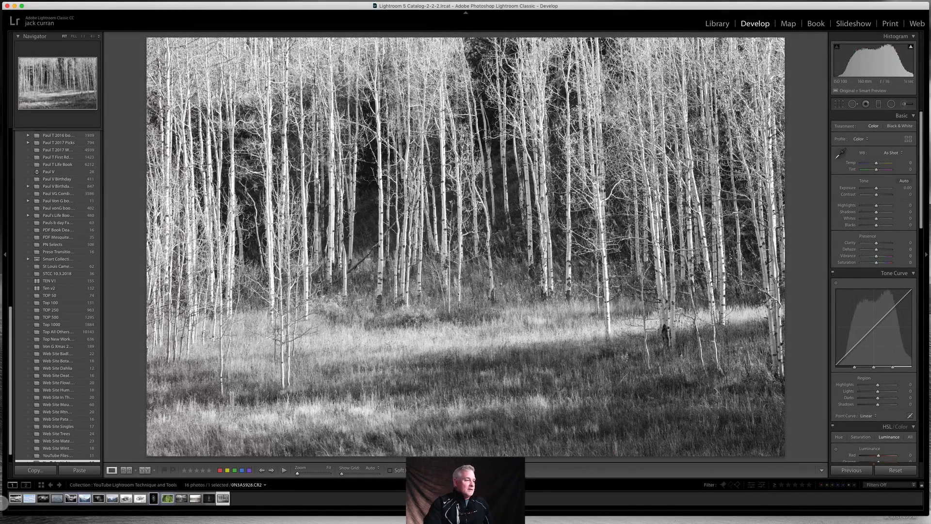
- Open the colour virtual copy of the snowy dunes photo and turn on Remove Chromatic Aberration
left_click(16, 499)
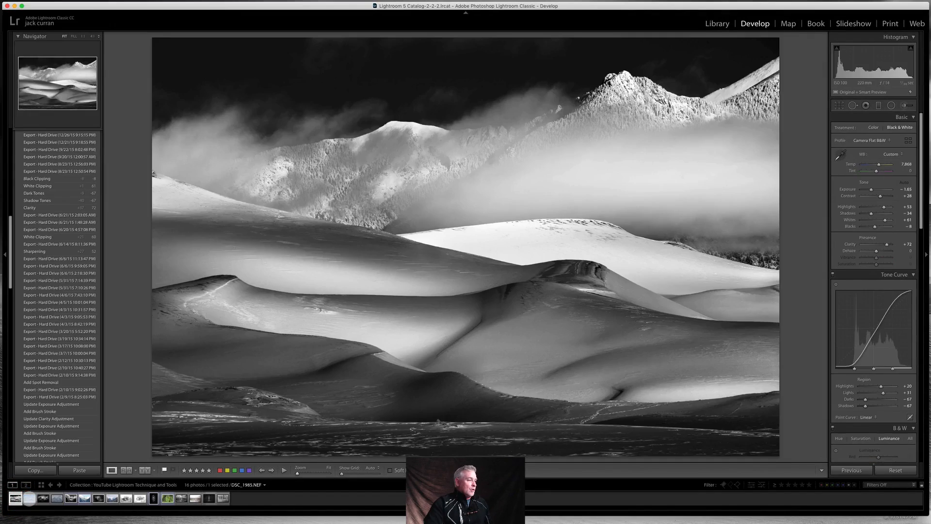
left_click(29, 498)
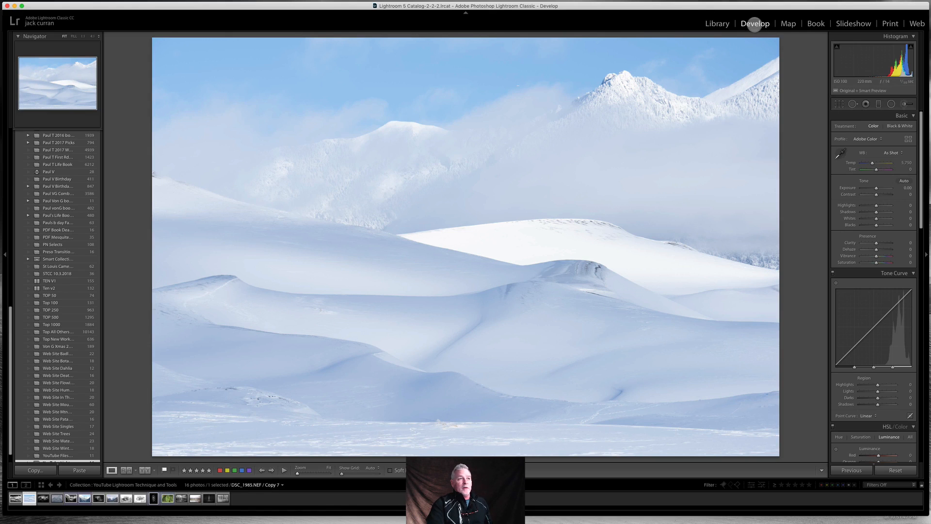
scroll(859, 290, "down", 10)
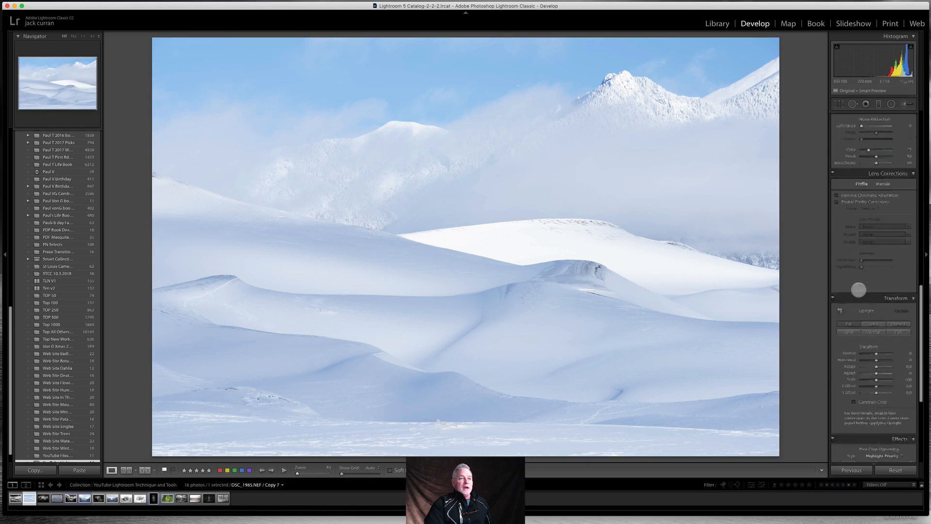
scroll(859, 289, "up", 4)
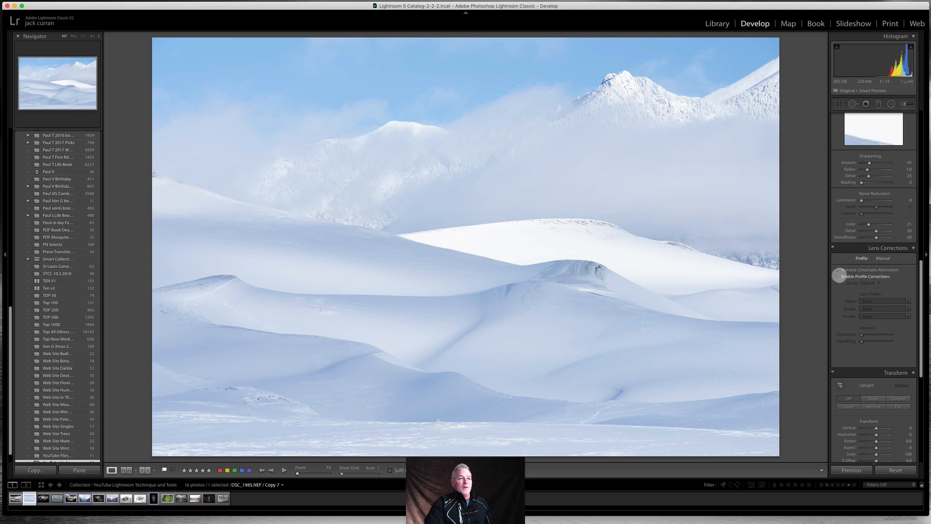
left_click(837, 269)
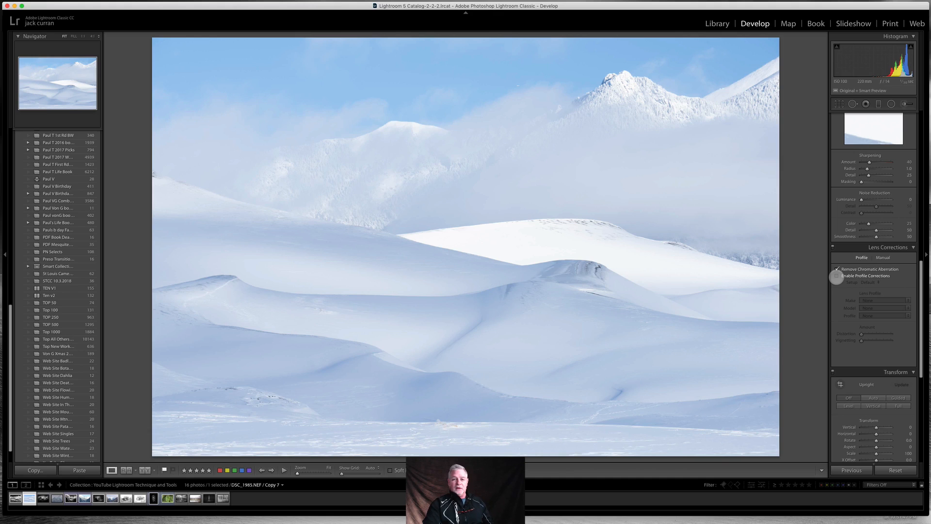
- Enable lens profile corrections for the snowy dunes copy, switching them off and on to compare the effect
scroll(843, 289, "up", 1)
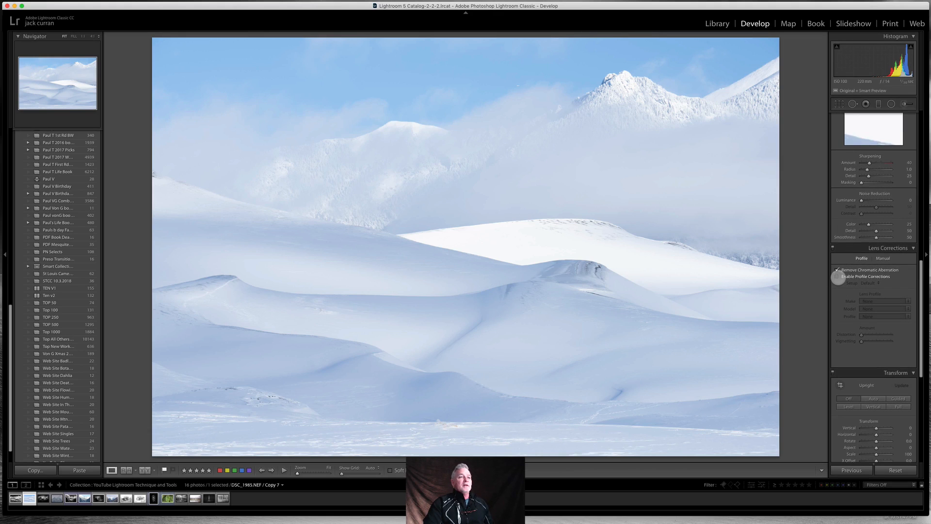
left_click(838, 277)
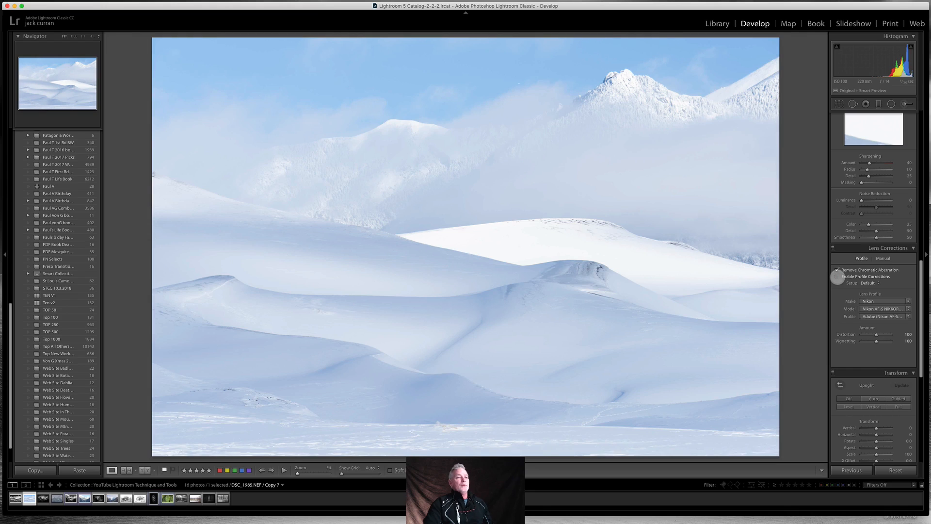
left_click(837, 277)
left_click(838, 277)
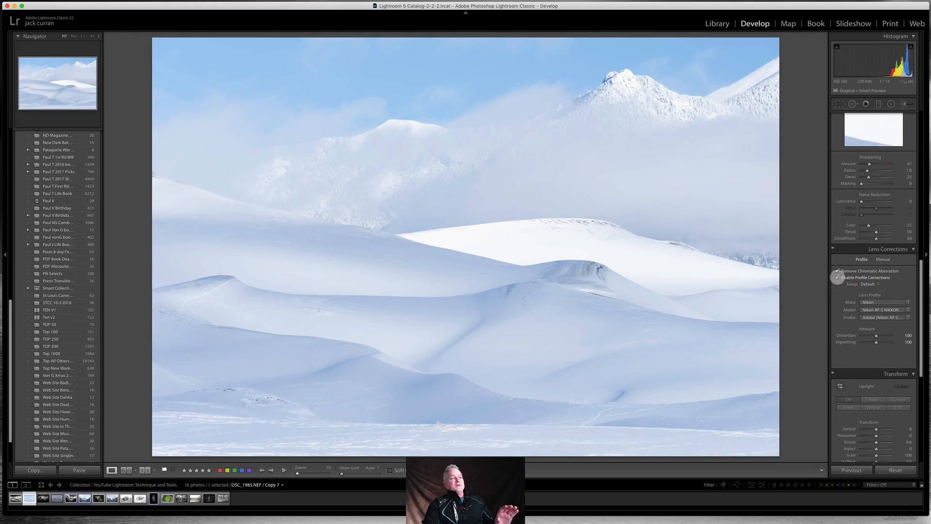
left_click(837, 277)
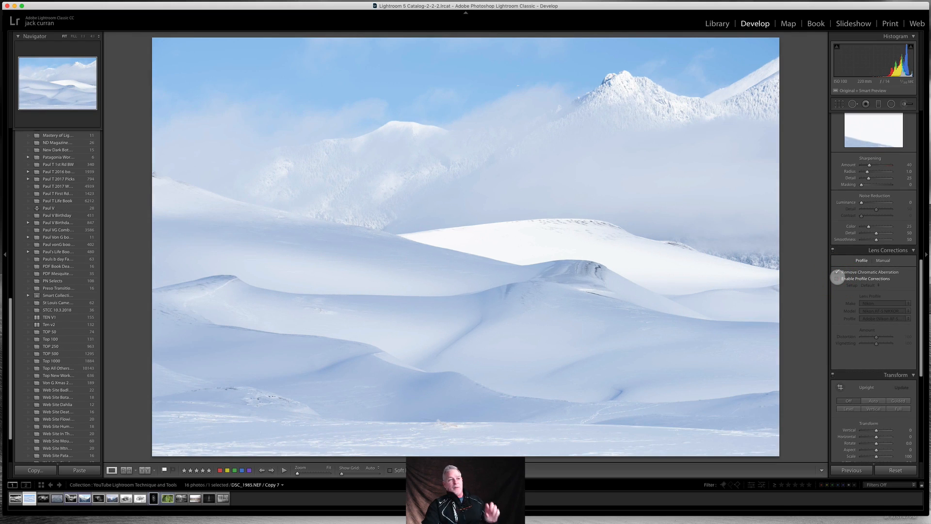
left_click(837, 277)
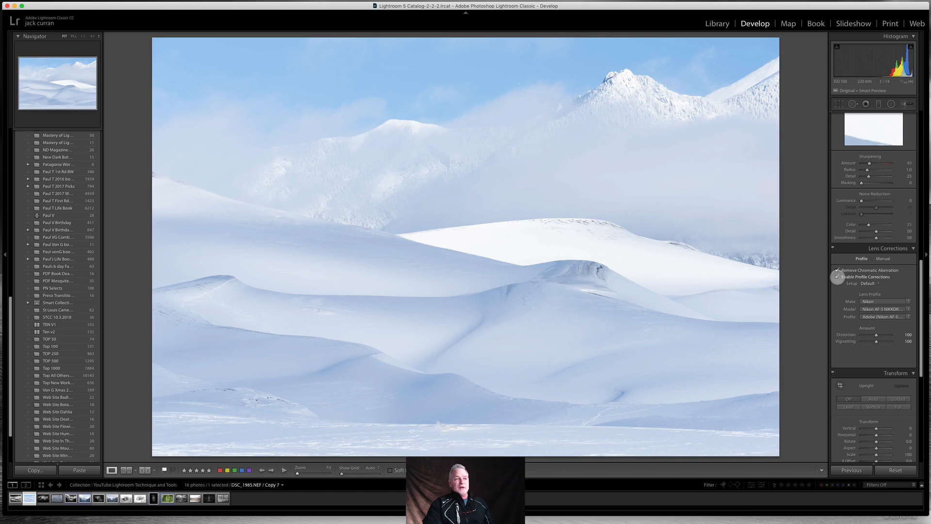
left_click(837, 277)
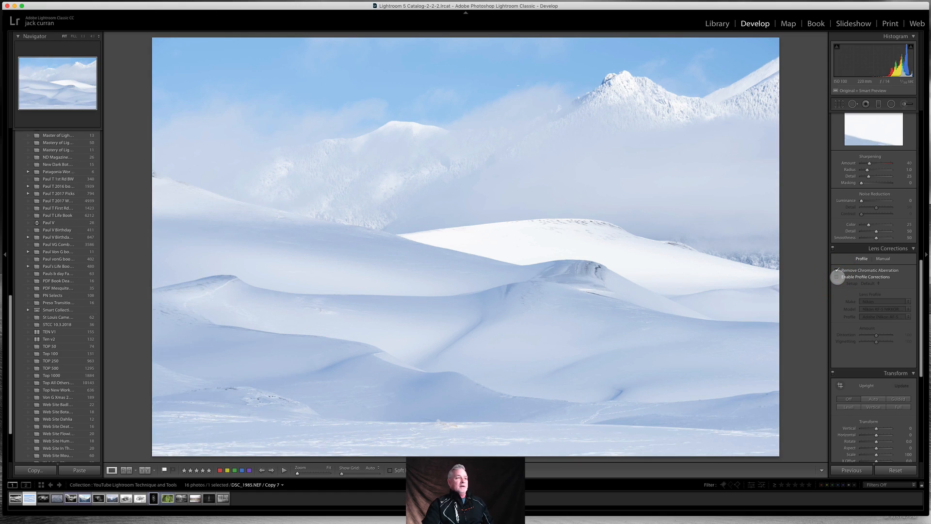
left_click(837, 277)
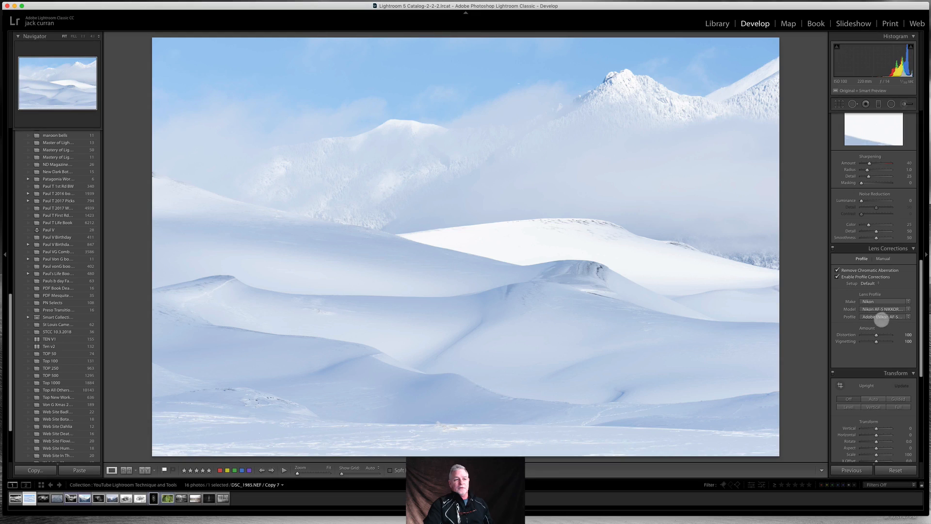
- Adjust the tones of the snowy dunes copy directly in the histogram, setting Highlights to +60 and Exposure to -1.38
scroll(873, 321, "up", 15)
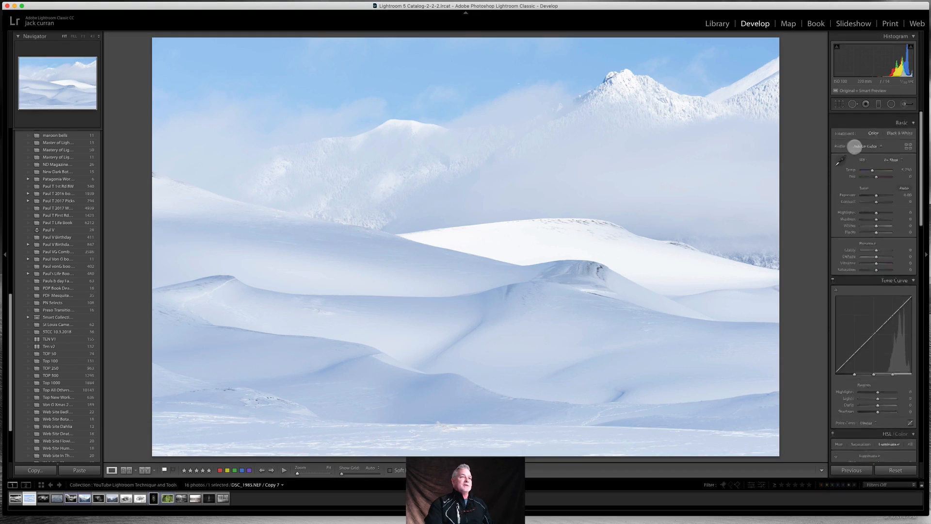
scroll(855, 146, "up", 2)
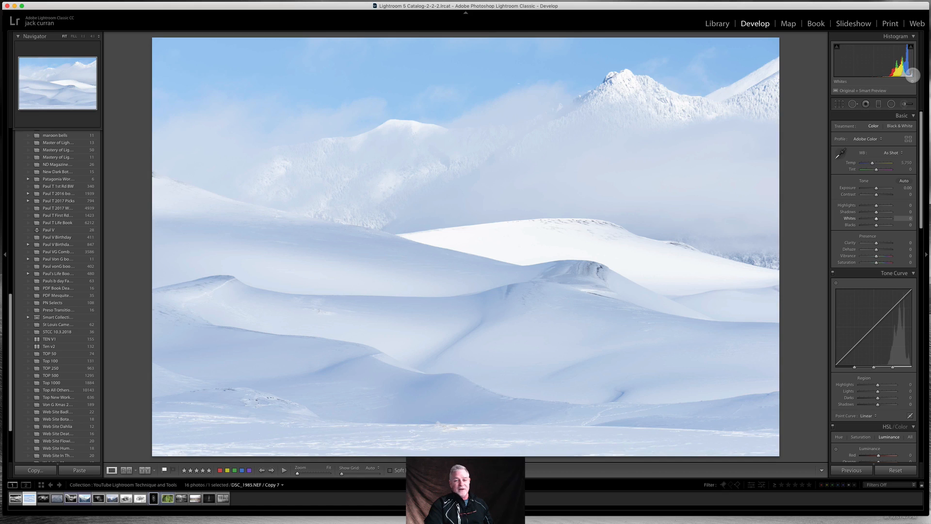
left_click_drag(876, 63, 852, 58)
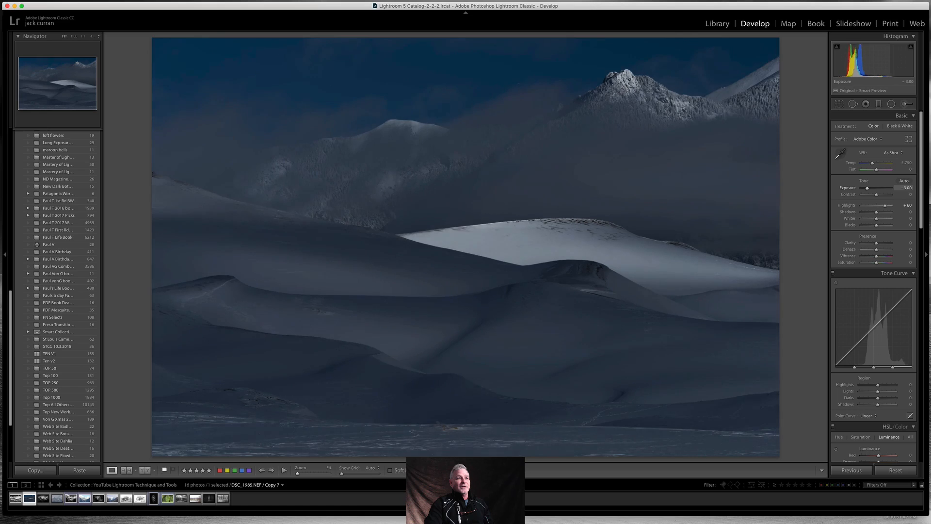
left_click_drag(855, 57, 871, 57)
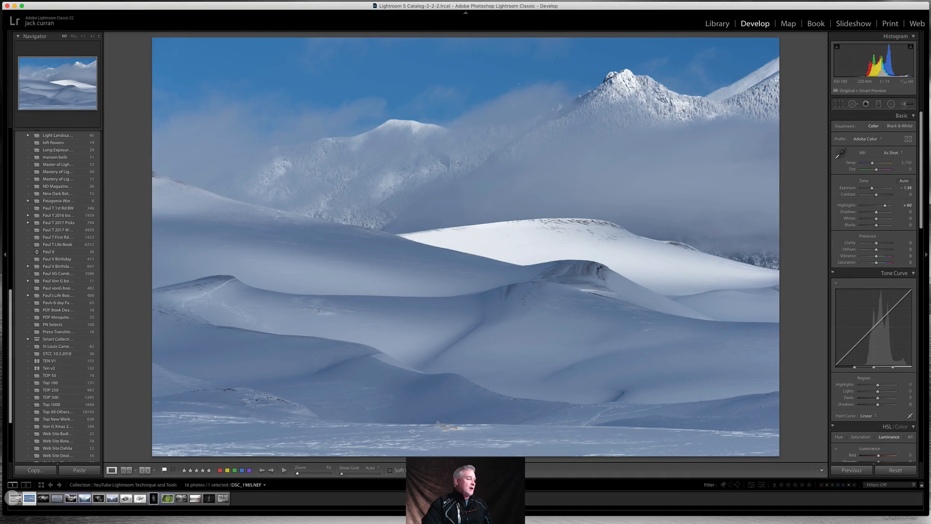
- Check the finished black-and-white dunes version, return to the colour copy, and turn on its shadow and highlight clipping warnings
left_click(15, 498)
left_click(30, 498)
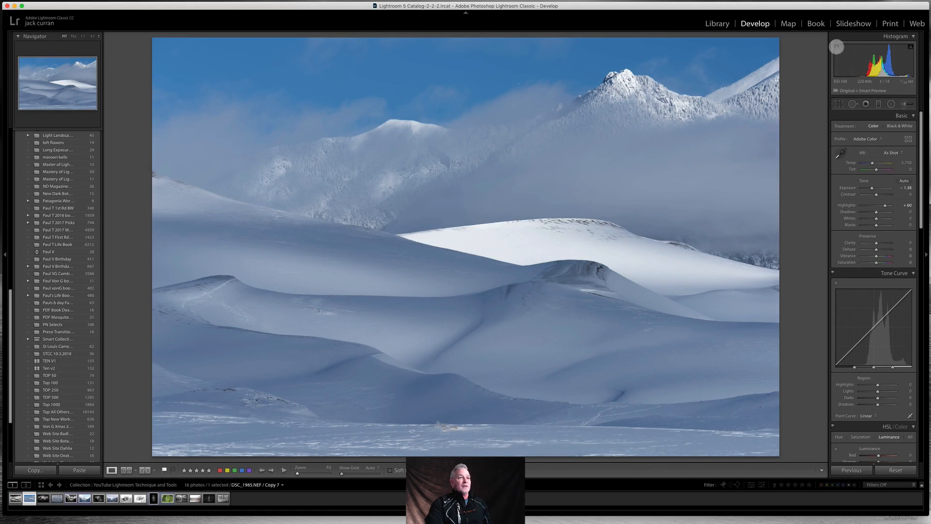
left_click(837, 46)
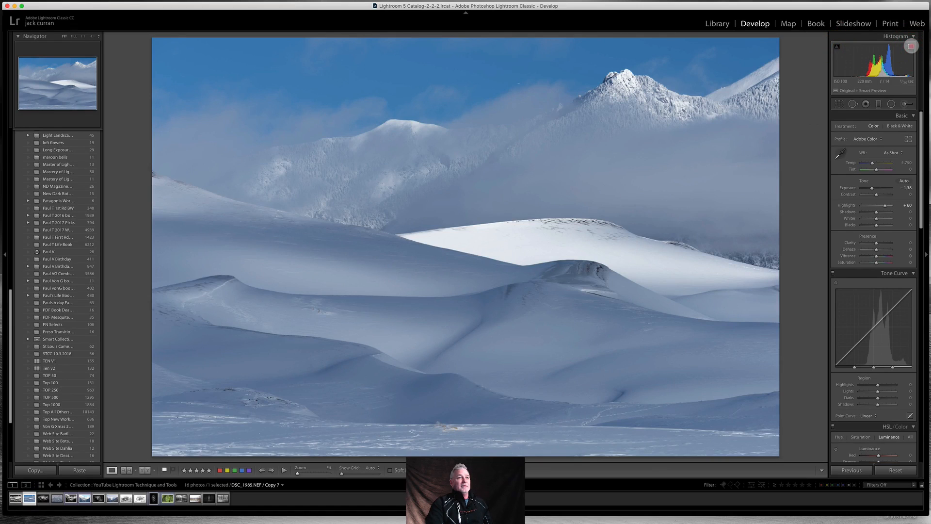
left_click(911, 46)
- Test shadow clipping on the snowy dunes copy by setting Exposure to -5.00 and Blacks to +10
left_click_drag(872, 188, 879, 188)
left_click_drag(878, 189, 861, 191)
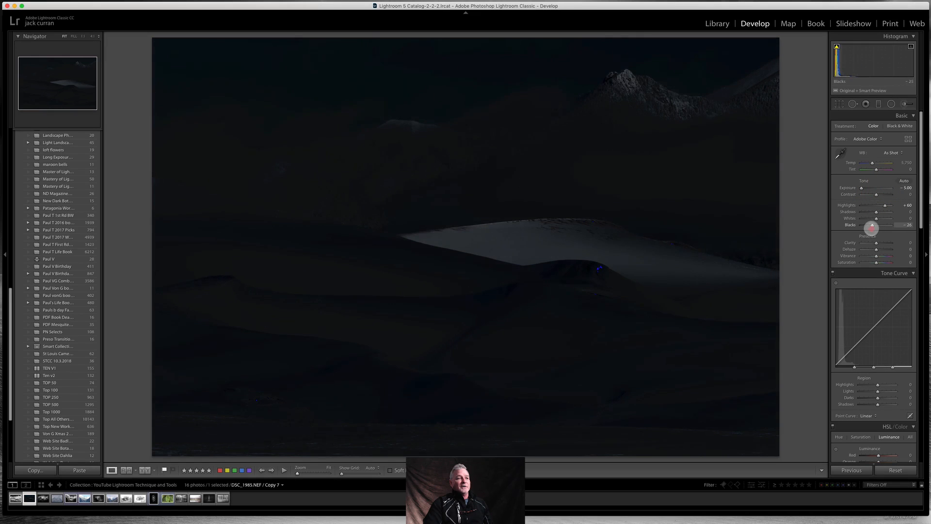
mouse_move(872, 226)
left_mouse_down()
mouse_move(864, 229)
mouse_move(877, 225)
left_mouse_up()
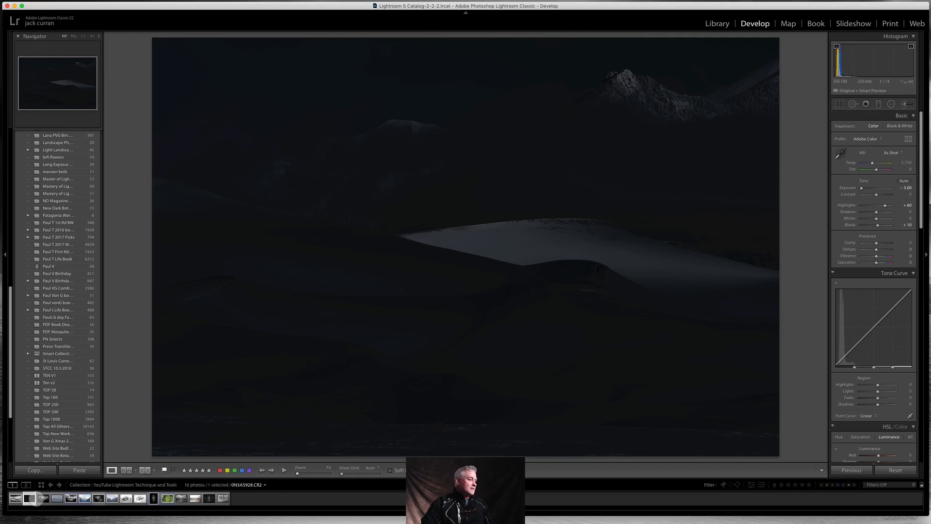
- Open the black-and-white photo of cloudy mountain peaks and toggle the clipping overlay to examine its shadows
left_click(43, 498)
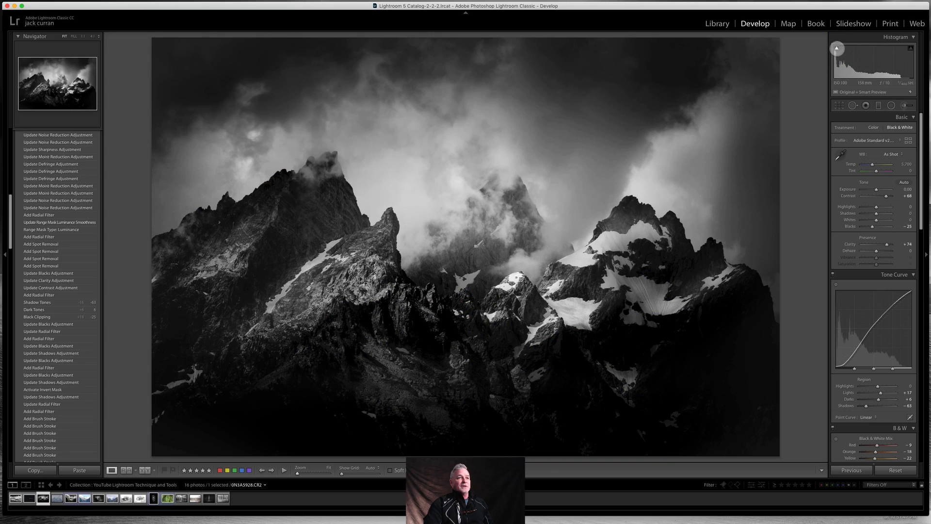
left_click(836, 48)
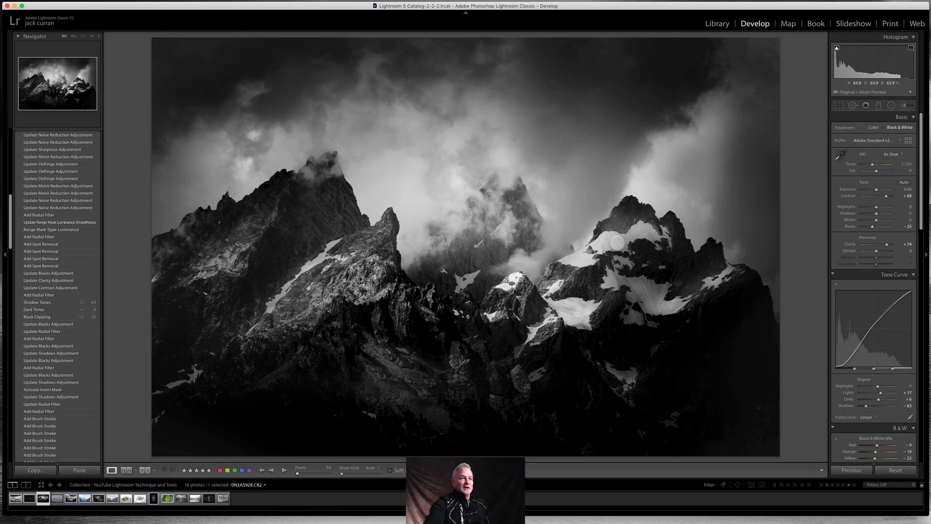
key("j")
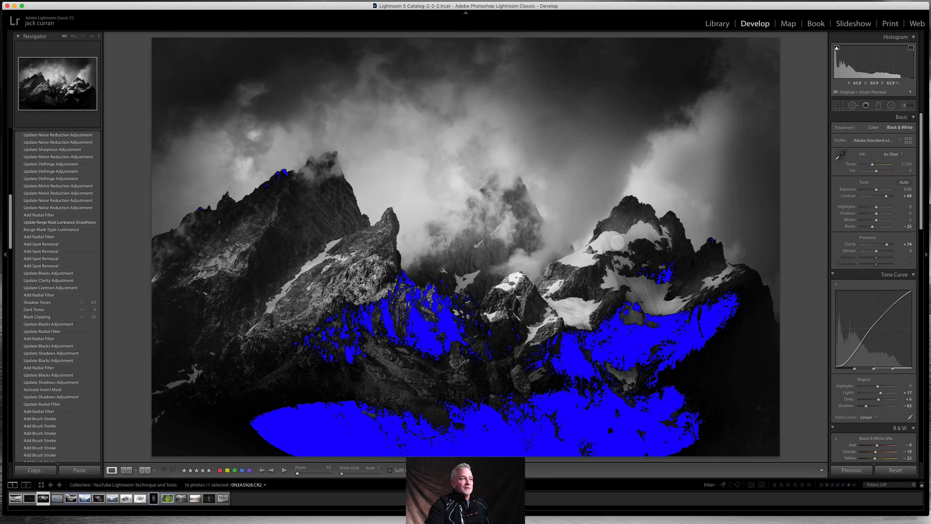
key("j")
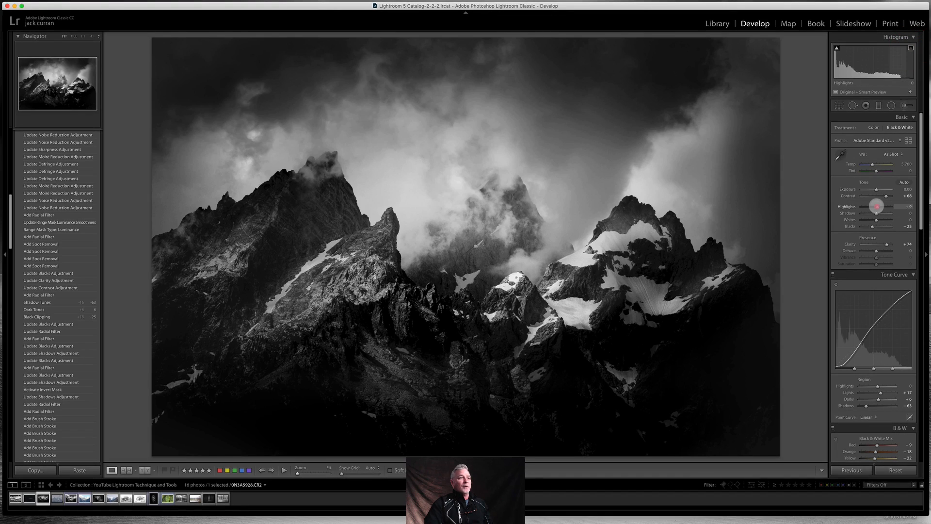
- Set Highlights to +29 and Whites to +68 on the mountain peaks photo, and preview the shadow clipping
left_click_drag(885, 205, 886, 222)
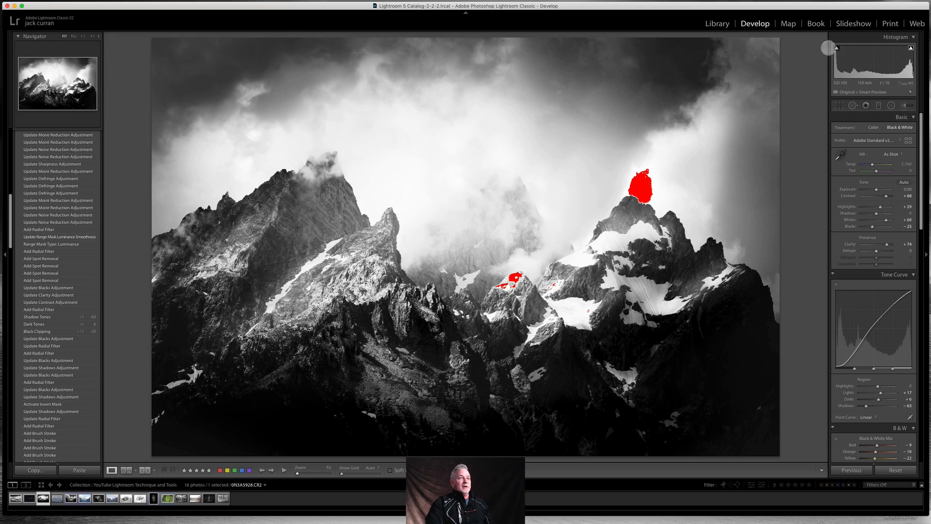
mouse_move(837, 48)
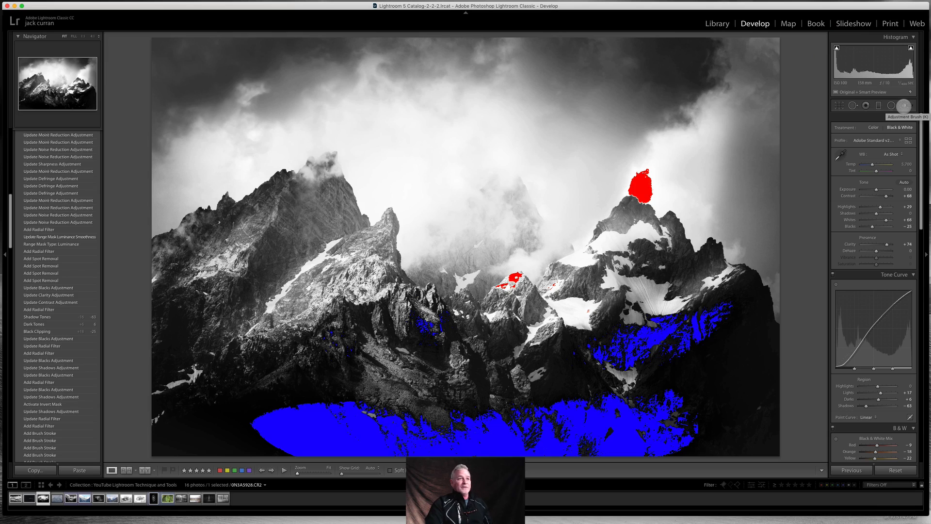
- Brush Highlights -43 and Whites -19 over the clipped cloud above the right-hand peak with the Adjustment Brush, and hide the edit pins
left_click(904, 105)
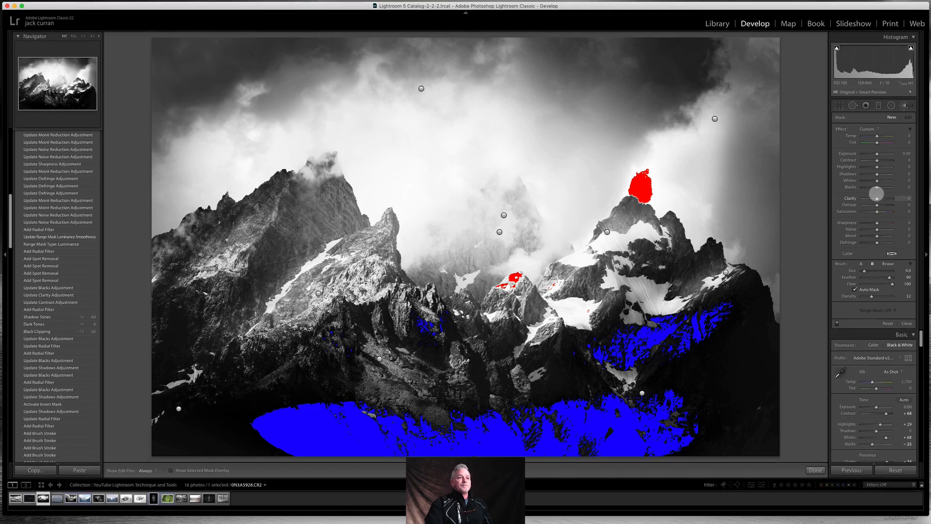
left_click_drag(875, 181, 871, 168)
left_click_drag(643, 190, 635, 196)
key("h")
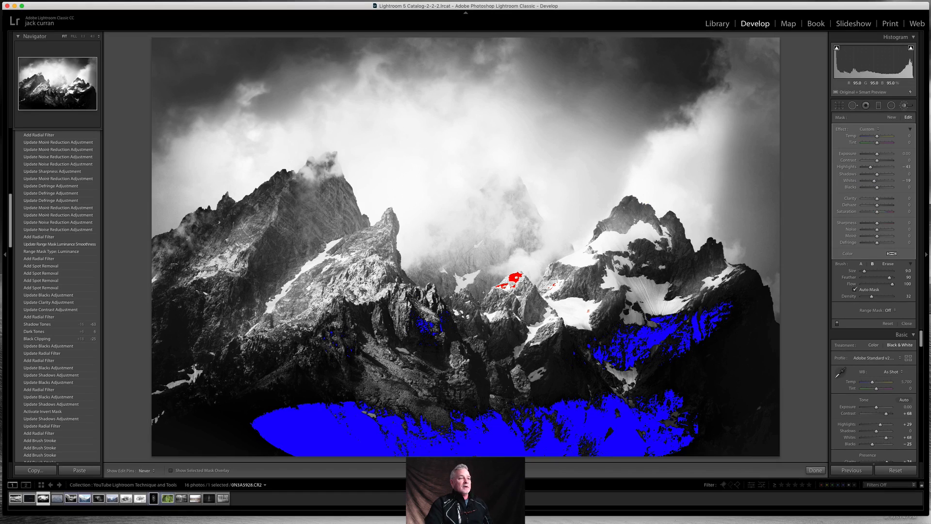
- Brush over the remaining clipped snow, then start a new brush adjustment with Shadows 36 on the clipped slope below the right-hand peak
left_click_drag(588, 311, 594, 310)
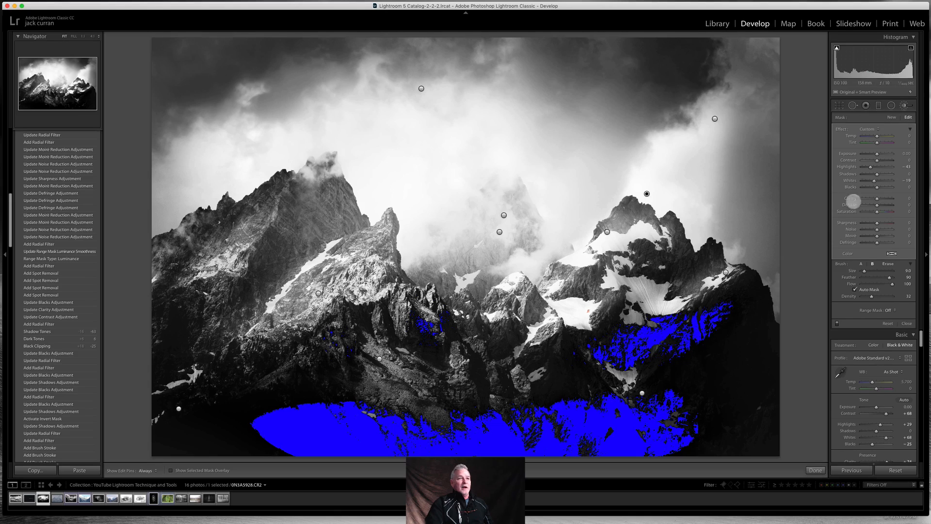
left_click(891, 116)
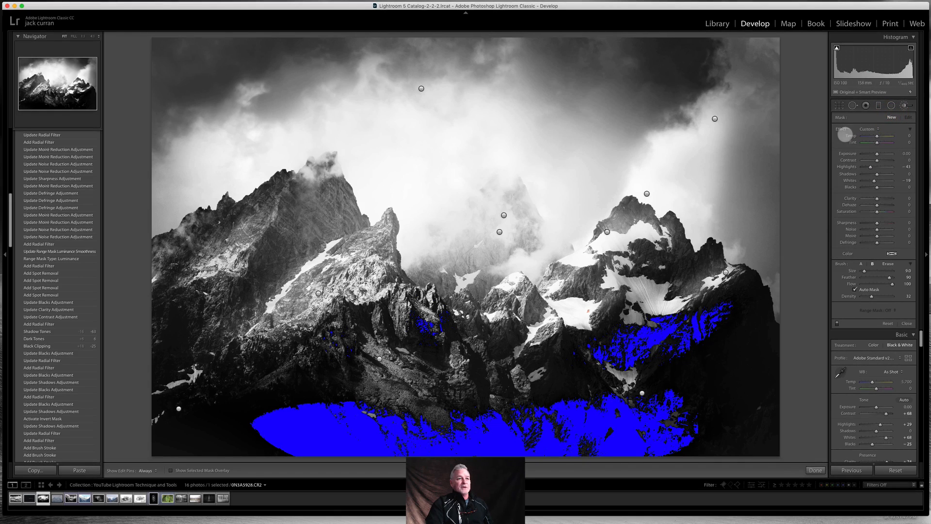
double_click(841, 129)
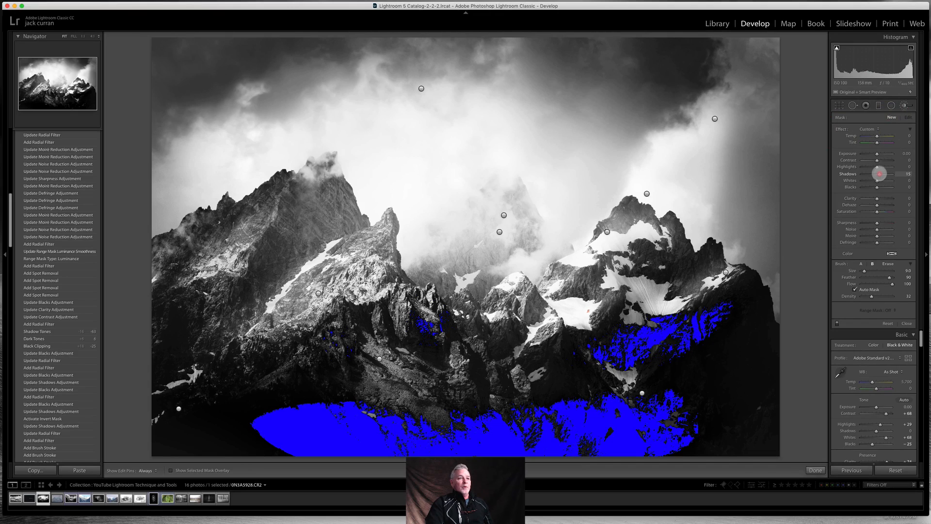
left_click_drag(880, 173, 883, 173)
key("h")
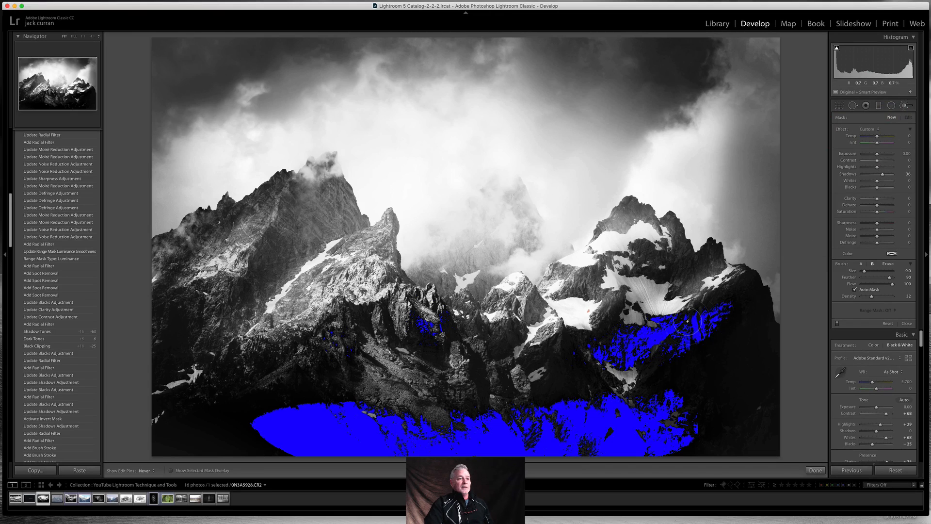
left_click(732, 312)
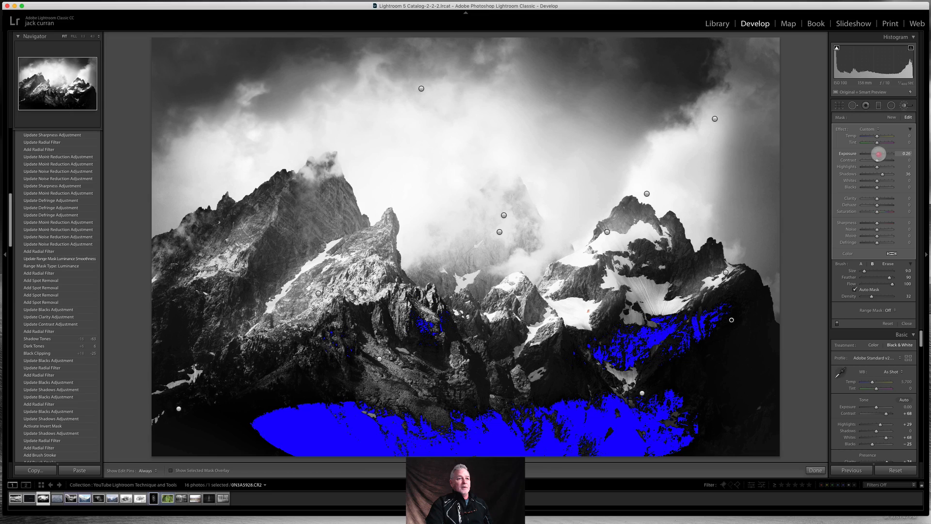
- Raise the brush's Exposure to about 0.4 and Blacks to 8, then paint over the clipped shadows along the mountain base
left_click_drag(879, 154, 880, 154)
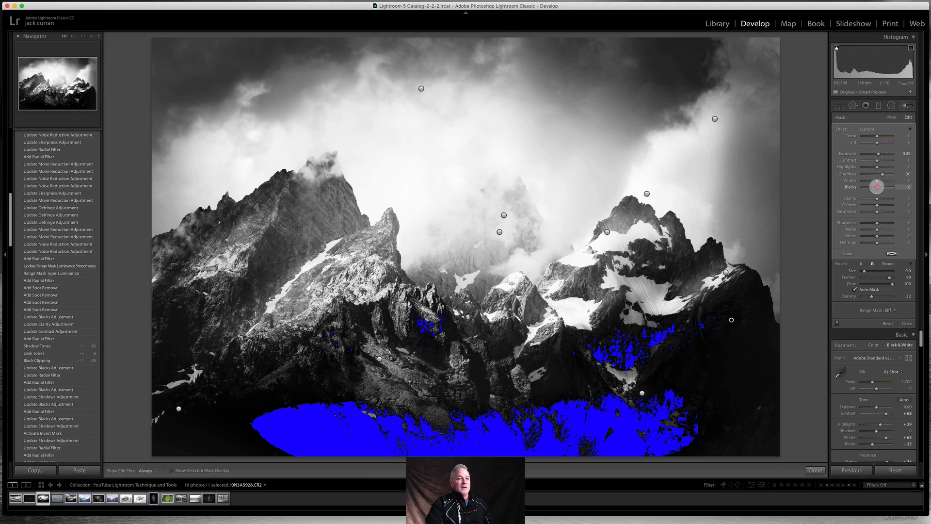
key("h")
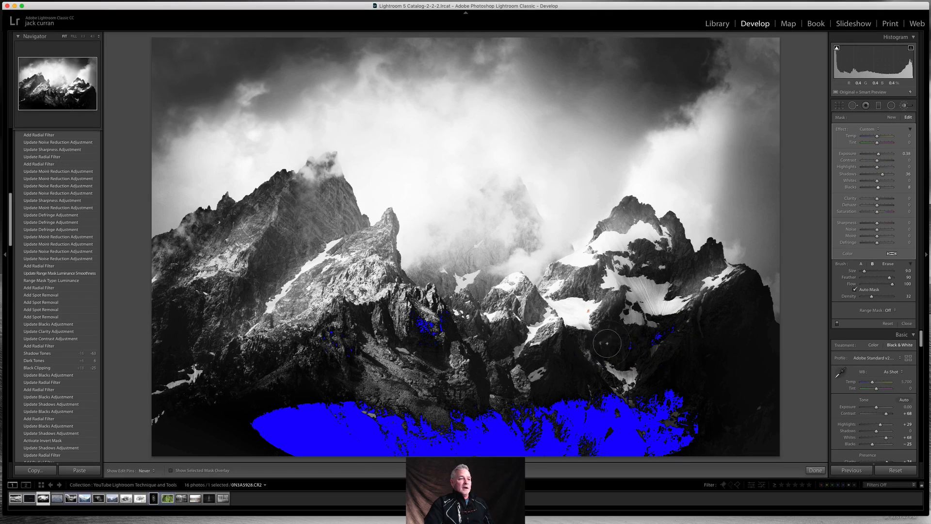
mouse_move(534, 392)
left_mouse_down()
mouse_move(478, 422)
mouse_move(389, 438)
mouse_move(360, 440)
mouse_move(321, 409)
mouse_move(363, 418)
mouse_move(310, 428)
left_mouse_up()
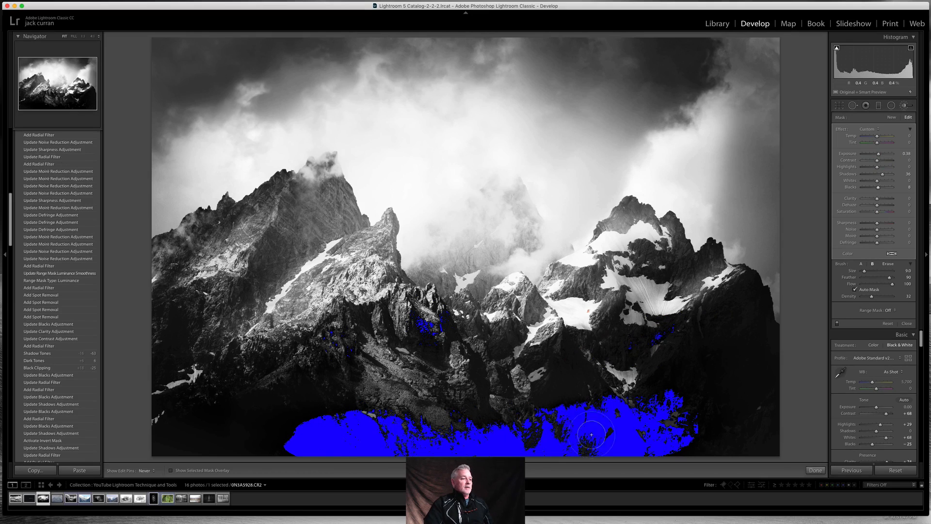
mouse_move(578, 419)
left_mouse_down()
mouse_move(565, 443)
mouse_move(521, 445)
mouse_move(537, 433)
mouse_move(458, 446)
left_mouse_up()
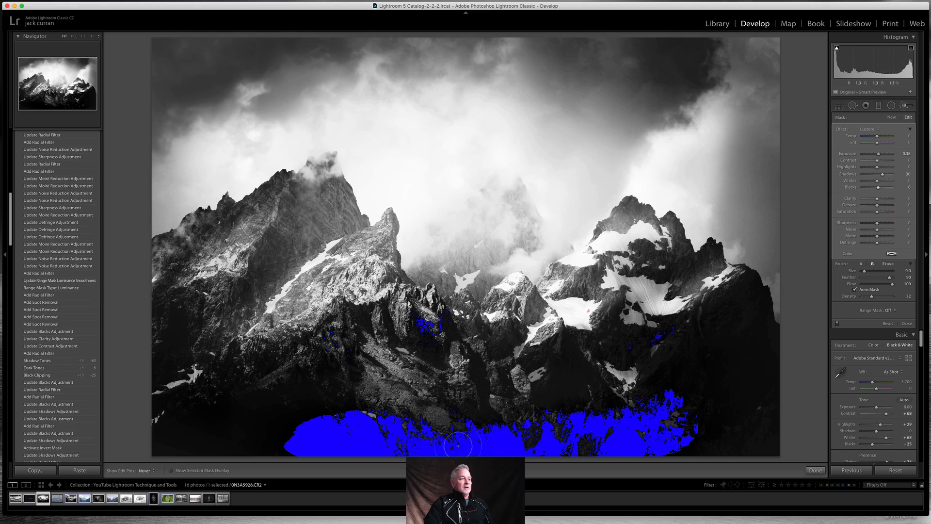
left_click_drag(528, 447, 531, 446)
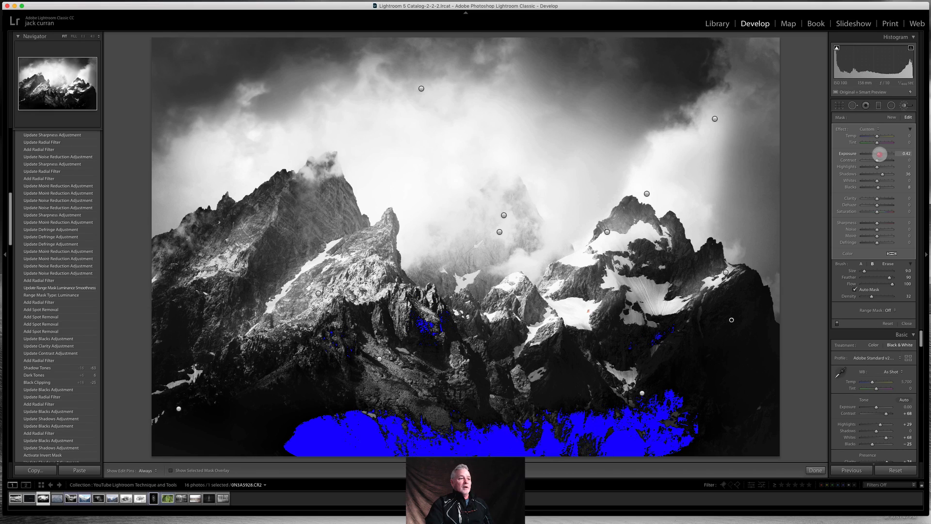
- Raise the brush's Exposure to about 0.9 and paint the clipped shadows at the mountain base and below the central ridge
left_click_drag(881, 155, 880, 154)
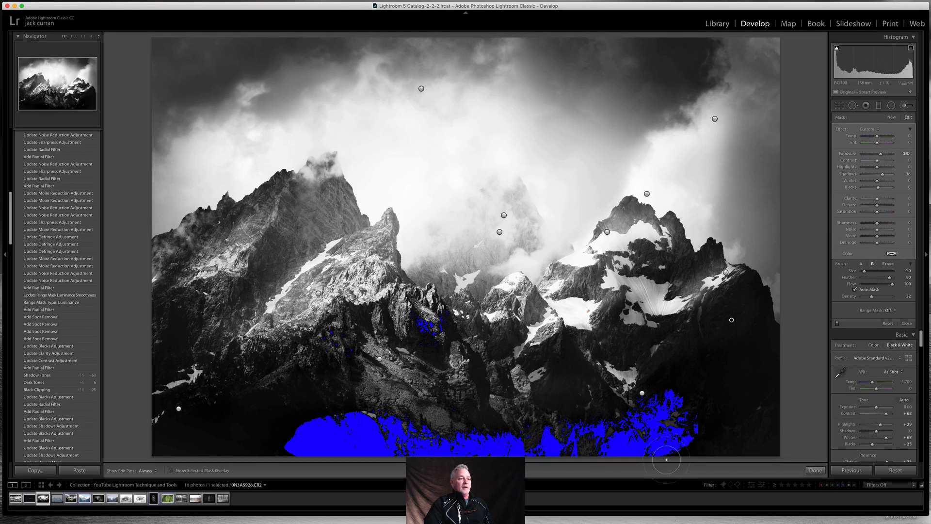
left_click_drag(674, 431, 620, 440)
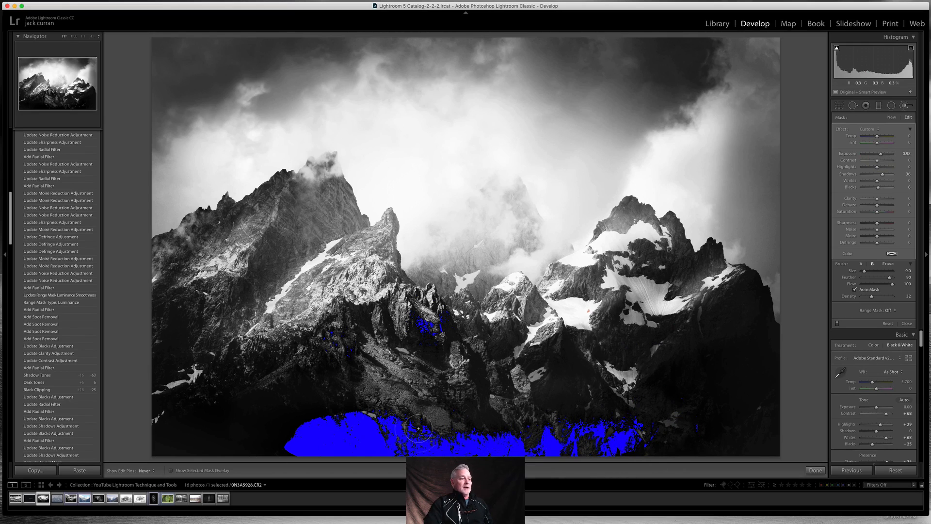
mouse_move(418, 428)
left_mouse_down()
mouse_move(357, 344)
mouse_move(324, 341)
mouse_move(434, 322)
mouse_move(423, 337)
mouse_move(503, 330)
left_mouse_up()
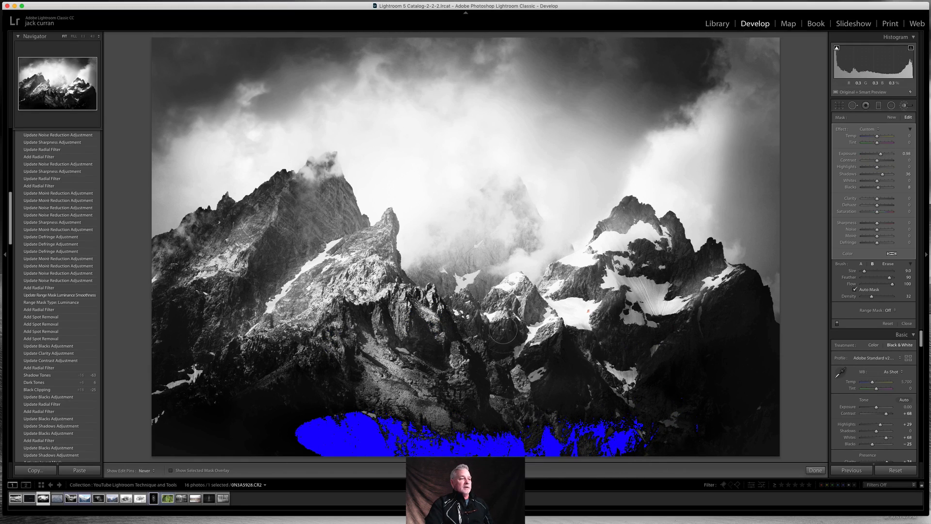
- Set the shadow brush's Exposure to -0.17 and its Shadows to 82 to compare their effect on the clipping
key("h")
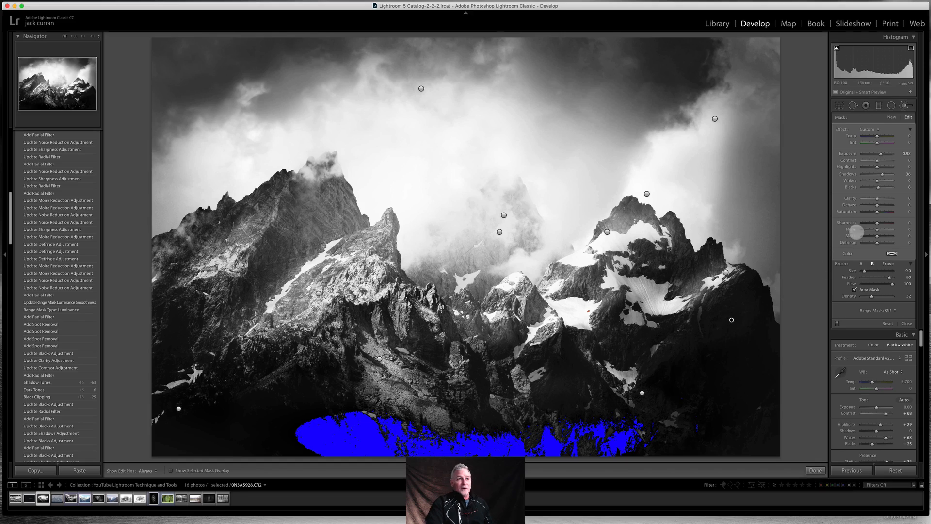
left_click_drag(878, 155, 878, 155)
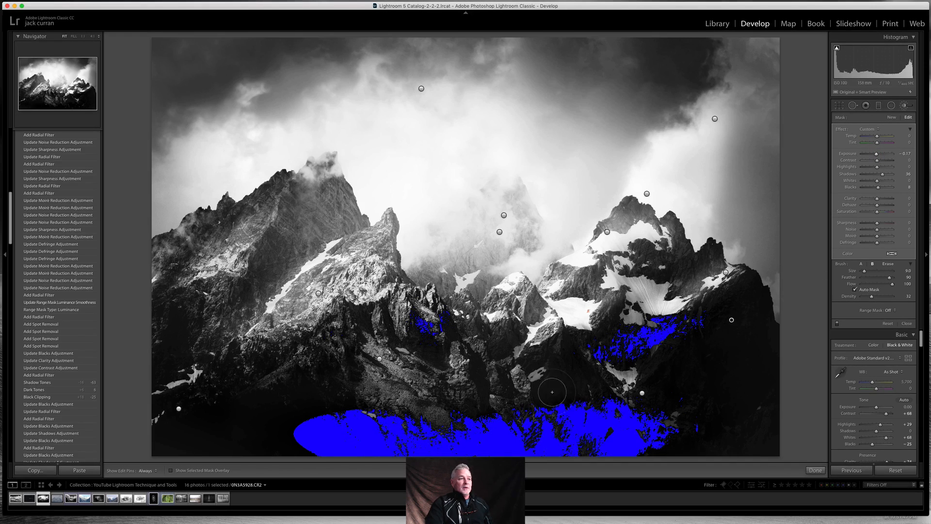
key("h")
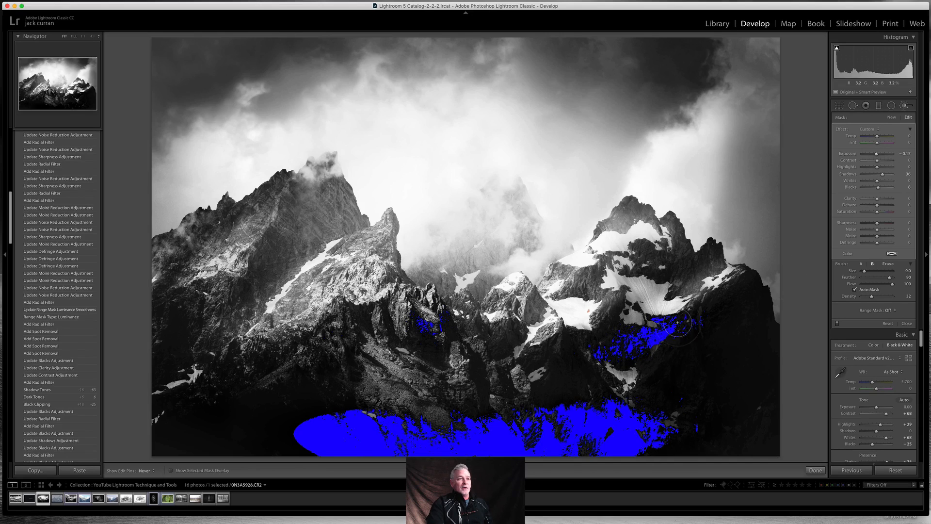
key("h")
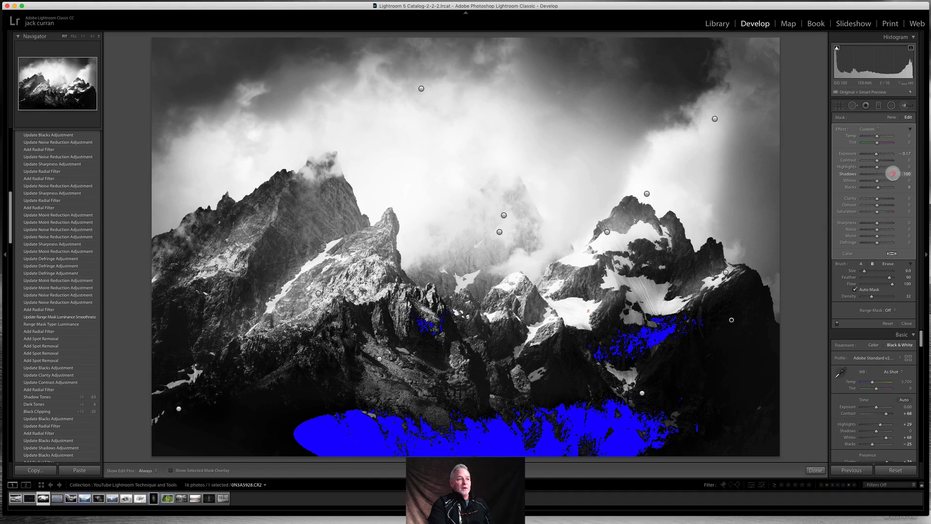
left_click_drag(893, 174, 890, 174)
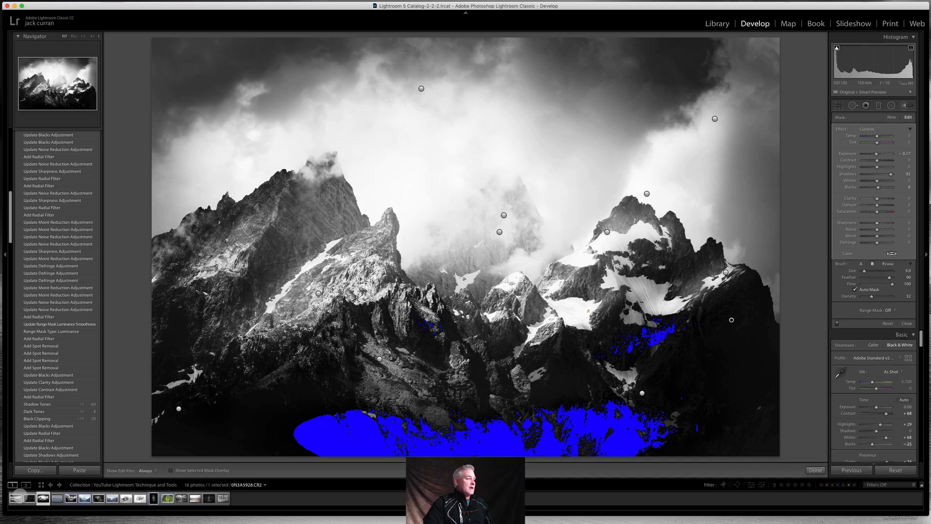
- Undo the last brush Shadows change and revert the mountain peaks photo to its most recent export state in the History
left_click(57, 498)
key("super+z")
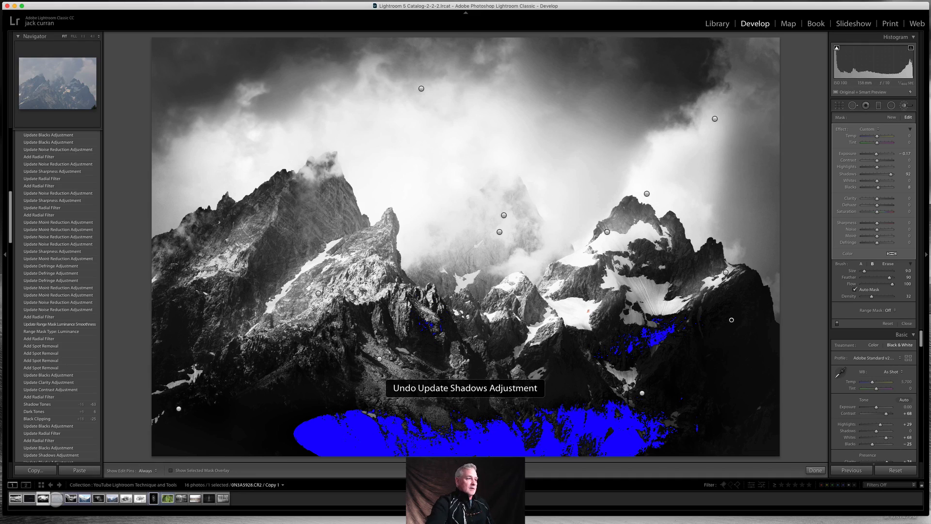
scroll(69, 156, "up", 10)
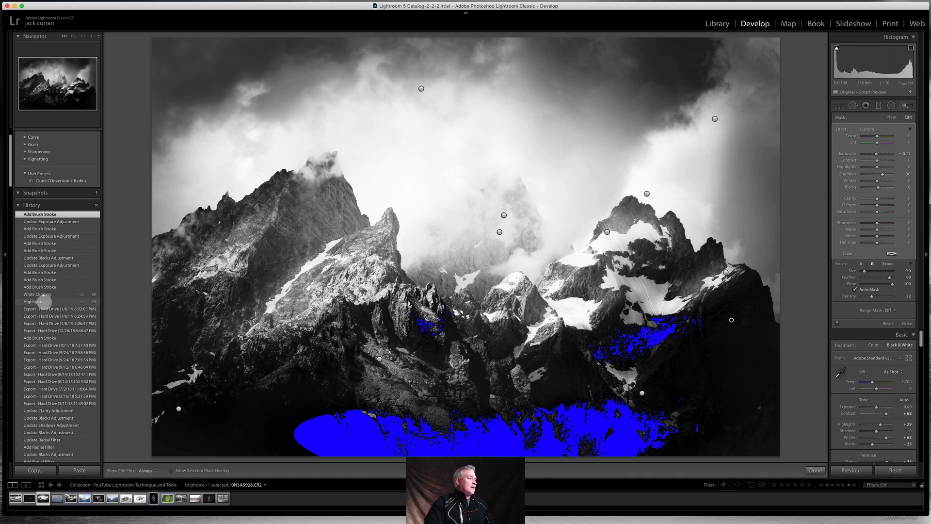
left_click(47, 302)
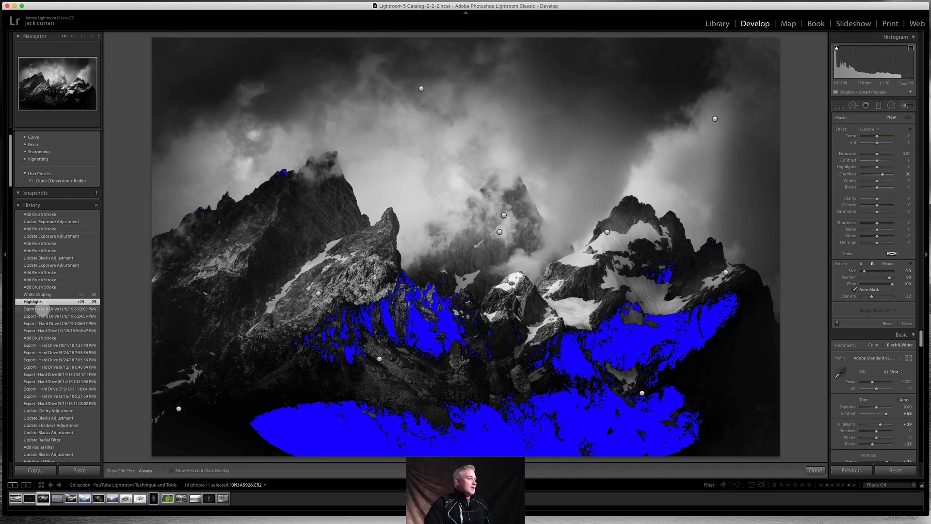
left_click(43, 309)
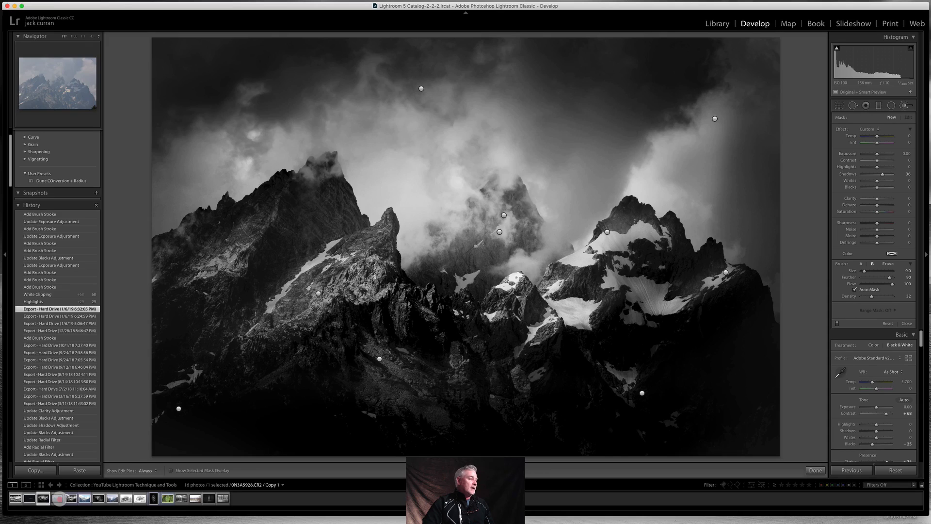
- Open the hazy colour Copy 1 of the mountain peaks, lower Exposure to -0.46, reset the brush Temp to 0 and close the Adjustment Brush
left_click(57, 499)
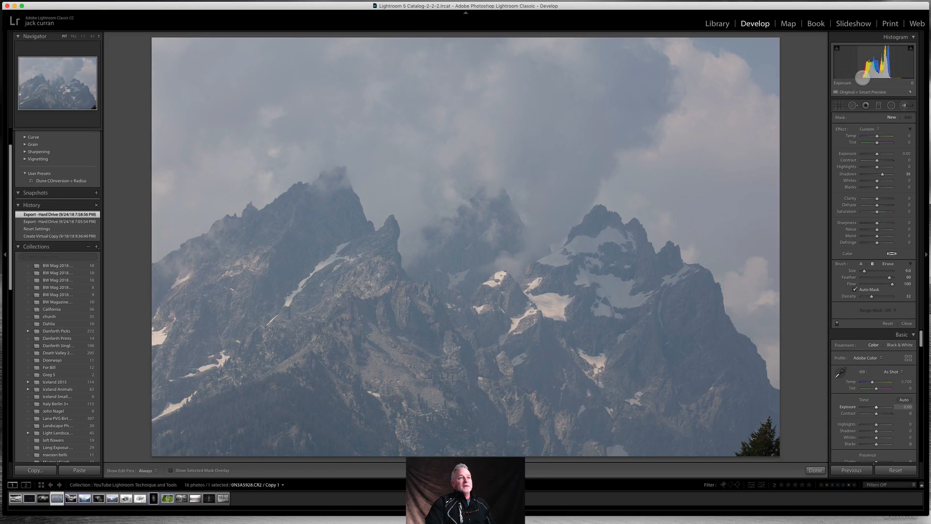
left_click_drag(883, 58, 869, 61)
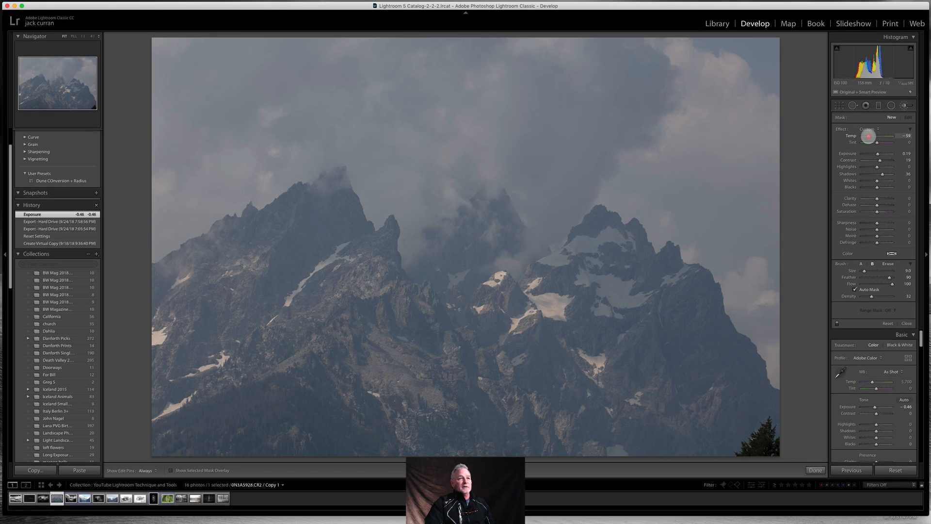
left_click_drag(876, 137, 877, 137)
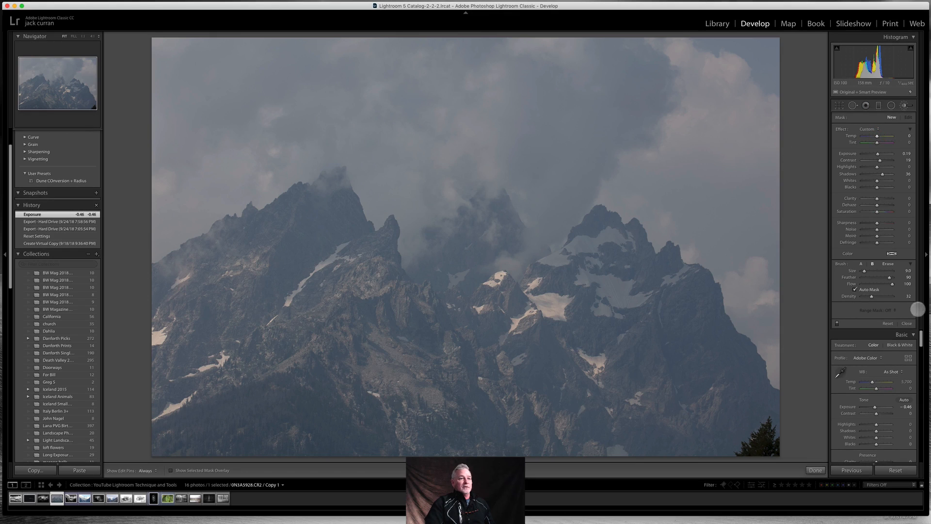
left_click(907, 323)
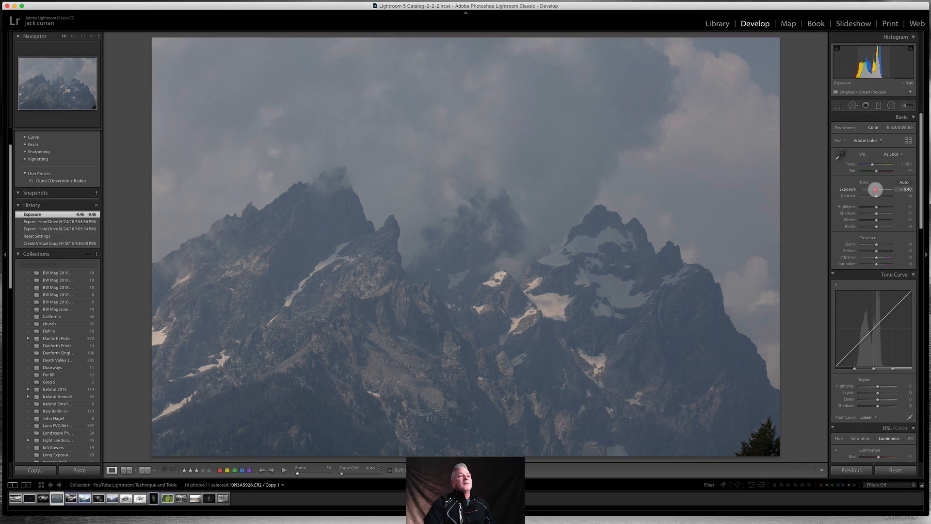
- Set Exposure to +0.30, Shadows to -4 and Blacks to -100, and shape the tone curve with Lights +21 and lowered dark tones
left_click_drag(876, 190, 877, 190)
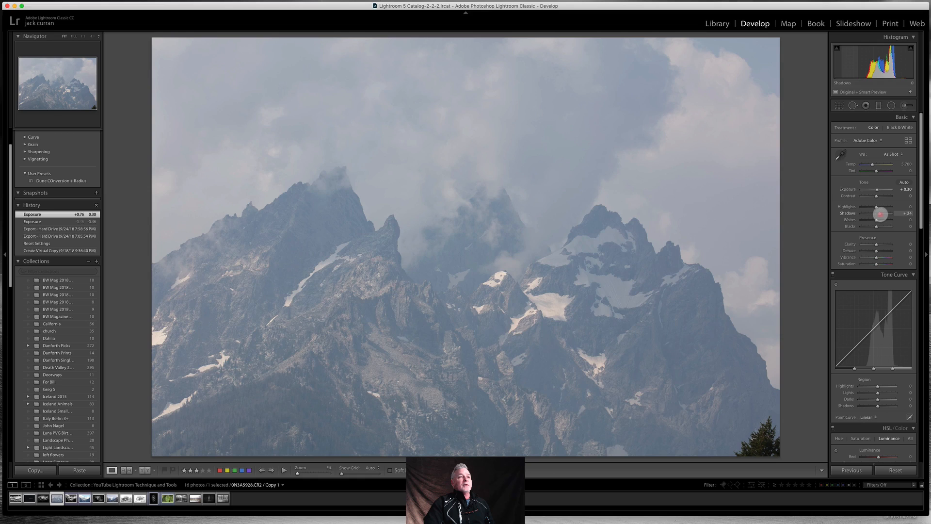
left_click_drag(885, 213, 861, 229)
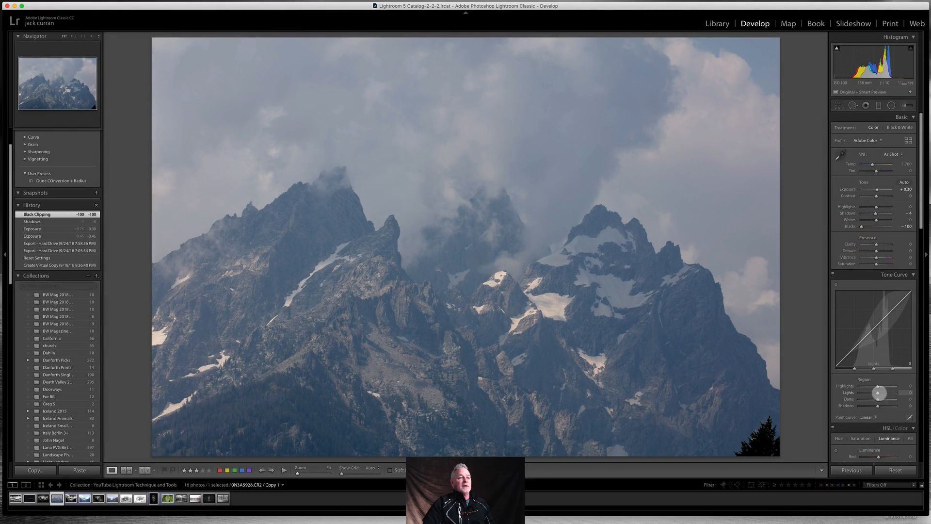
mouse_move(893, 309)
left_mouse_down()
mouse_move(890, 298)
mouse_move(895, 317)
mouse_move(896, 301)
left_mouse_up()
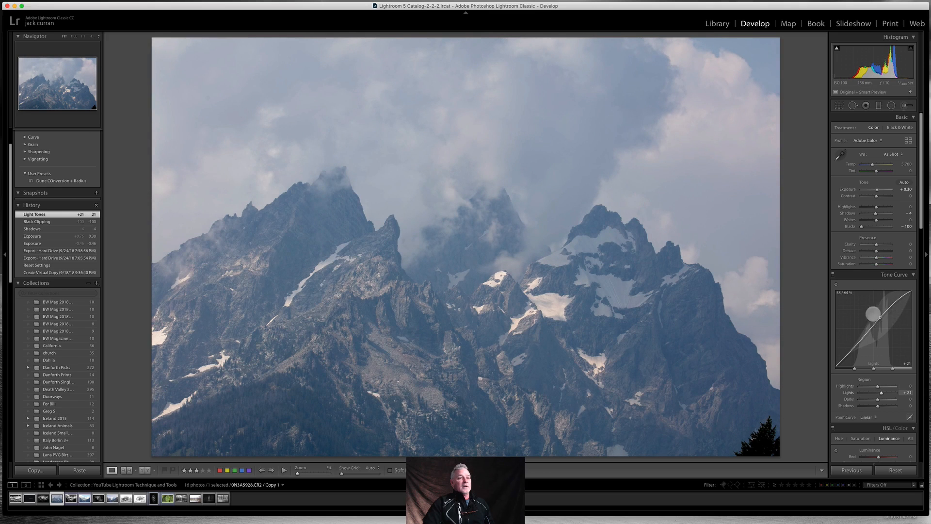
left_click_drag(863, 335, 862, 347)
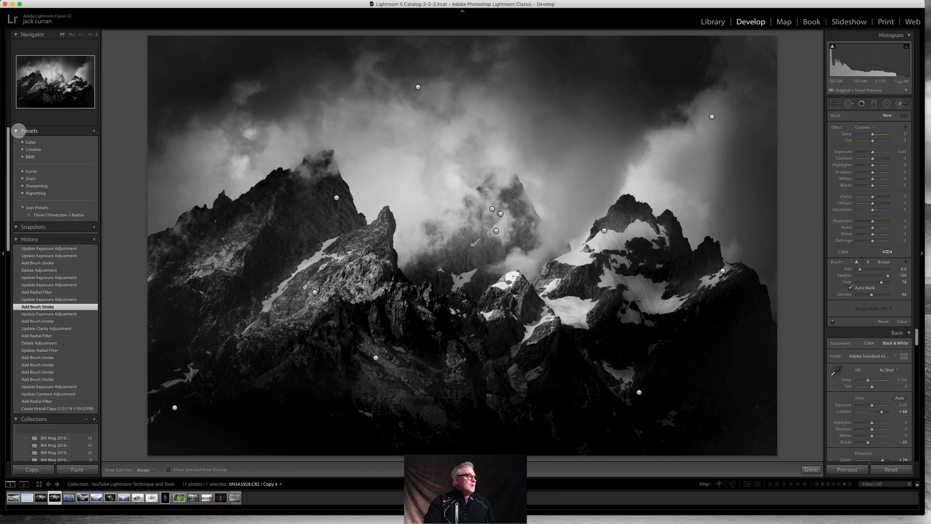
- Collapse the Presets and step through the black-and-white Copy 4's History from the early brush strokes up to the second Delete Adjustment
left_click(16, 131)
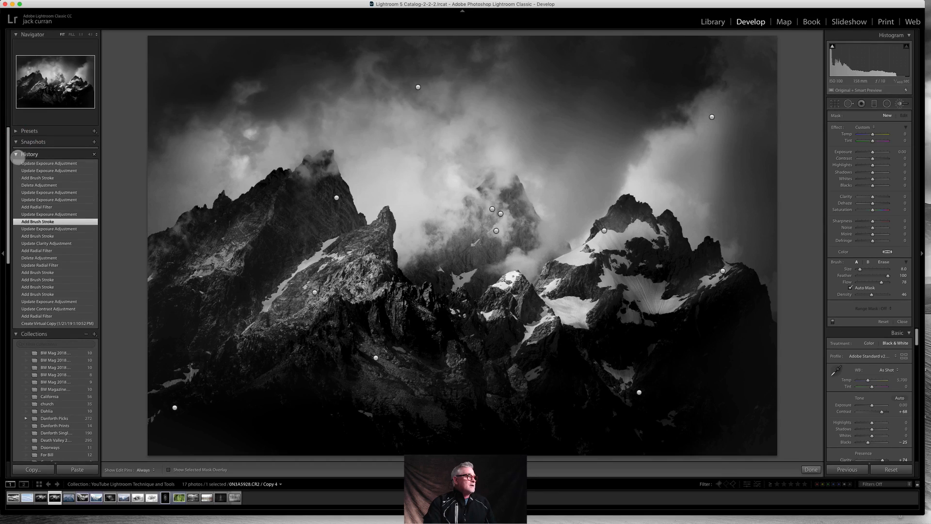
left_click(36, 272)
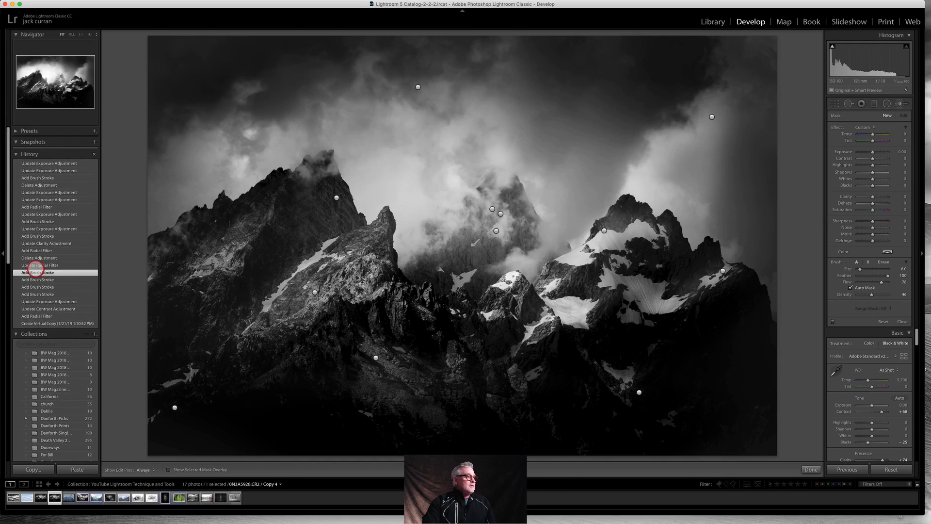
left_click(37, 264)
left_click(37, 250)
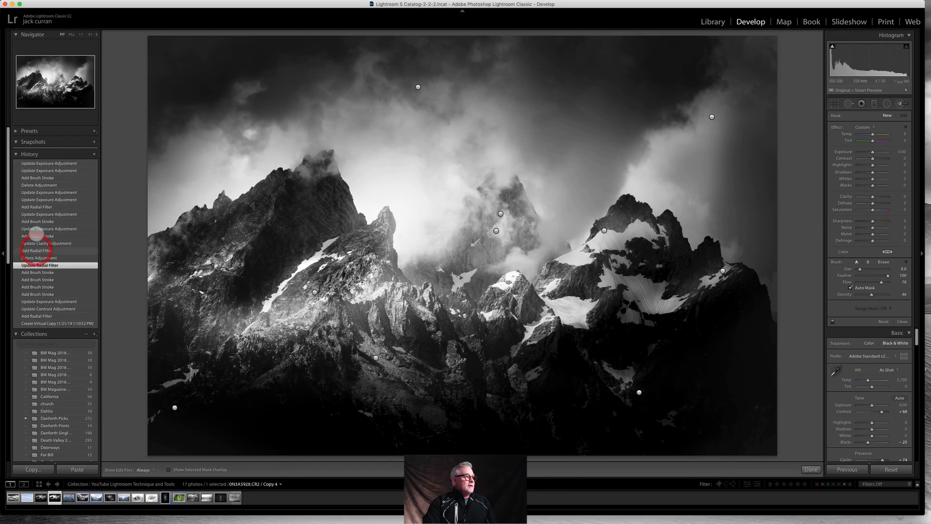
left_click(36, 236)
left_click(38, 221)
left_click(38, 207)
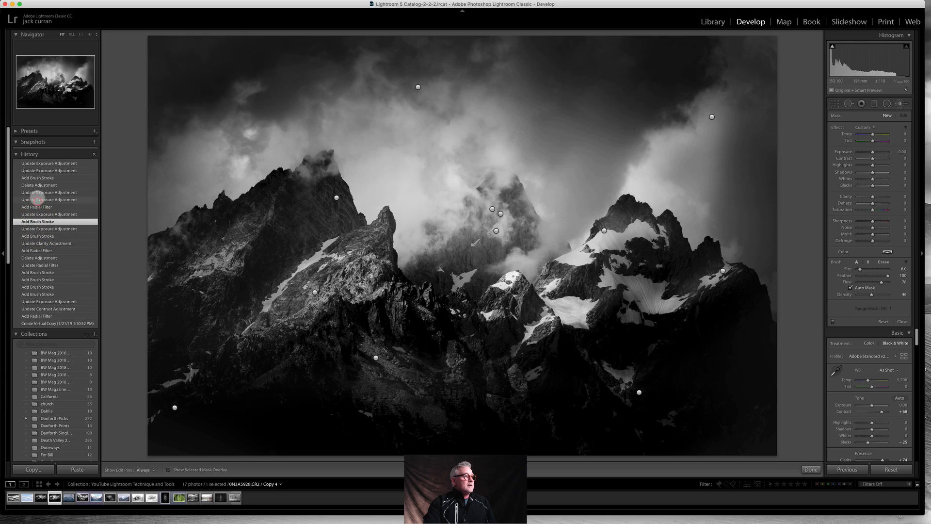
left_click(38, 199)
left_click(39, 192)
left_click(37, 184)
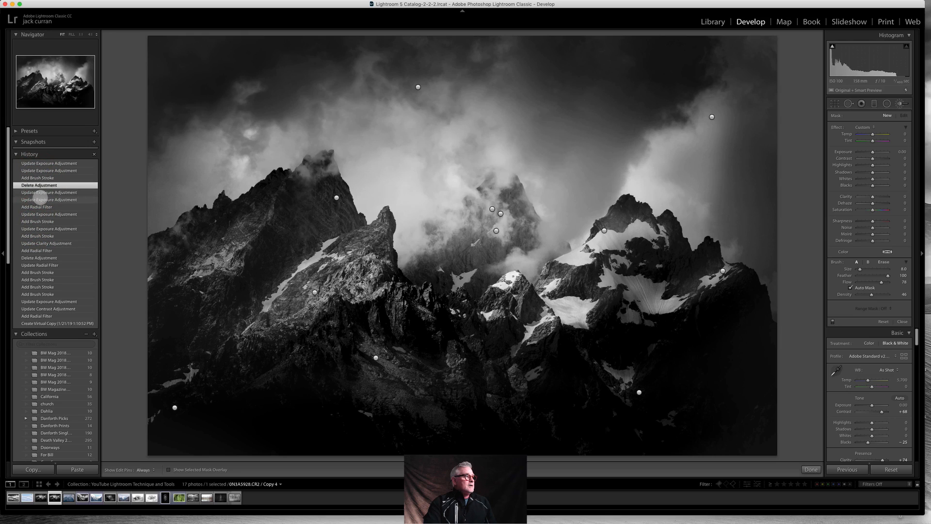
- Compare the two exposure updates around the central peak in the History and return the photo to its Create Virtual Copy state
left_click(39, 199)
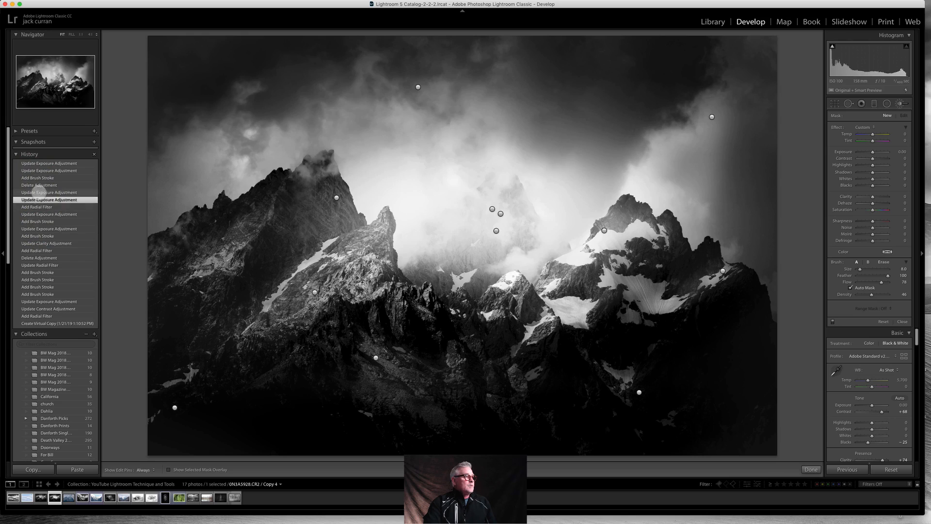
left_click(38, 192)
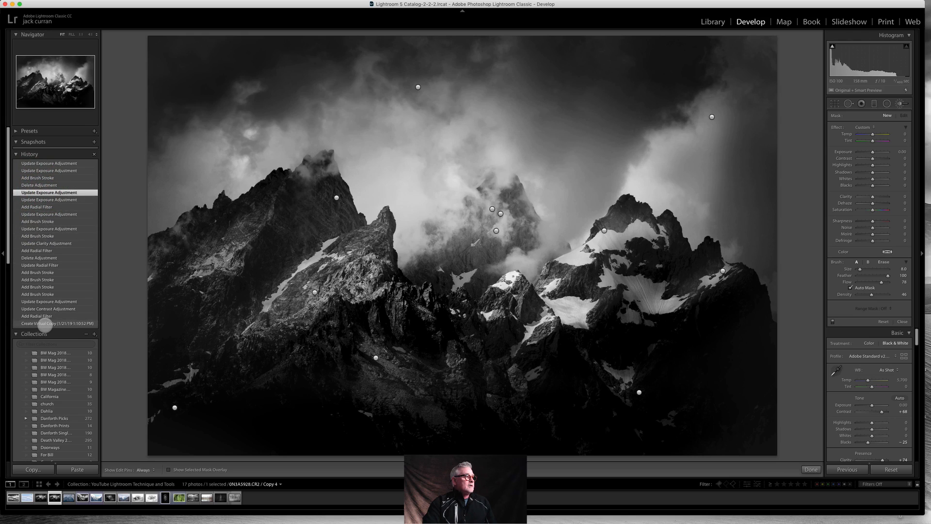
left_click(45, 324)
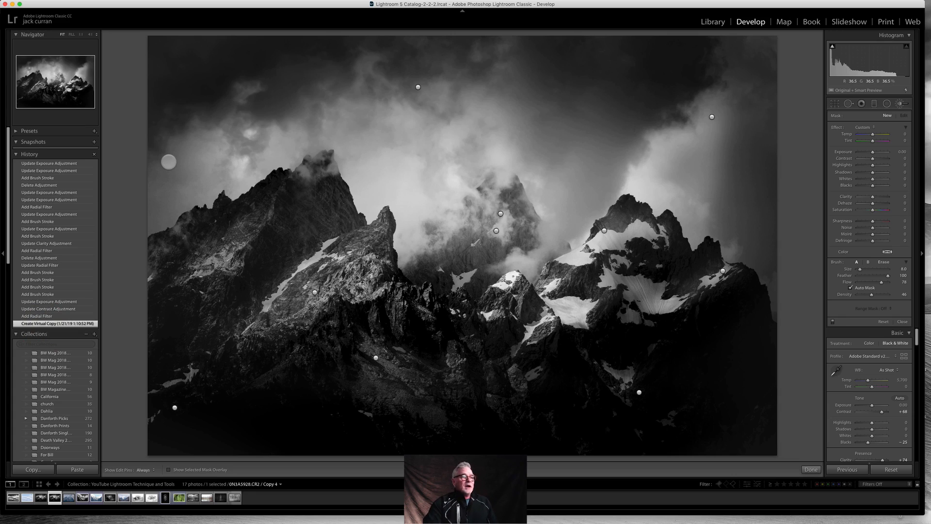
- Create a new virtual copy of the black-and-white mountain peaks from its earliest History state
mouse_move(71, 3)
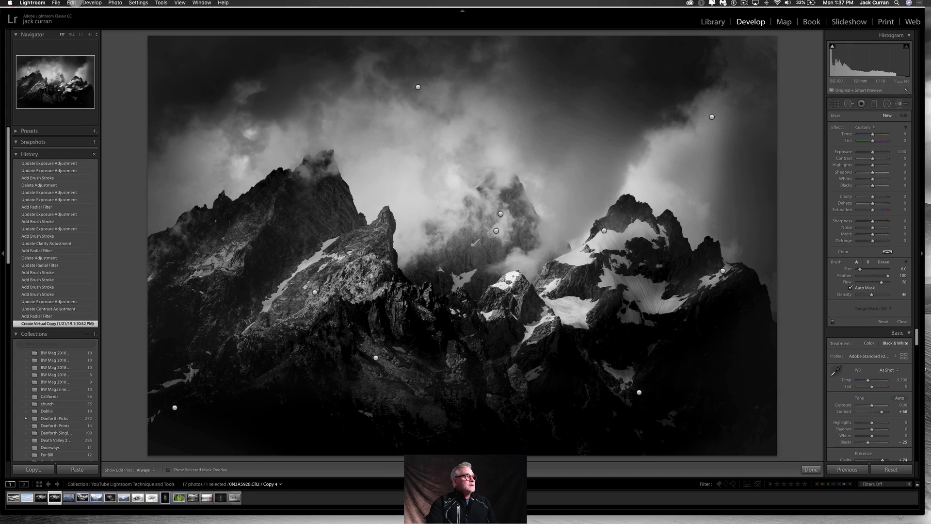
left_click(115, 3)
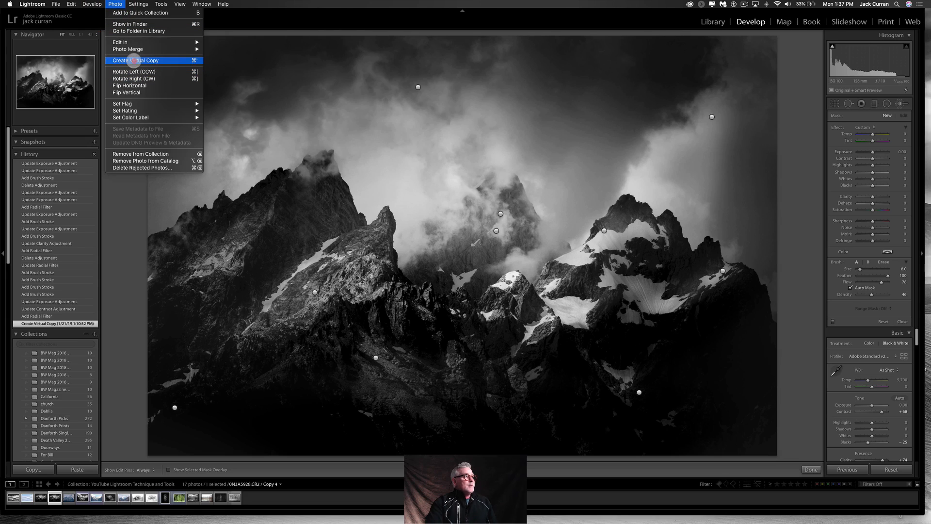
left_click(135, 60)
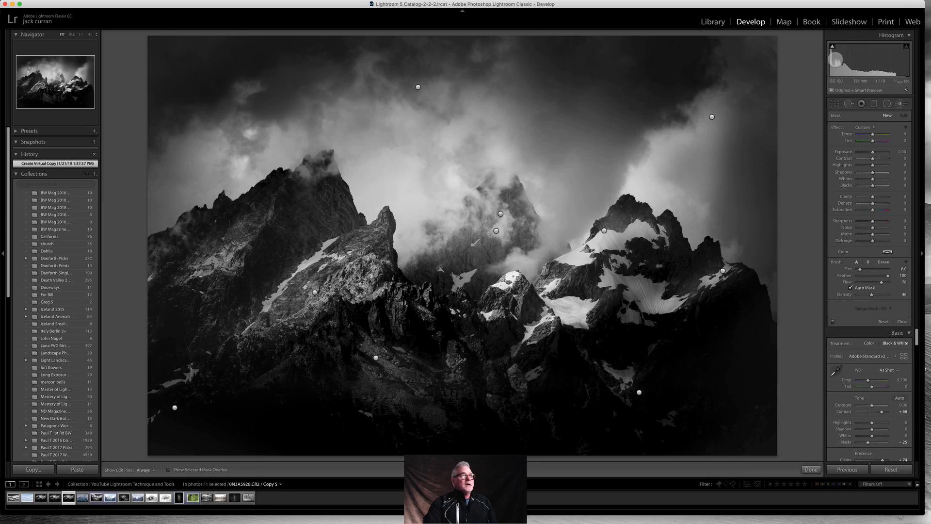
- Set the brush Exposure to 0.97, close the Adjustment Brush and raise the photo's overall Exposure to +0.75
left_click_drag(871, 151, 871, 151)
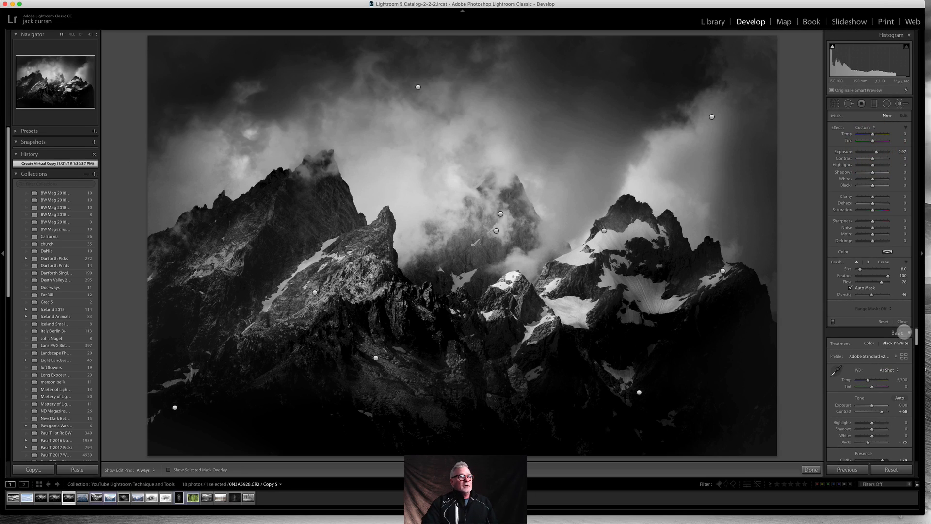
left_click(902, 322)
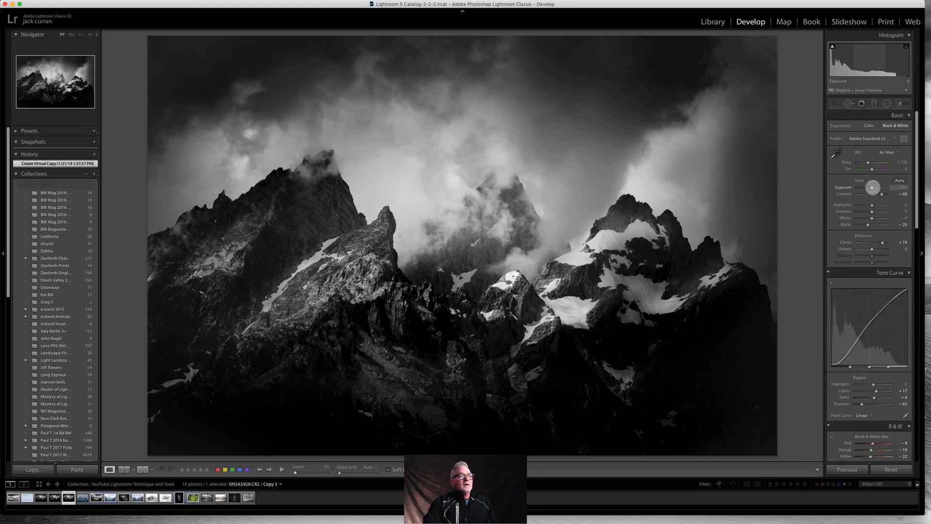
left_click_drag(872, 188, 876, 187)
- Add a wide radial filter over the clouds and upper peaks, reset its effect and set its Exposure to -1.98
left_click(887, 104)
left_click_drag(397, 146, 754, 298)
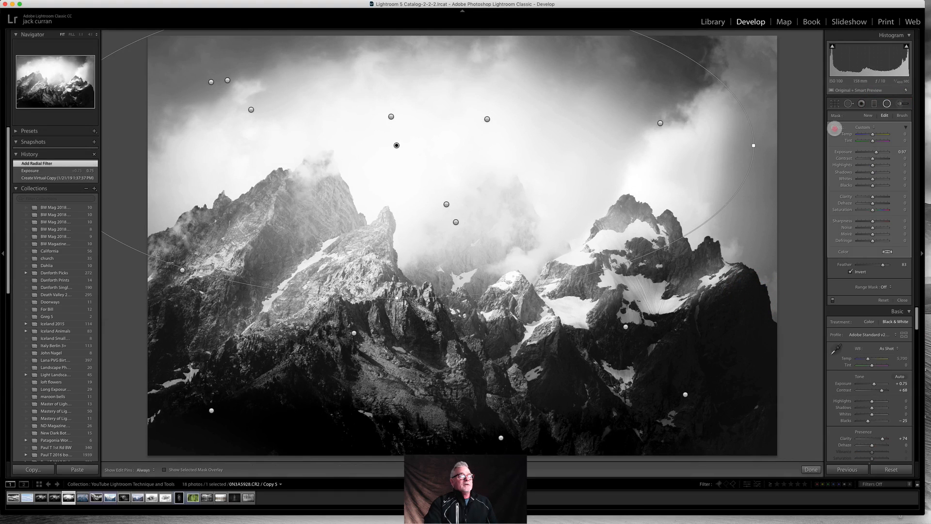
double_click(836, 129)
left_click_drag(873, 151, 869, 153)
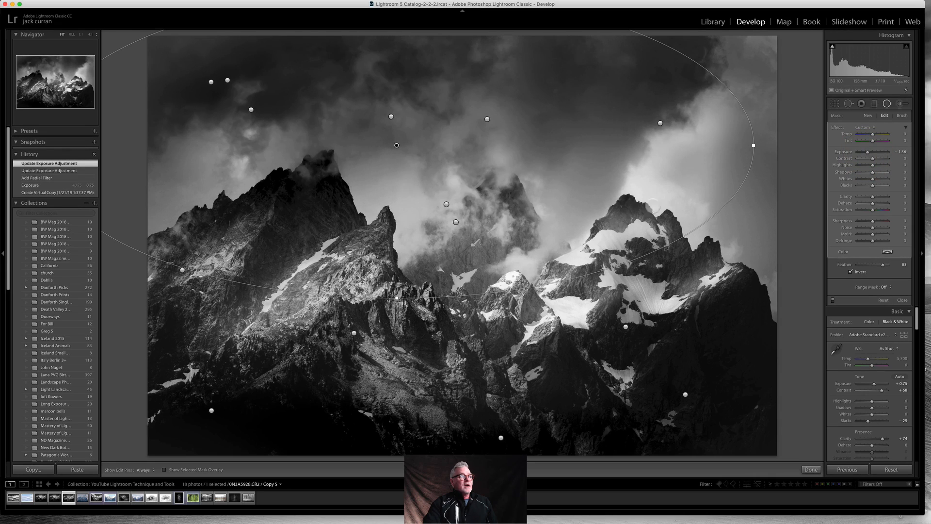
- Brighten the summit area of the leftmost peak with a 0.97 Exposure brush stroke and create another virtual copy
left_click(900, 103)
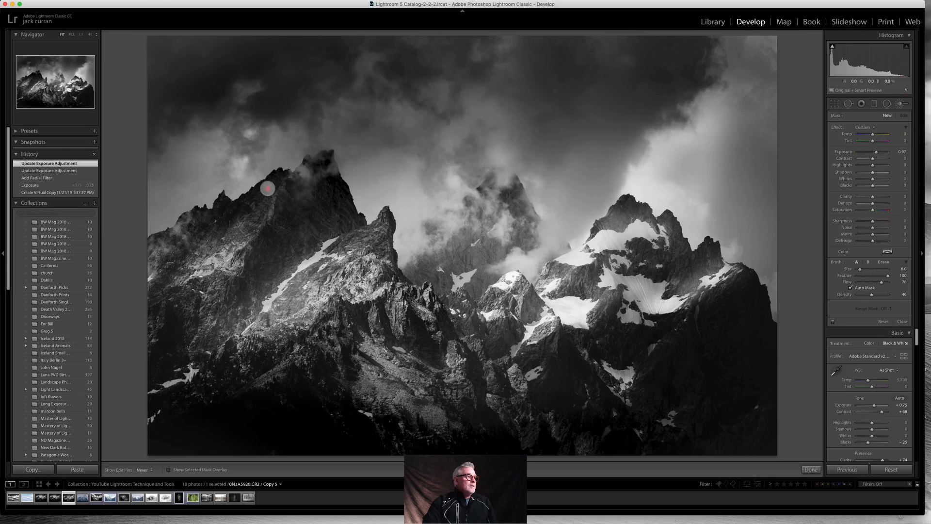
mouse_move(327, 183)
left_mouse_down()
mouse_move(337, 166)
mouse_move(291, 196)
mouse_move(236, 211)
mouse_move(336, 188)
left_mouse_up()
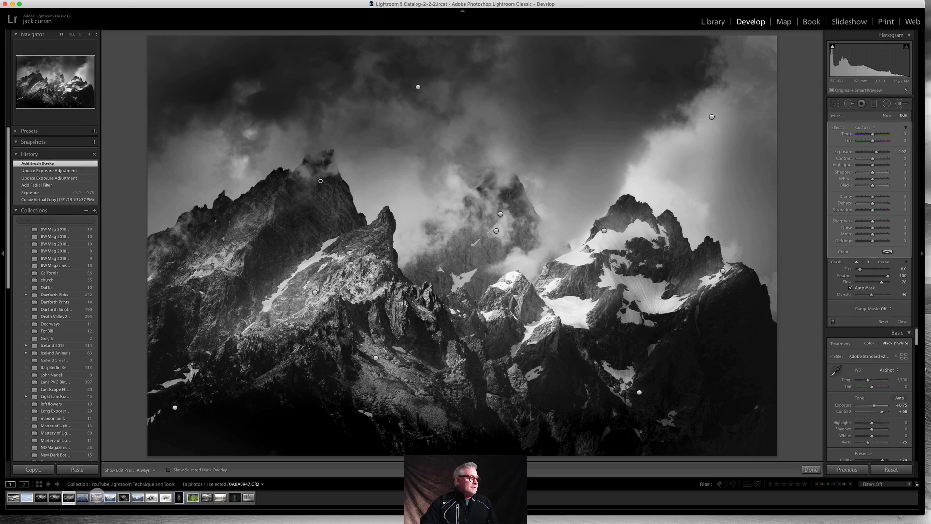
left_click(113, 4)
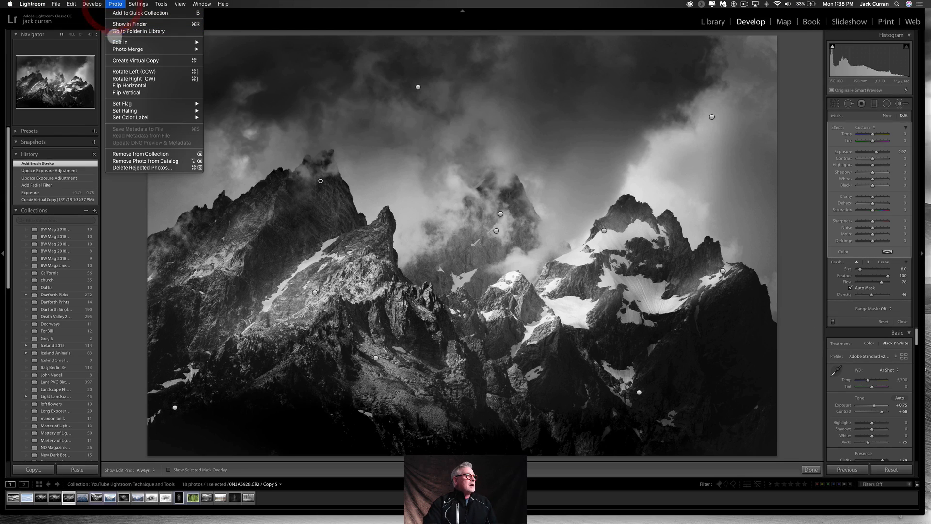
left_click(124, 60)
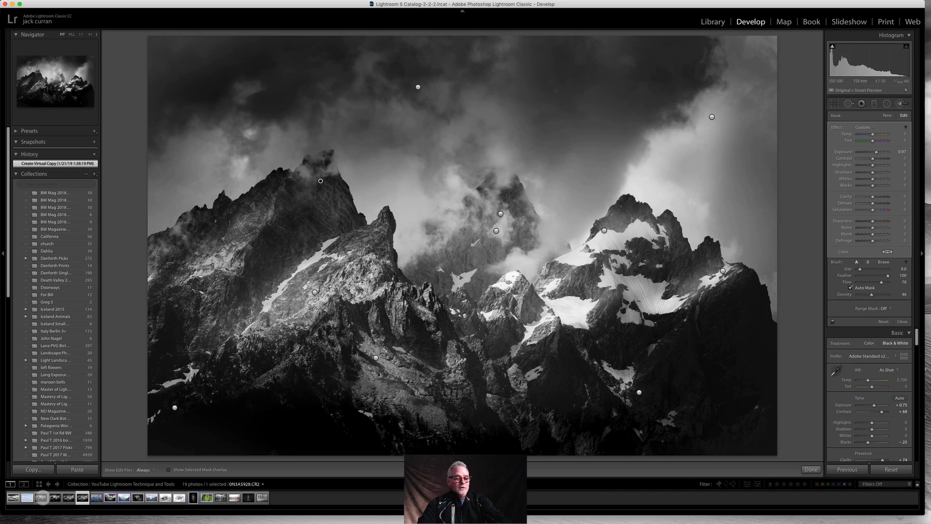
- Select the four black-and-white mountain versions, view them in the Library grid, and check Copy 6's before/after comparison in Develop
left_click(42, 498, "shift")
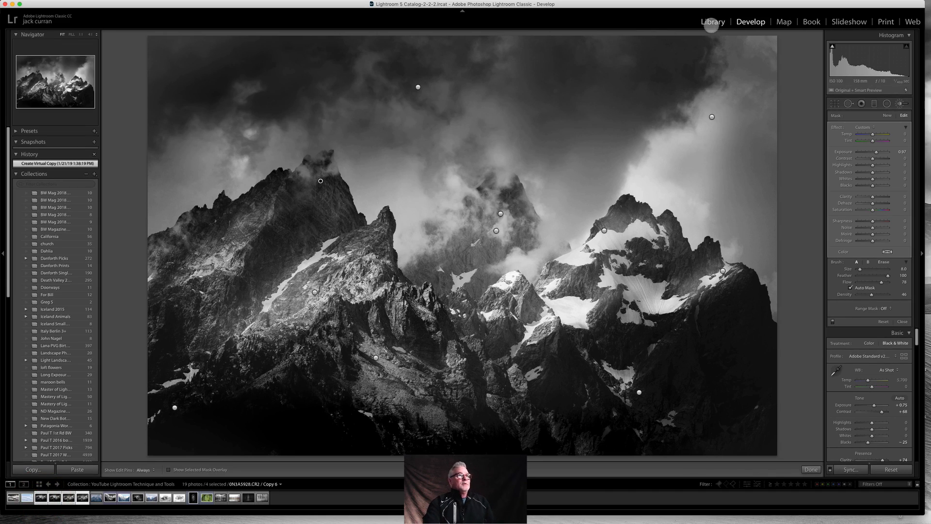
left_click(712, 21)
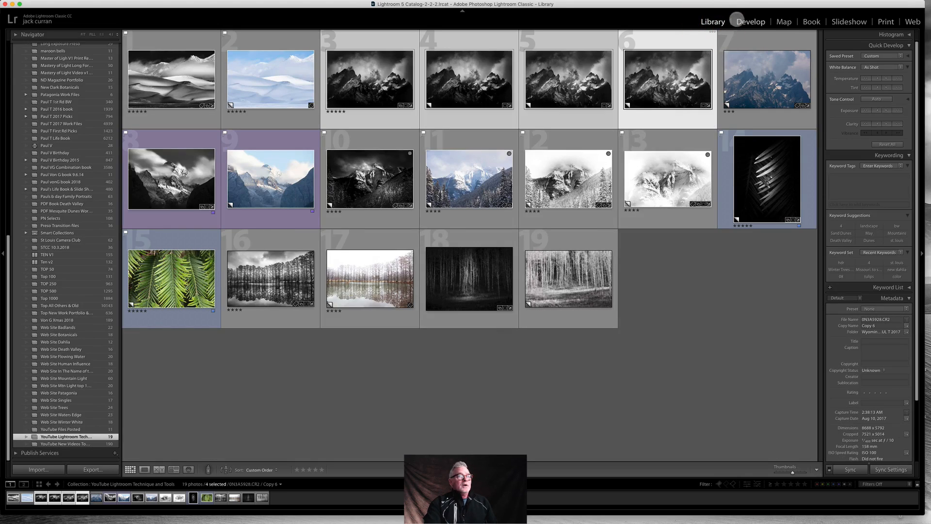
left_click(749, 22)
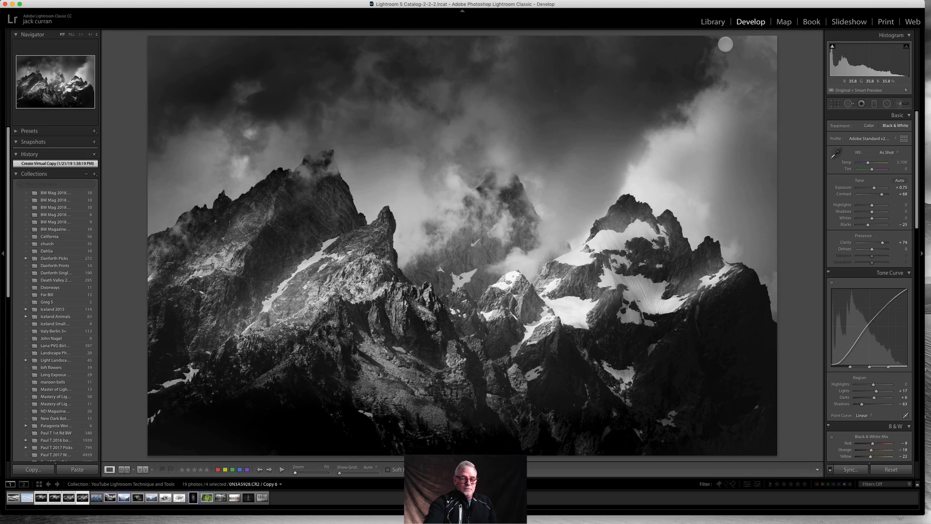
key("y")
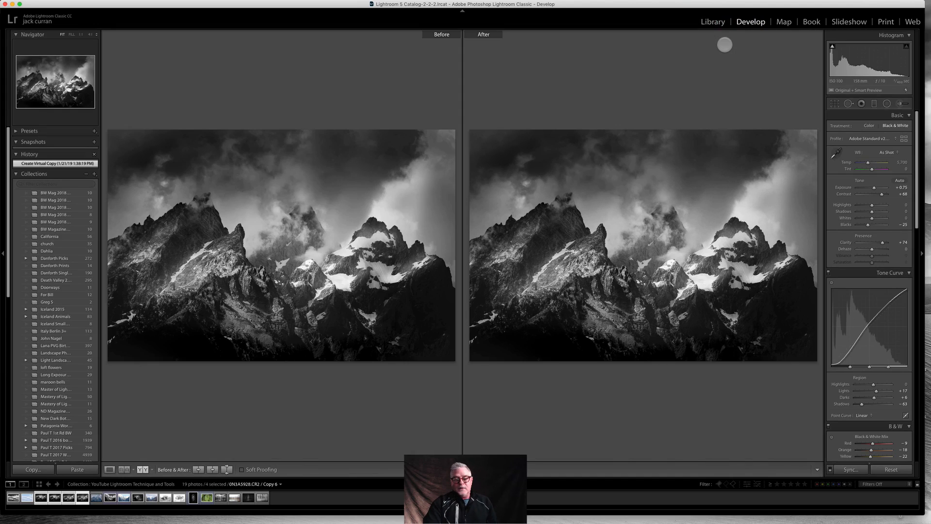
key("y")
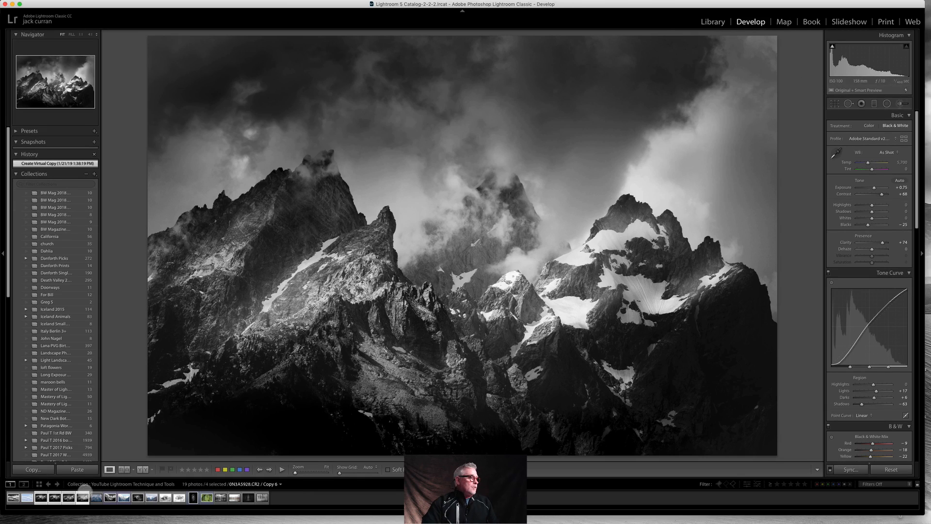
- Select only Copy 6, paint the central ridges with a size 17 Adjustment Brush and reset the stroke's effect sliders
left_click(82, 497)
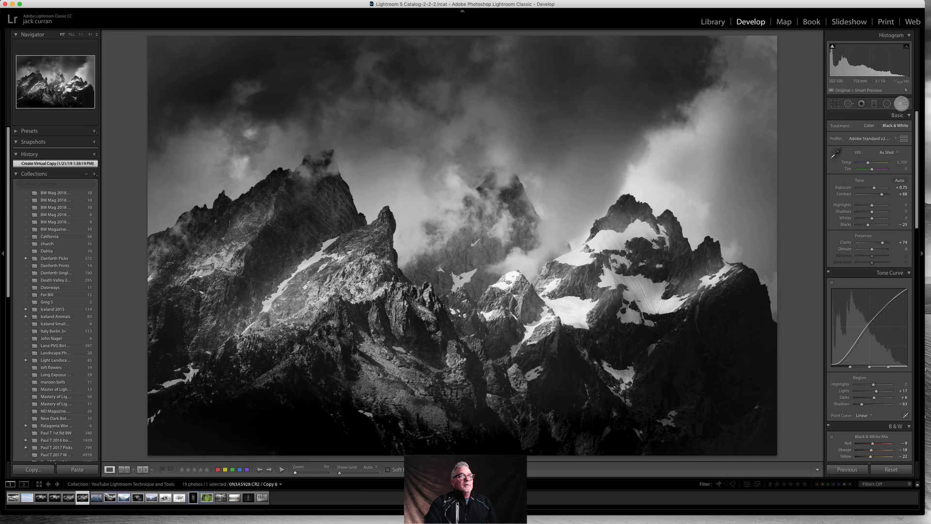
left_click(901, 104)
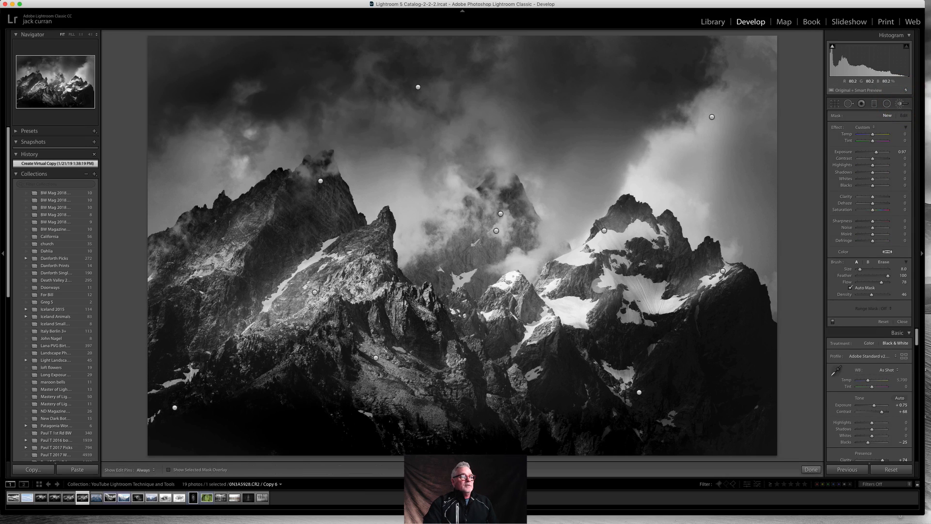
scroll(400, 272, "up", 9)
mouse_move(405, 279)
left_mouse_down()
mouse_move(399, 274)
mouse_move(575, 241)
left_mouse_up()
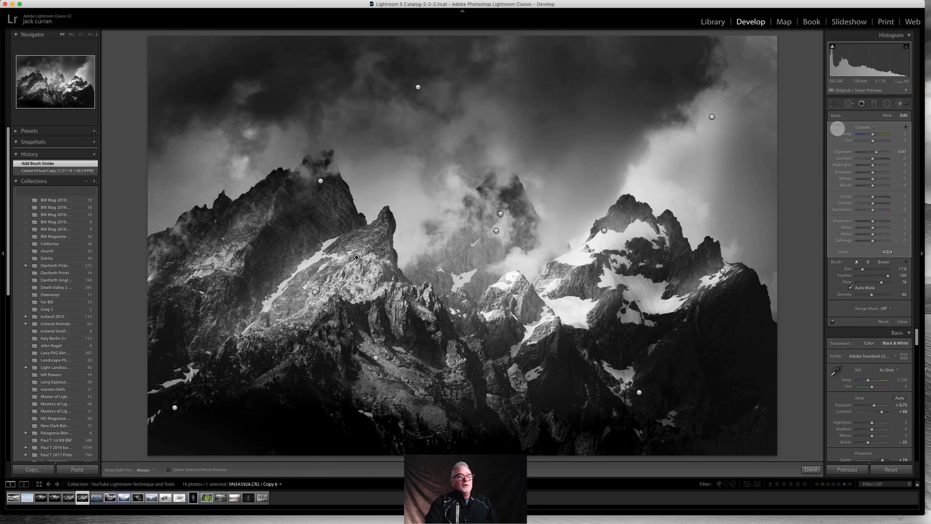
double_click(838, 128)
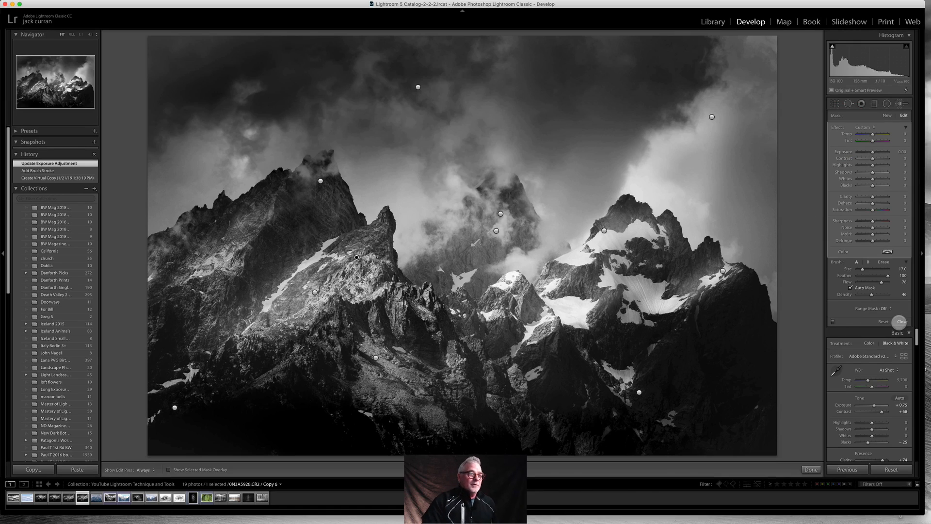
mouse_move(747, 4)
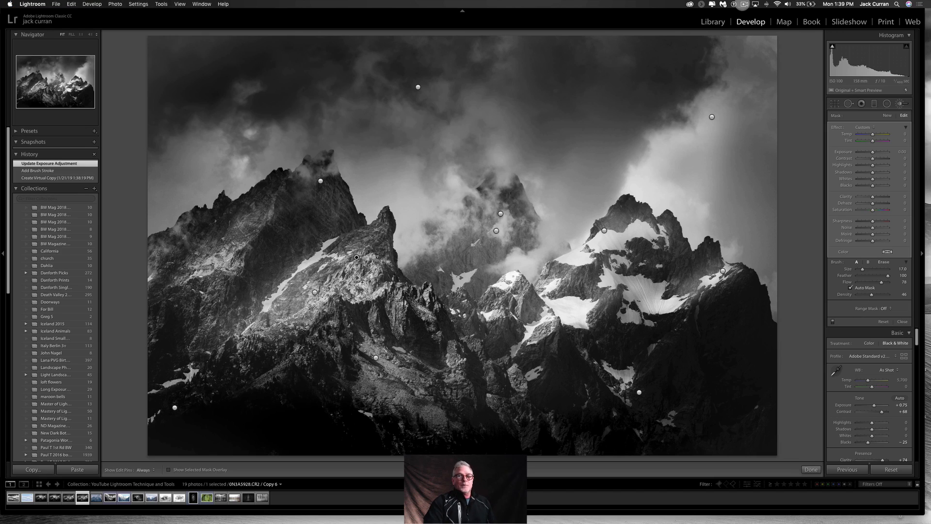
left_click(745, 5)
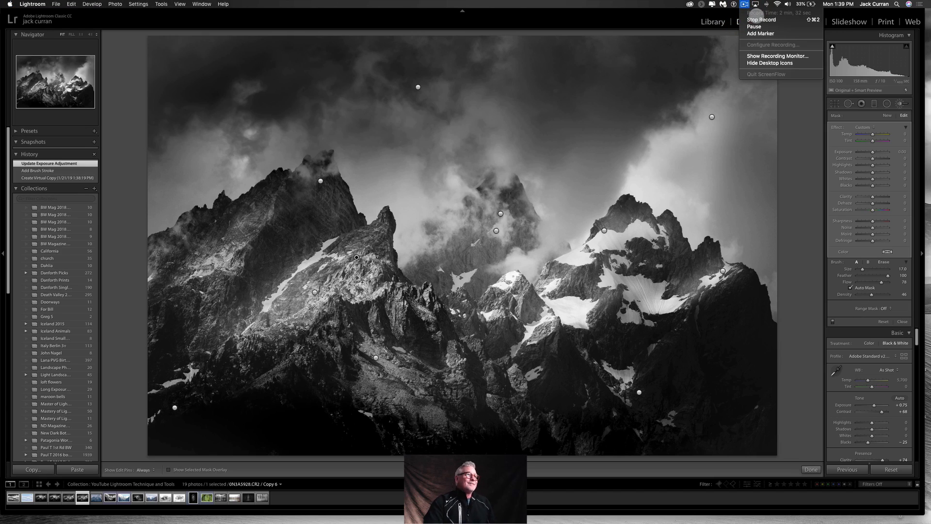
left_click(755, 20)
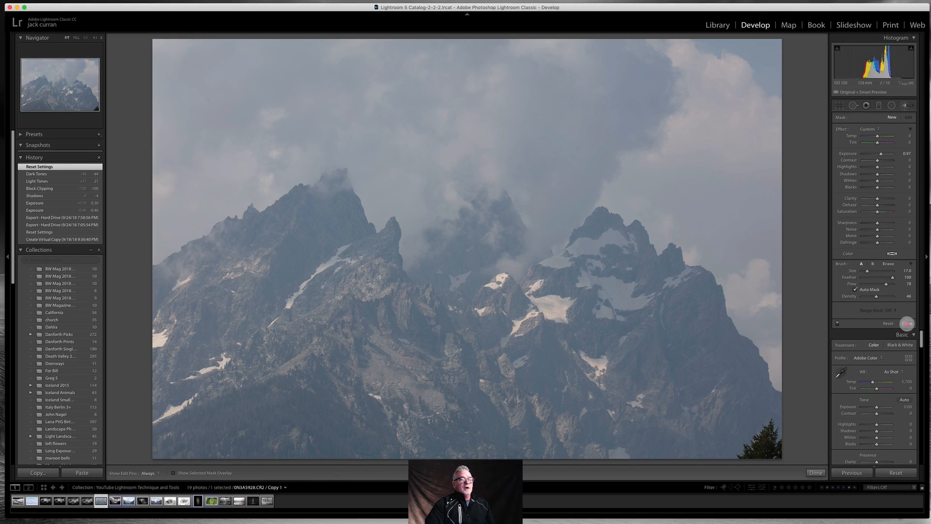
- Close the Adjustment Brush on the hazy colour Copy 1 and swing its Exposure to -2.95 and up to +2.00
left_click(907, 323)
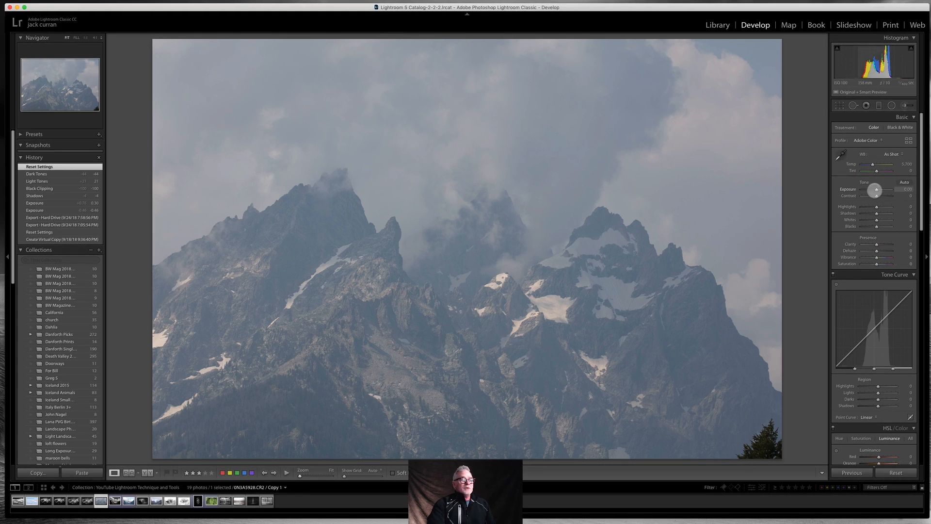
left_click_drag(877, 189, 868, 189)
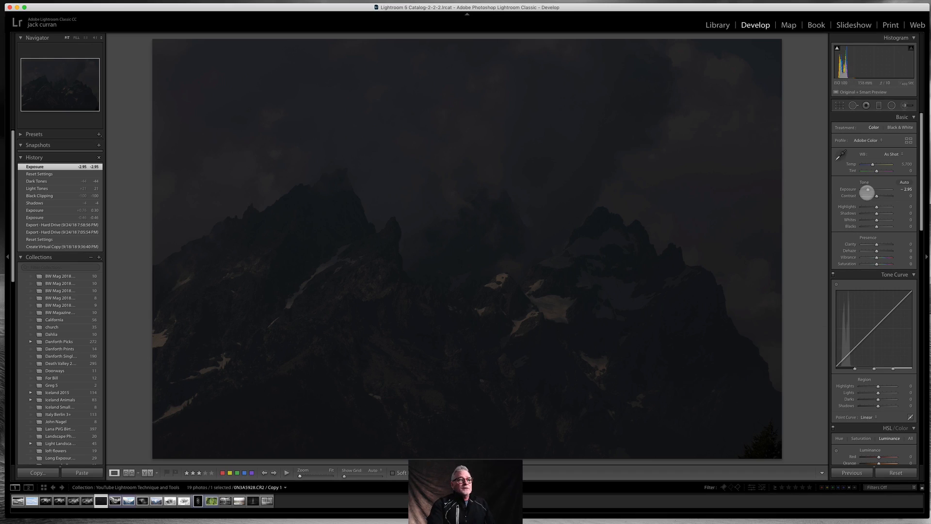
left_click_drag(868, 190, 883, 189)
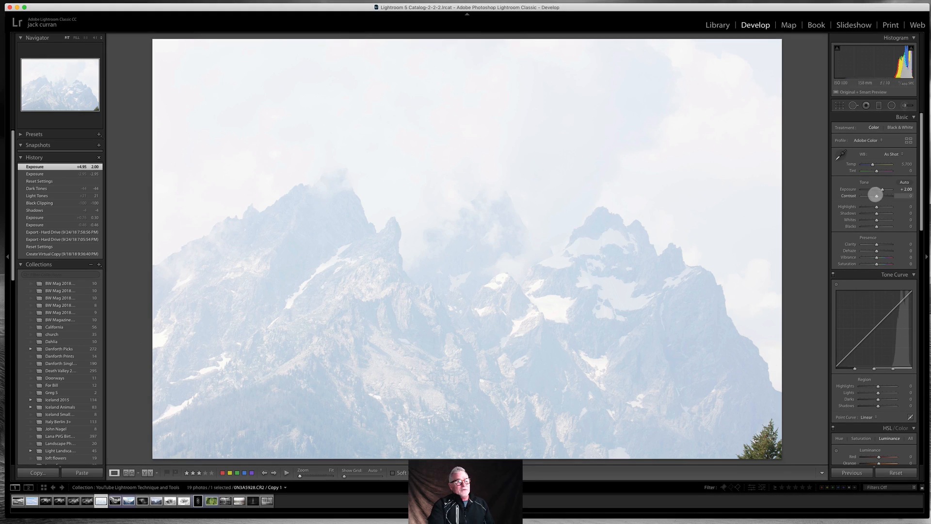
- Set Copy 1's Highlights to +7, Whites to +3 and Blacks to -100, and lower Exposure to -1.30
left_click_drag(882, 189, 853, 229)
left_click_drag(875, 189, 872, 193)
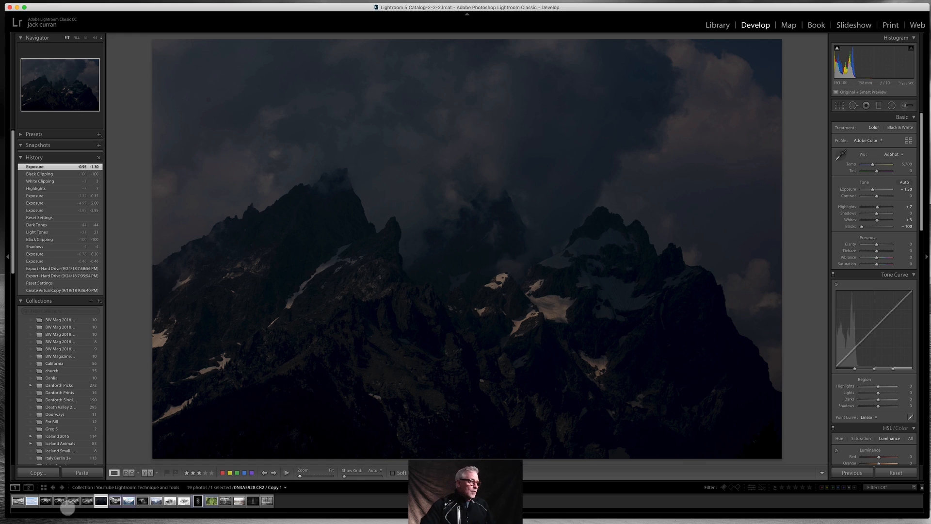
- Look through the black-and-white versions of the mountain peaks and reopen the dark colour Copy 1
left_click(46, 501)
left_click(71, 501)
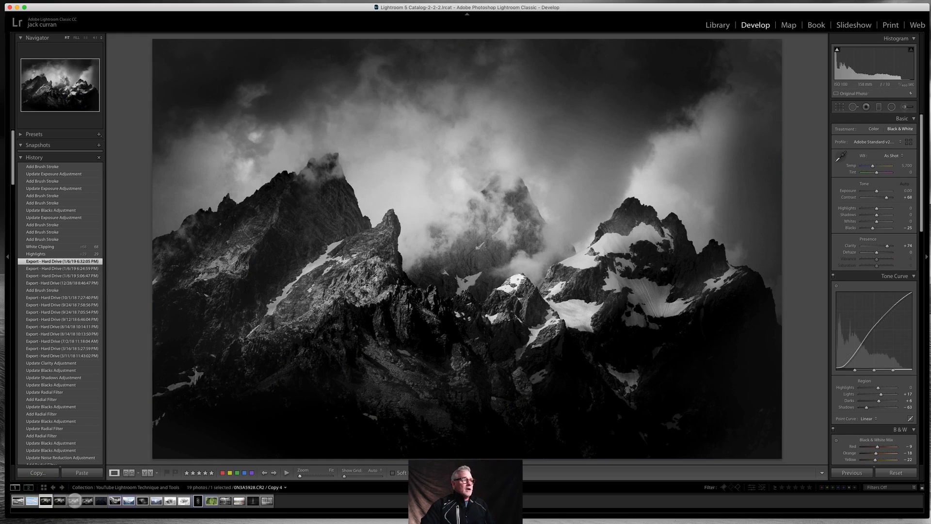
left_click(59, 501)
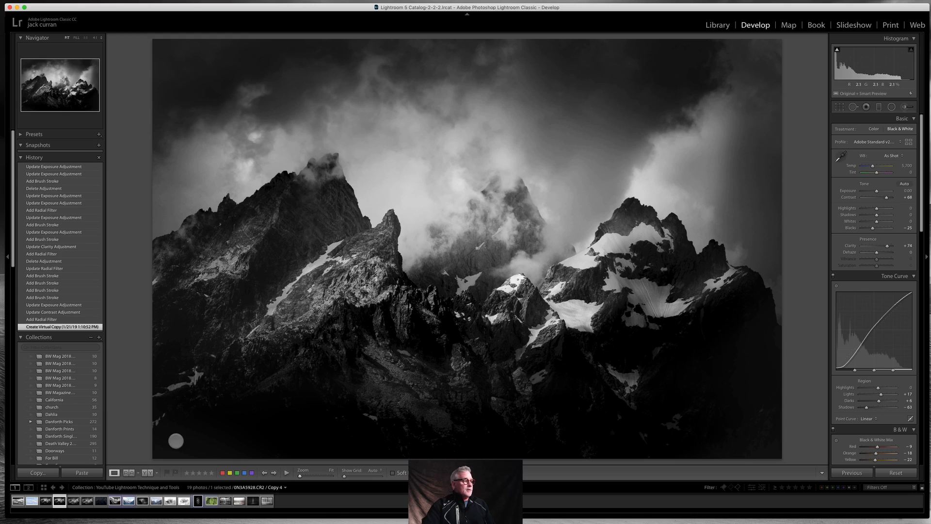
left_click(100, 501)
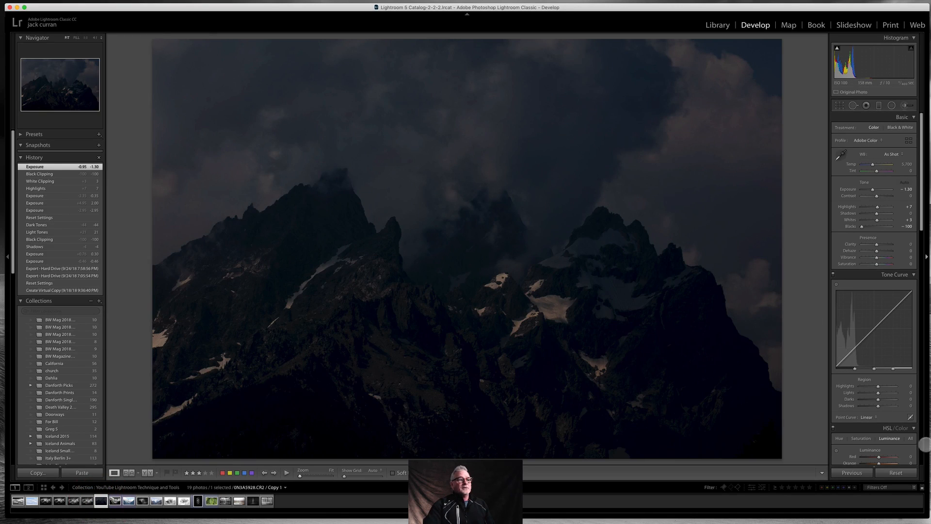
- Reset Copy 1's settings and set Exposure to -2.45, Contrast to +74, Highlights to +100 and Whites to +100
left_click(894, 472)
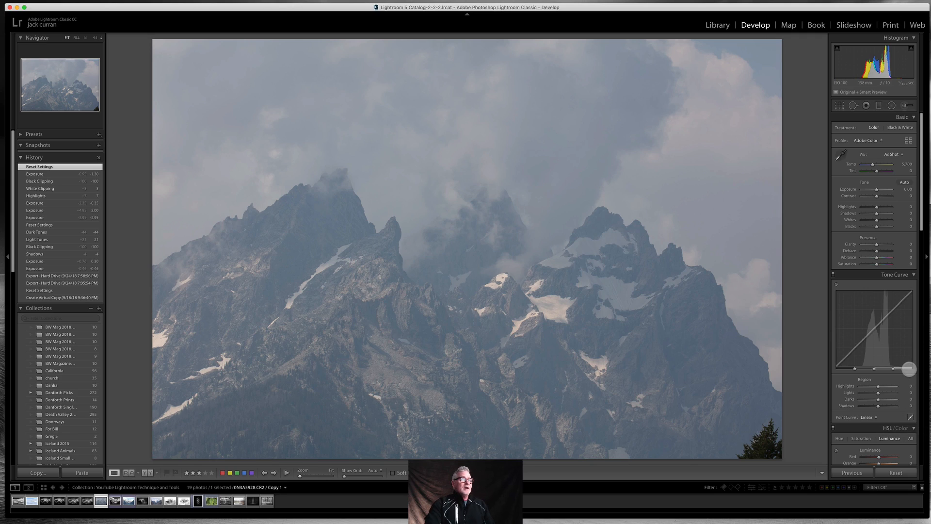
left_click_drag(877, 189, 894, 213)
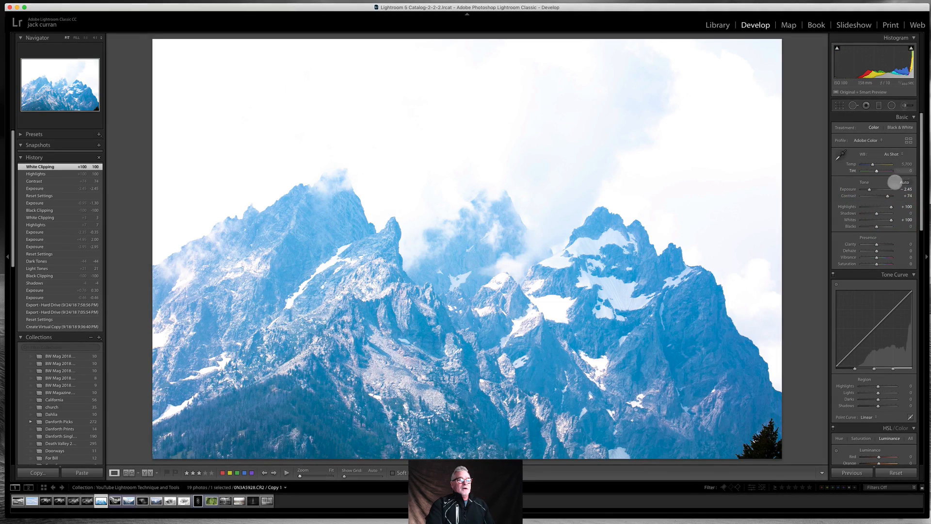
- Reset the develop settings of the mountain photo's Copy 1 and stop the screen recording
left_click(896, 473)
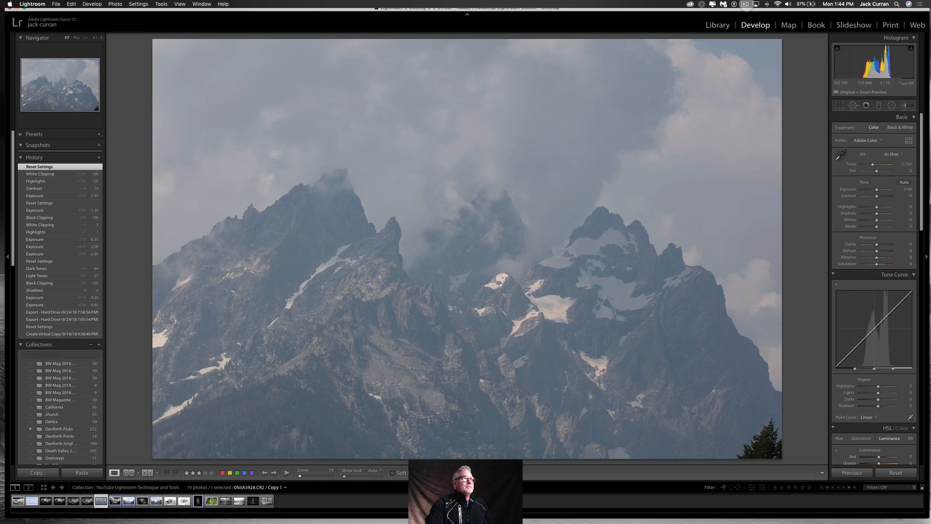
left_click(745, 4)
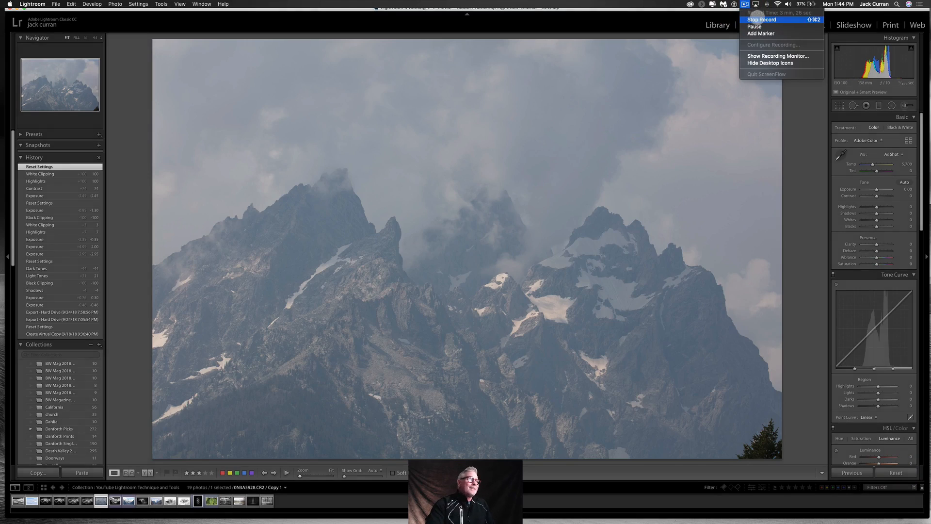
left_click(757, 18)
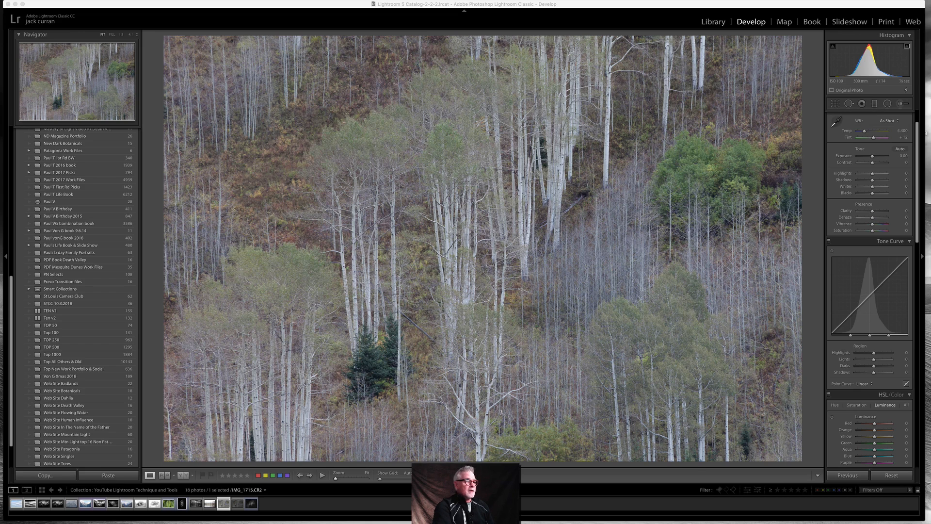
- Compare the original colour and dark black-and-white aspen photos in Library's Compare and Survey views, hide the side panels and pause the screen recording
left_click(252, 504)
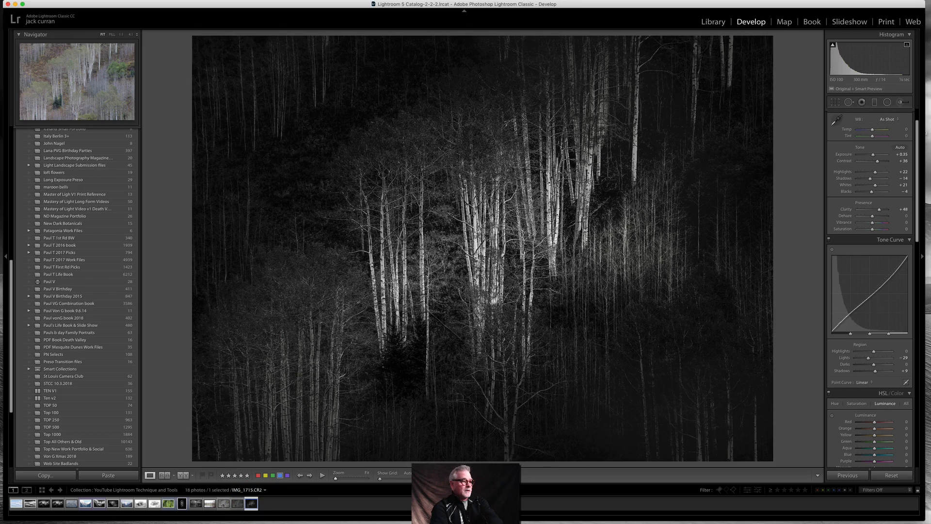
left_click(224, 504, "super")
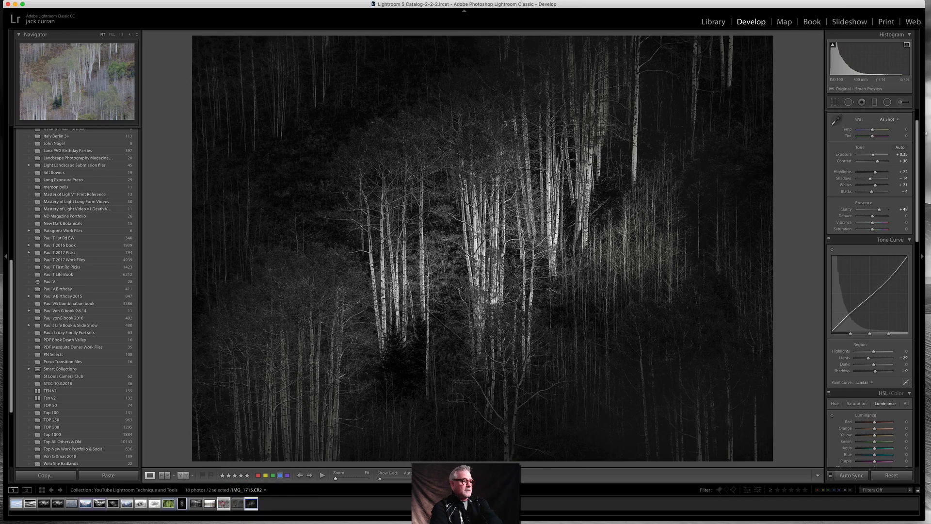
left_click(713, 22)
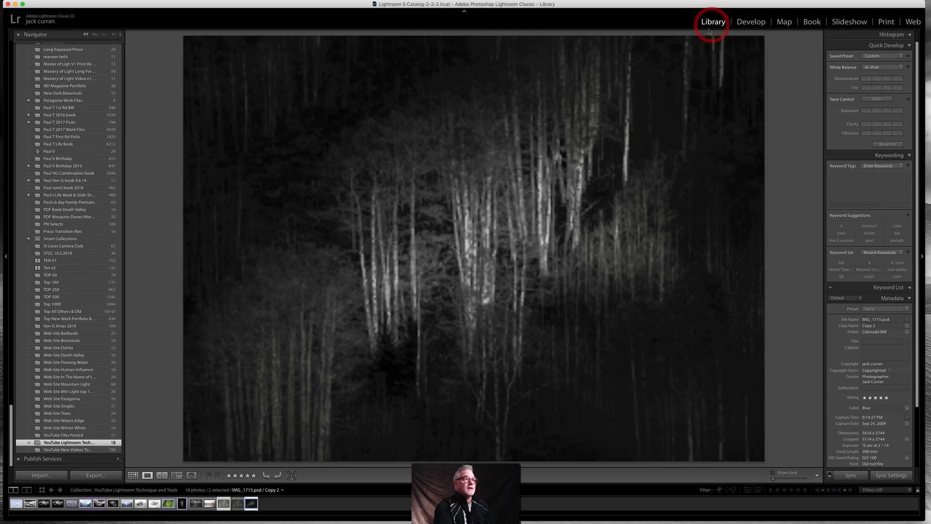
left_click(162, 476)
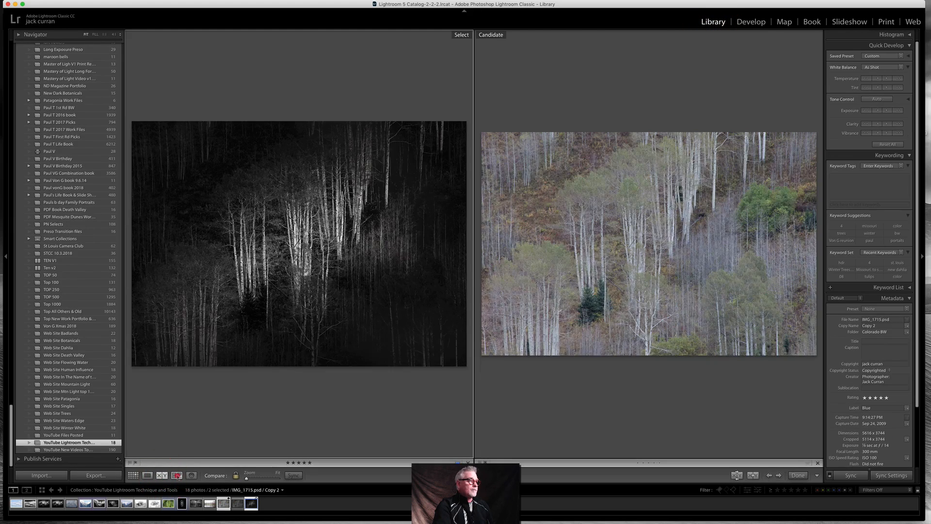
left_click(176, 476)
key("Tab")
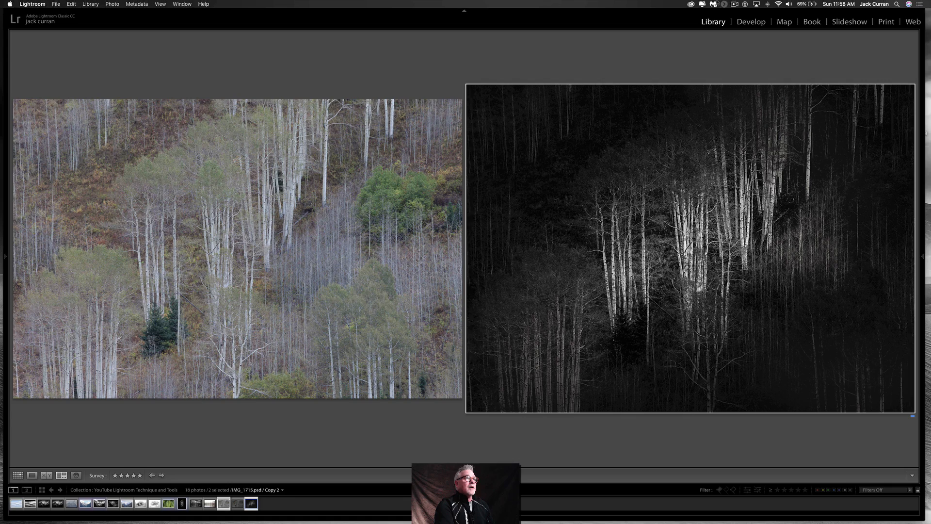
left_click(735, 5)
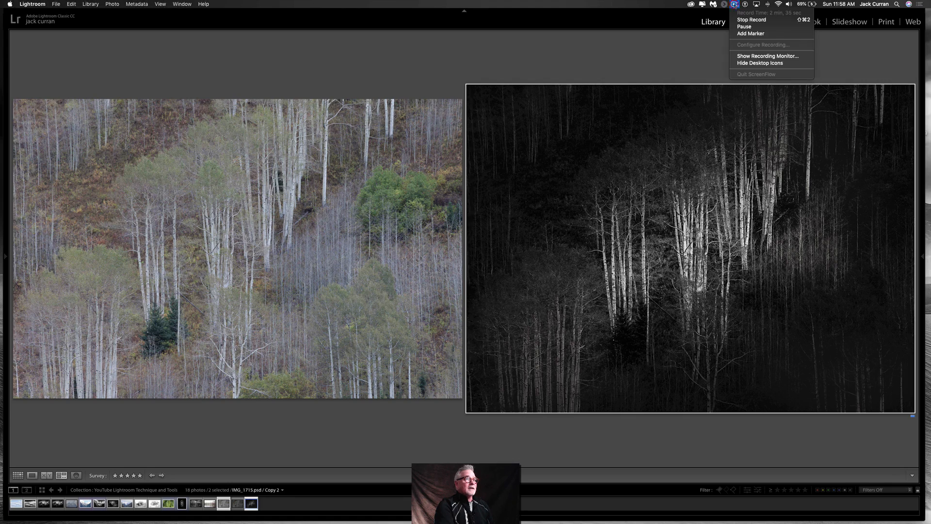
left_click(744, 27)
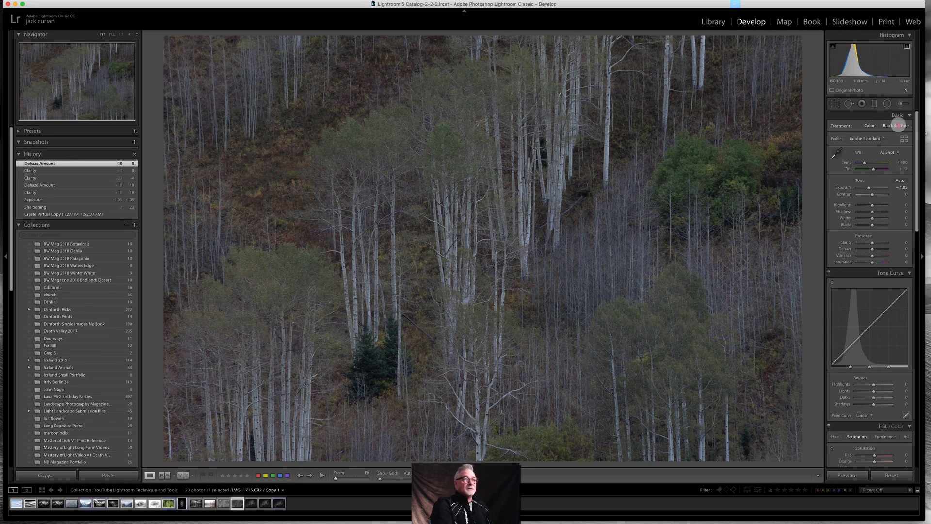
- Convert the aspen photo's Copy 1 to Black & White, try darker Exposure values, and set Exposure to -0.95 and Highlights to -3
left_click(897, 125)
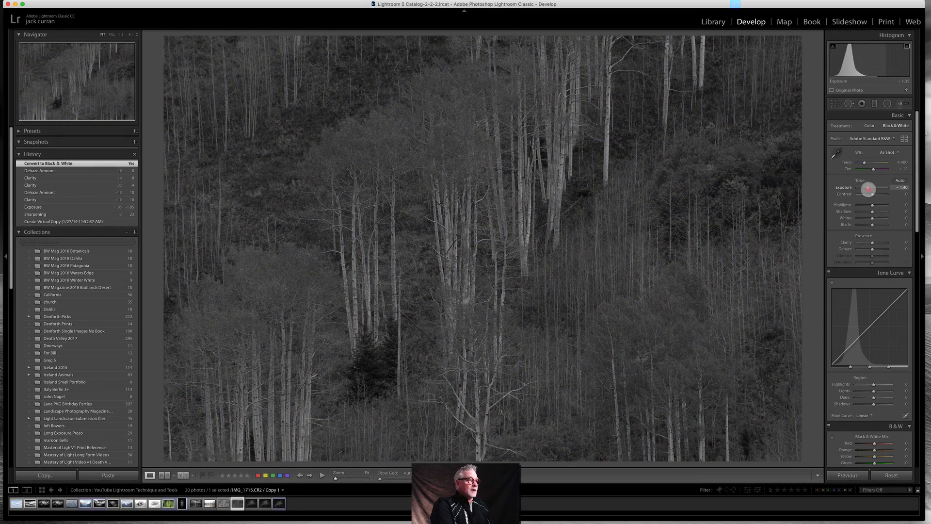
mouse_move(869, 189)
left_mouse_down()
mouse_move(886, 205)
mouse_move(863, 188)
left_mouse_up()
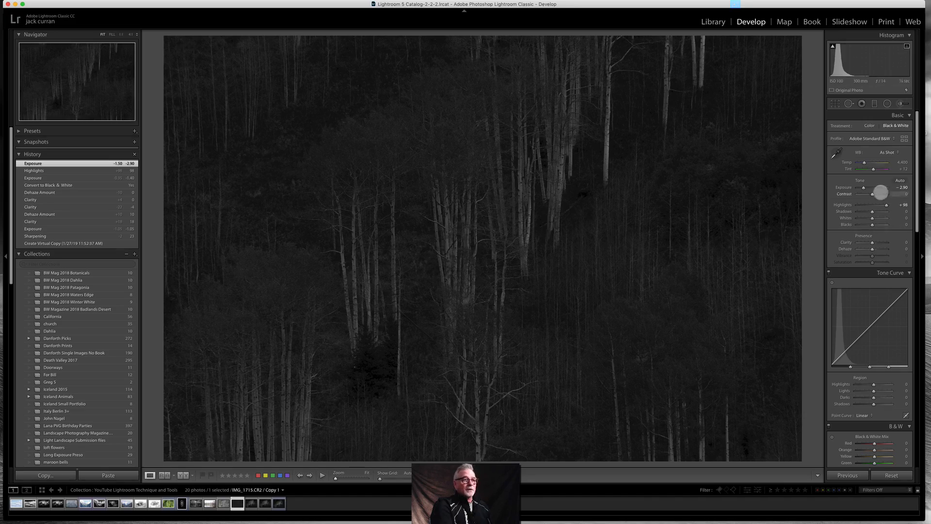
left_click_drag(865, 188, 872, 207)
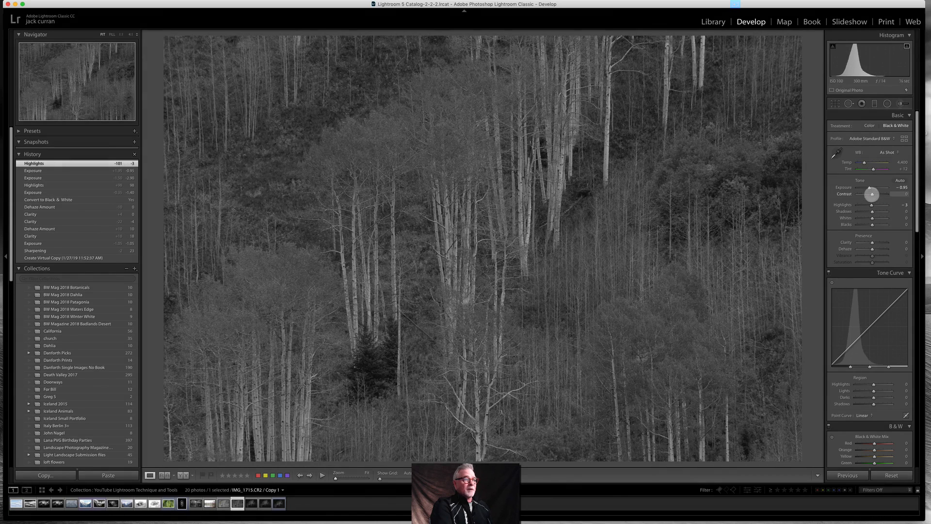
- Add a large tilted radial filter around the central aspens, reset its effect sliders, turn off Invert and set its Exposure to -1.74
left_click(888, 103)
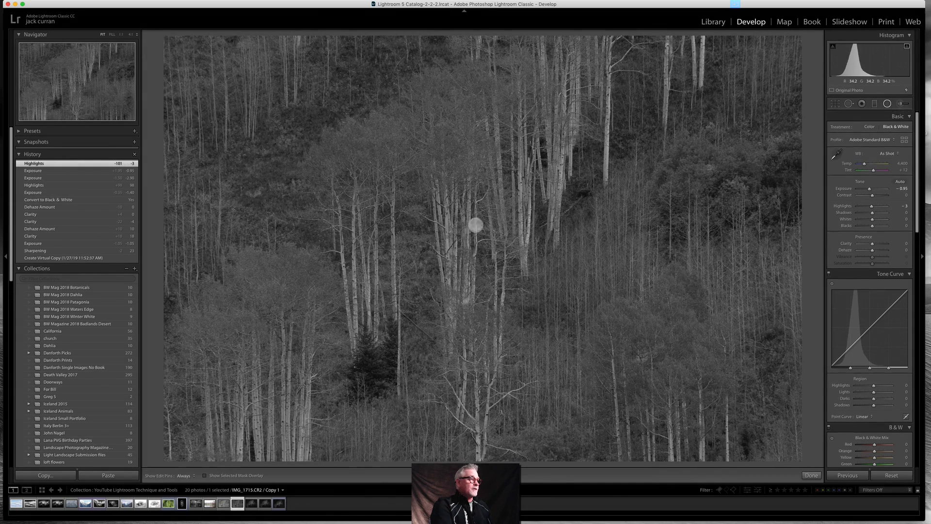
left_click_drag(446, 224, 736, 404)
left_click_drag(703, 112, 661, 17)
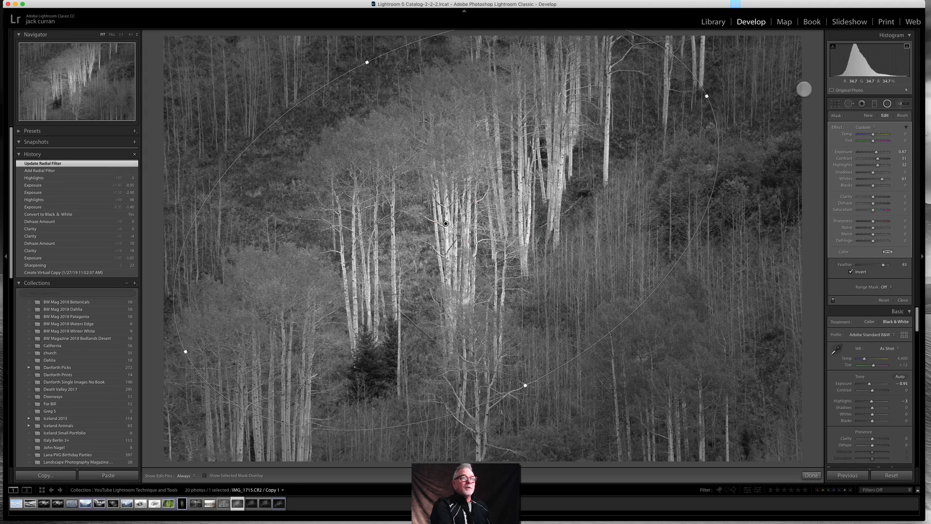
double_click(839, 128)
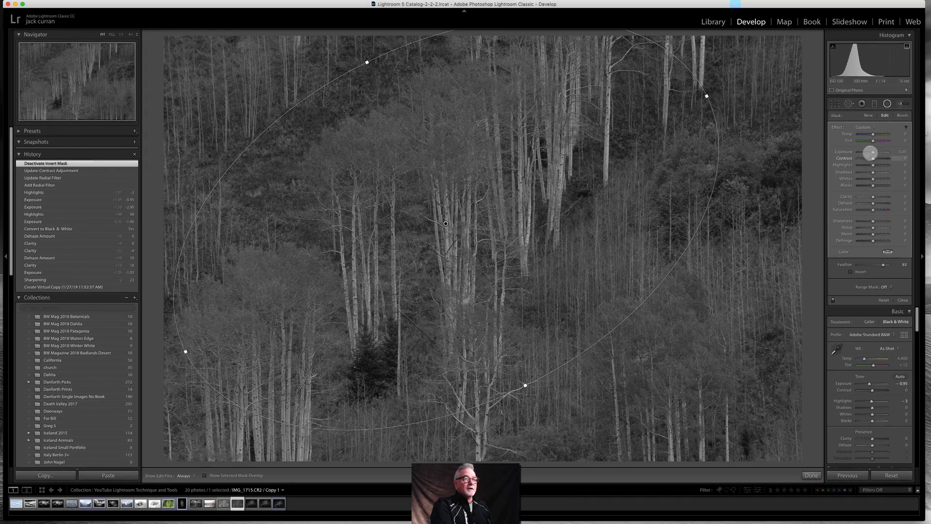
left_click_drag(873, 152, 867, 152)
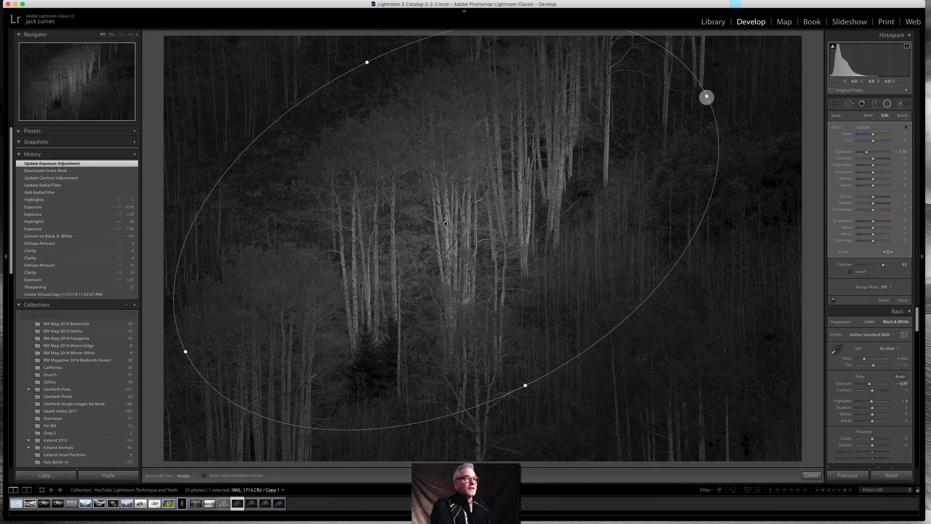
- Enlarge the radial filter's ellipse, recentre it on the bright trunks, and set its Contrast to 0 and Exposure to -2.17
left_click_drag(707, 96, 813, 44)
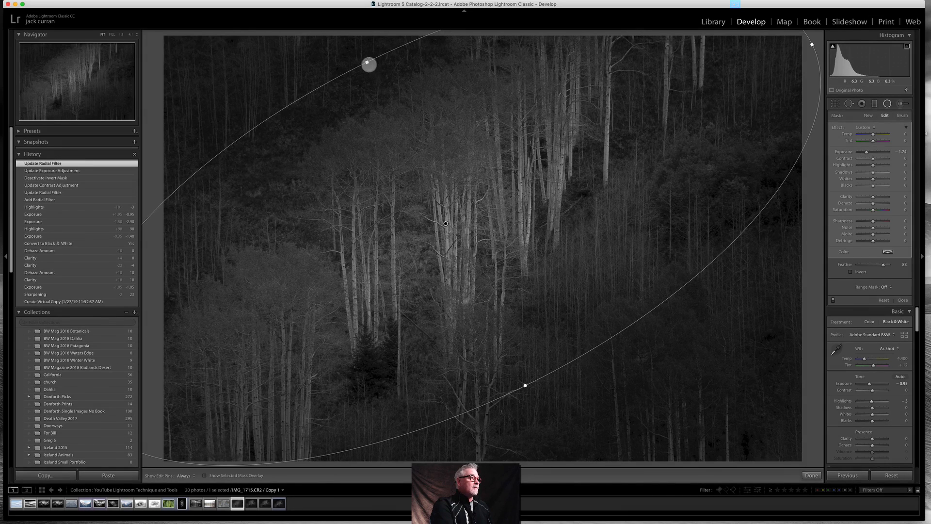
left_click_drag(367, 63, 320, 19)
left_click_drag(446, 223, 470, 231)
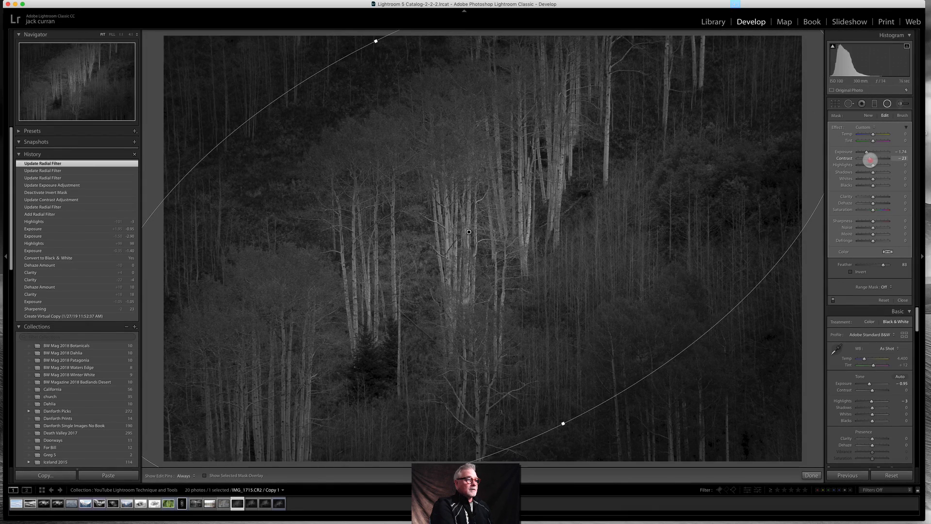
left_click_drag(873, 170, 873, 170)
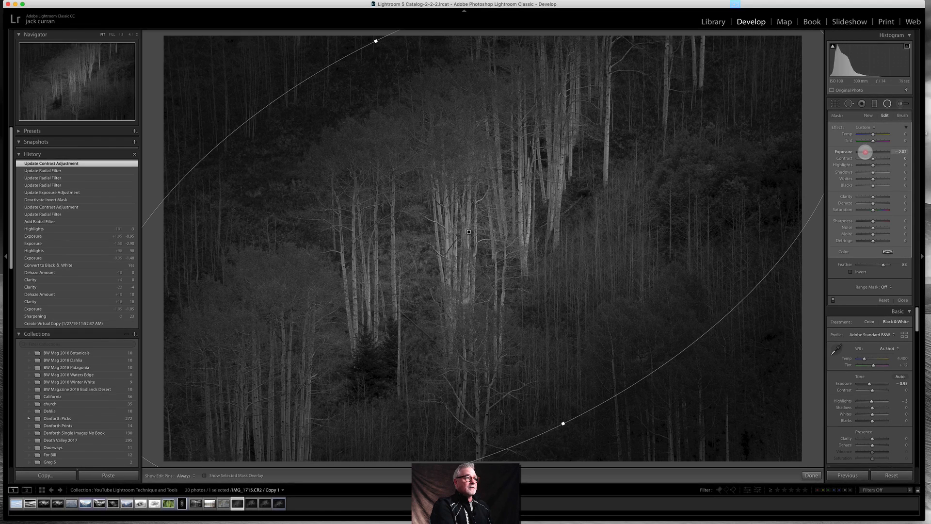
left_click_drag(865, 152, 865, 152)
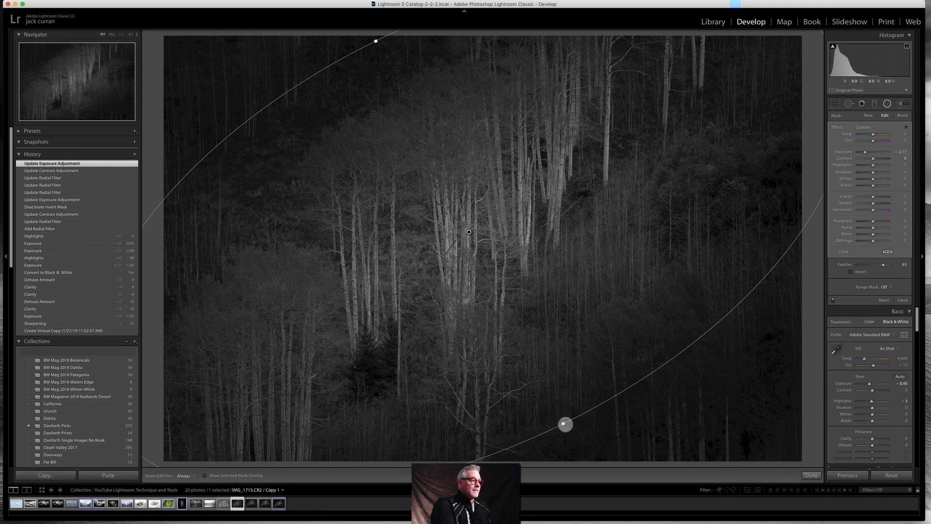
- Shrink the radial filter's ellipse, try it farther toward the upper-right trunks, and return it to the central aspen trunks
left_click_drag(562, 418, 553, 398)
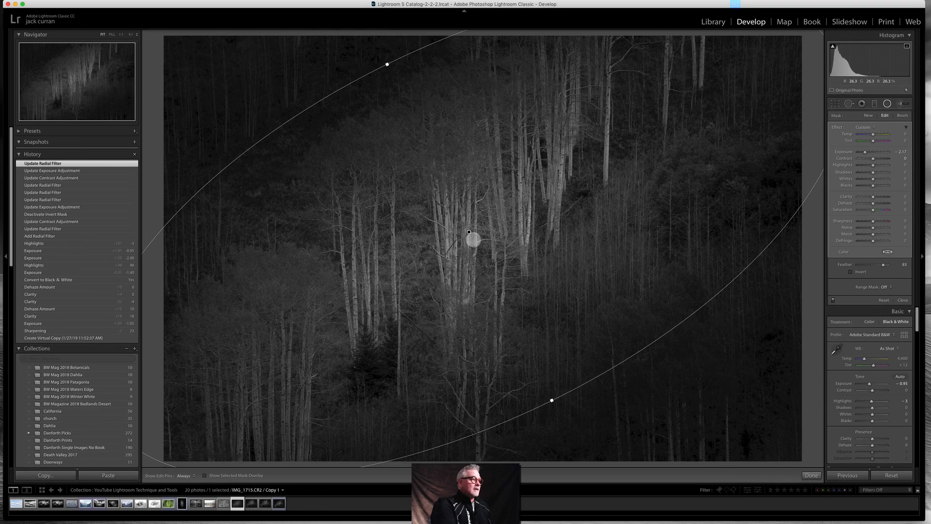
left_click_drag(468, 232, 555, 202)
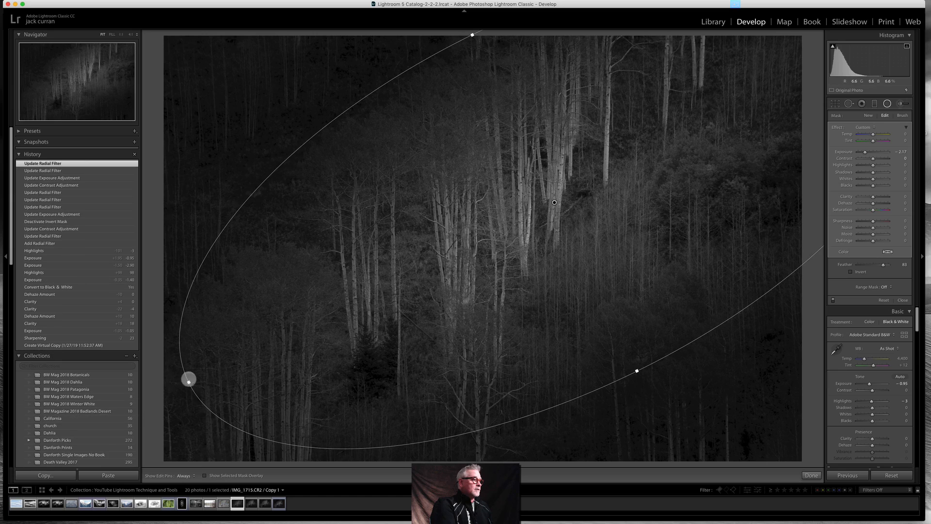
left_click_drag(202, 375, 280, 329)
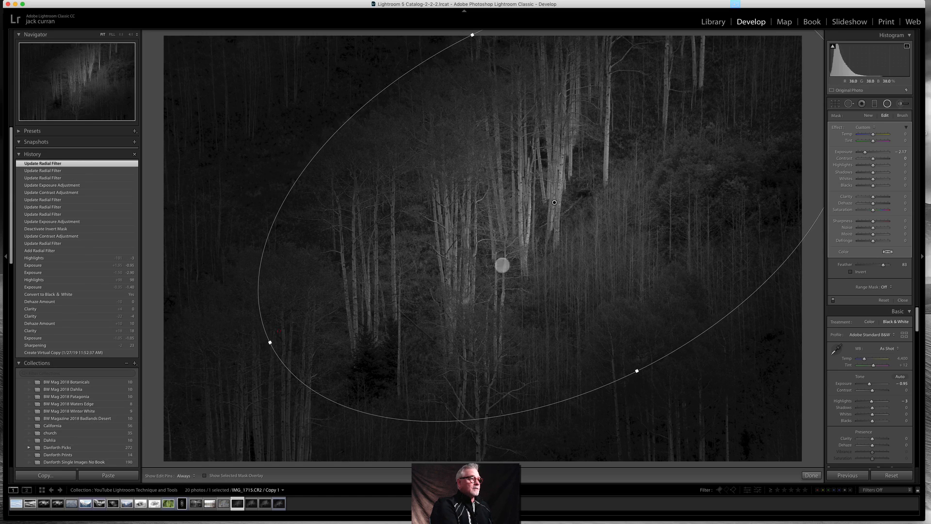
left_click_drag(555, 202, 472, 231)
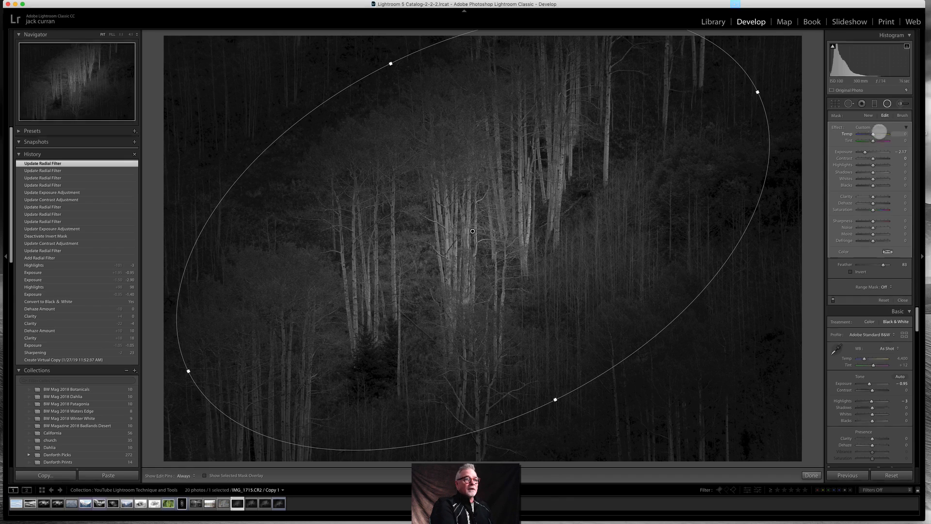
- Add a second, inverted radial filter over the central aspens, and tilt, move and widen its ellipse to cover the bright trunks
left_click(869, 116)
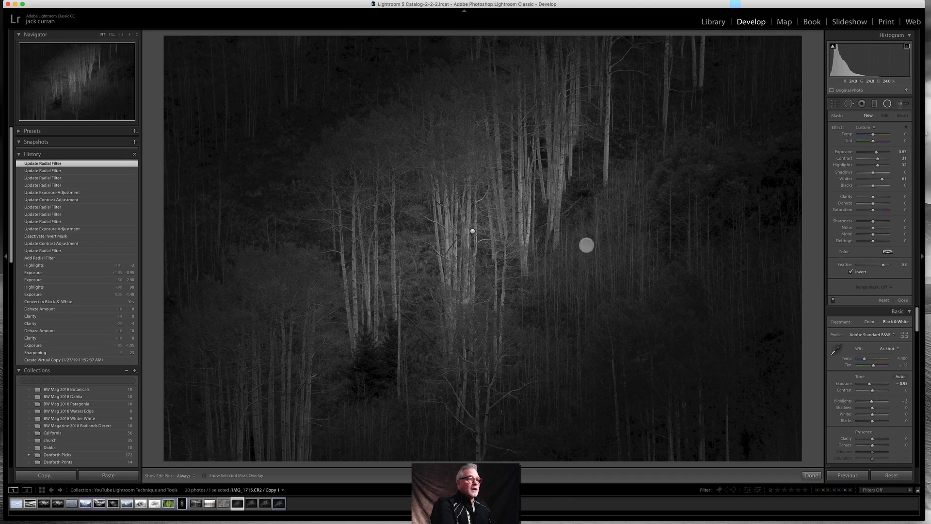
left_click(430, 235)
left_click_drag(573, 298, 669, 160)
left_click_drag(664, 121, 606, 74)
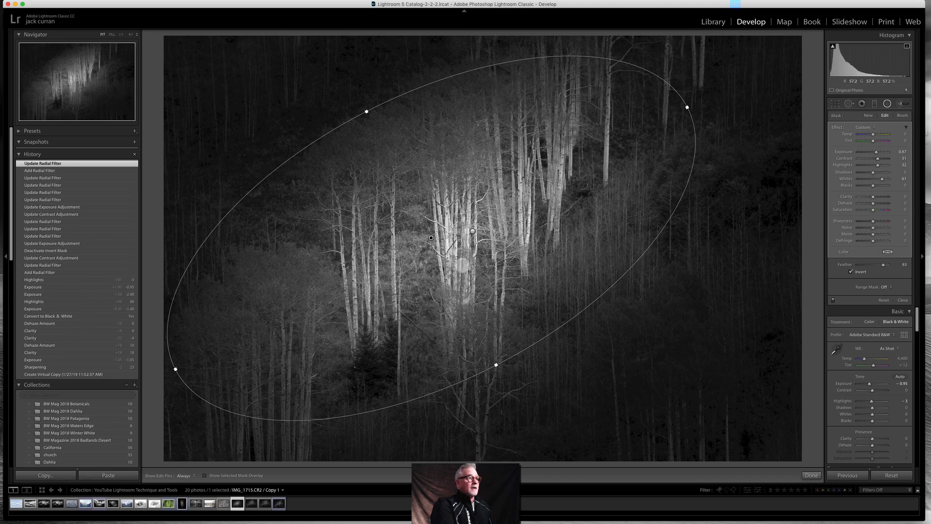
left_click_drag(427, 237, 449, 200)
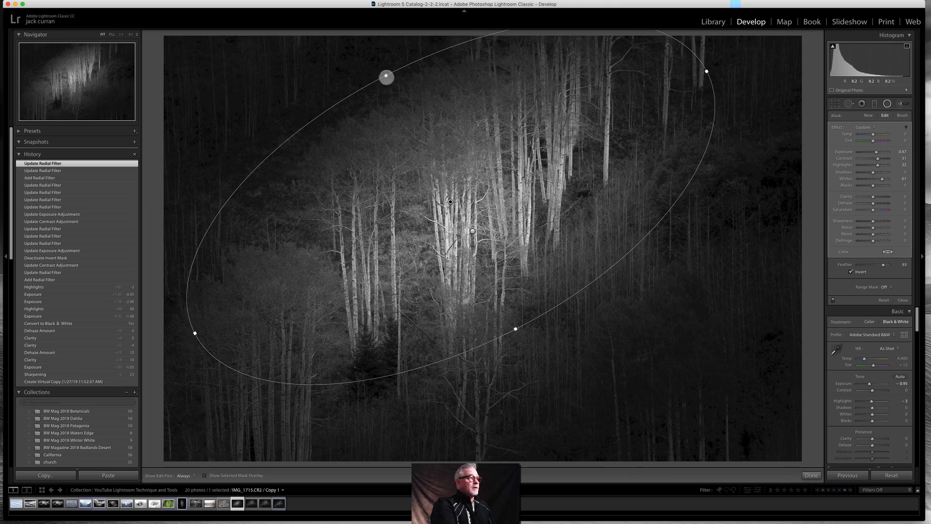
left_click_drag(385, 75, 361, 55)
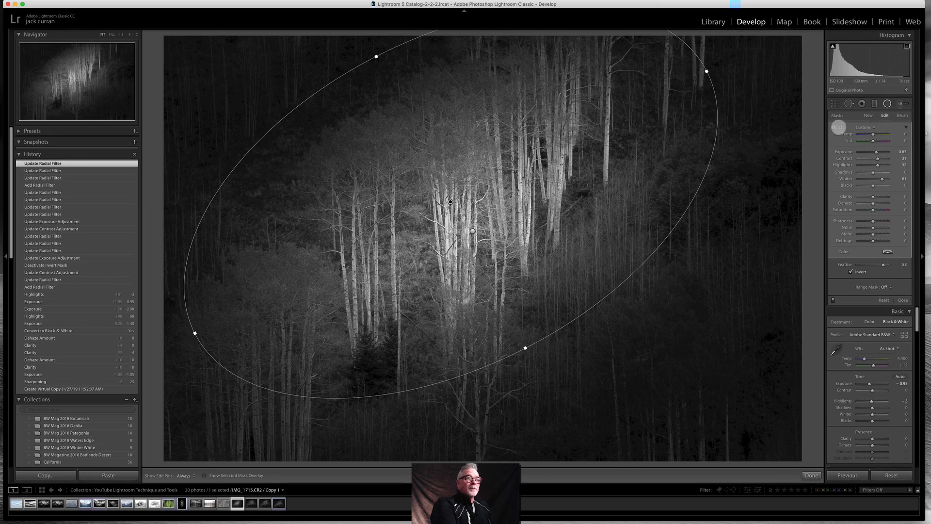
- Reset the second radial filter's effects, set Exposure 0.02, Contrast 46, Whites 73 and Clarity 48, adjust Dehaze and Blacks, and close the filter
double_click(838, 128)
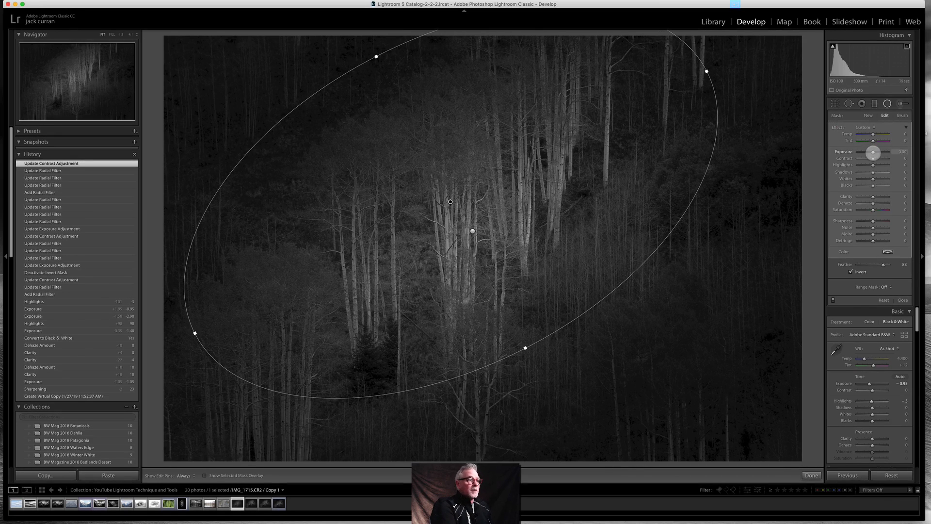
mouse_move(874, 154)
left_mouse_down()
mouse_move(885, 180)
mouse_move(880, 159)
left_mouse_up()
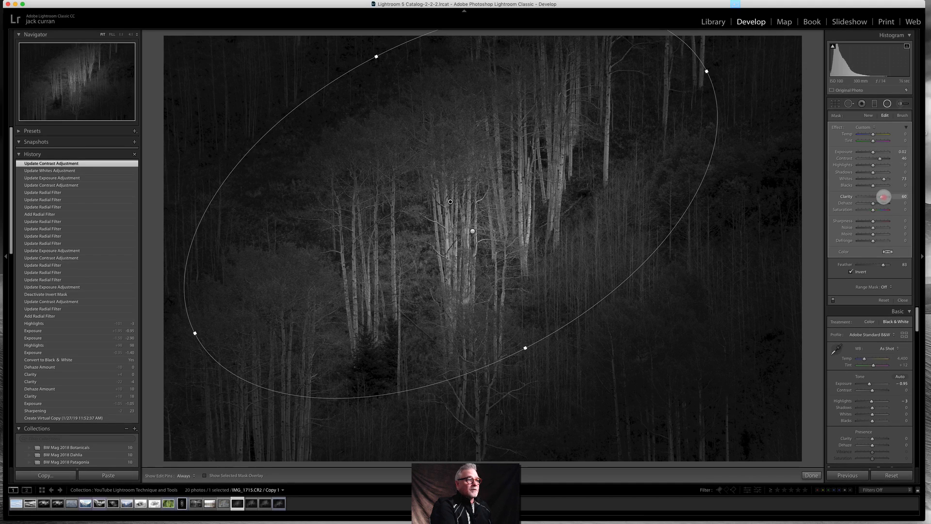
mouse_move(910, 194)
left_mouse_down()
mouse_move(837, 205)
mouse_move(923, 197)
left_mouse_up()
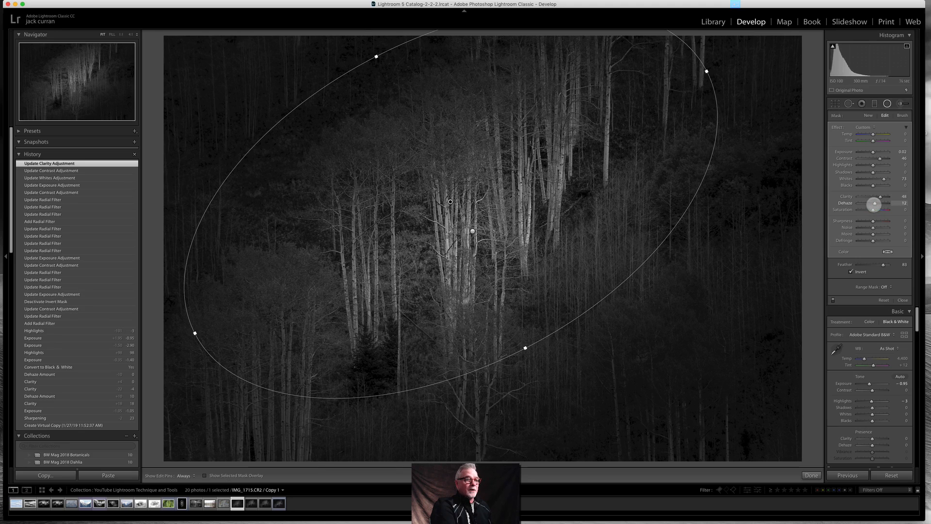
left_click_drag(874, 203, 873, 185)
left_click(903, 300)
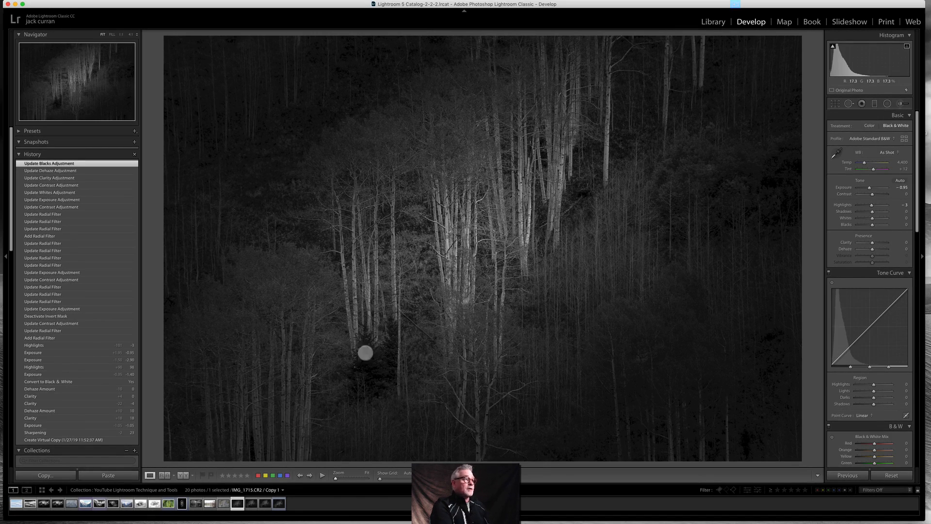
- Set the tone curve's Lights to +43, Highlights +32, Darks +8 and Shadows -18, and raise the basic Whites to +43
left_click_drag(873, 391, 876, 391)
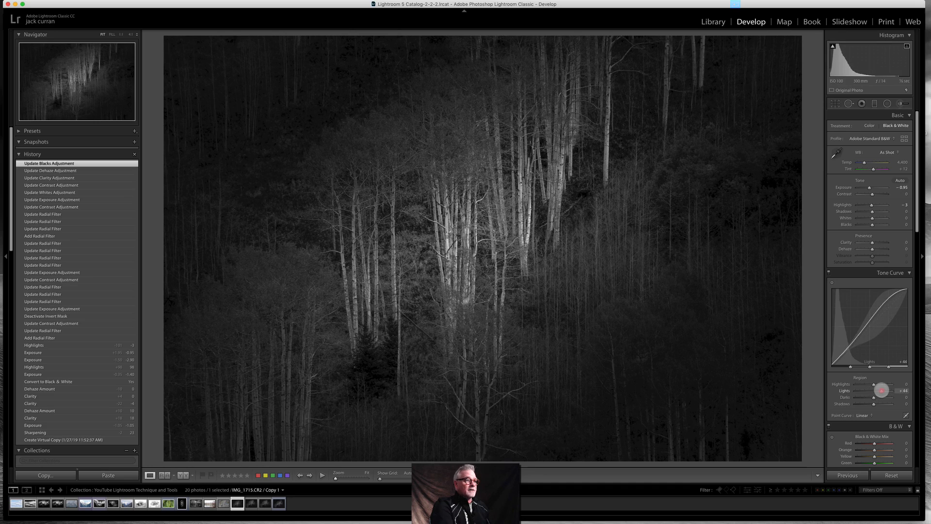
left_click_drag(879, 388, 878, 384)
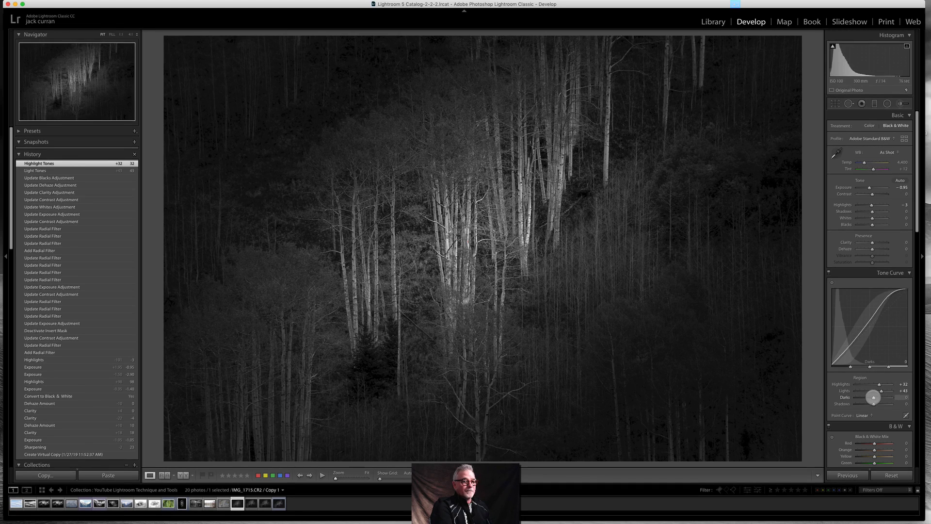
left_click_drag(872, 397, 874, 398)
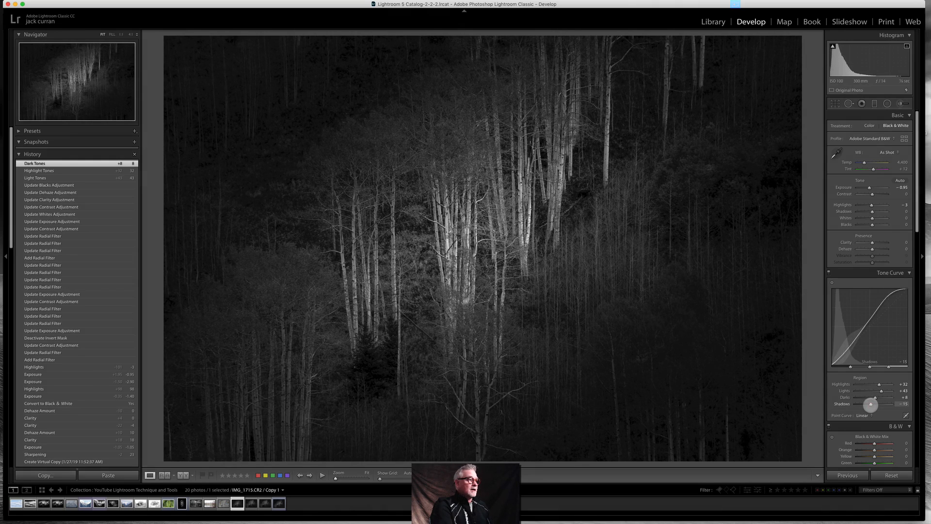
left_click_drag(870, 404, 871, 404)
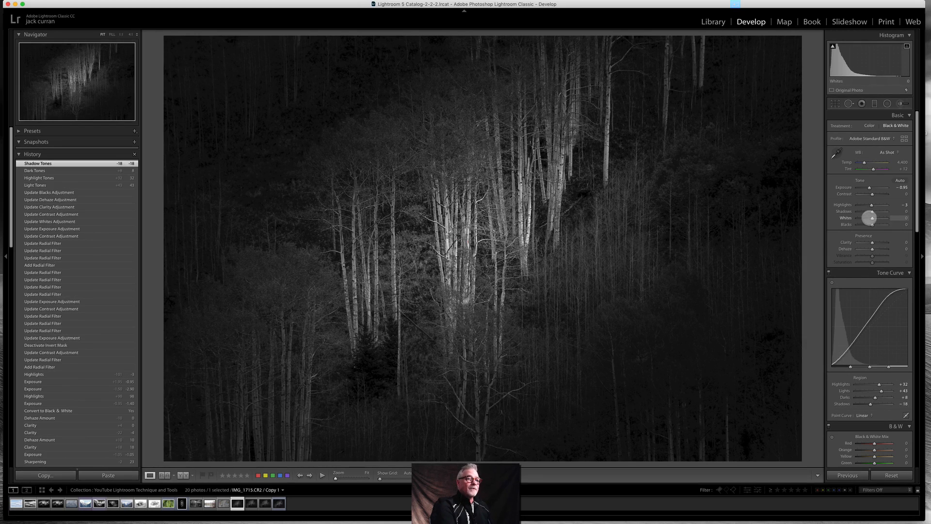
left_click_drag(876, 217, 878, 217)
left_click(833, 47)
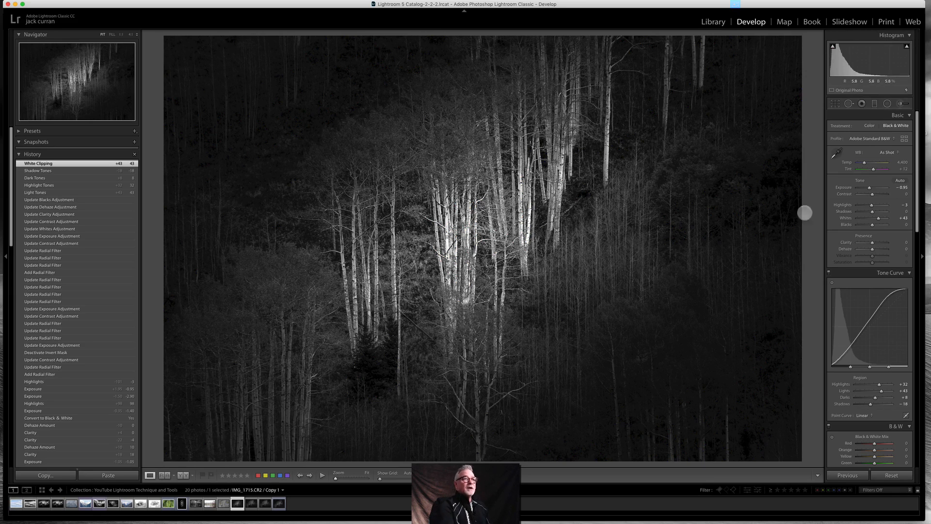
- Add an inverted radial filter over the bottom-centre trees, reset its effects, set Exposure to -0.44, and widen and tilt the ellipse
left_click(887, 104)
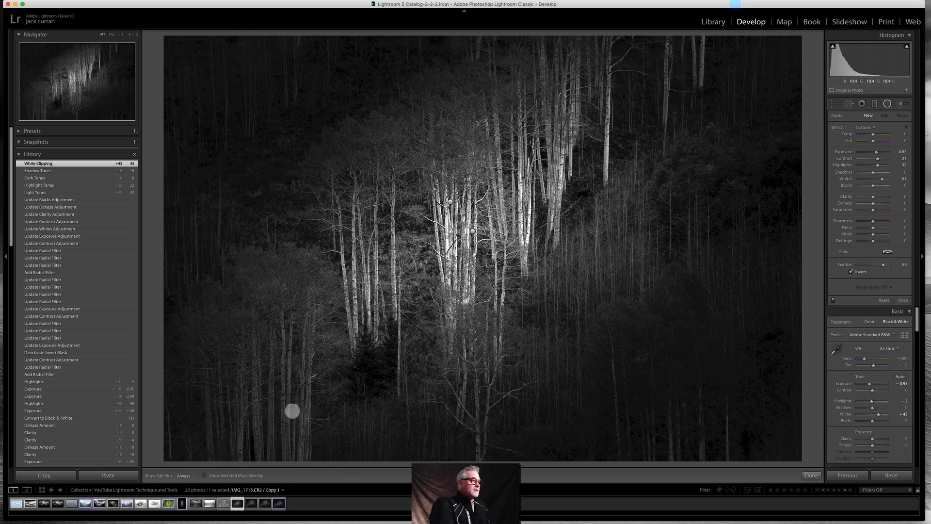
left_click_drag(445, 410, 591, 475)
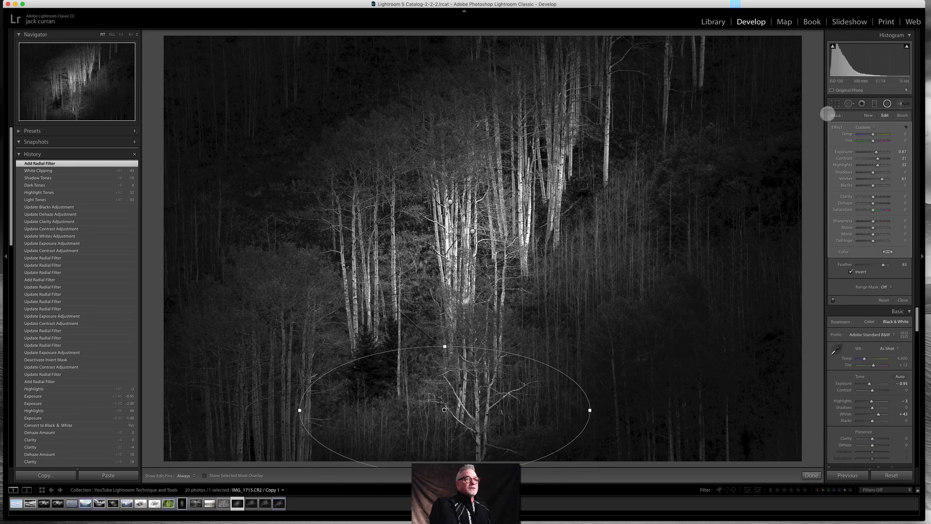
double_click(836, 129)
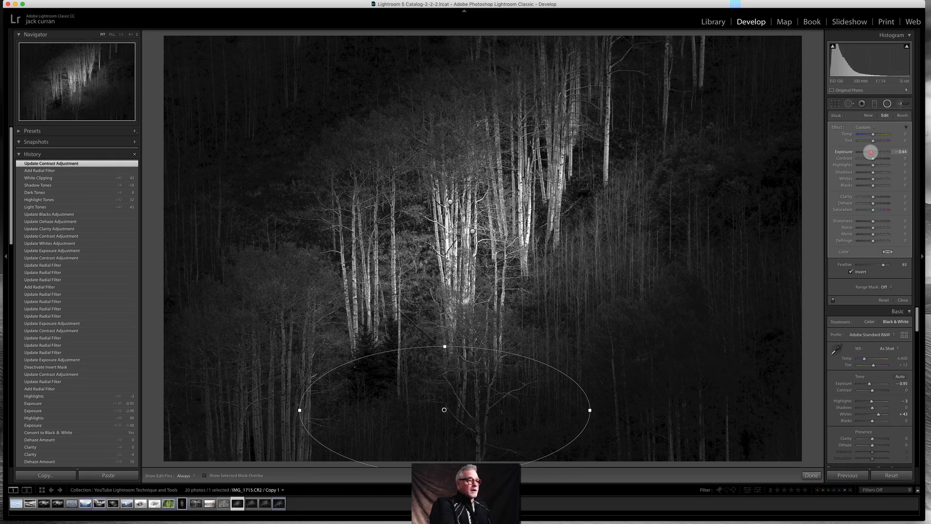
left_click_drag(871, 152, 872, 152)
left_click_drag(590, 411, 649, 410)
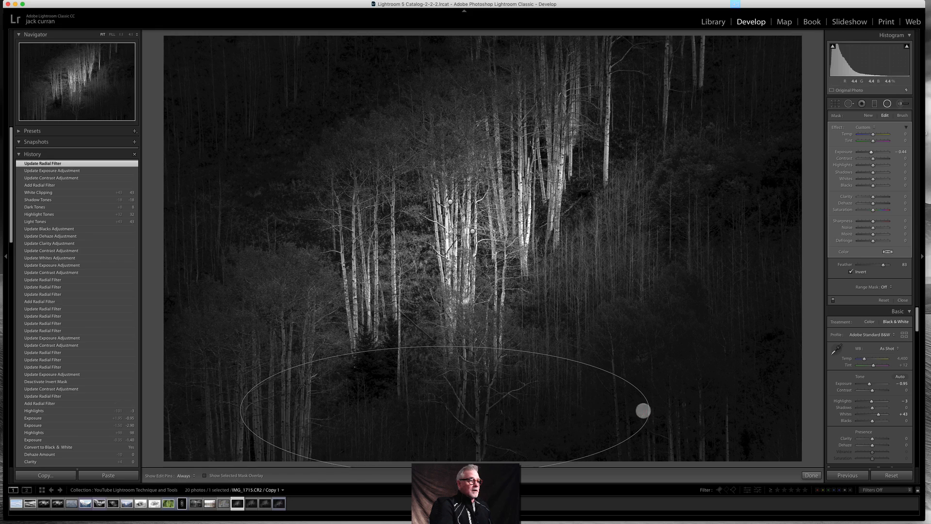
left_click_drag(445, 345, 445, 341)
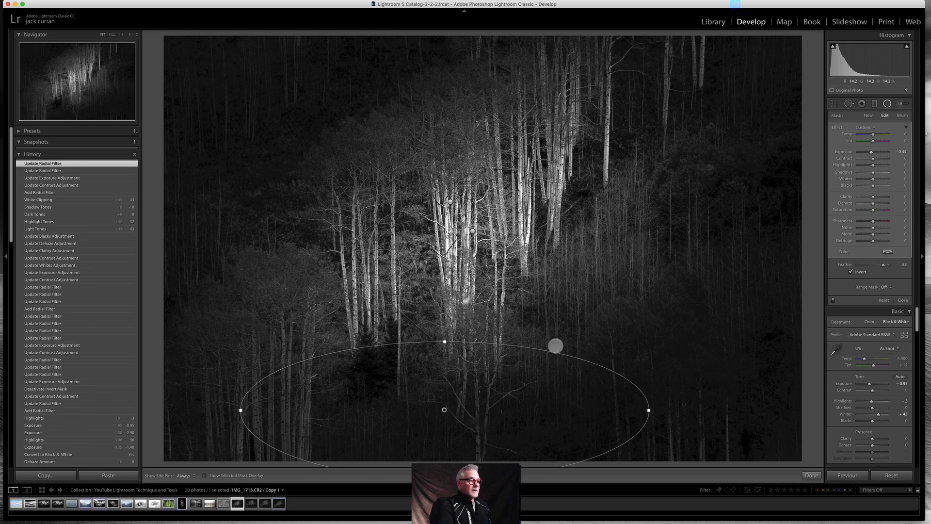
left_click_drag(543, 340, 520, 338)
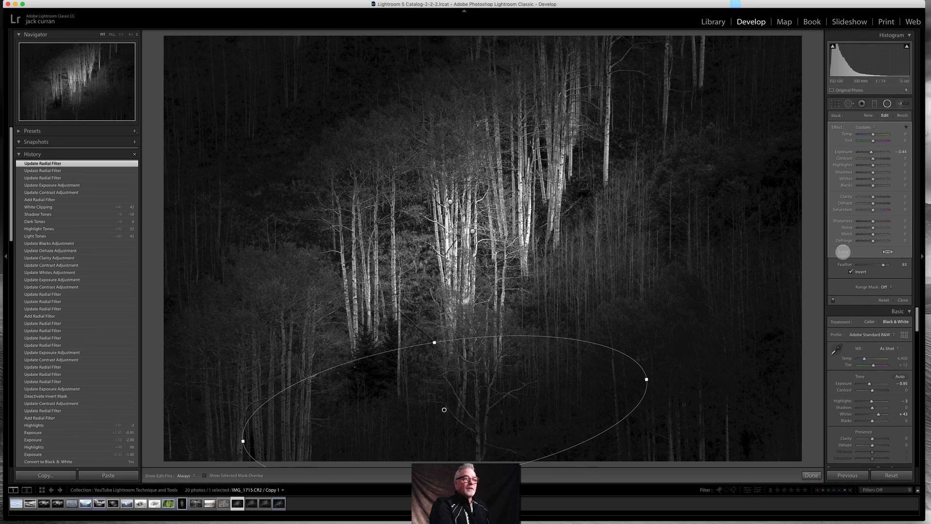
- Reset the bottom-centre radial filter's Exposure, set Whites to -77 and Highlights to -100, and lower Exposure slightly
double_click(838, 127)
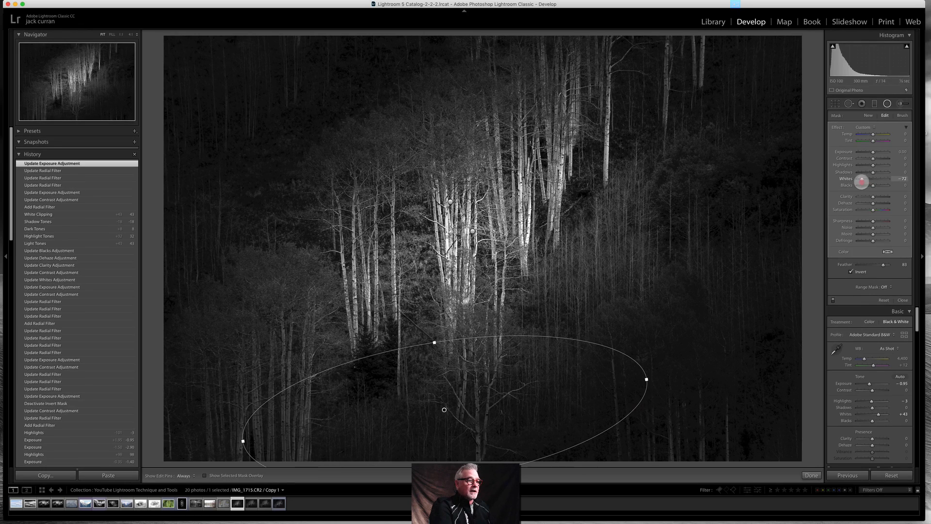
left_click_drag(862, 180, 861, 180)
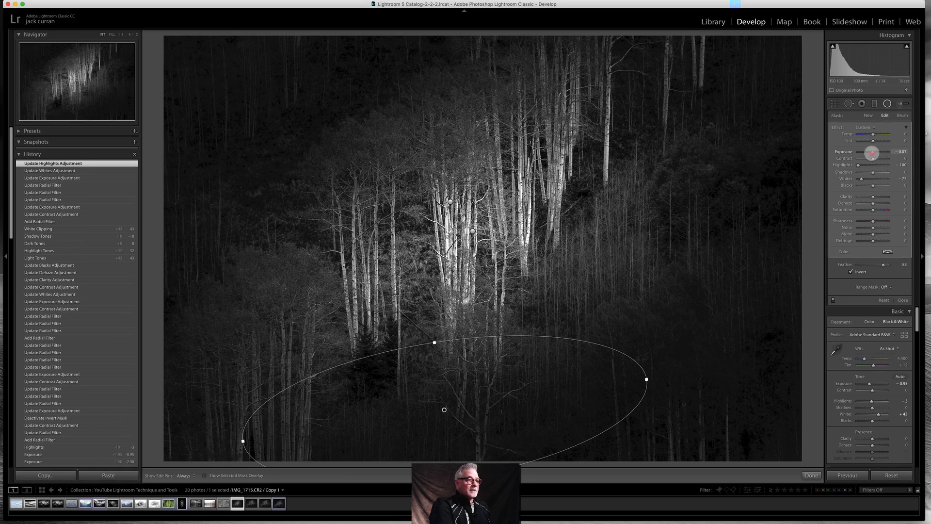
left_click_drag(871, 153, 872, 153)
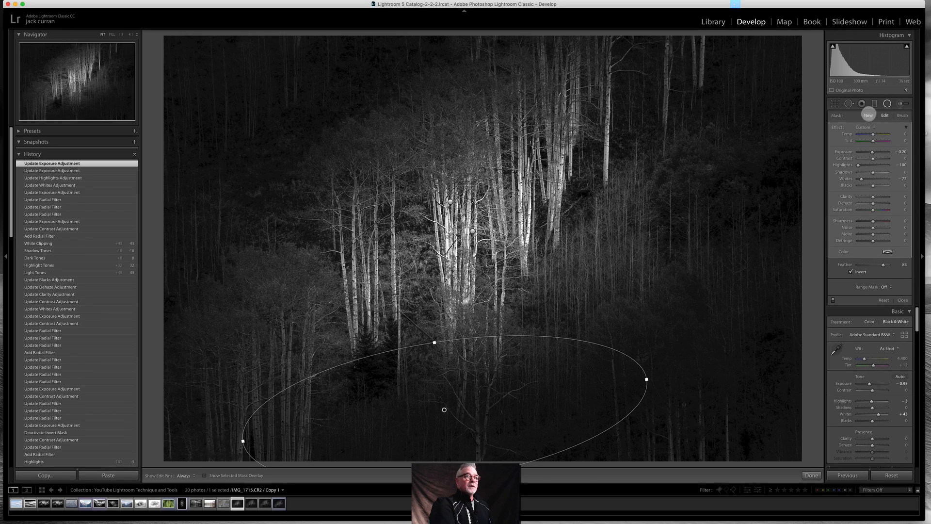
- Add an inverted radial filter over the photo's lower-right corner, reset its effects, set Whites to -100, and lower Highlights and Exposure
left_click(868, 115)
left_click_drag(667, 438, 773, 488)
double_click(838, 128)
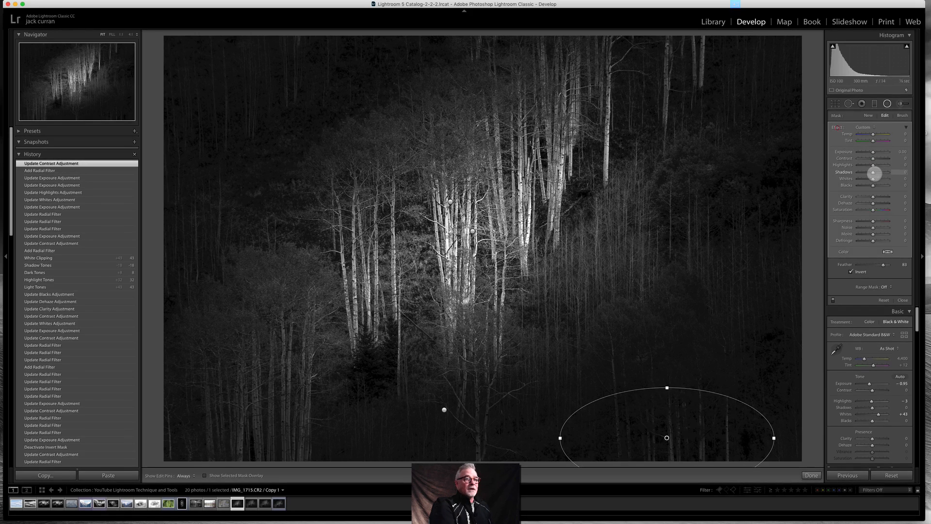
left_click_drag(873, 165, 855, 183)
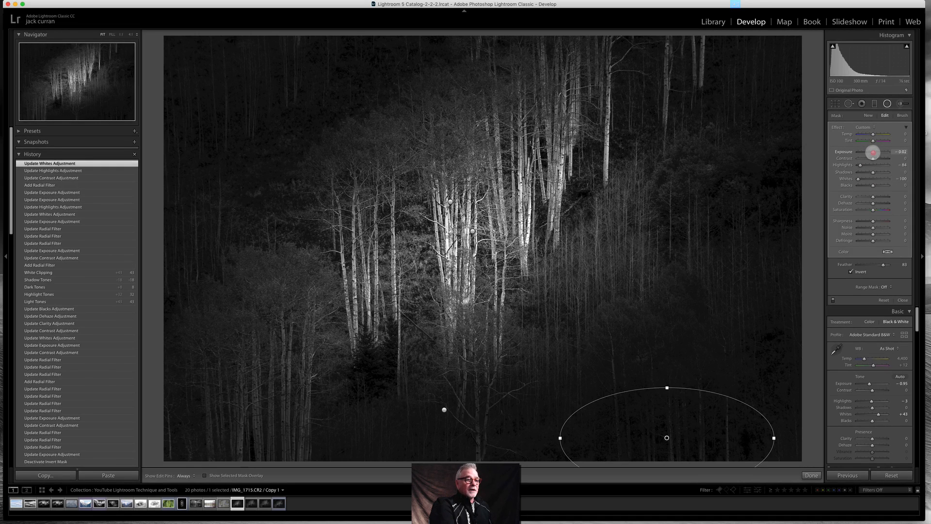
left_click_drag(872, 153, 872, 152)
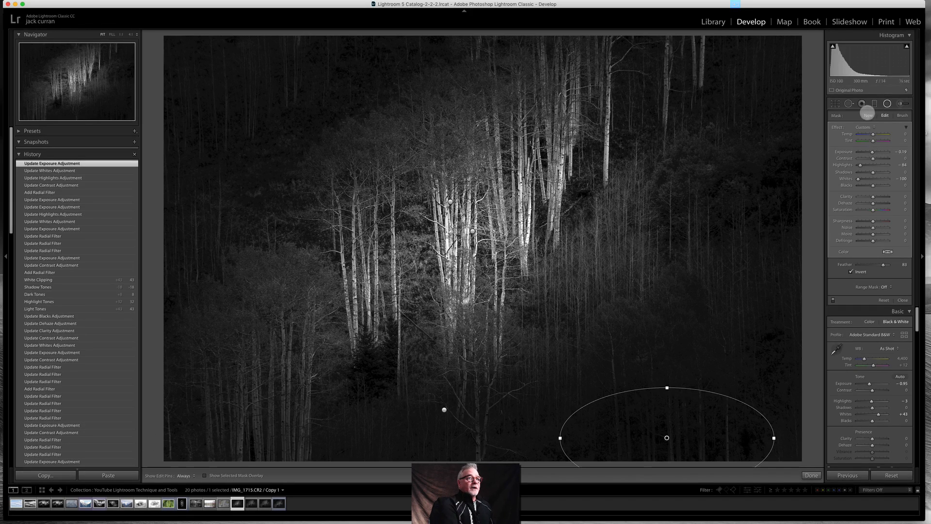
- Darken the lower-left trunks with a new radial filter at Exposure -0.26, Highlights -28 and Whites -42, shifted slightly toward the bottom edge
left_click(867, 115)
left_click_drag(239, 412, 352, 500)
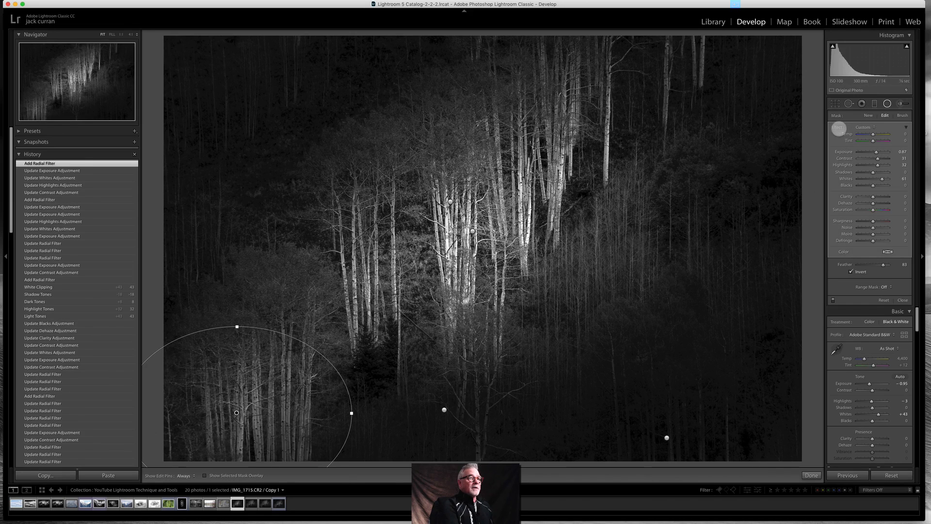
double_click(839, 129)
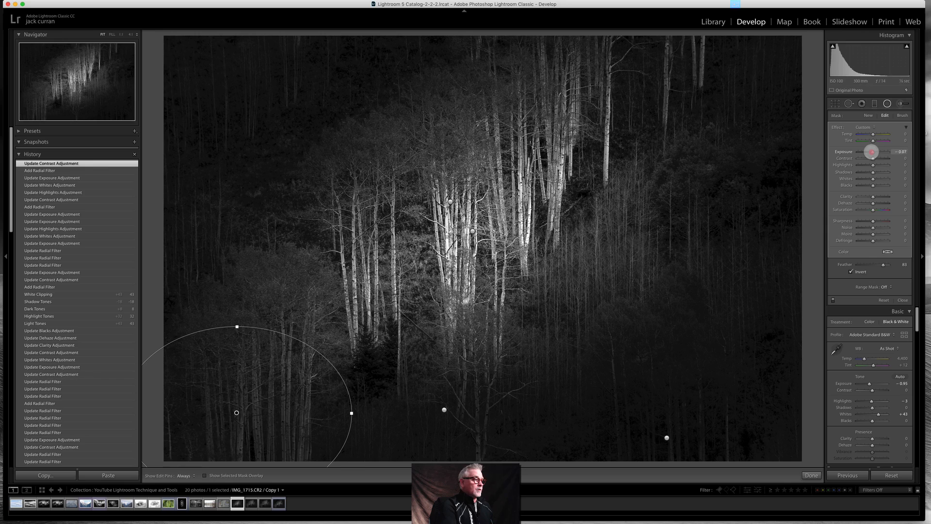
left_click_drag(871, 153, 867, 179)
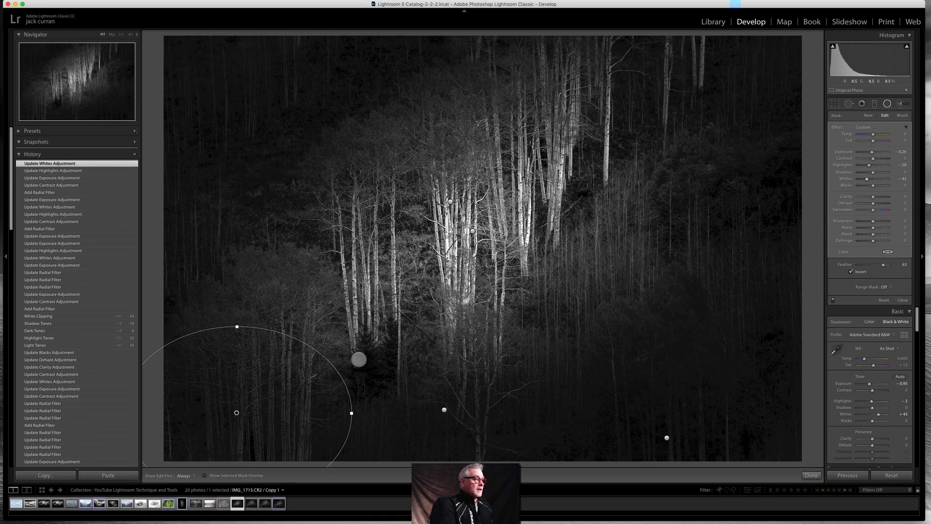
left_click_drag(236, 412, 247, 432)
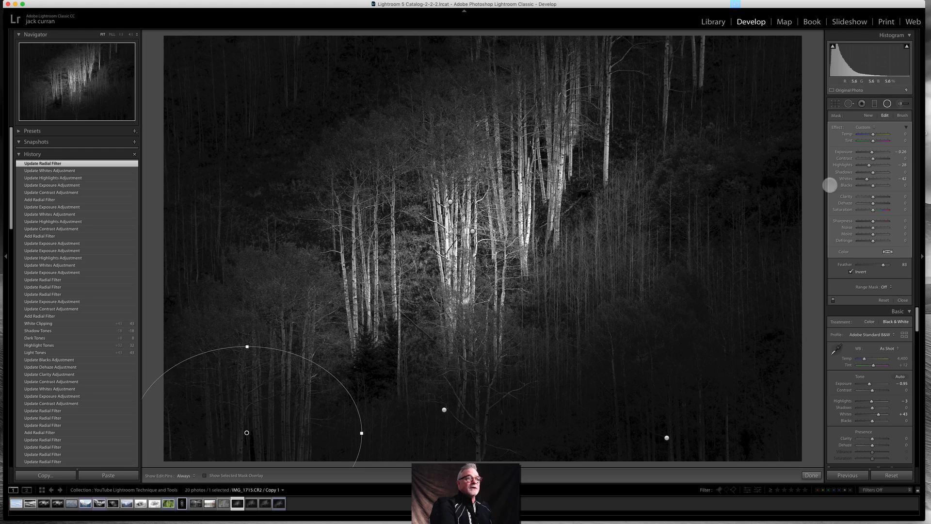
- Add an inverted radial filter over the dim thin trunks right of the bright aspens, tilting and shifting its ellipse to follow the slope
left_click(869, 115)
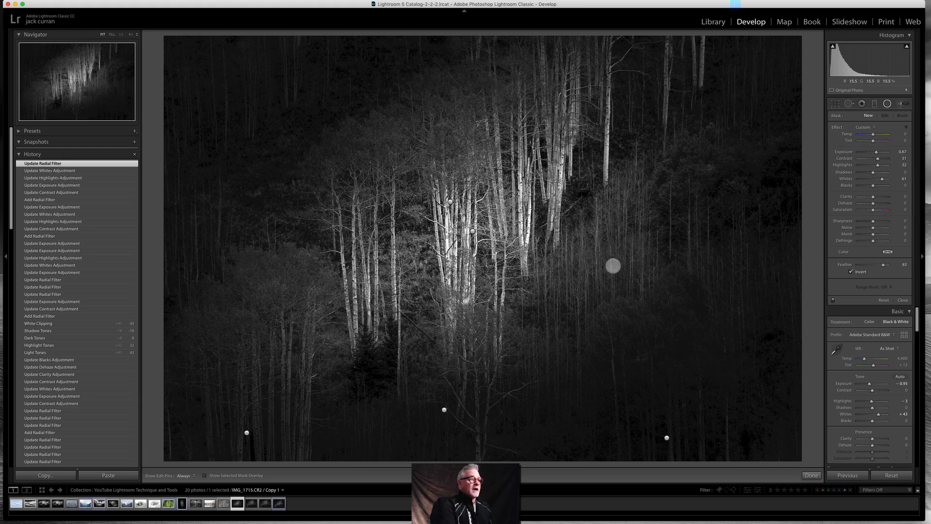
left_click_drag(614, 265, 750, 342)
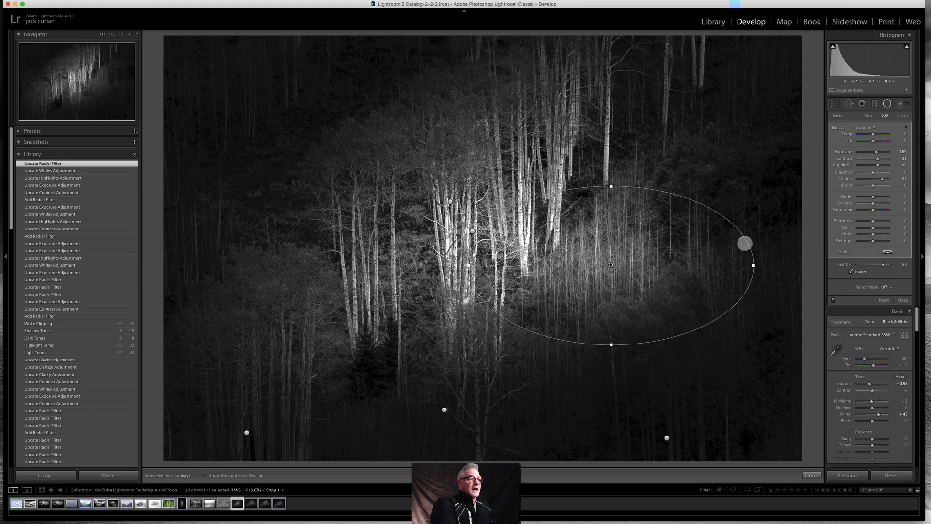
left_click_drag(734, 217, 709, 166)
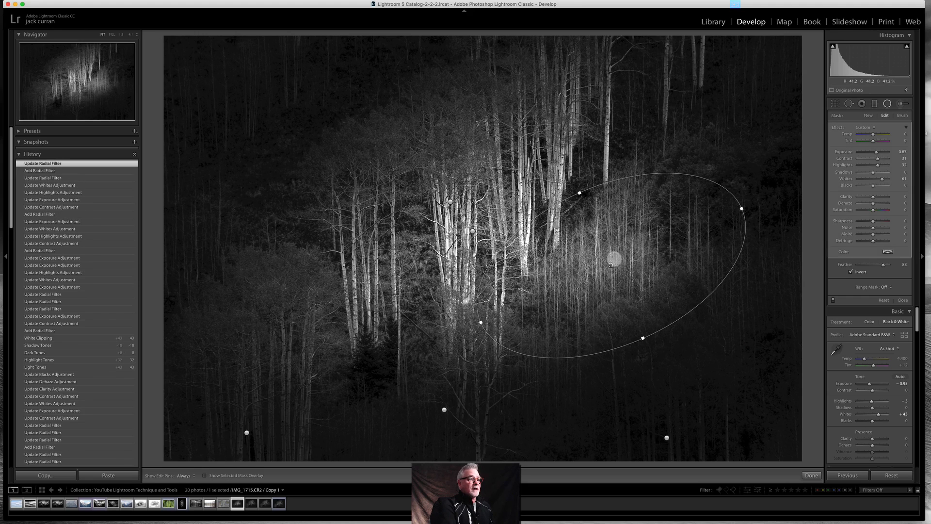
left_click_drag(613, 262, 620, 252)
- Reset the thin-trunk radial filter's effects and set Contrast 53, Whites 100, Highlights 100, Exposure 0.27 and Clarity 47
double_click(837, 127)
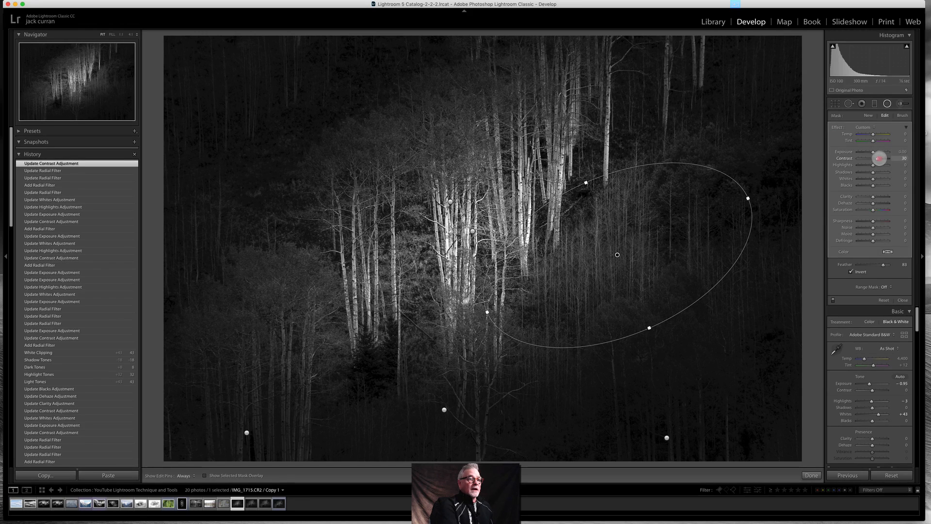
left_click_drag(881, 158, 880, 158)
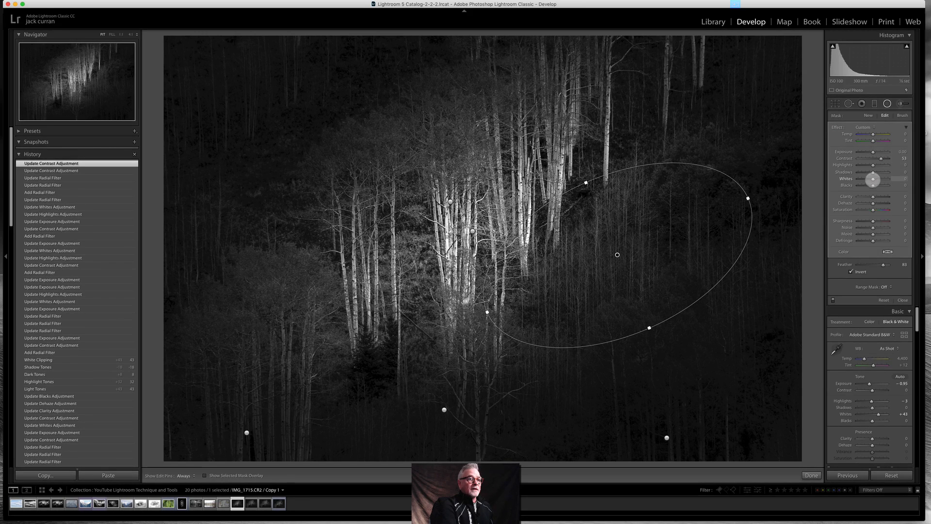
left_click_drag(893, 179, 871, 153)
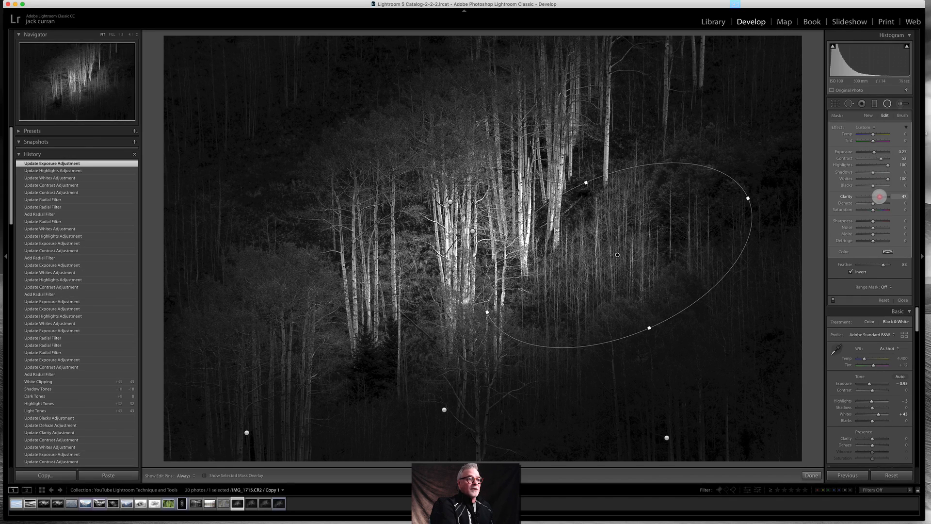
left_click_drag(879, 196, 880, 196)
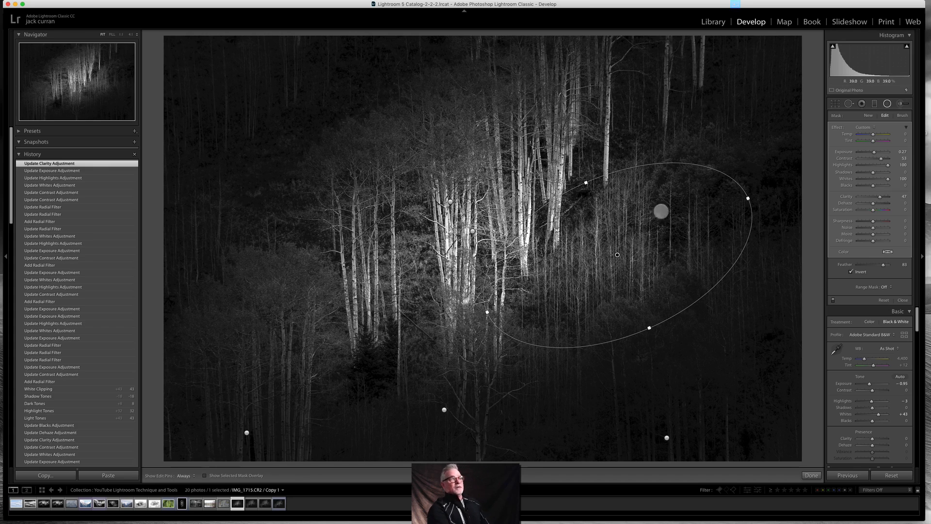
- Widen the thin-trunk radial filter's ellipse, shift it toward the photo's right edge, and enlarge its height slightly
left_click_drag(748, 198, 792, 206)
left_click_drag(617, 255, 653, 256)
left_click_drag(634, 181, 632, 177)
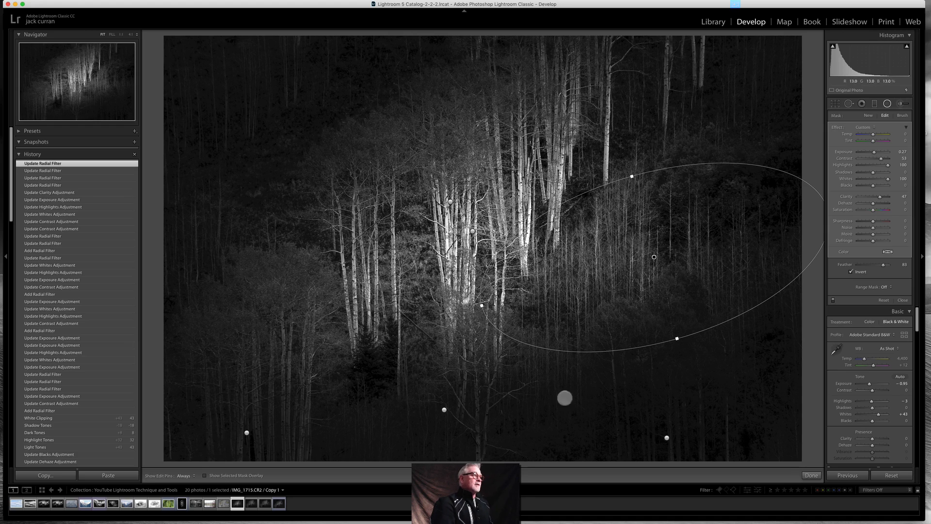
- Add an inverted radial filter over the dark upper-left trees, and tilt, move and resize its ellipse along the slope
left_click(810, 124)
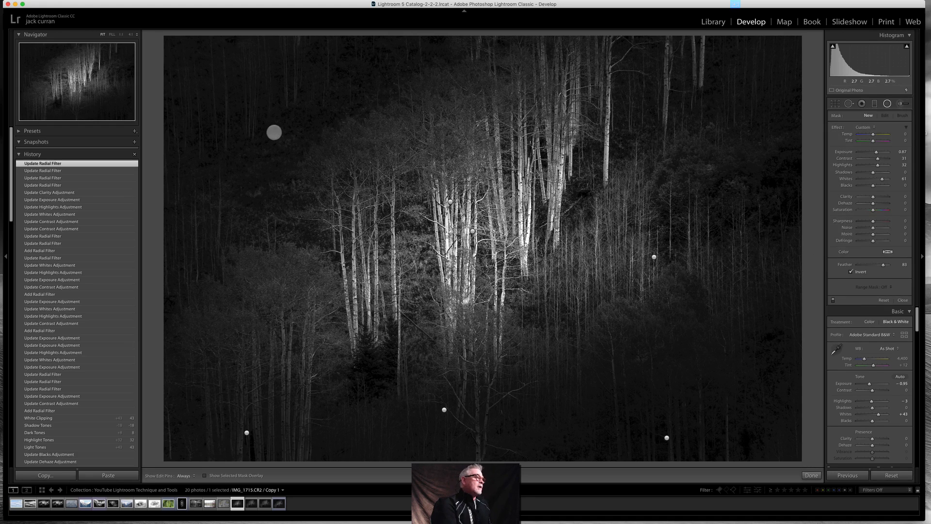
left_click_drag(273, 131, 405, 181)
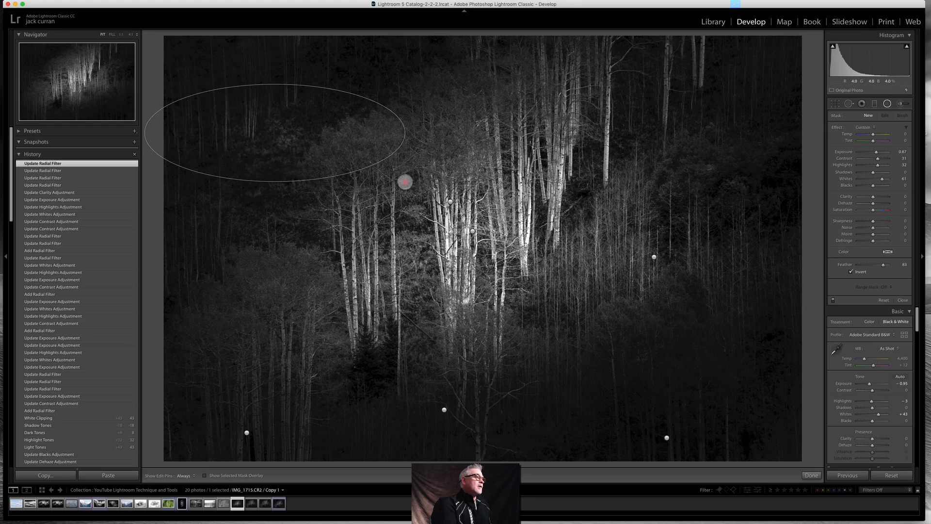
left_click_drag(386, 98, 369, 33)
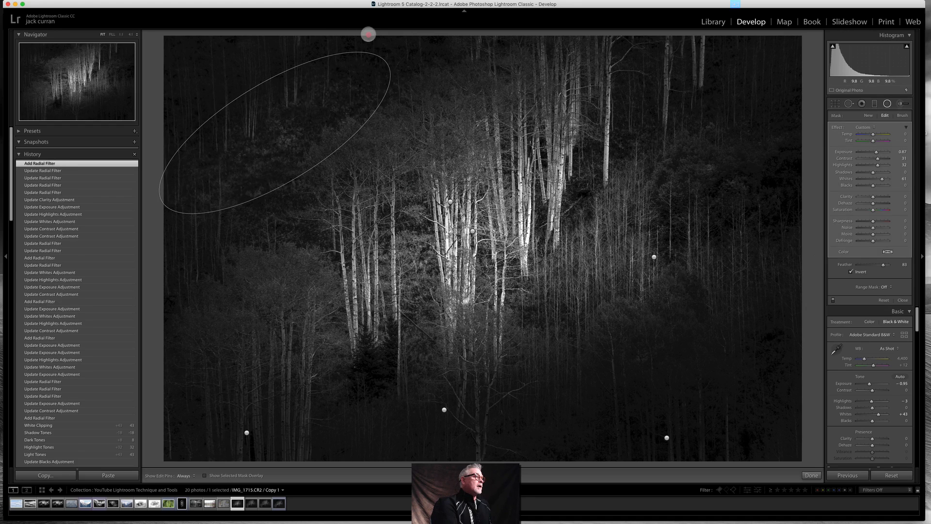
left_click_drag(274, 133, 309, 117)
left_click_drag(284, 79, 282, 73)
left_click_drag(309, 119, 295, 115)
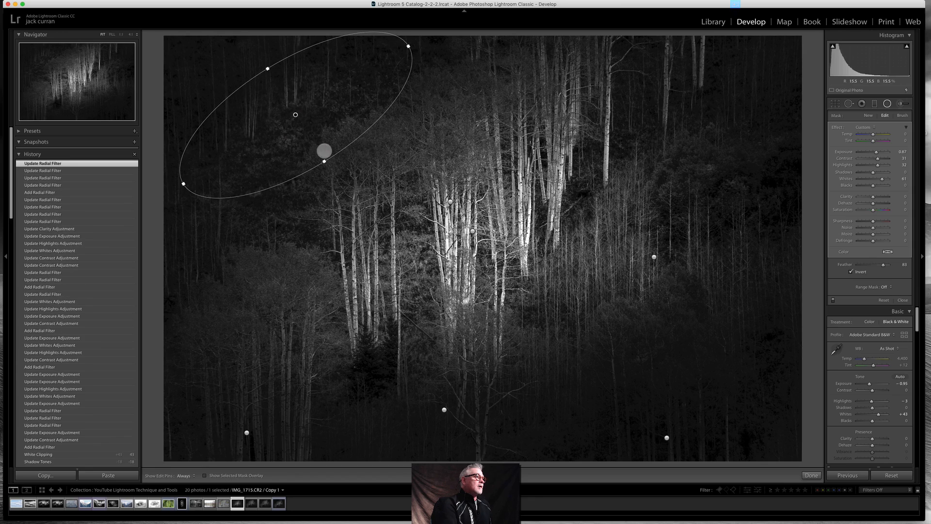
left_click_drag(326, 163, 319, 152)
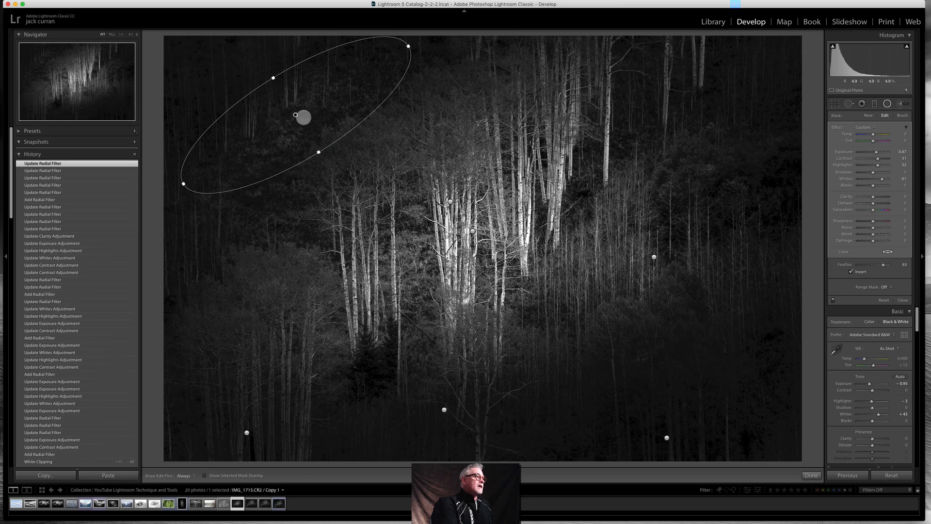
left_click_drag(266, 70, 262, 58)
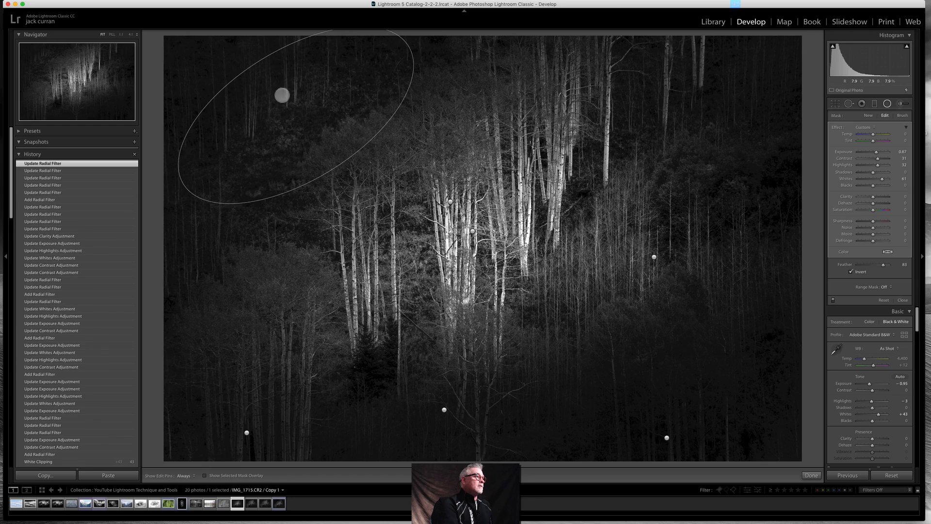
- Shift the upper-left radial filter's ellipse toward the photo's left edge and close the radial filter tool
left_click_drag(297, 116, 279, 113)
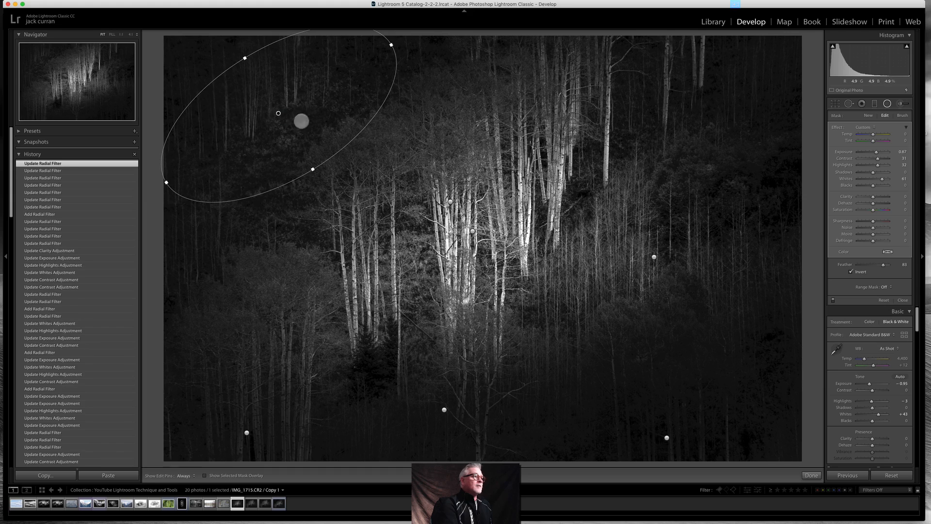
left_click(904, 300)
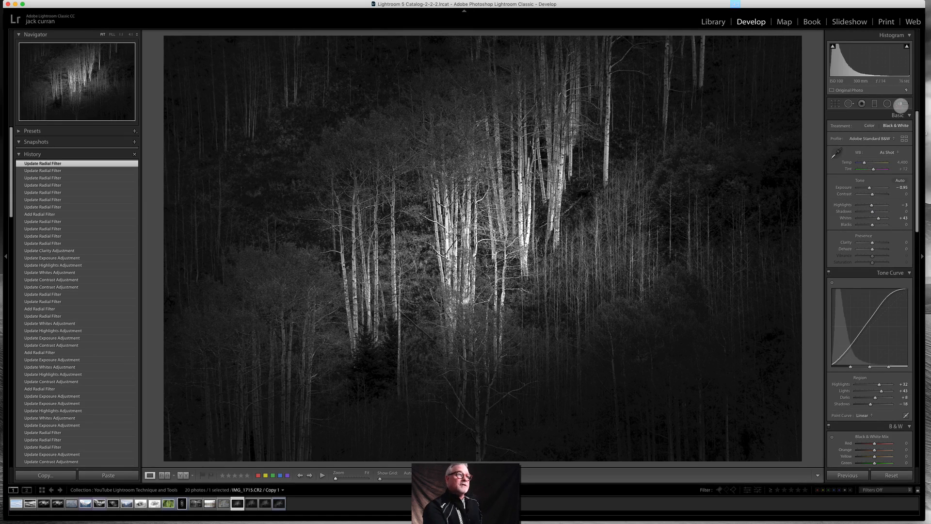
- Hide the edit pins and paint an adjustment brush stroke across the upper part of the bright aspen trunks
left_click(901, 104)
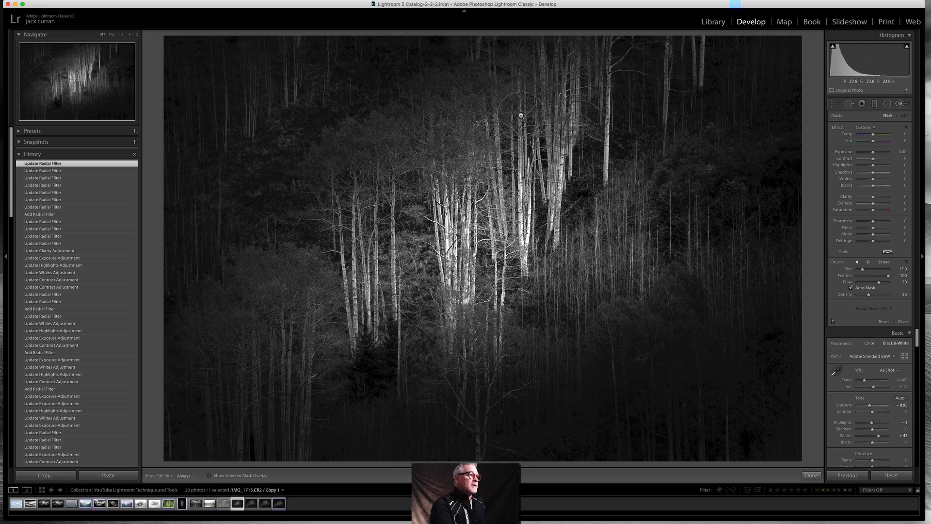
key("h")
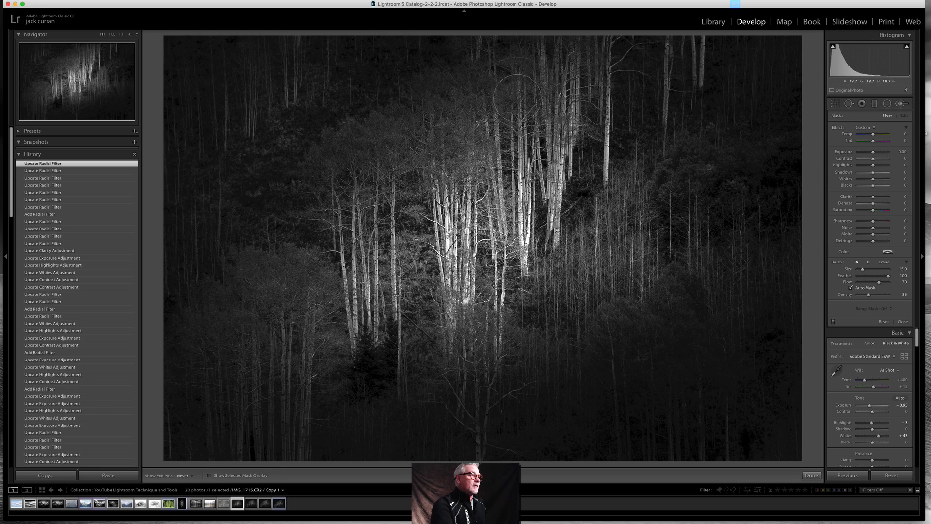
left_click_drag(497, 103, 558, 53)
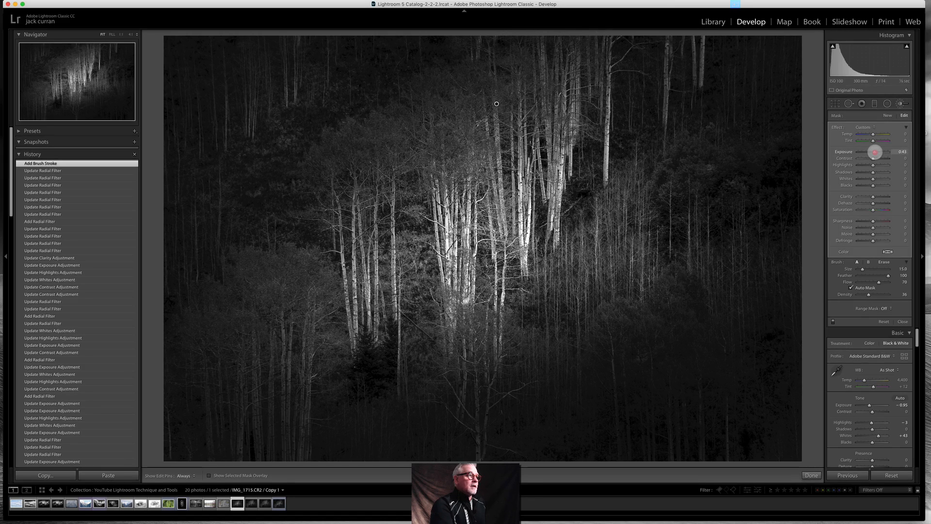
- Set the upper-trunk brush adjustment to Exposure 0.24, Contrast 41, Highlights 87 and Clarity 83, and raise its Whites
left_click_drag(876, 152, 875, 152)
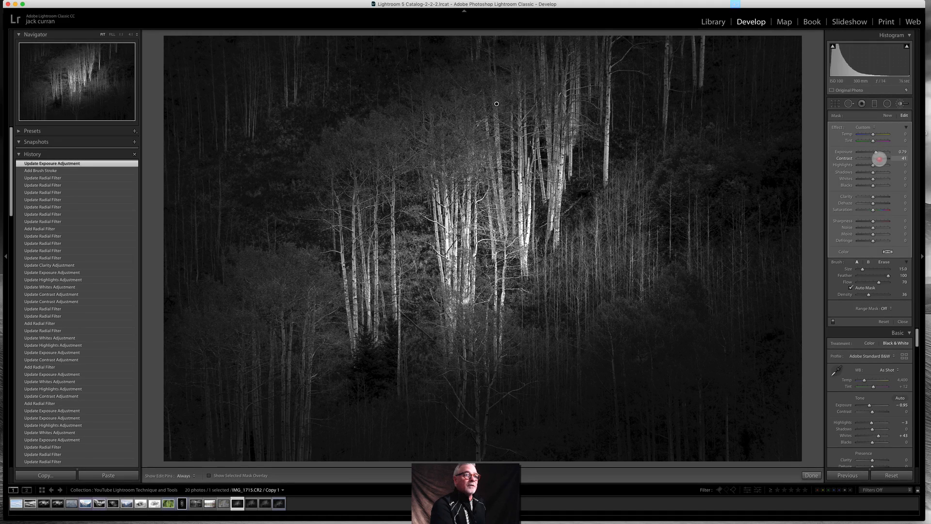
left_click_drag(880, 159, 879, 179)
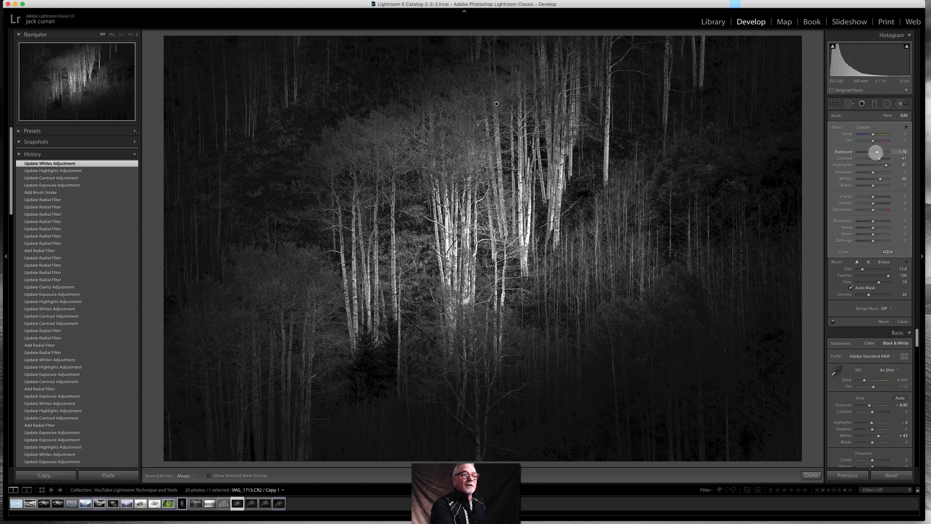
left_click_drag(872, 153, 873, 152)
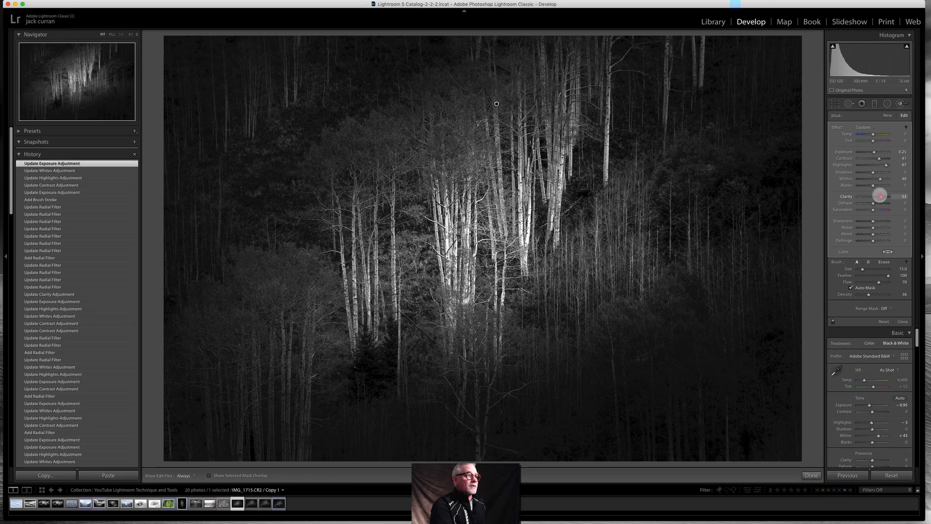
left_click_drag(883, 195, 886, 196)
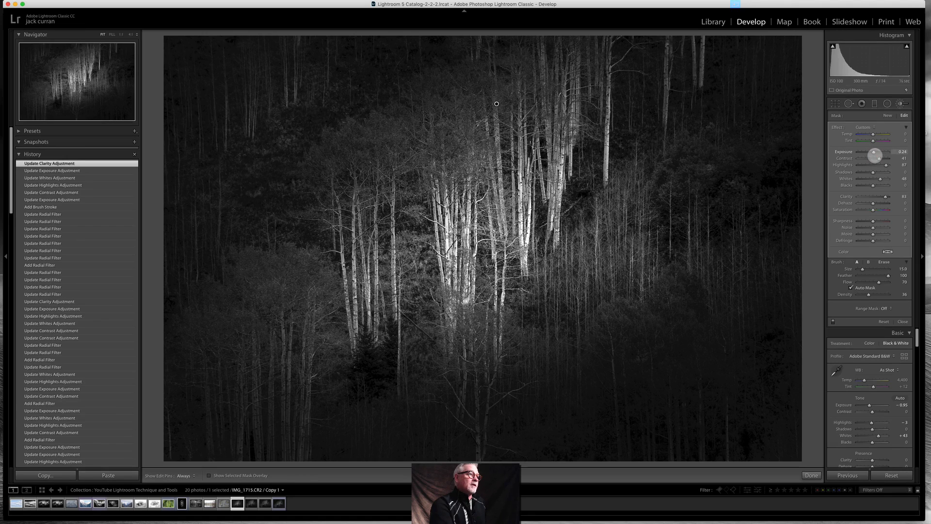
left_click(875, 154)
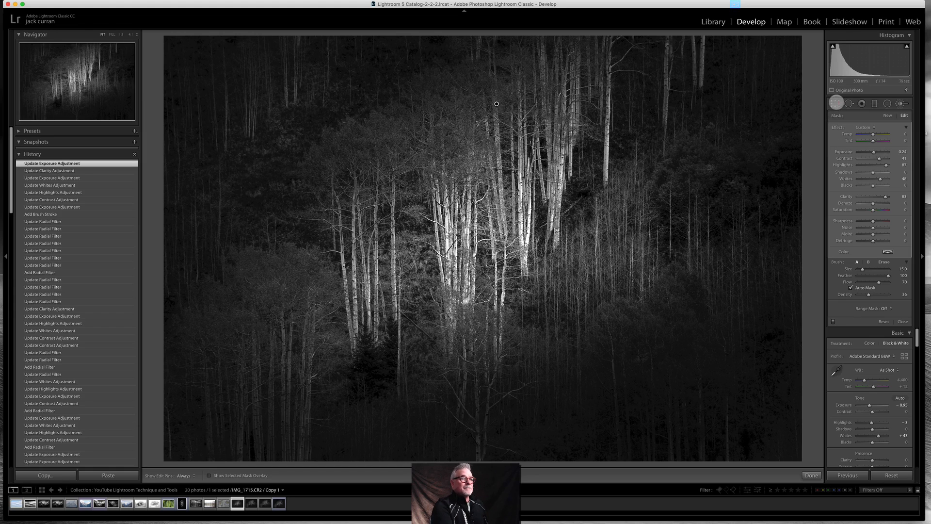
- Crop the photo slightly inward from its upper-right corner and lower edge, and apply the crop
key("r")
left_click_drag(801, 35, 789, 44)
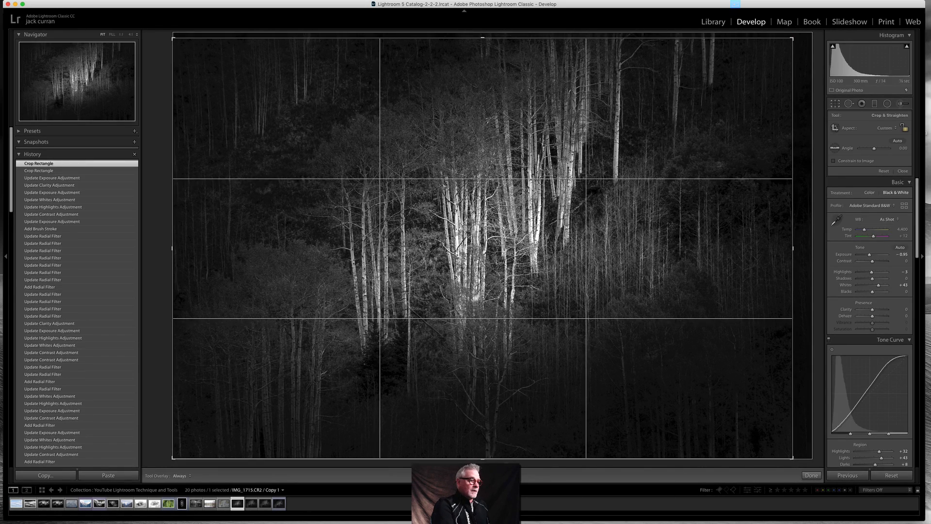
left_click_drag(481, 457, 481, 446)
key("Return")
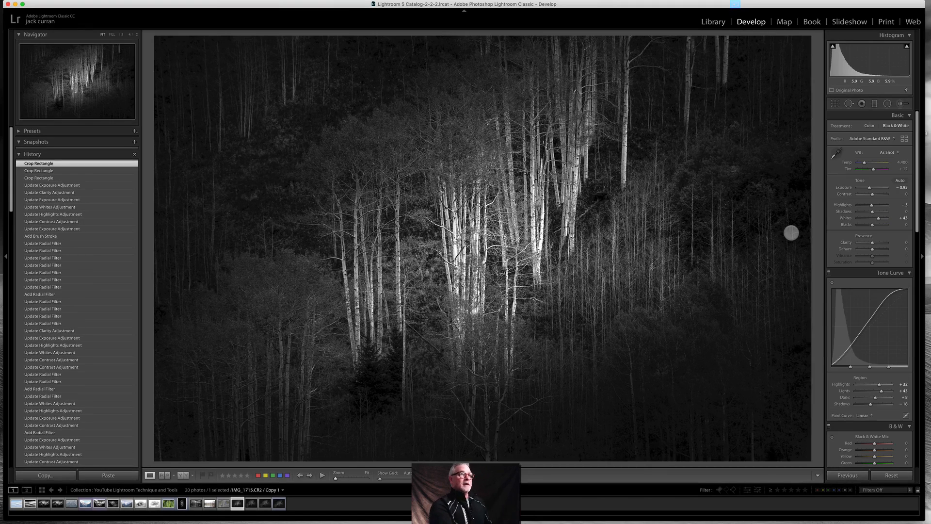
- Reopen the crop, trim a little off the photo's left and right sides, and apply it
left_click(836, 103)
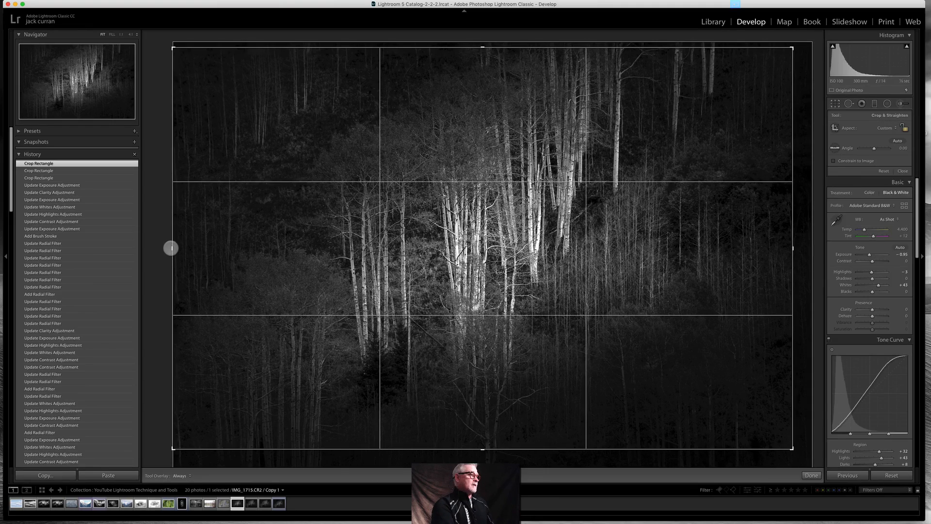
left_click_drag(170, 248, 181, 247)
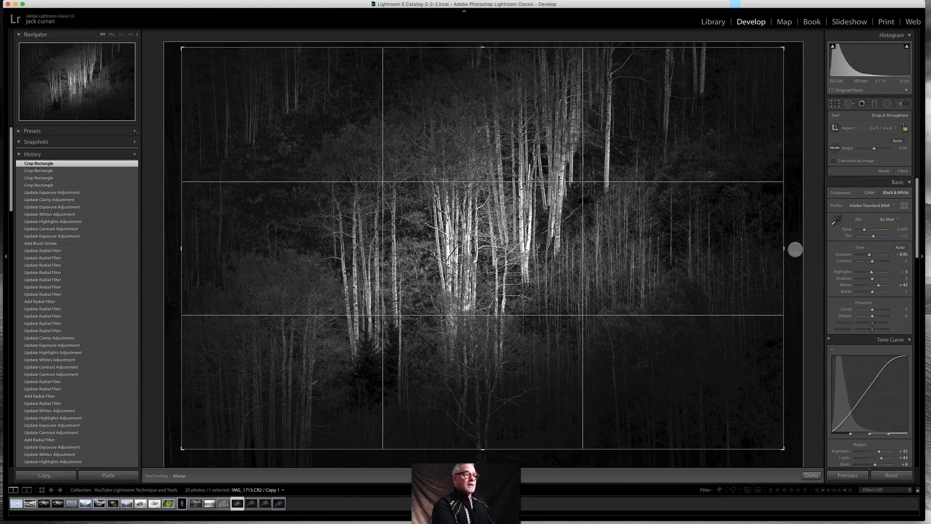
left_click_drag(784, 247, 780, 247)
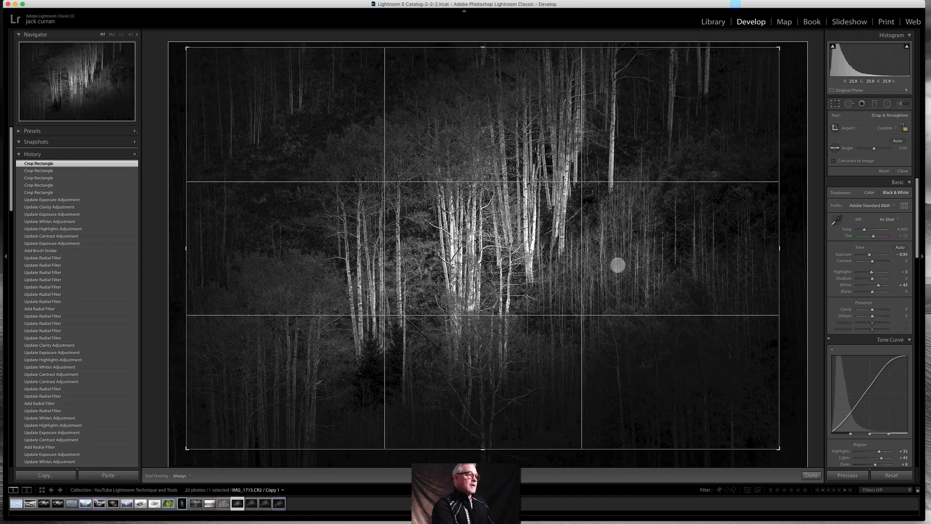
key("Return")
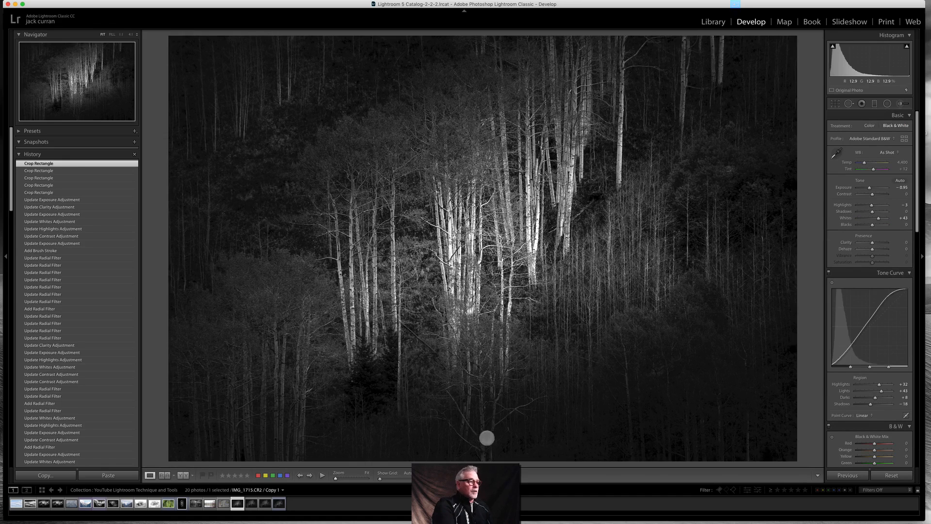
- Compare the edit with Copy 3, the PSD version and Copy 2 of the aspen photo, and return to Copy 1
left_click(265, 504)
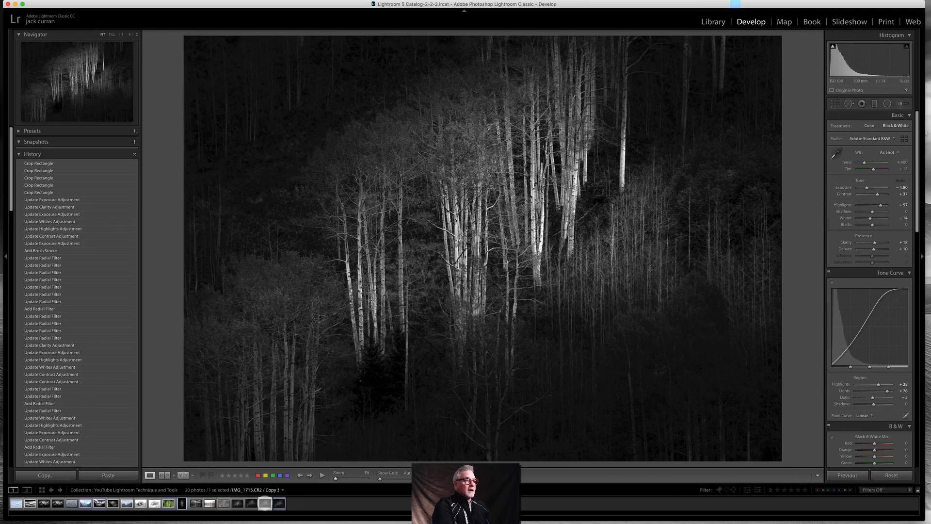
left_click(279, 503)
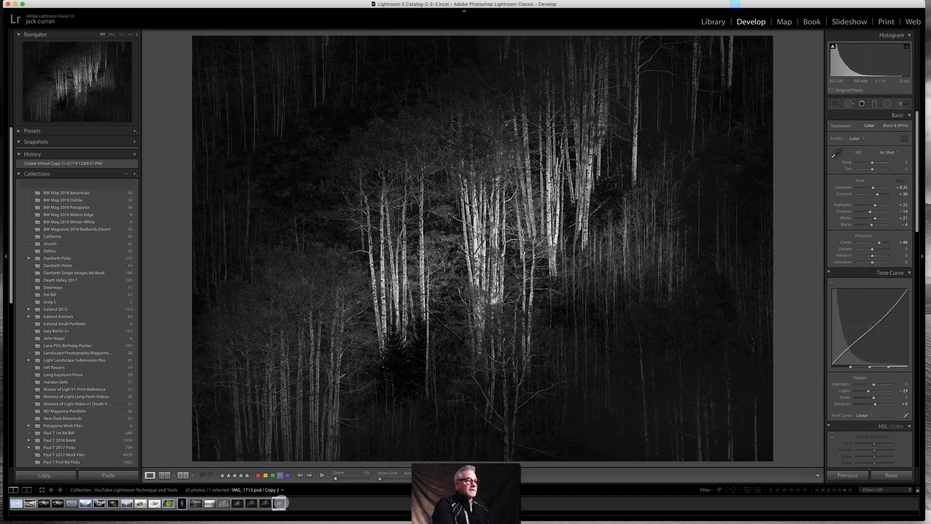
left_click(251, 503)
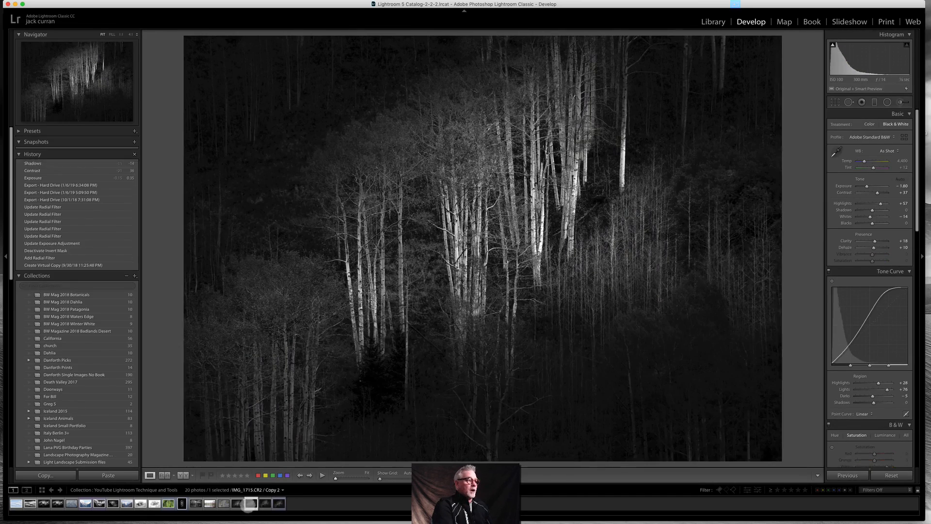
left_click(238, 504)
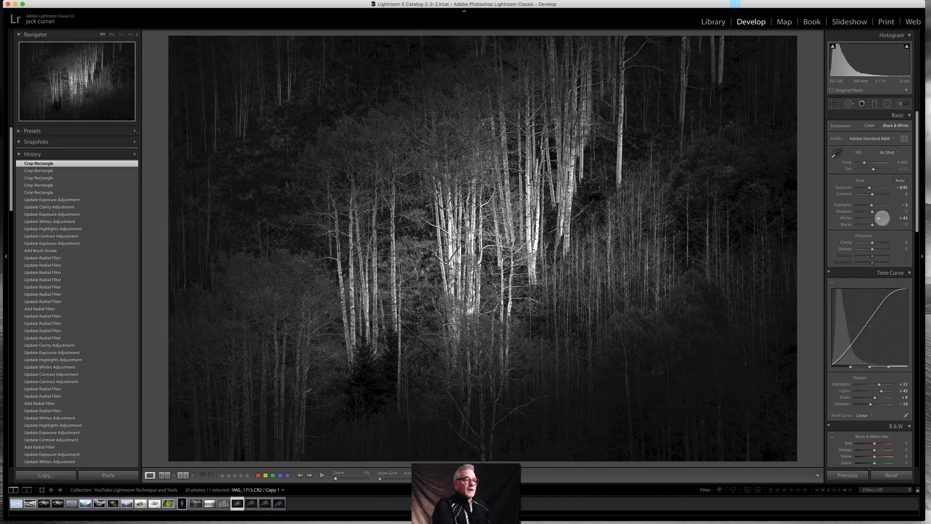
- Set the photo's overall Exposure to -1.20 and raise the upper-left radial filter's Exposure to 1.41
left_click(869, 188)
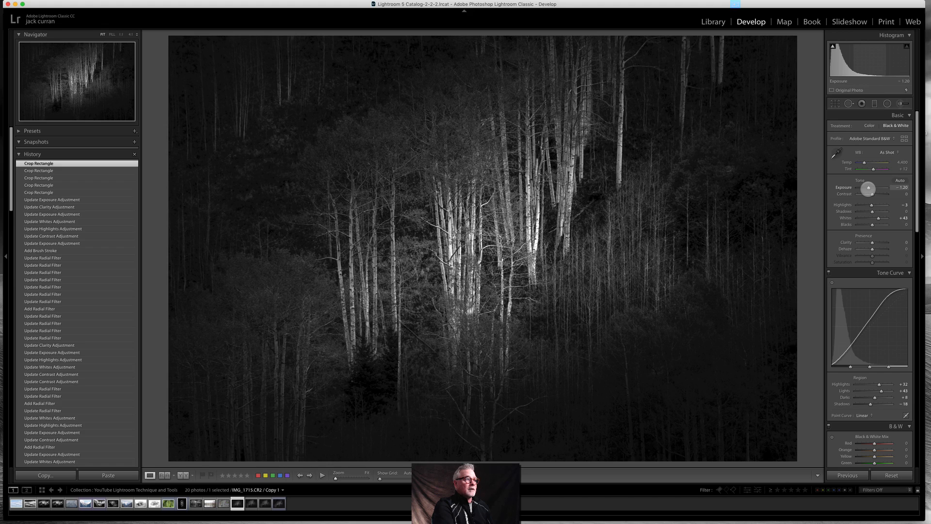
left_click(888, 103)
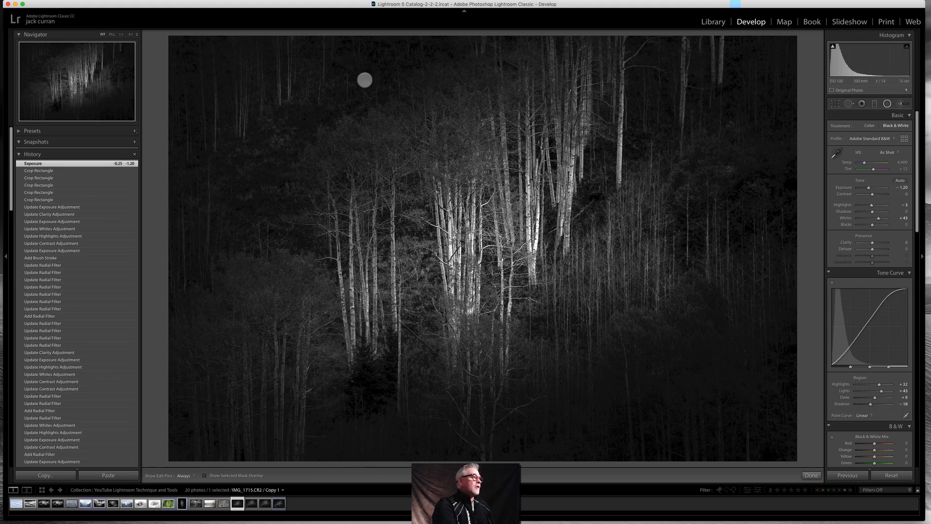
left_click(272, 111)
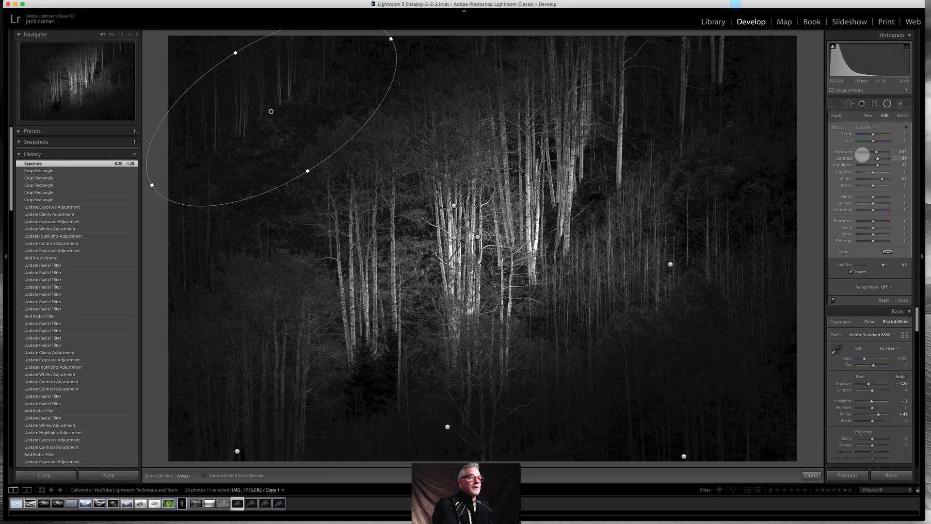
left_click_drag(878, 151, 878, 151)
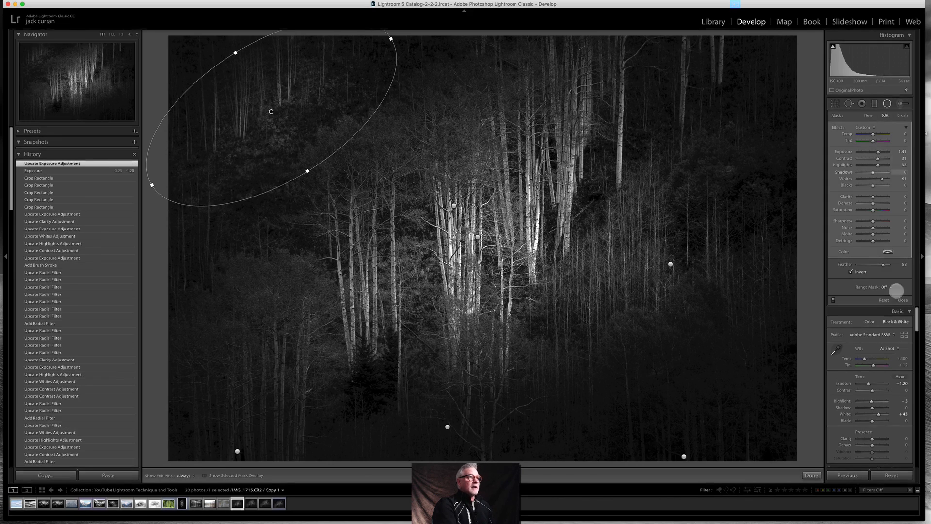
left_click(900, 299)
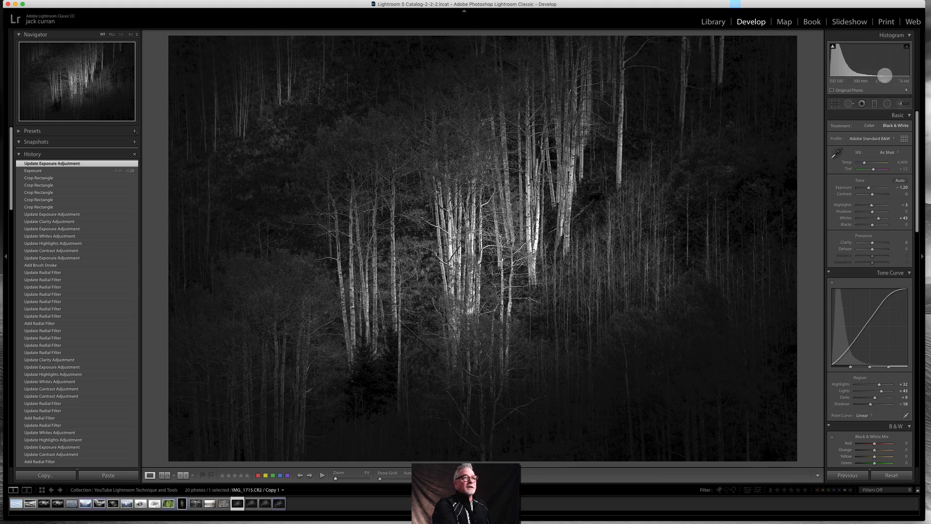
- Turn on the shadow and highlight clipping overlays
left_click(833, 46)
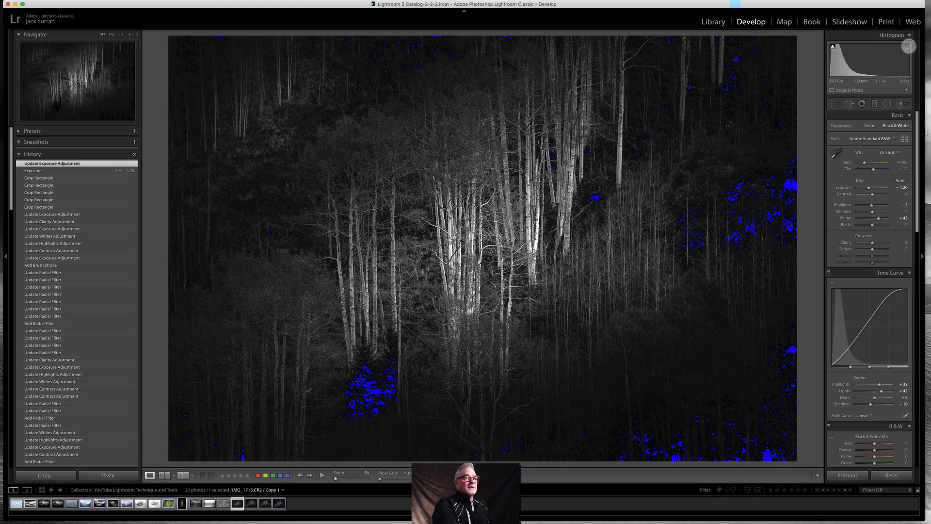
left_click(907, 46)
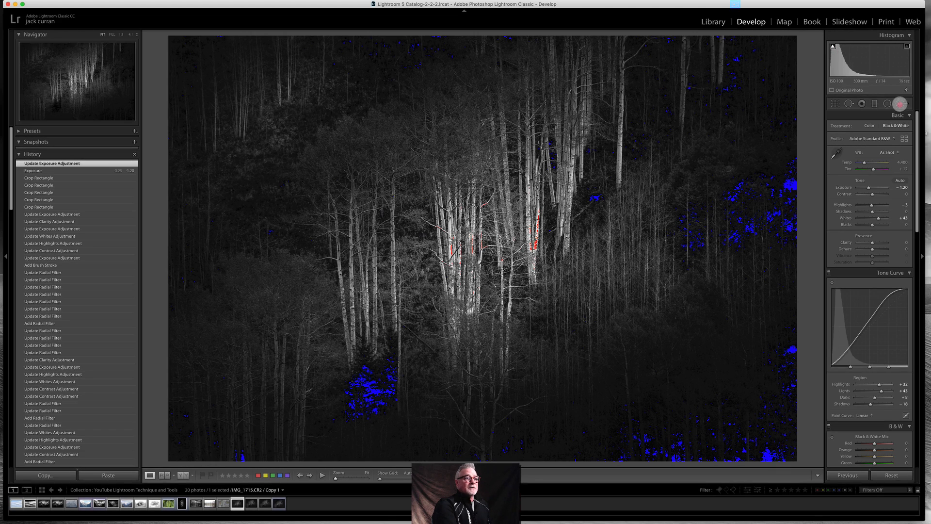
- Brush a new adjustment over the clipped blacks along the lower-right edge, with Shadows 20 and slightly raised Blacks
left_click(900, 103)
scroll(765, 350, "up", 1)
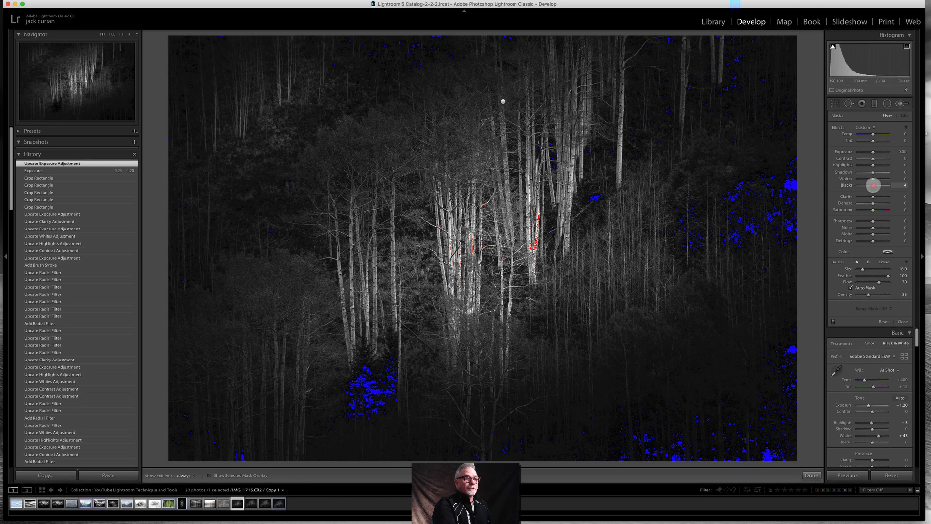
left_click_drag(791, 351, 778, 402)
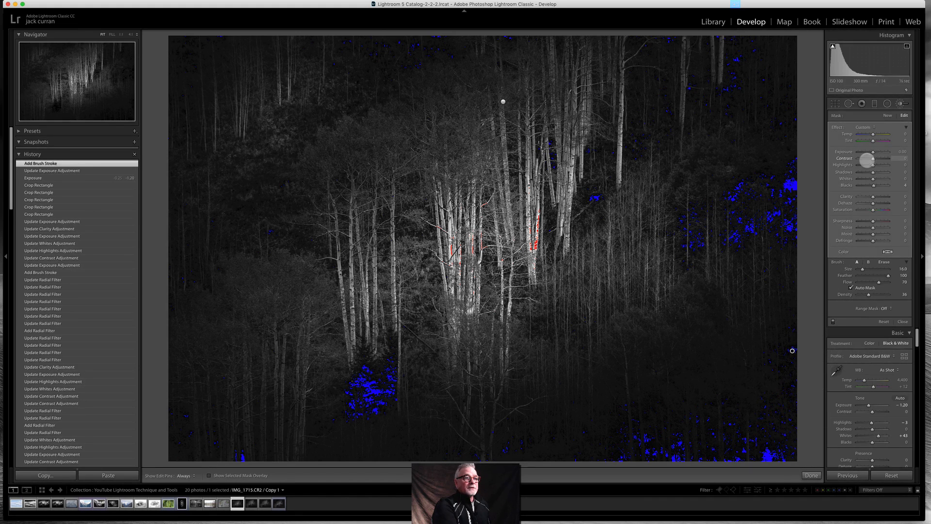
left_click_drag(873, 172, 877, 172)
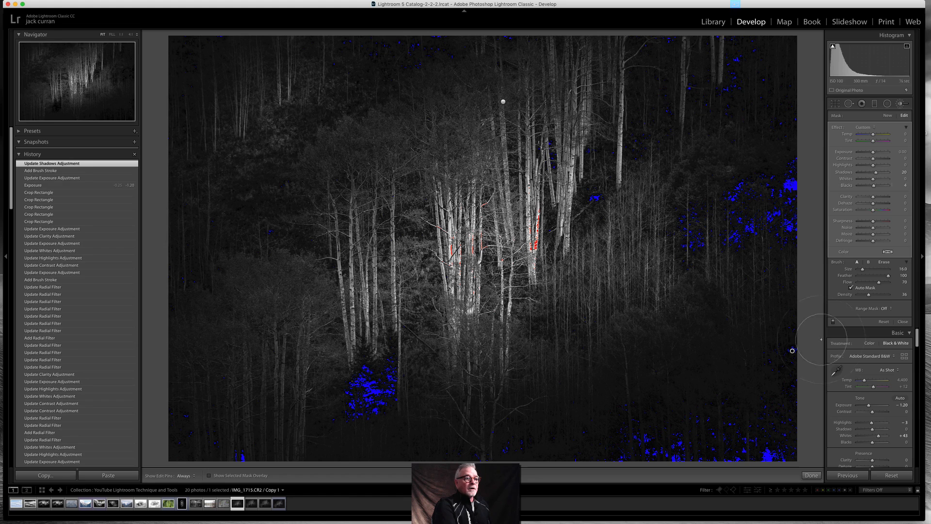
- Brush the same shadow-lifting adjustment over the remaining clipped blacks, including the dark spruces and the photo's right side
key("h")
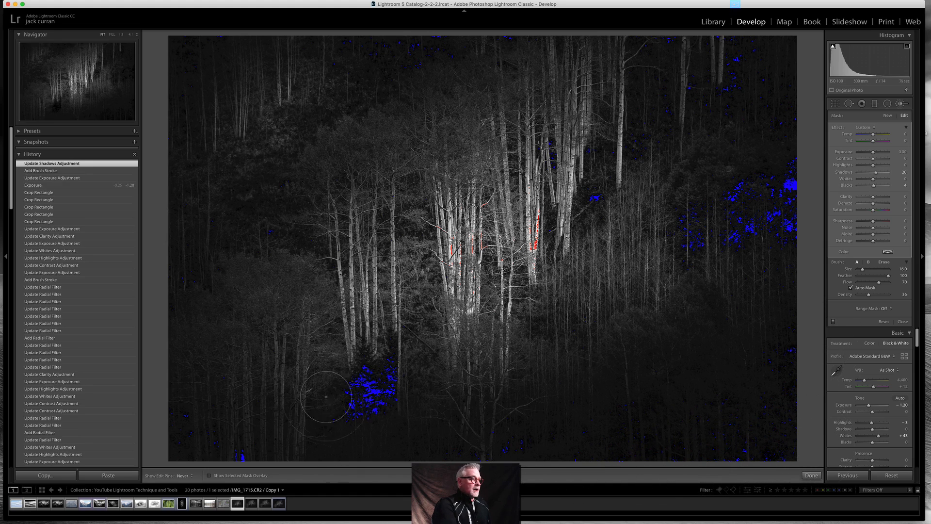
key("h")
left_click_drag(478, 418, 524, 415)
left_click_drag(551, 414, 611, 383)
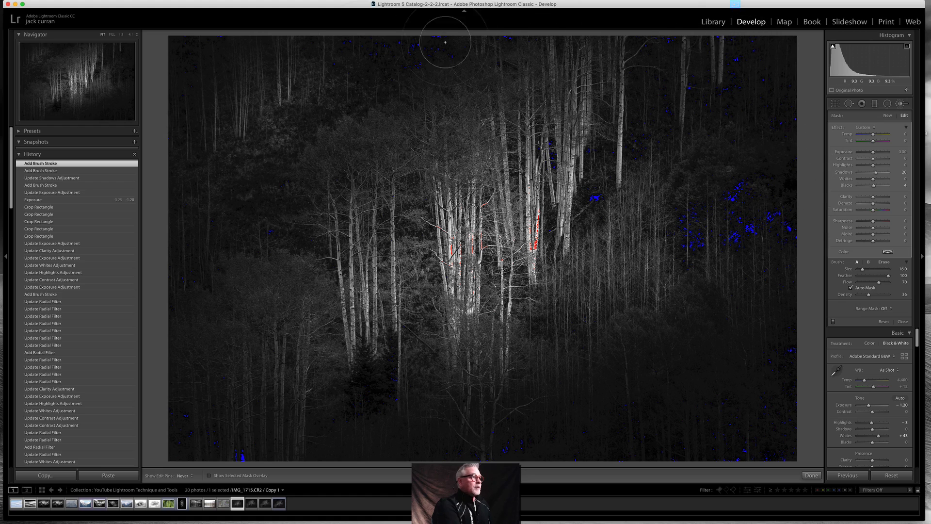
mouse_move(221, 353)
left_mouse_down()
mouse_move(440, 424)
mouse_move(804, 301)
left_mouse_up()
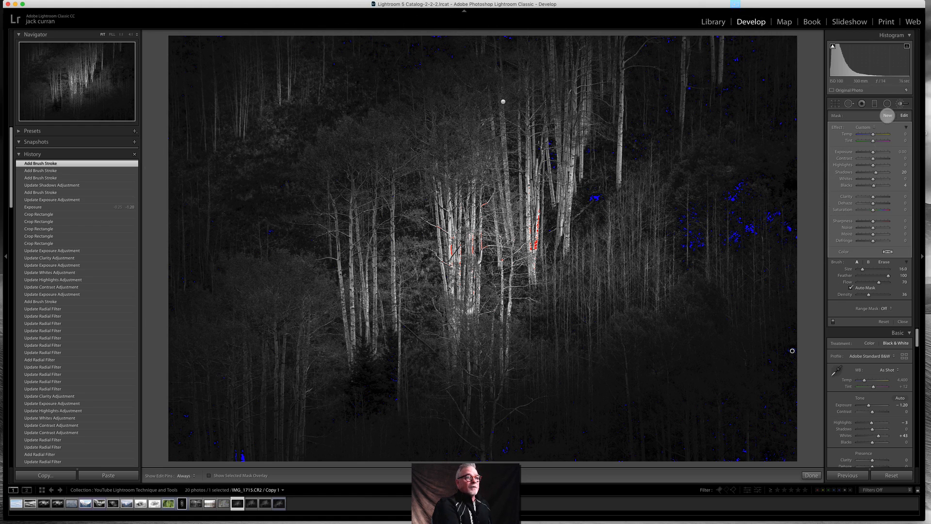
- Start a new brush adjustment with all effects reset, Whites -5 and size 6.0, and paint it over the clipped central aspen trunks
left_click(888, 115)
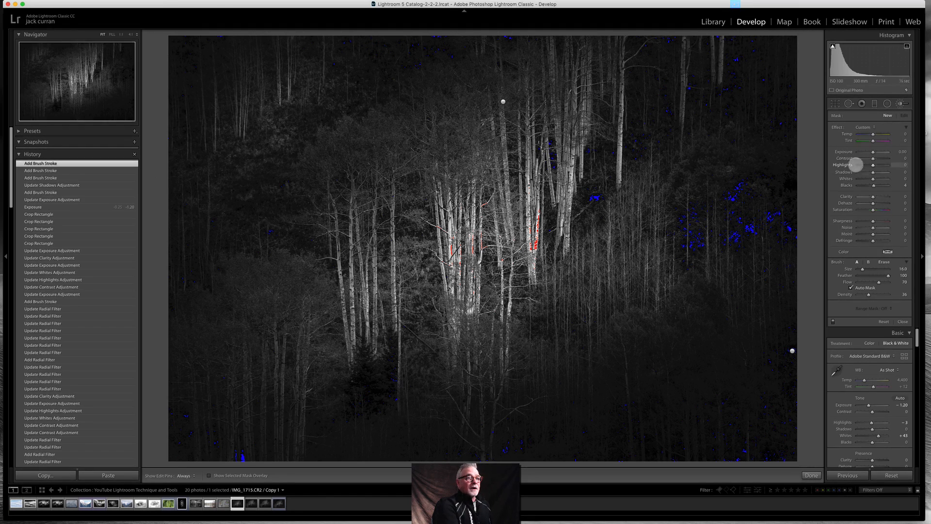
double_click(837, 127)
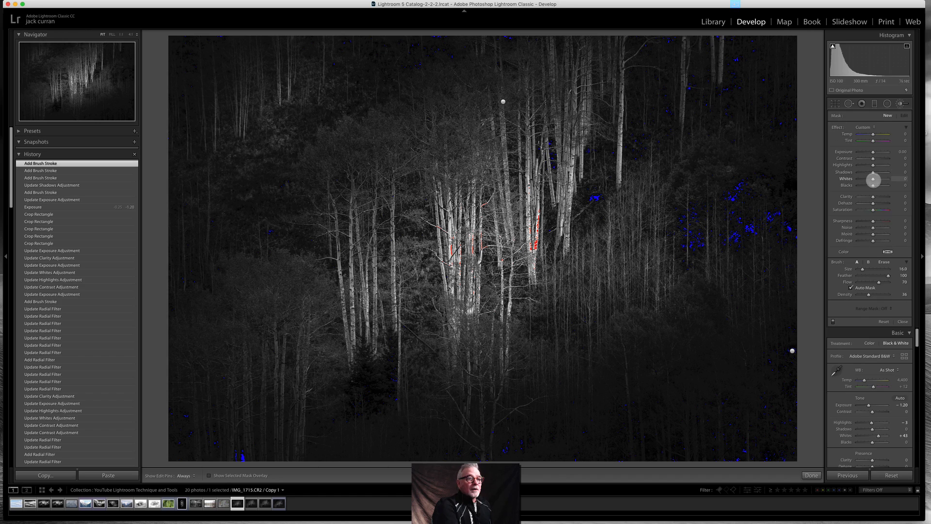
left_click_drag(873, 181, 873, 177)
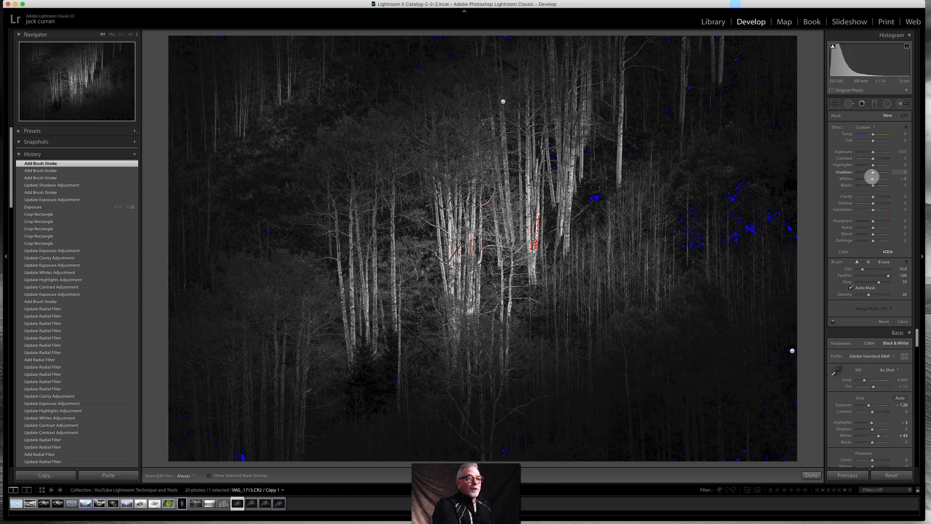
scroll(438, 252, "down", 3)
scroll(437, 252, "down", 7)
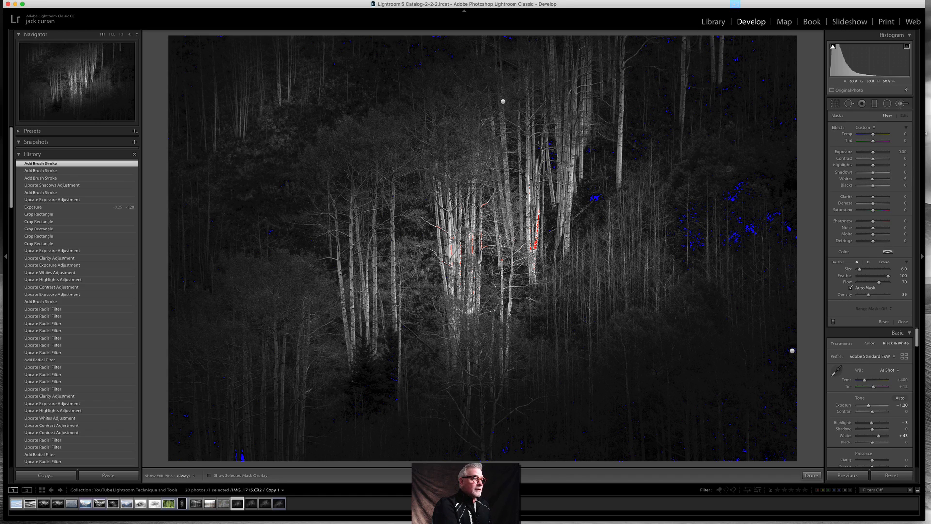
key("h")
left_click_drag(449, 228, 451, 242)
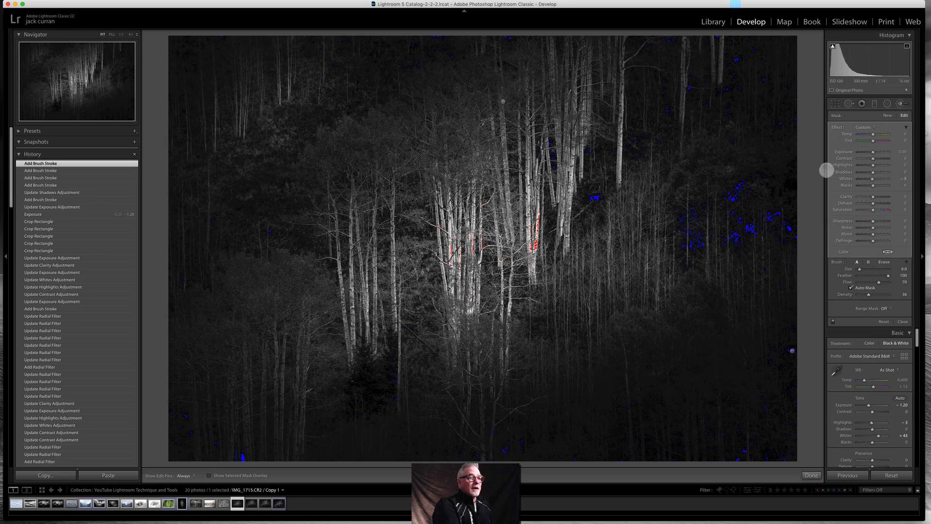
- Set the new brush adjustment's Whites to -56, paint the clipped trunk right of centre at size 3.0, and slightly reduce its Exposure
left_click_drag(873, 179, 864, 180)
scroll(533, 250, "down", 3)
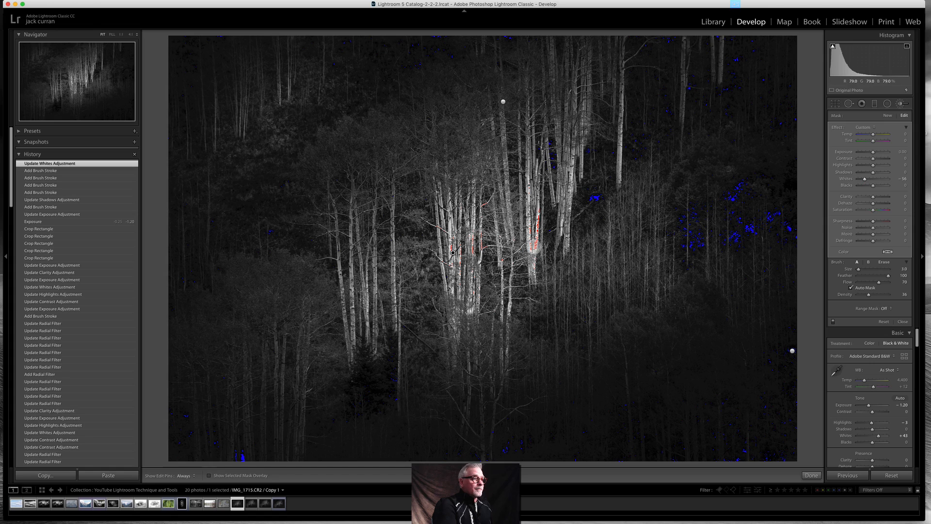
key("h")
left_click_drag(538, 215, 536, 208)
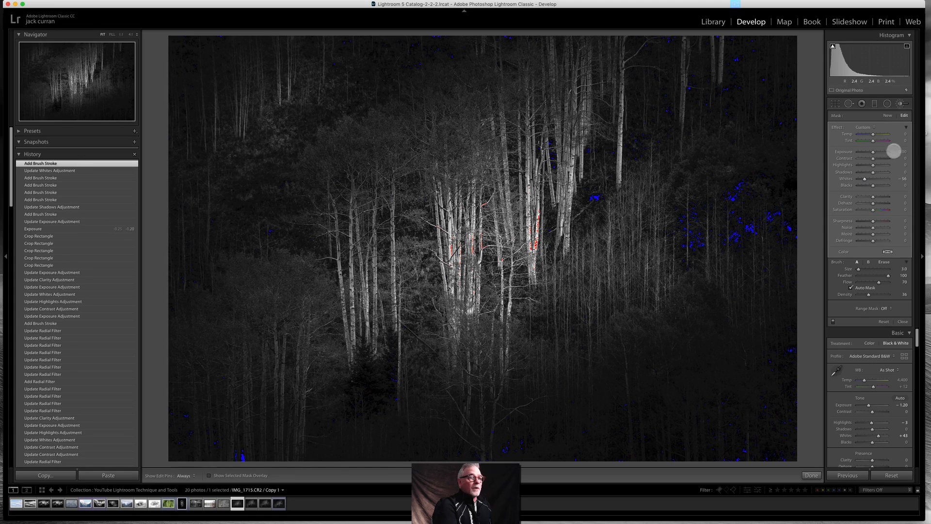
key("h")
left_click_drag(874, 153, 872, 154)
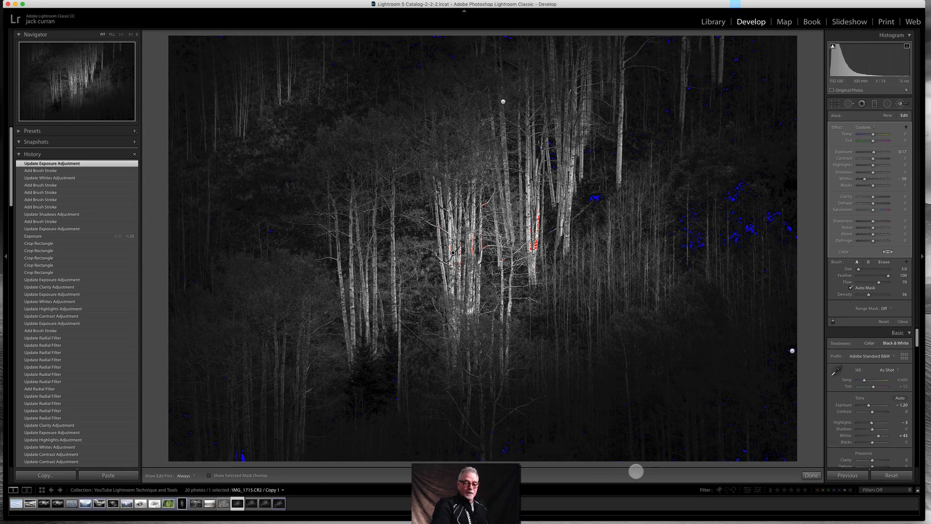
- Compare the aspen photo before and after in a split view, with the side panels hidden and the surroundings dimmed
key("shift+y")
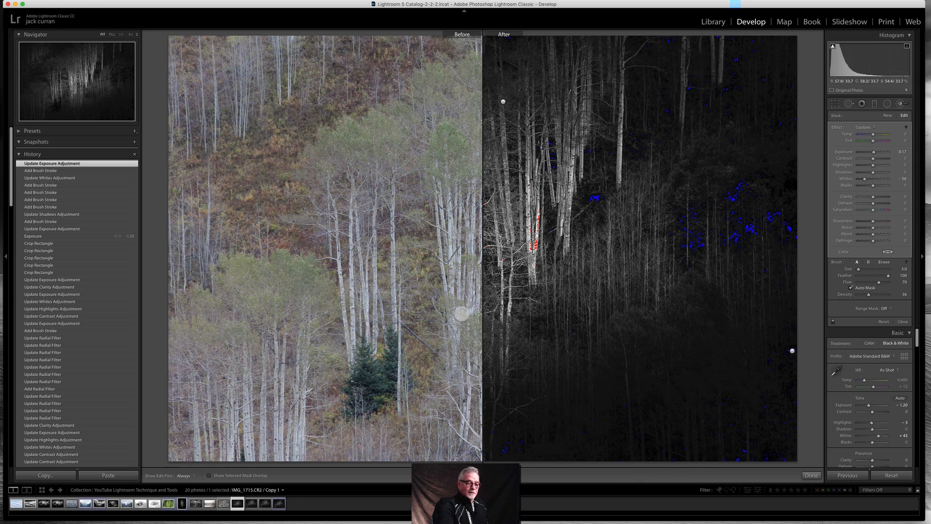
key("Tab")
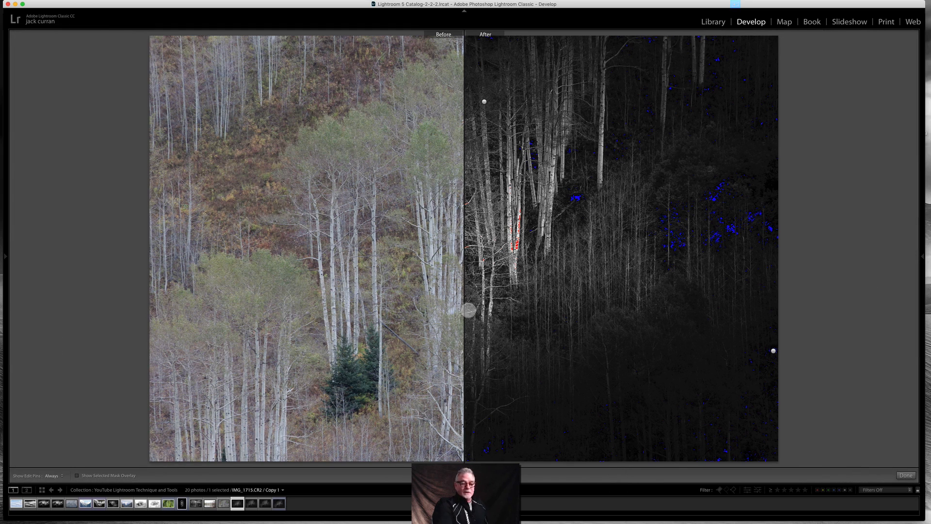
key("l")
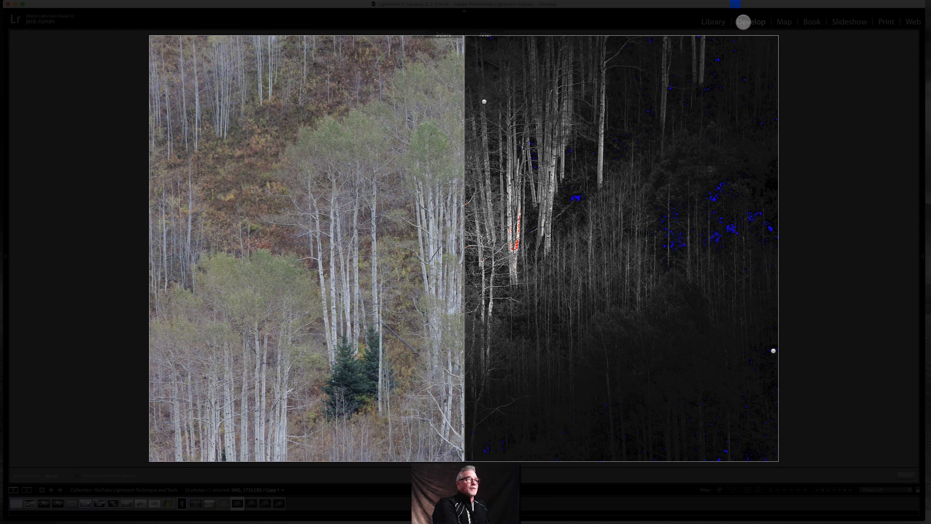
key("Tab")
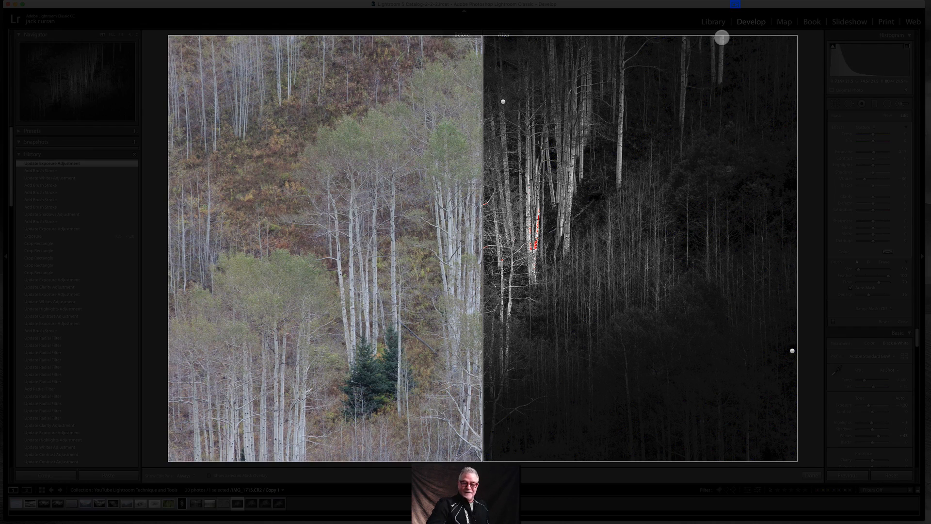
key("l")
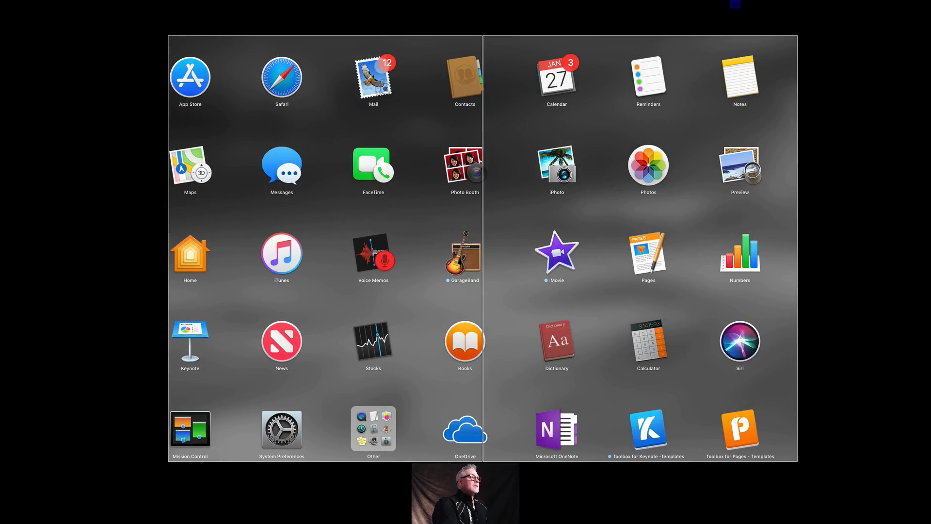
mouse_move(1, 1)
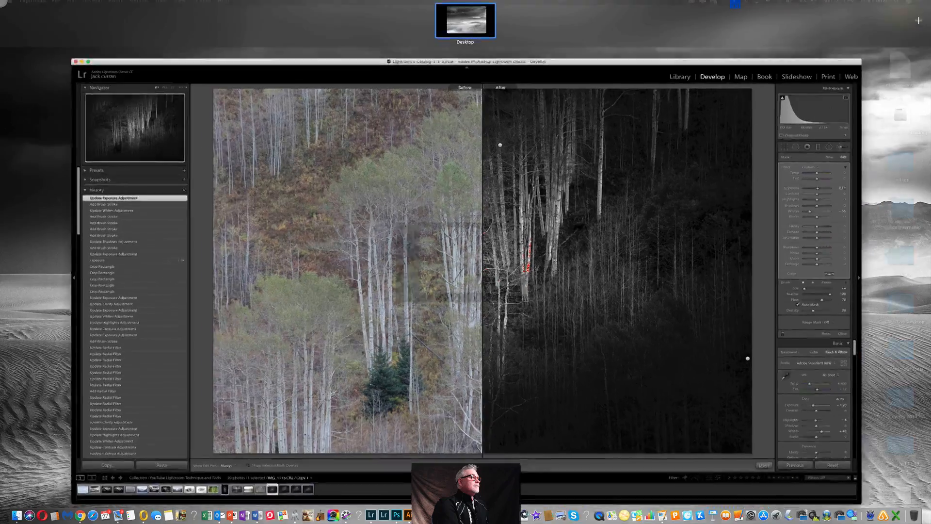
left_click(533, 104)
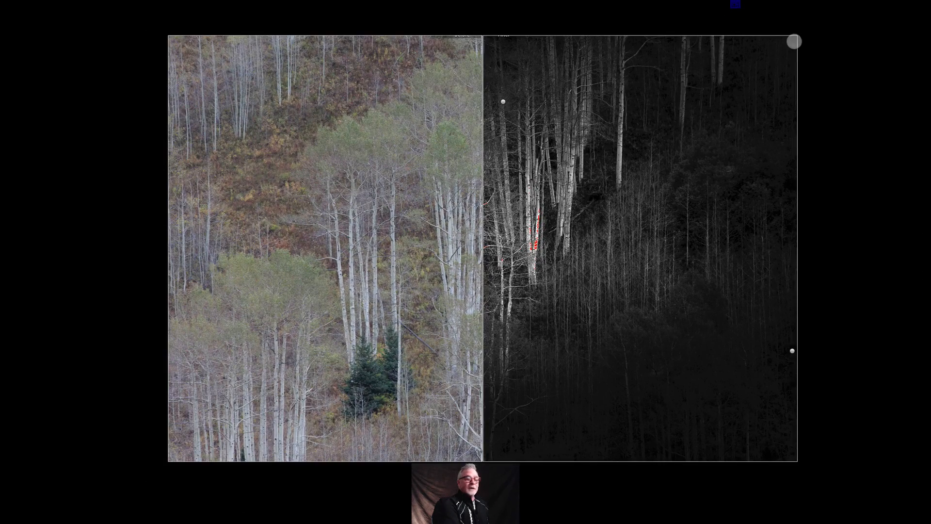
key("l")
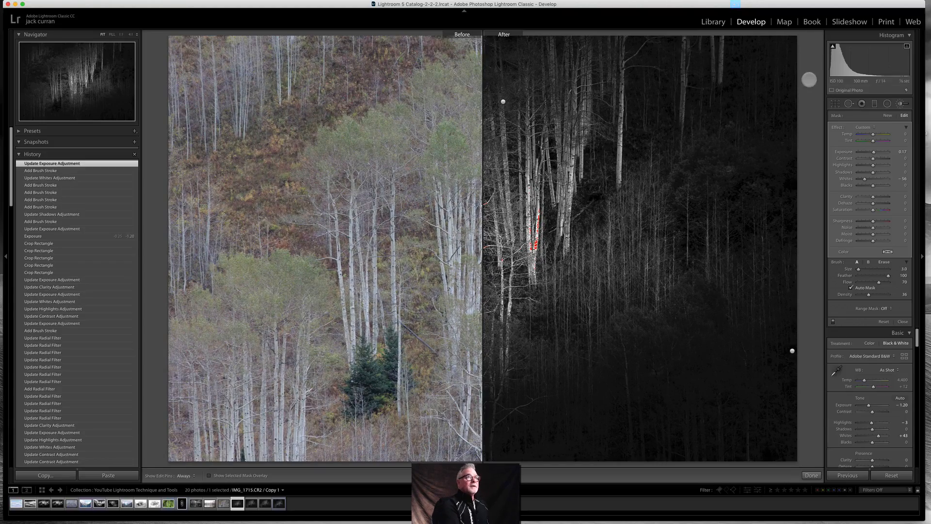
- View the finished aspen photo in the Library with the surrounding interface dimmed
left_click(715, 23)
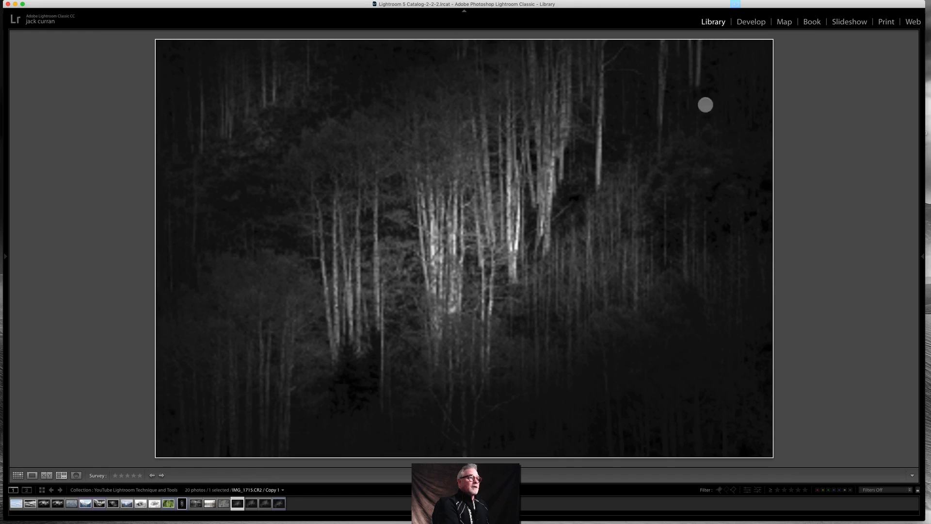
key("l")
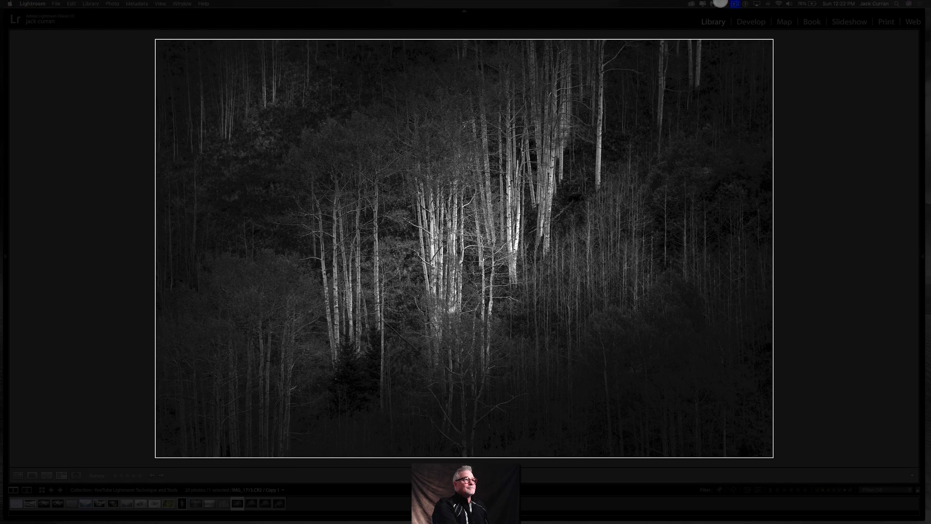
left_click(736, 3)
left_click(740, 18)
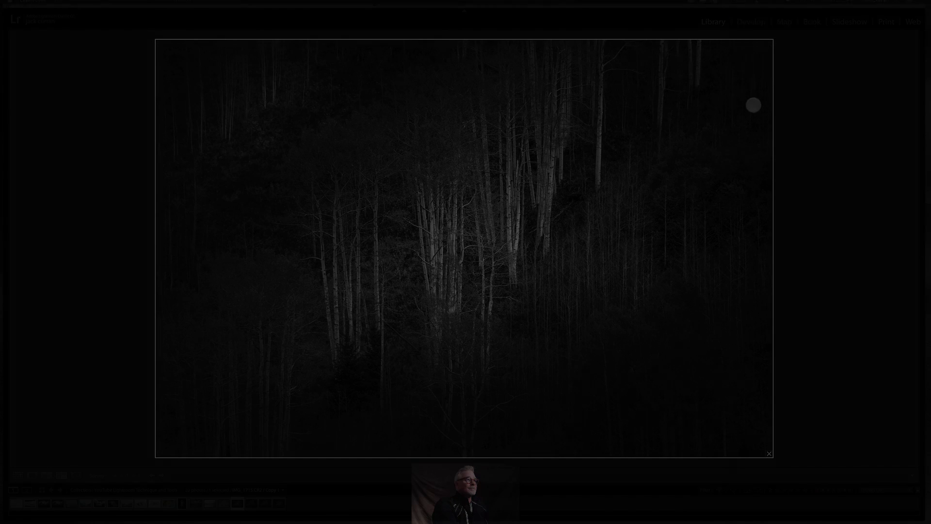
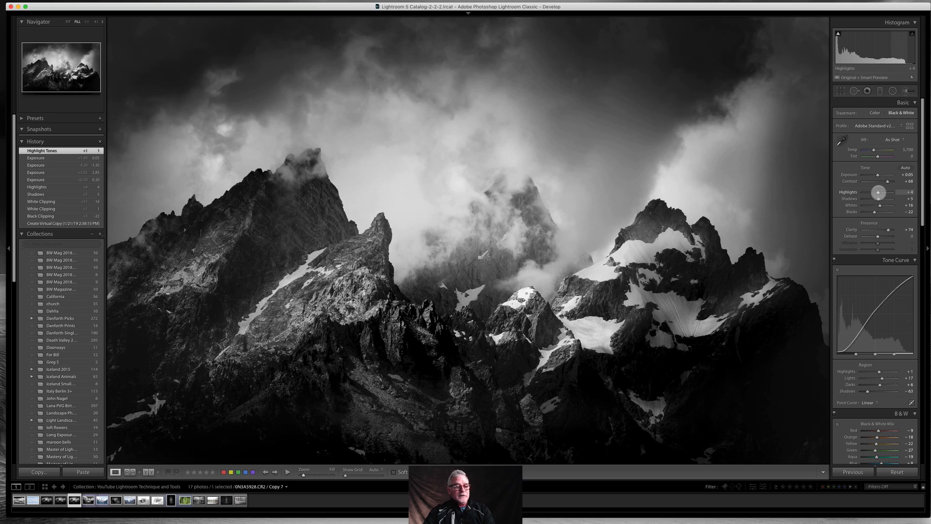
- Set the mountain photo's Shadows to +32 and raise its Highlights to +10 from the histogram
key("alt")
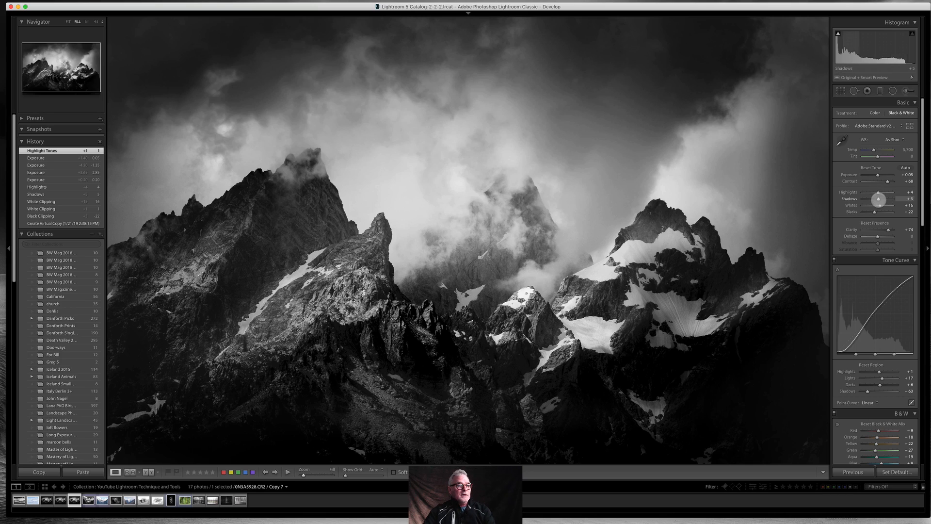
mouse_move(879, 199)
left_mouse_down()
mouse_move(860, 201)
mouse_move(883, 200)
left_mouse_up()
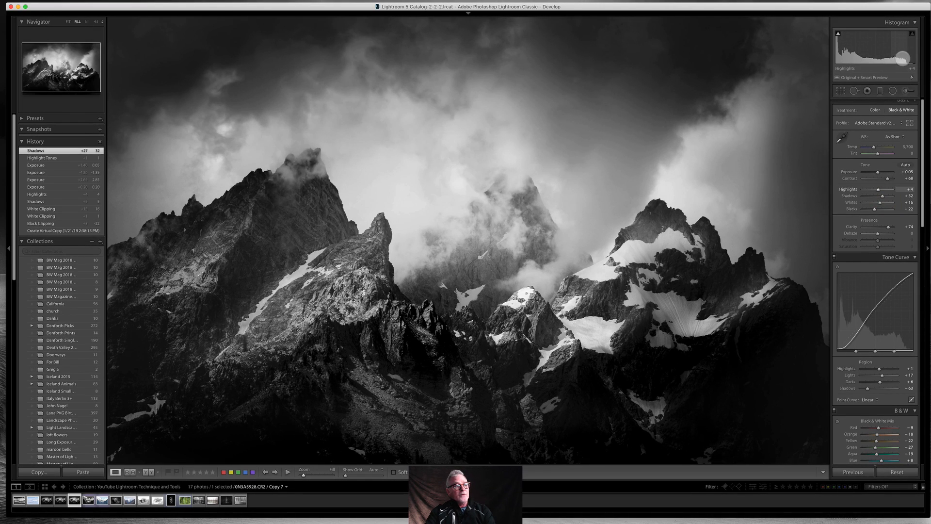
left_click_drag(900, 48, 899, 48)
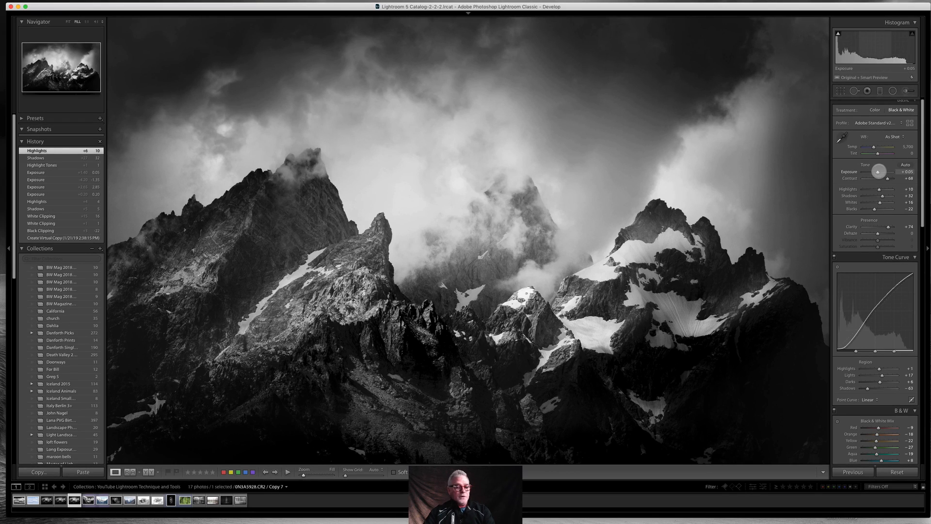
- Set the mountain photo's Whites to +22, Shadows to -10 and Blacks to -36
key("alt")
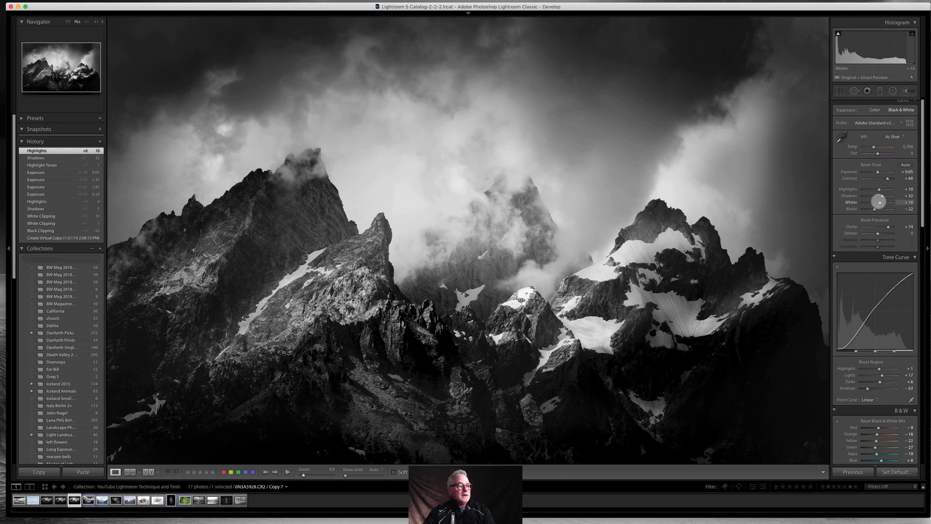
mouse_move(880, 203)
left_mouse_down()
mouse_move(890, 196)
mouse_move(871, 196)
mouse_move(874, 209)
left_mouse_up()
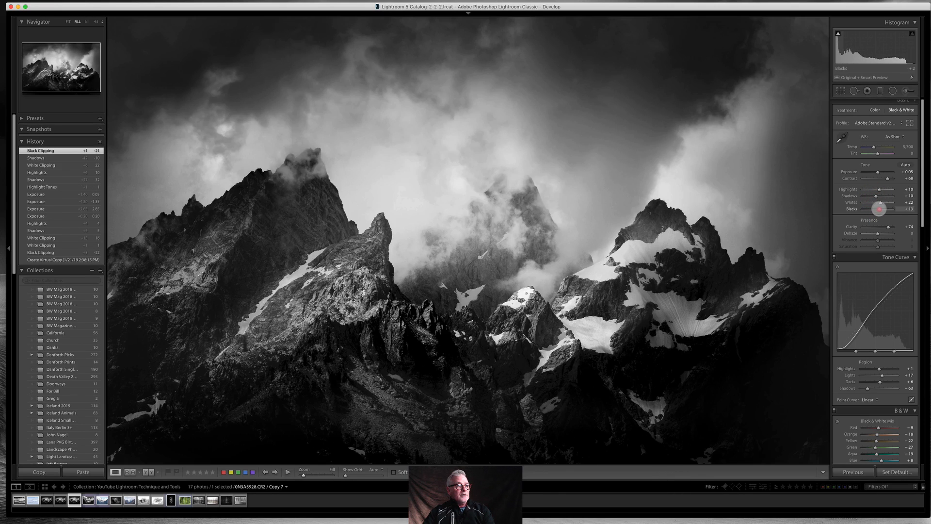
mouse_move(879, 209)
left_mouse_down()
mouse_move(870, 209)
mouse_move(879, 209)
left_mouse_up()
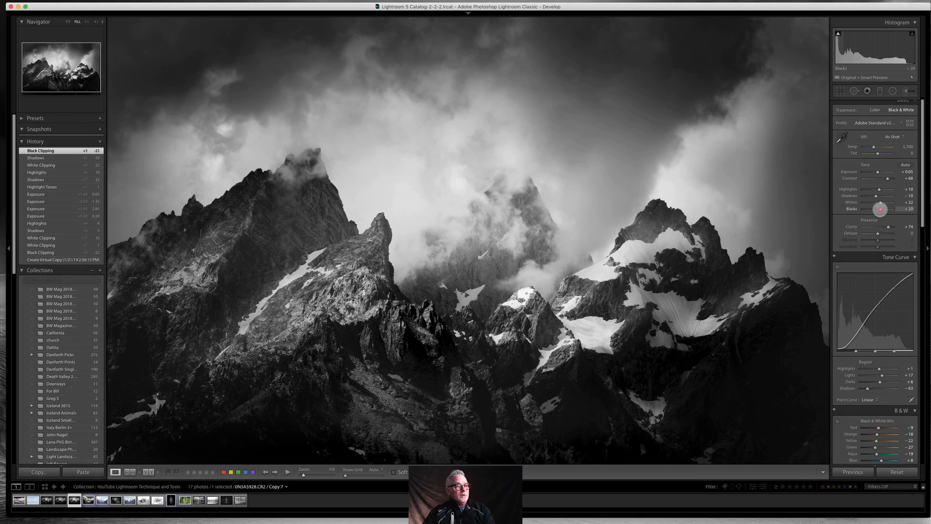
left_click_drag(880, 209, 873, 209)
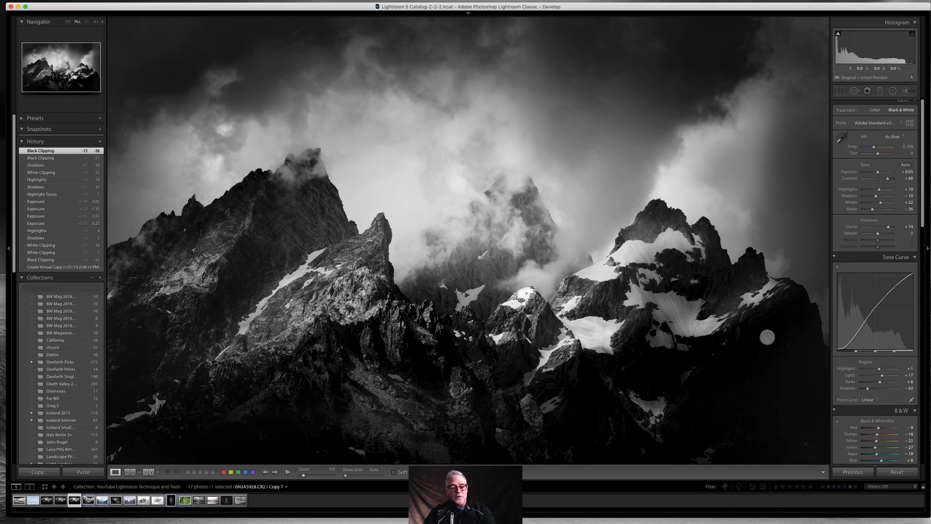
- With clipping overlays on, brush a new adjustment with raised Blacks over the clipped lower rock areas, and reduce its Blacks slightly
key("j")
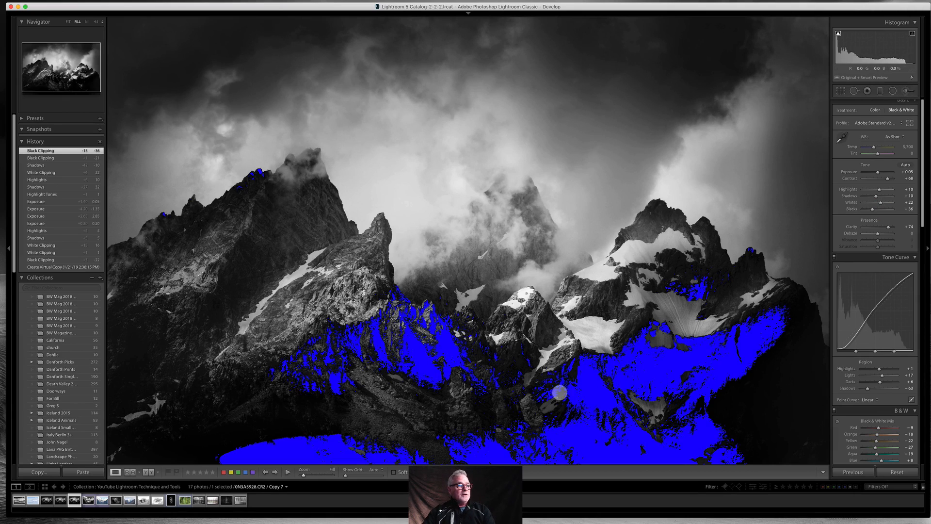
left_click(905, 90)
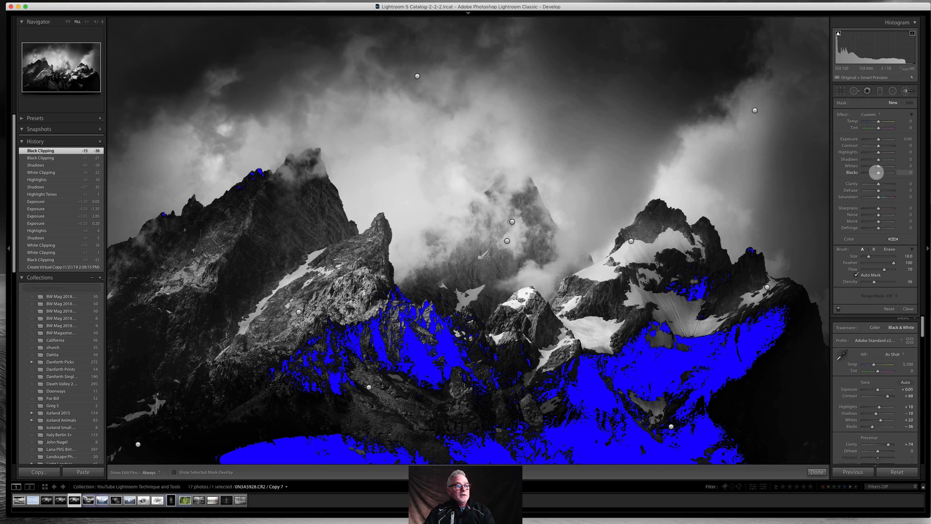
left_click_drag(878, 173, 885, 173)
mouse_move(751, 352)
left_mouse_down()
mouse_move(741, 326)
mouse_move(718, 354)
mouse_move(746, 335)
mouse_move(726, 316)
mouse_move(674, 359)
mouse_move(581, 368)
mouse_move(590, 417)
mouse_move(726, 454)
mouse_move(661, 468)
mouse_move(418, 445)
mouse_move(497, 449)
mouse_move(465, 460)
mouse_move(225, 457)
mouse_move(349, 461)
left_mouse_up()
mouse_move(361, 351)
left_mouse_down()
mouse_move(515, 337)
mouse_move(399, 313)
mouse_move(505, 344)
mouse_move(381, 335)
mouse_move(582, 339)
mouse_move(401, 349)
mouse_move(342, 331)
left_mouse_up()
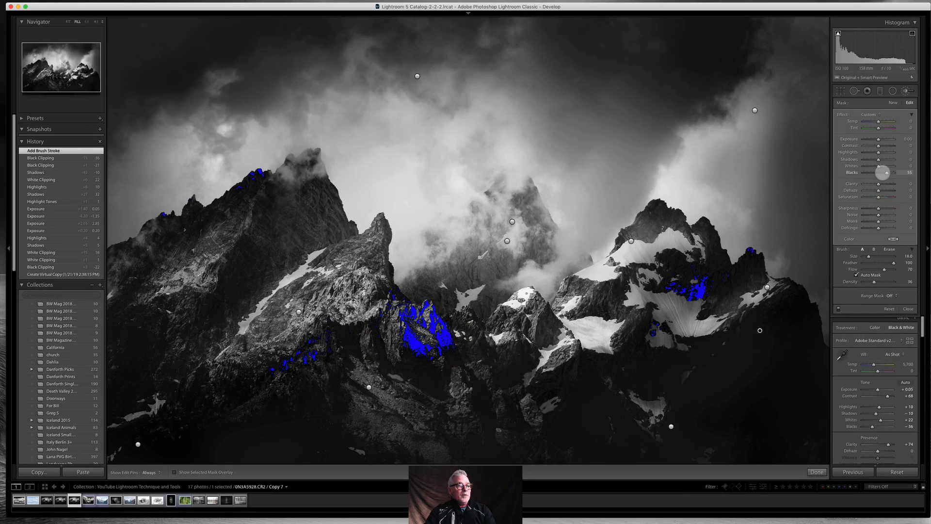
left_click_drag(884, 174, 884, 174)
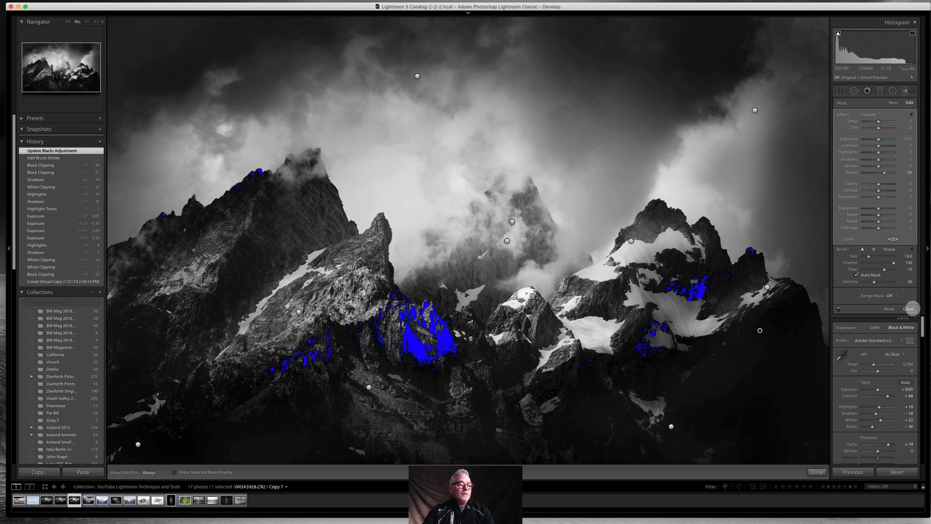
left_click(909, 309)
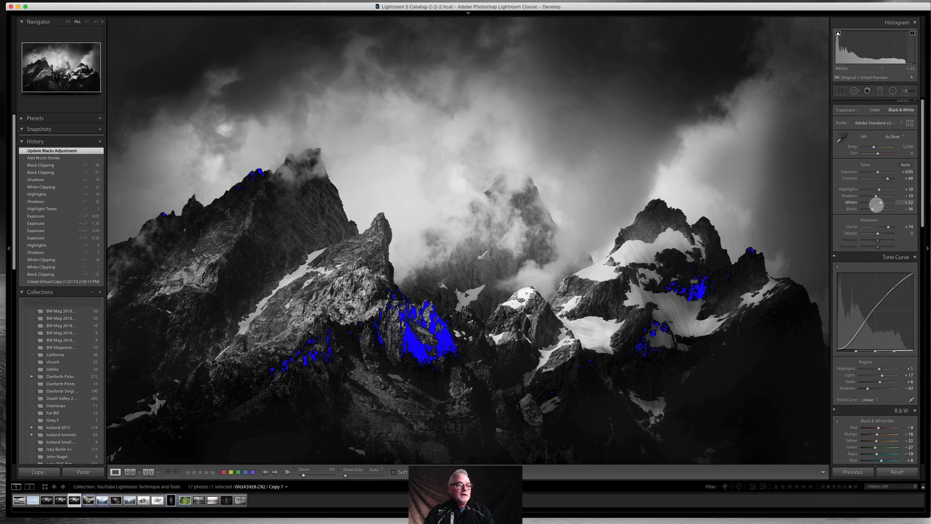
- Set the mountain photo's Whites to +5 and its Highlights to -8
key("alt")
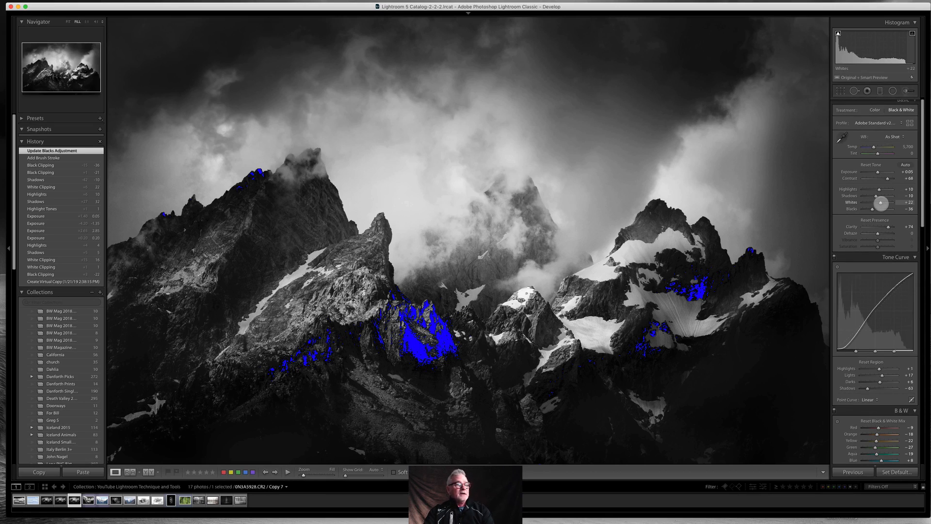
left_click_drag(879, 203, 900, 191)
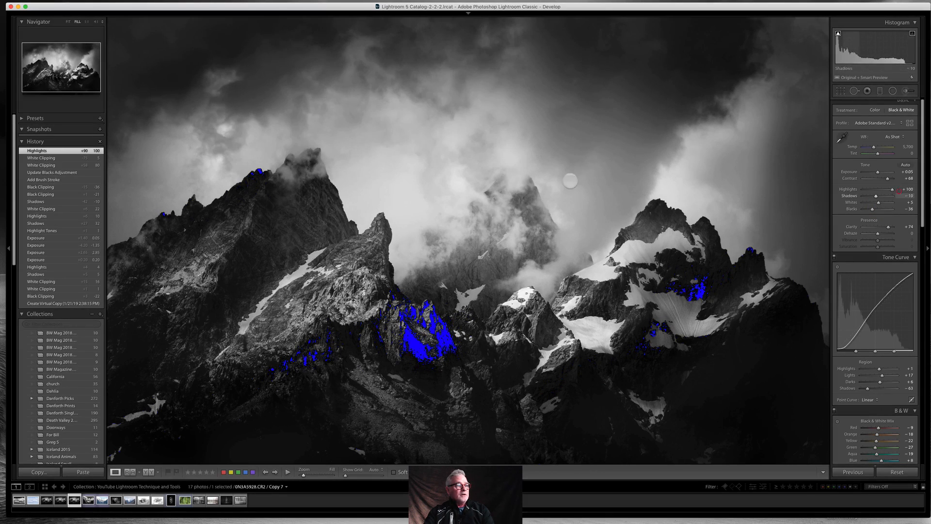
left_click_drag(893, 189, 875, 190)
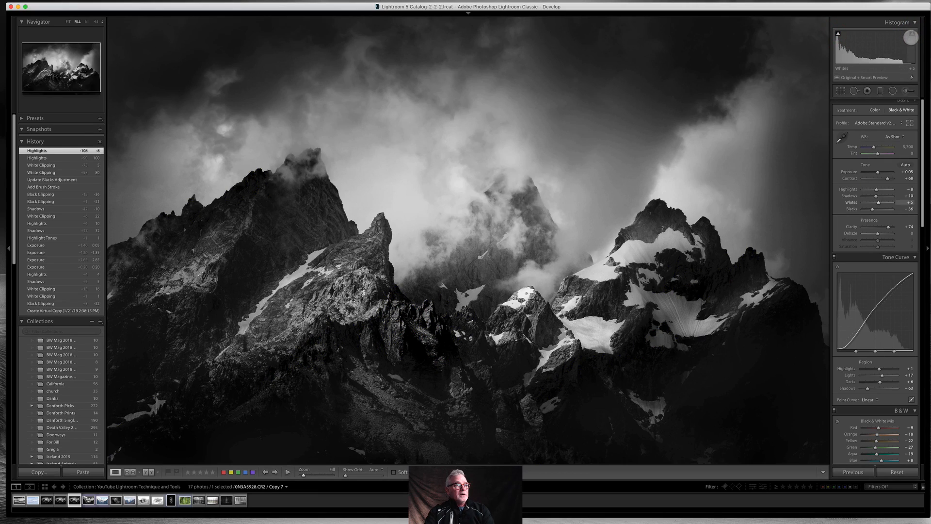
- Turn on the highlight clipping overlay and set the mountain photo's Highlights to +77 and Whites to +62
left_click(912, 32)
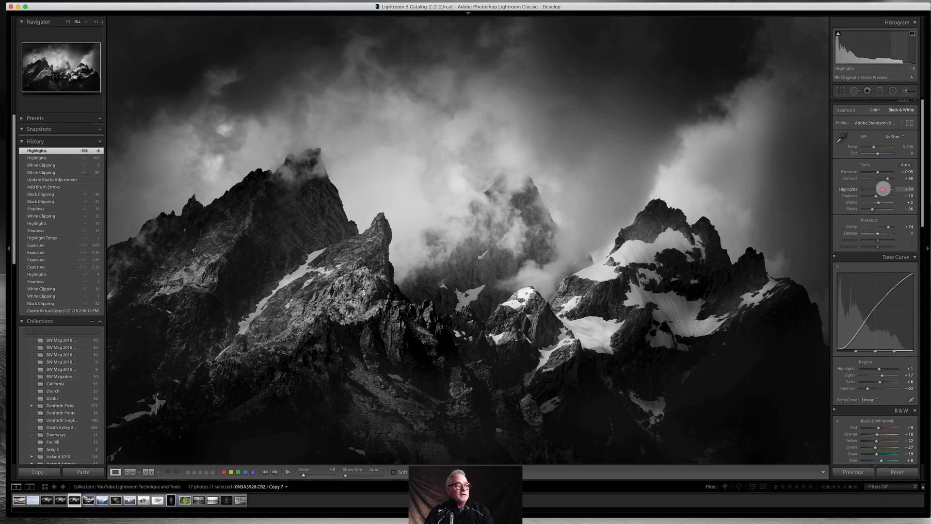
mouse_move(876, 189)
left_mouse_down()
mouse_move(889, 189)
mouse_move(887, 203)
left_mouse_up()
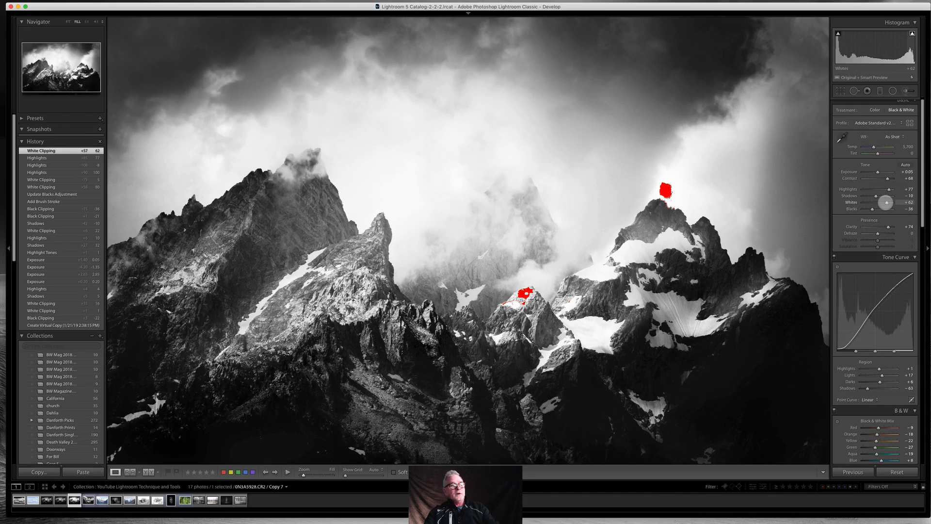
- Brush a new adjustment with Highlights -60 and Whites -29 over the clipped cloud above the snowy peak
left_click(903, 90)
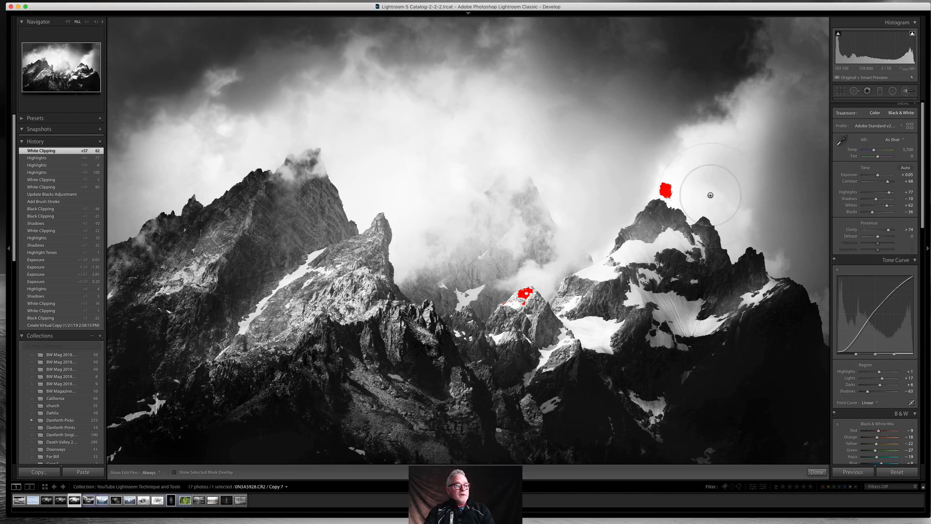
double_click(843, 115)
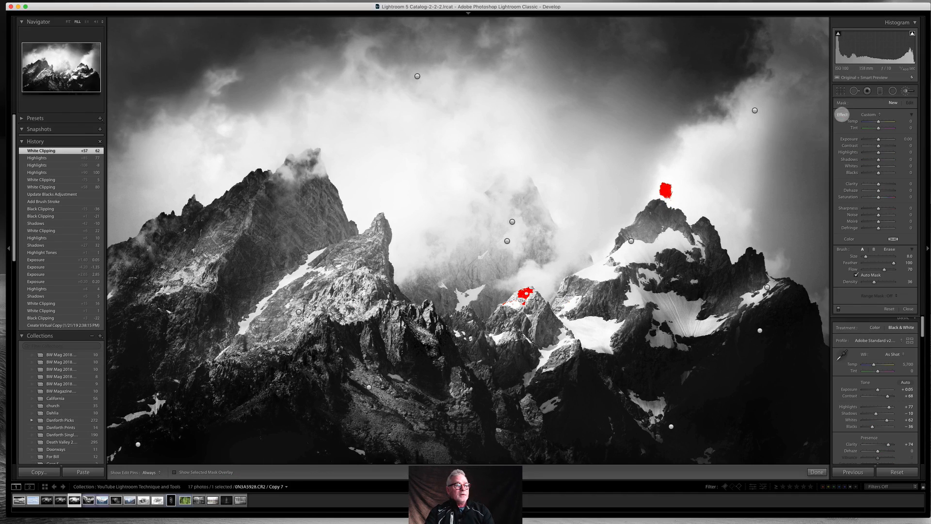
left_click_drag(878, 166, 868, 152)
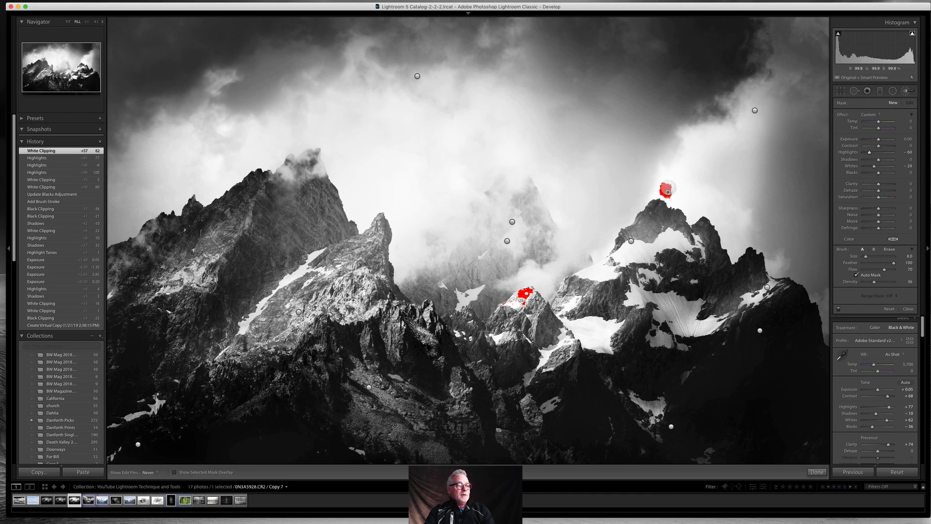
mouse_move(669, 192)
left_mouse_down()
mouse_move(652, 182)
mouse_move(655, 208)
left_mouse_up()
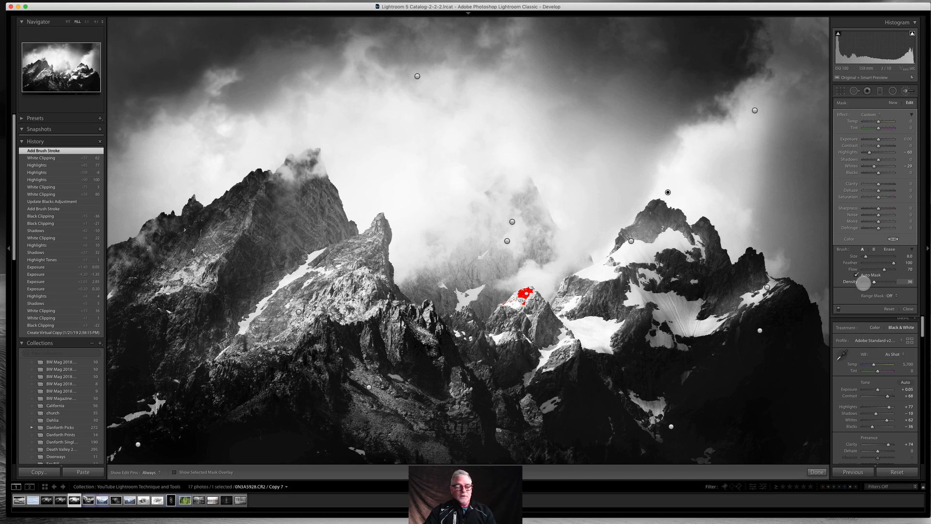
left_click(908, 308)
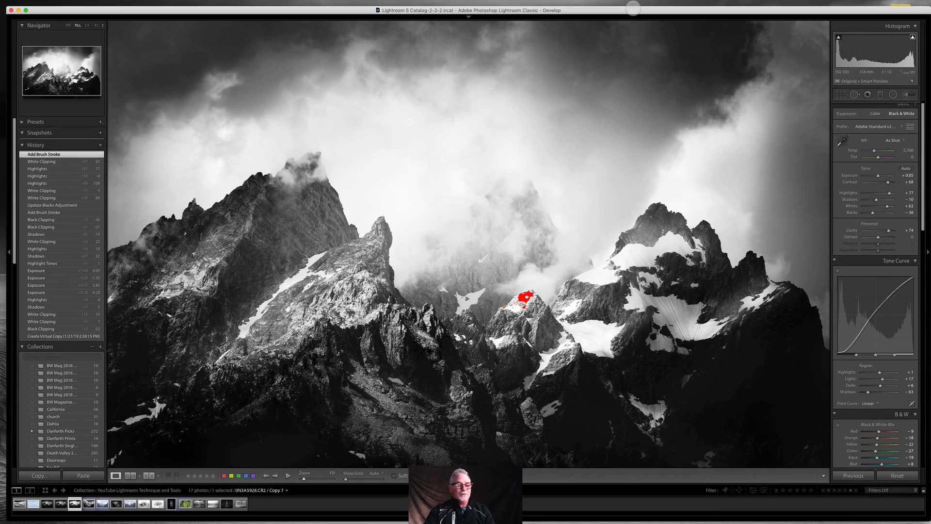
- Start cropping the Copy 4 mountain photo and cycle through all crop guide overlays, ending on the rule of thirds
left_click(745, 4)
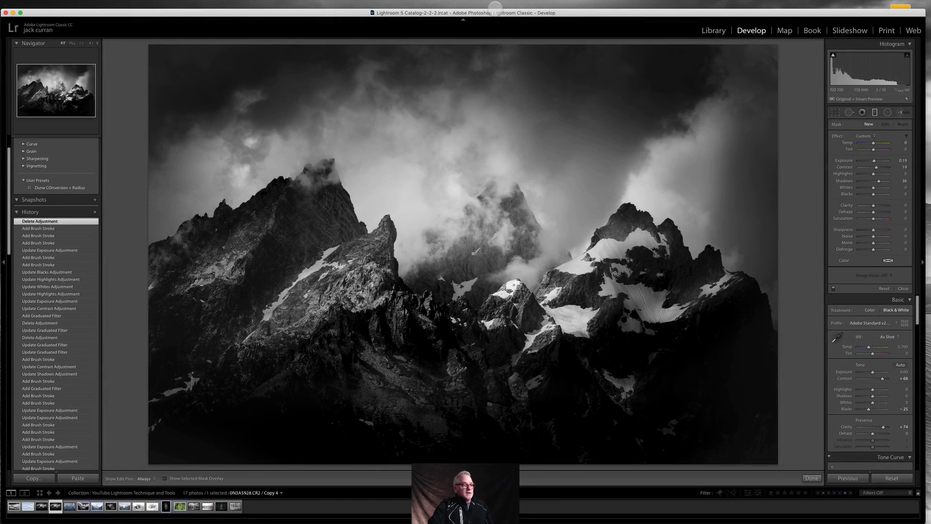
mouse_move(93, 0)
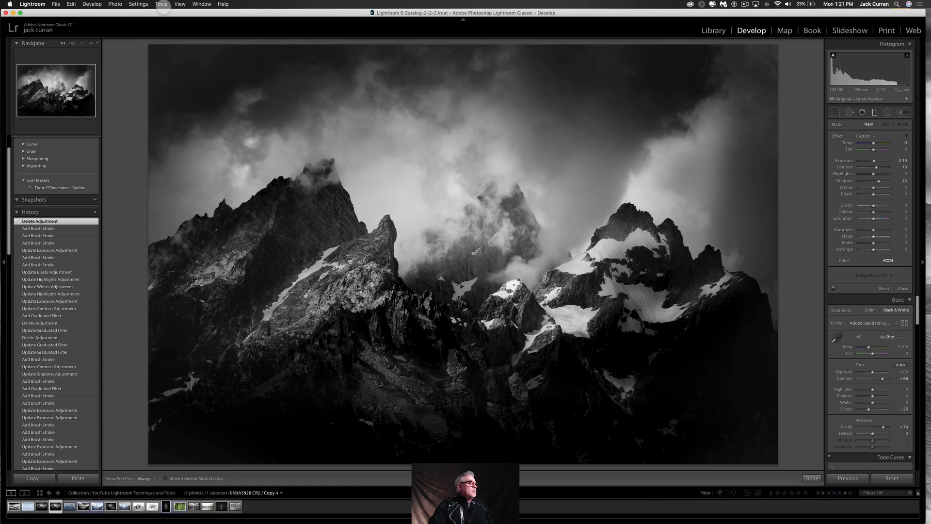
left_click(161, 5)
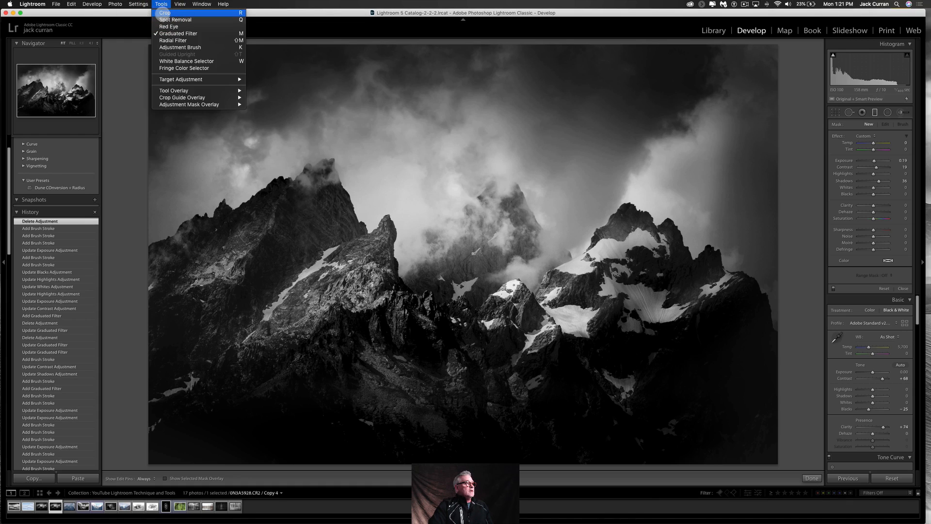
left_click(321, 13)
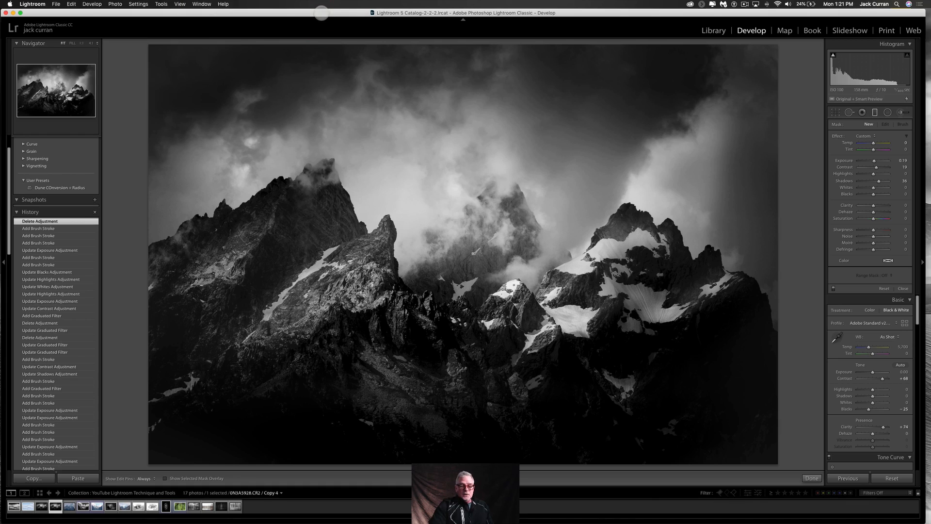
key("r")
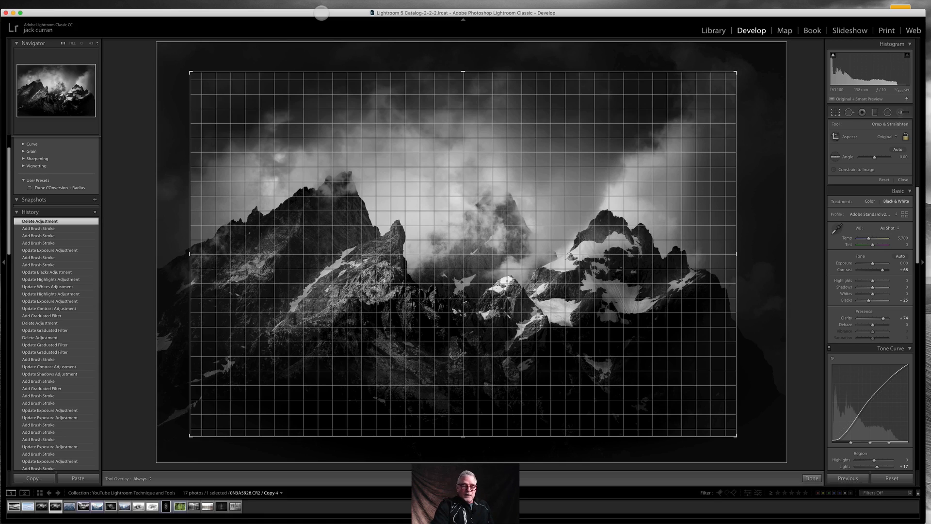
key("o")
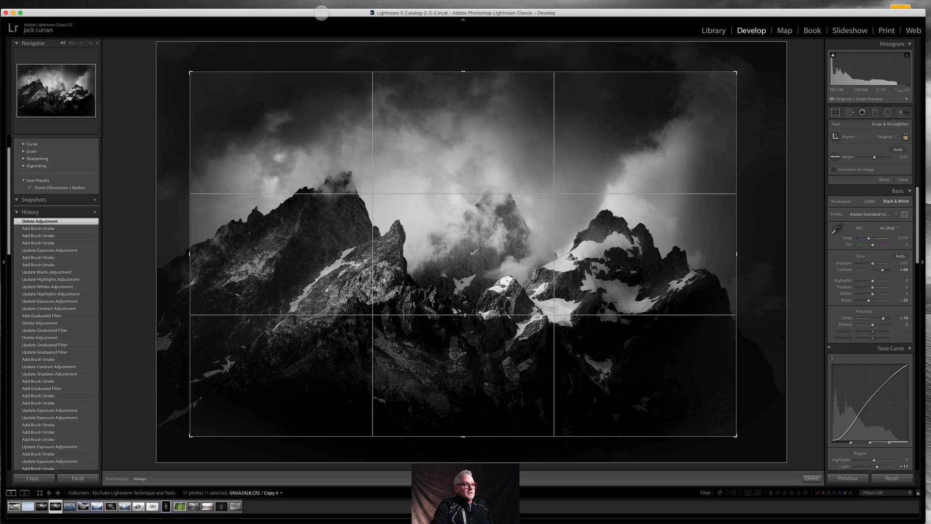
key("o")
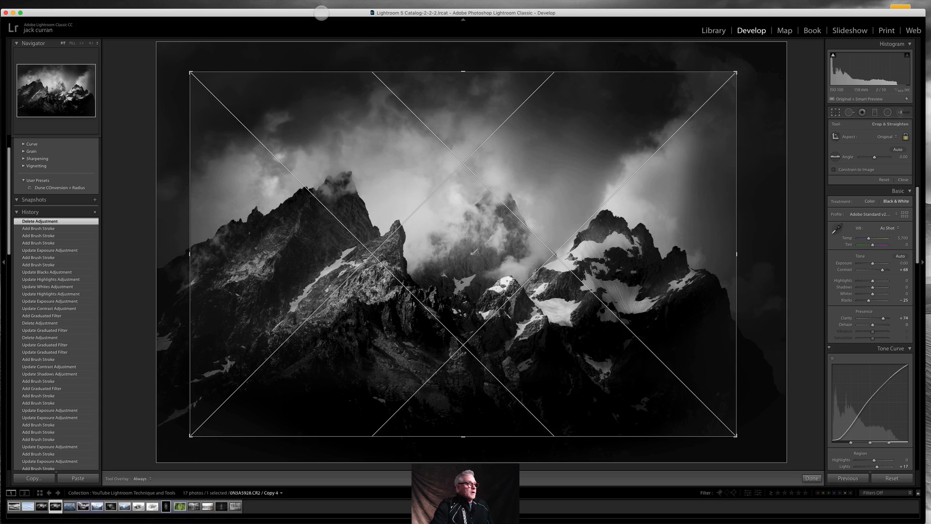
key("o")
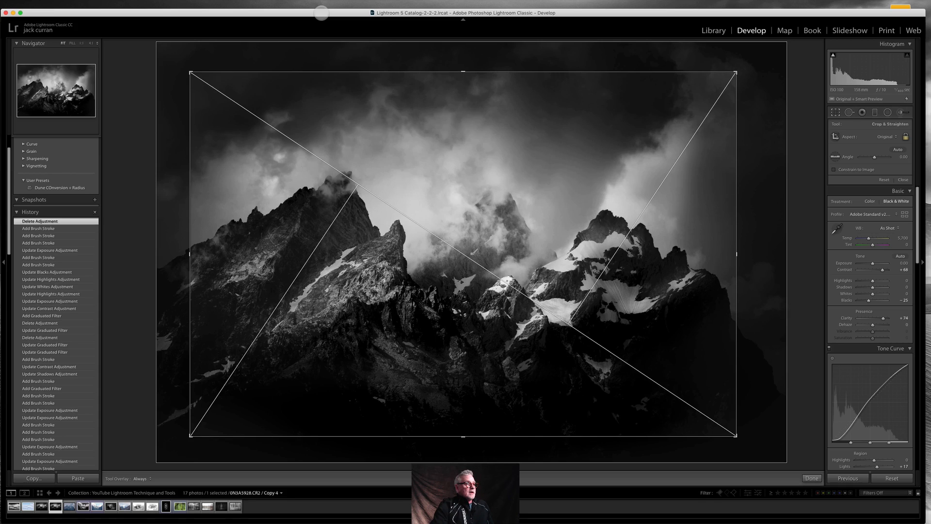
key("o")
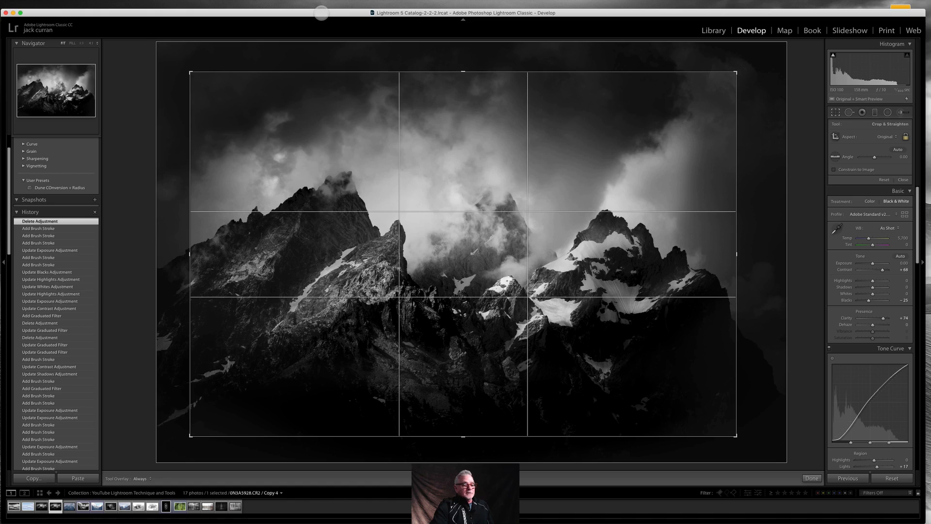
key("o")
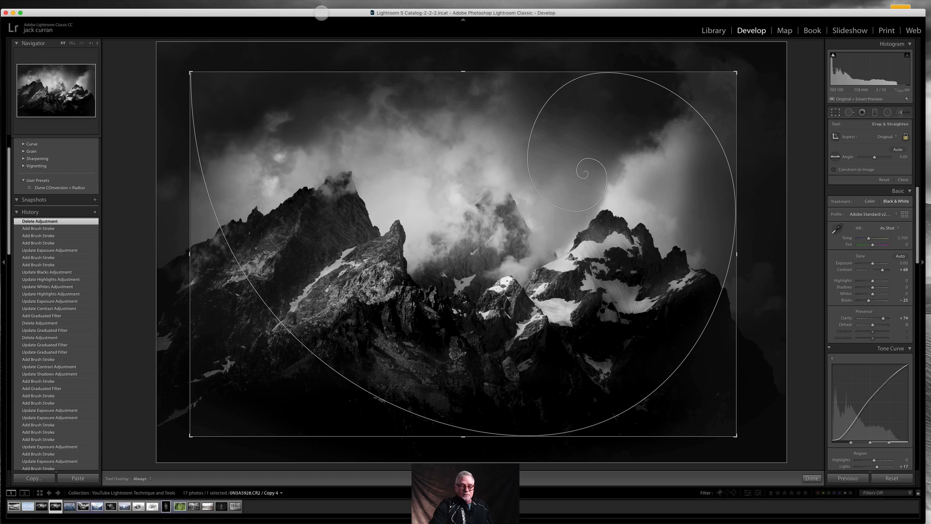
key("o")
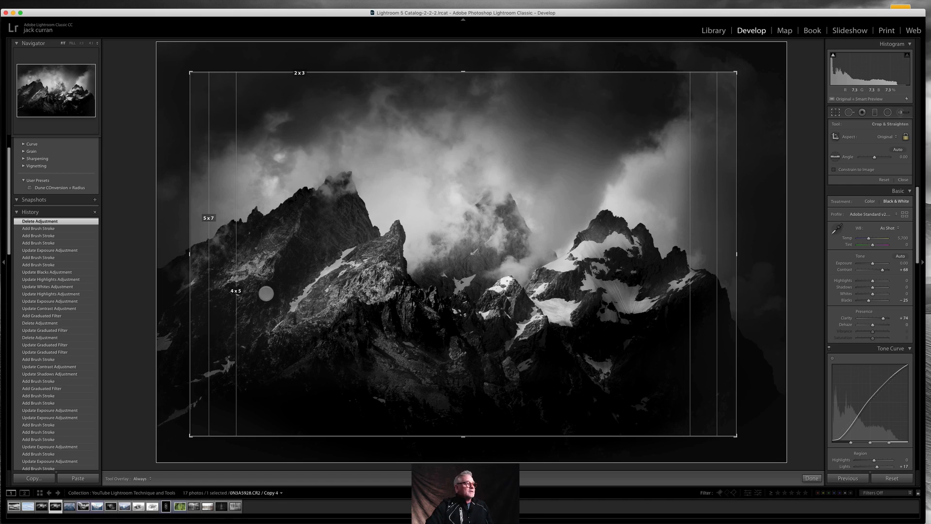
key("o")
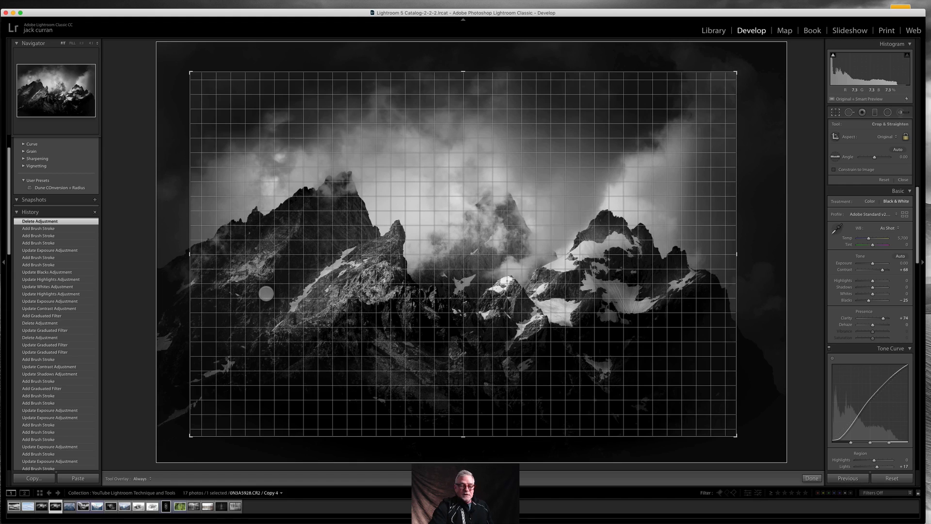
key("0")
key("o")
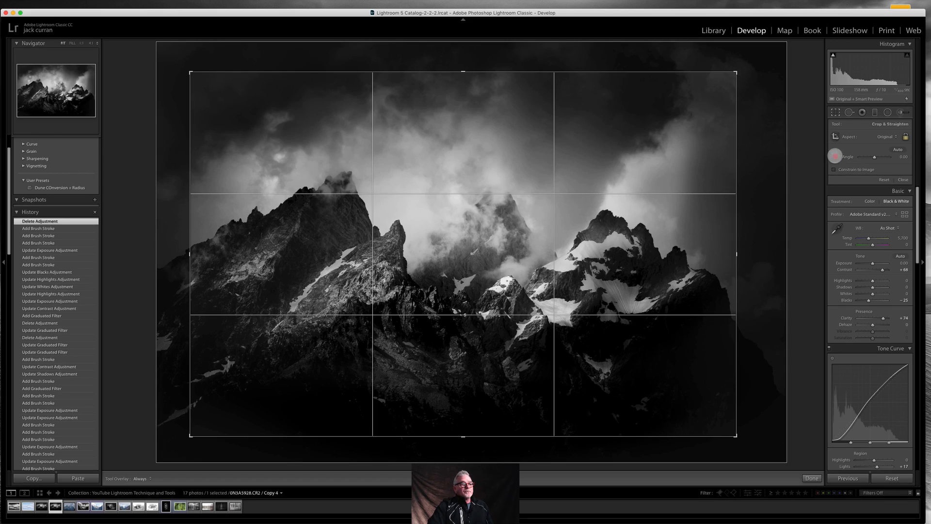
- Try straightening the photo along a line drawn from the upper ridge across the peaks, and undo the crop rotations
left_click(836, 156)
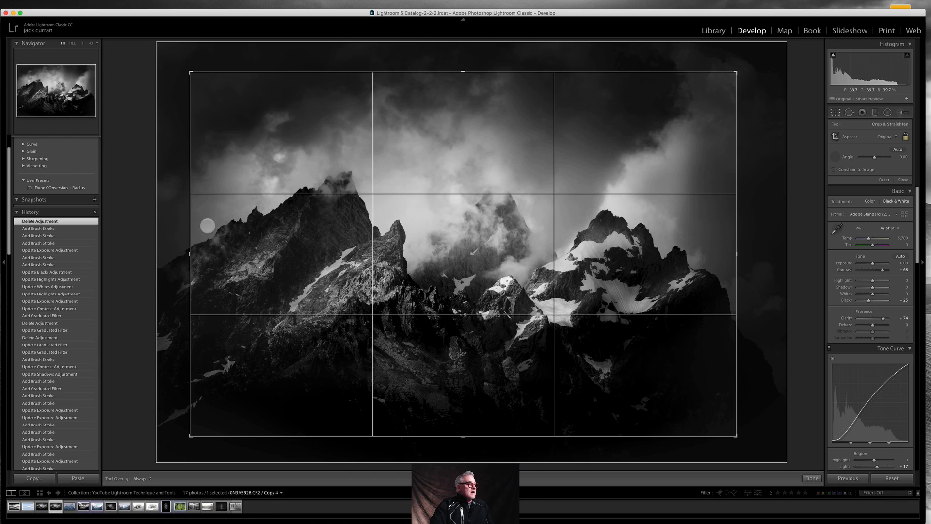
left_click_drag(208, 225, 580, 224)
left_click_drag(748, 219, 733, 247)
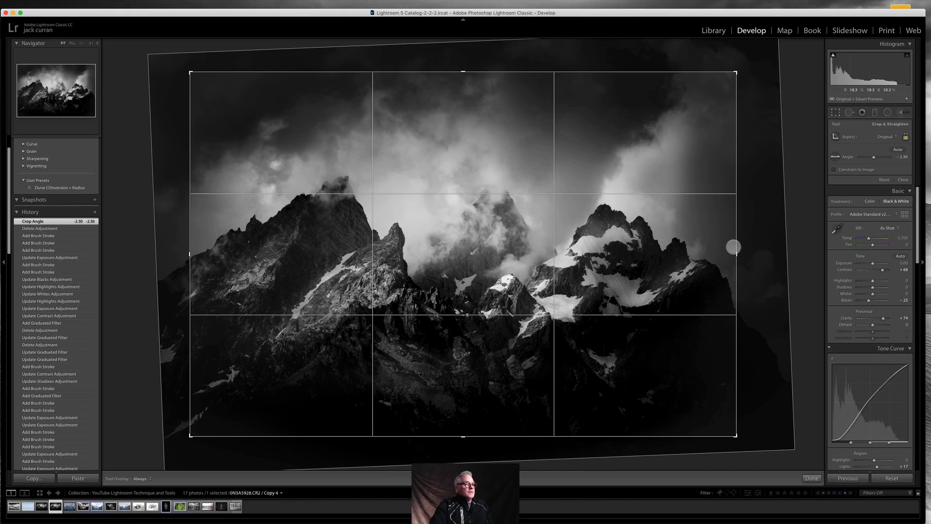
key("super+z")
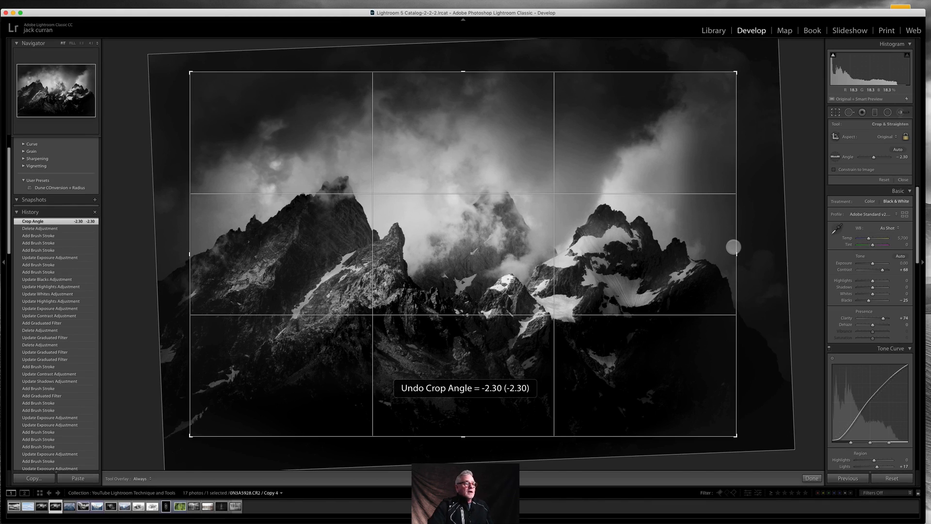
mouse_move(753, 248)
left_mouse_down()
mouse_move(751, 262)
mouse_move(752, 239)
mouse_move(754, 248)
left_mouse_up()
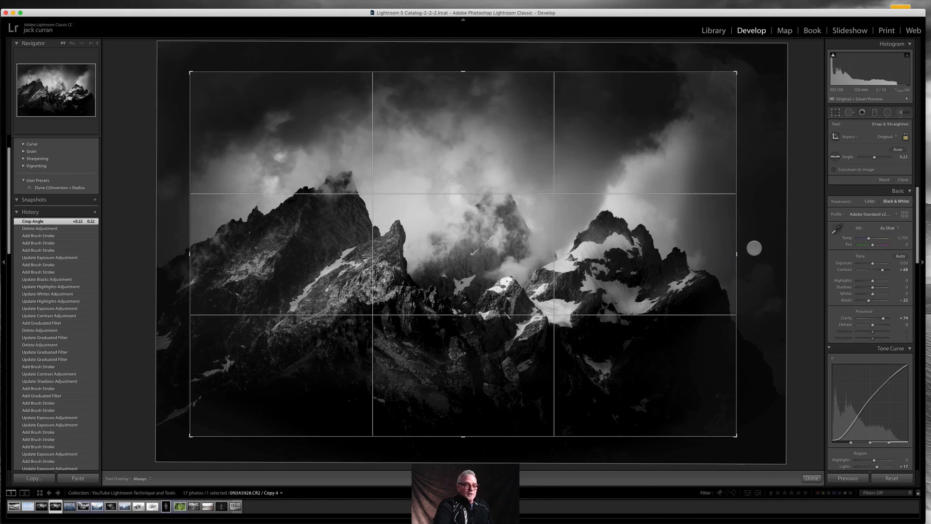
key("super+z")
- Try straightening the photo along a slightly rising line drawn across the dark lower rocks, and undo it
left_click(835, 156)
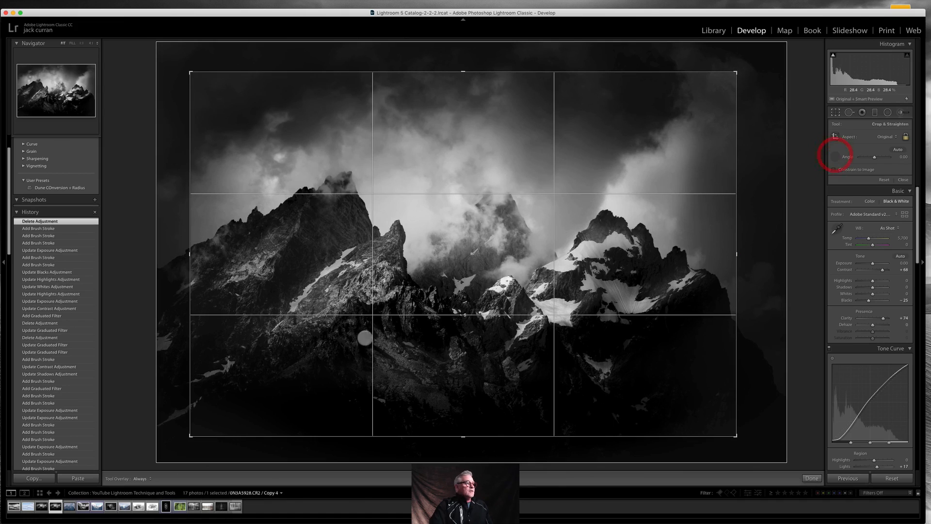
left_click_drag(281, 393, 708, 381)
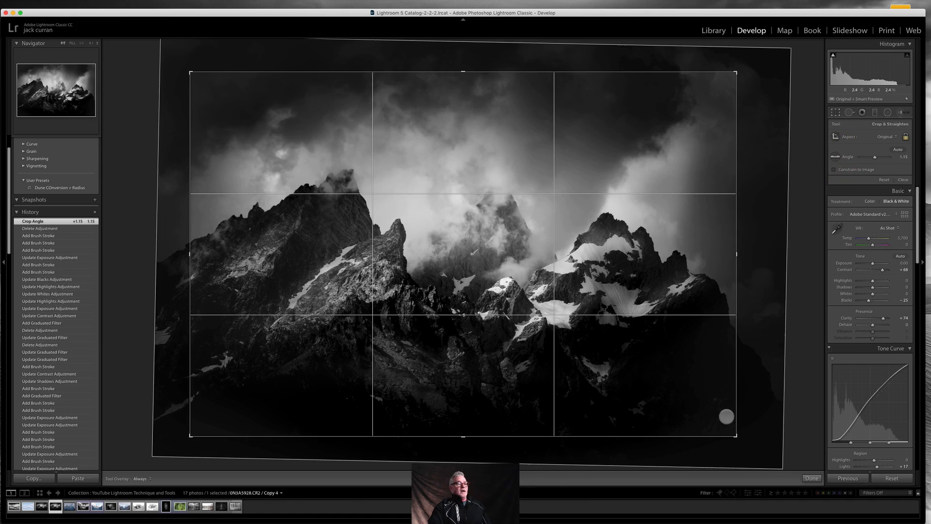
key("super+z")
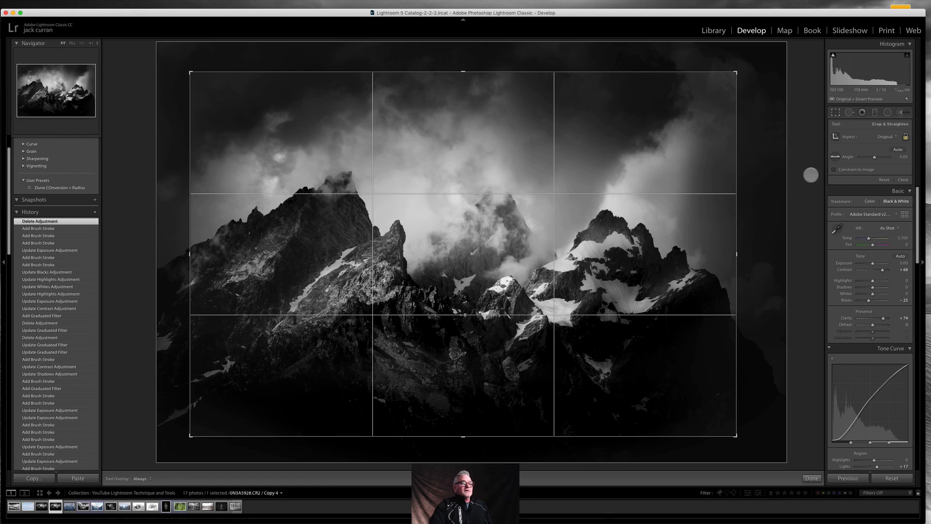
- Set the crop aspect to Custom and unlock the aspect ratio
left_click(896, 136)
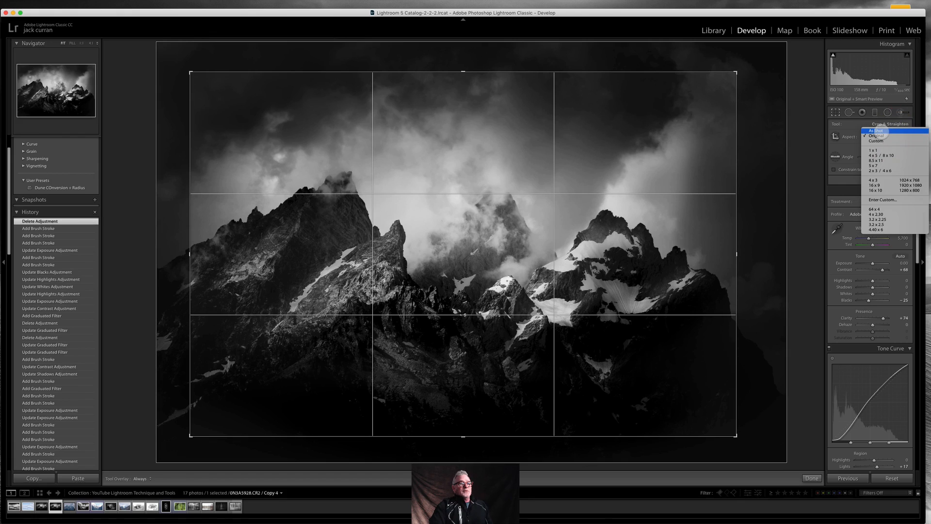
left_click(878, 141)
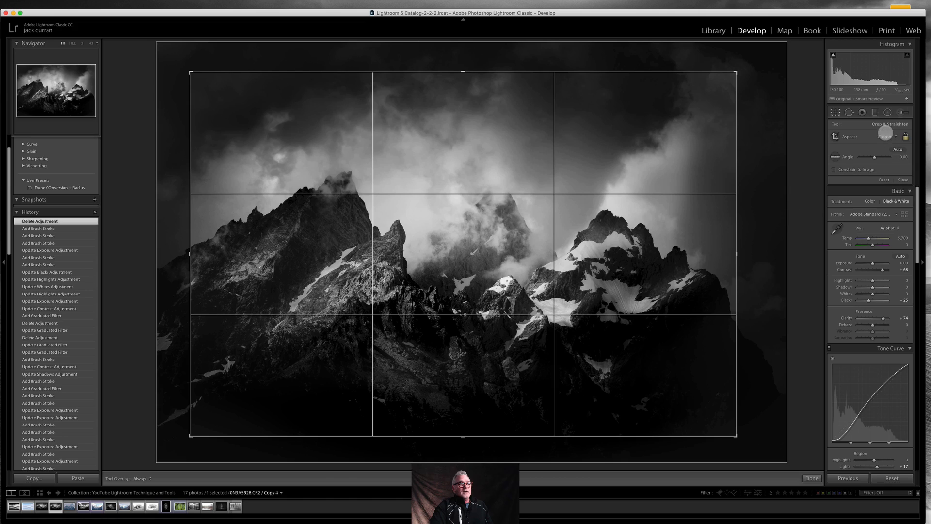
left_click(906, 136)
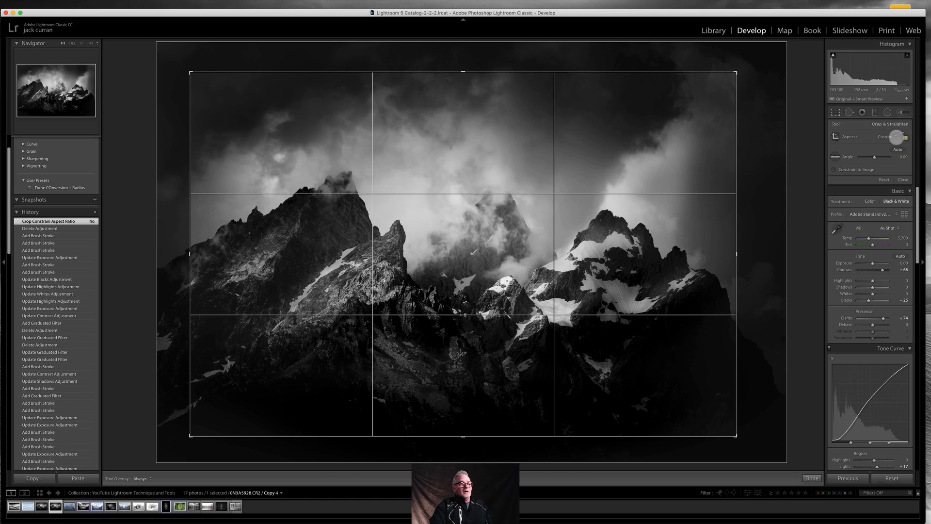
- Review the crop aspect presets and the custom aspect ratio entry without changing the ratio
left_click(887, 137)
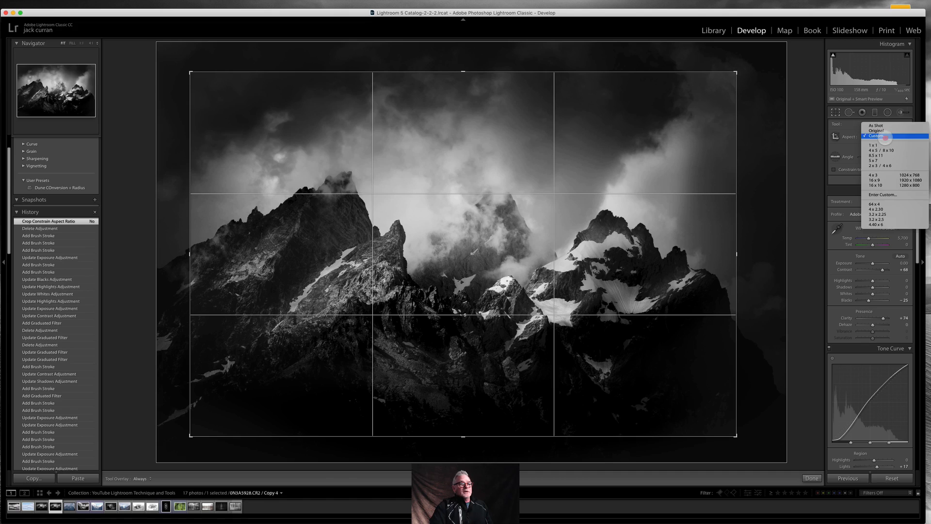
left_click(885, 137)
left_click(896, 137)
left_click(874, 194)
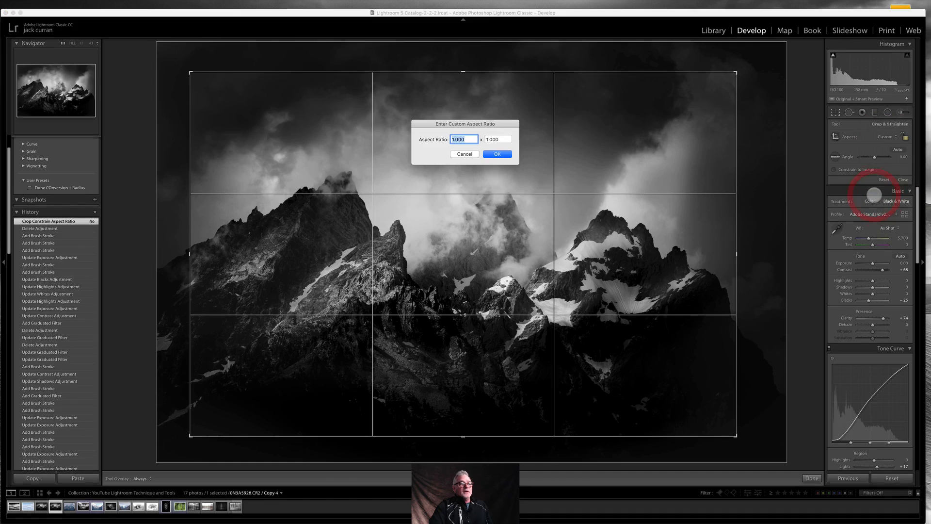
left_click(466, 154)
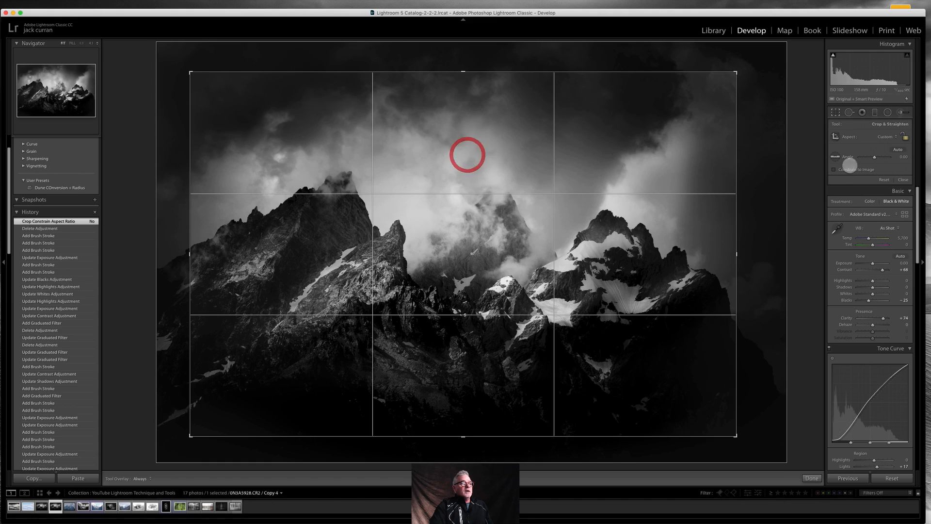
left_click(887, 135)
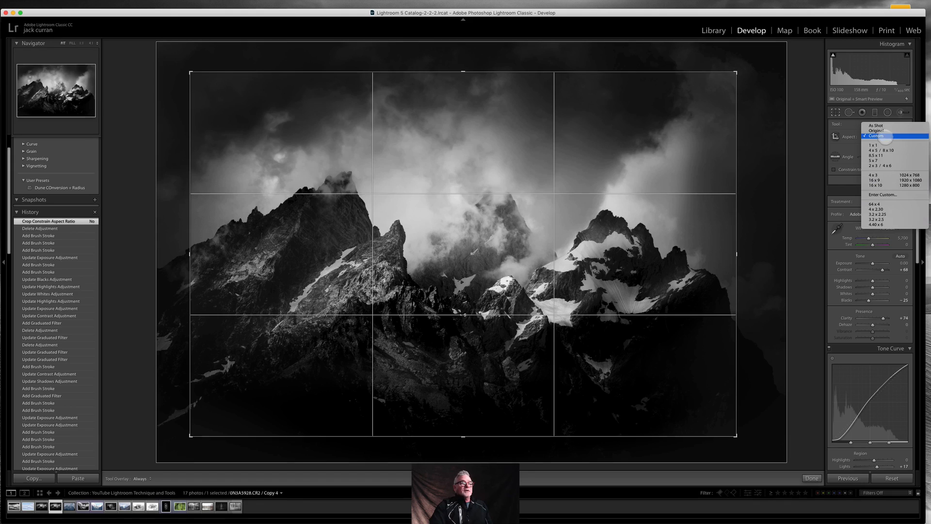
left_click(835, 183)
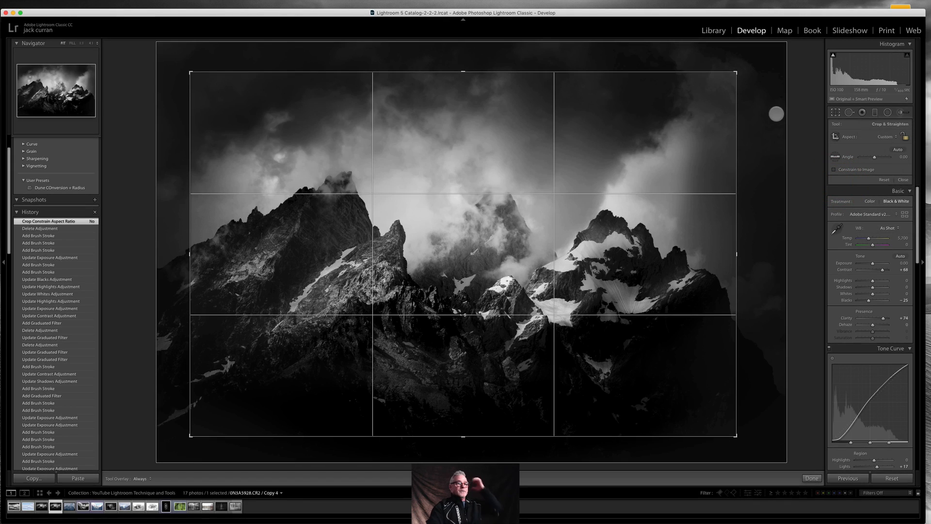
- Constrain the crop to the image
left_click(835, 170)
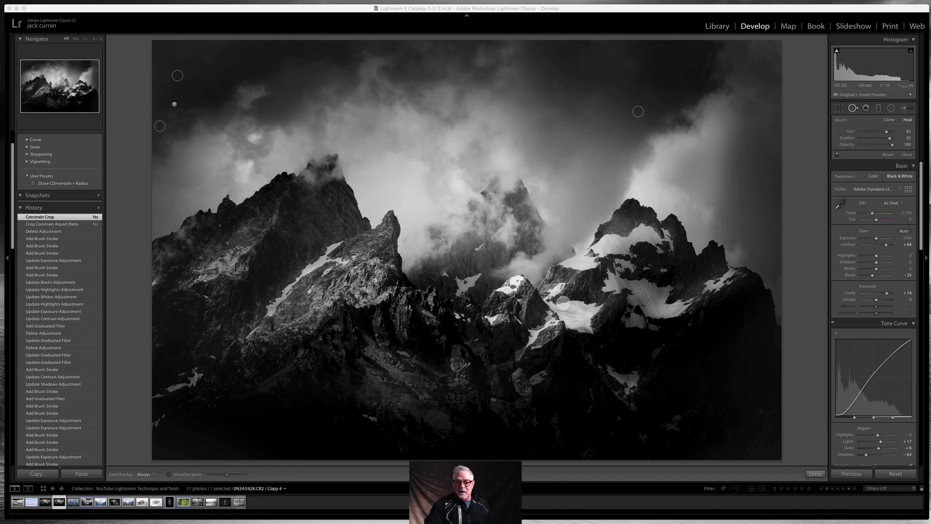
- Look up the Spot Removal tool among the develop tools while keeping it active on the mountain photo
mouse_move(99, 4)
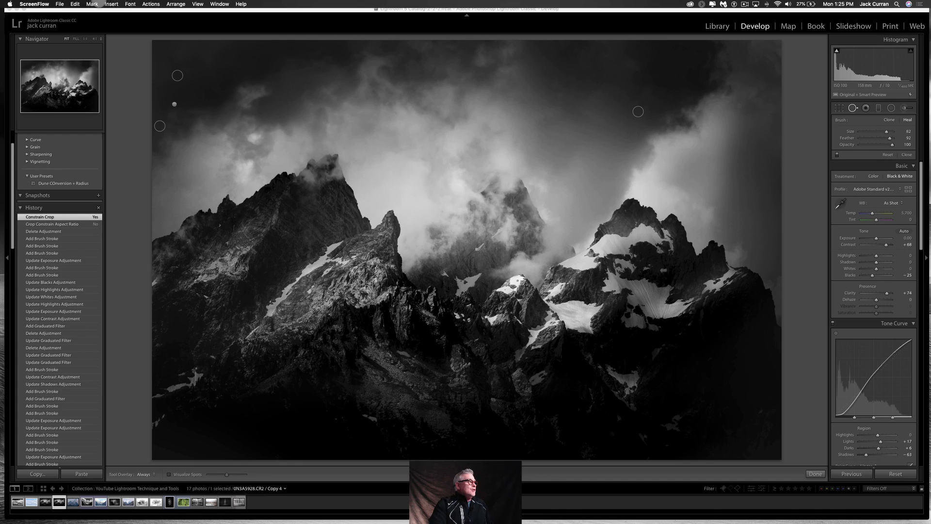
left_click(131, 10)
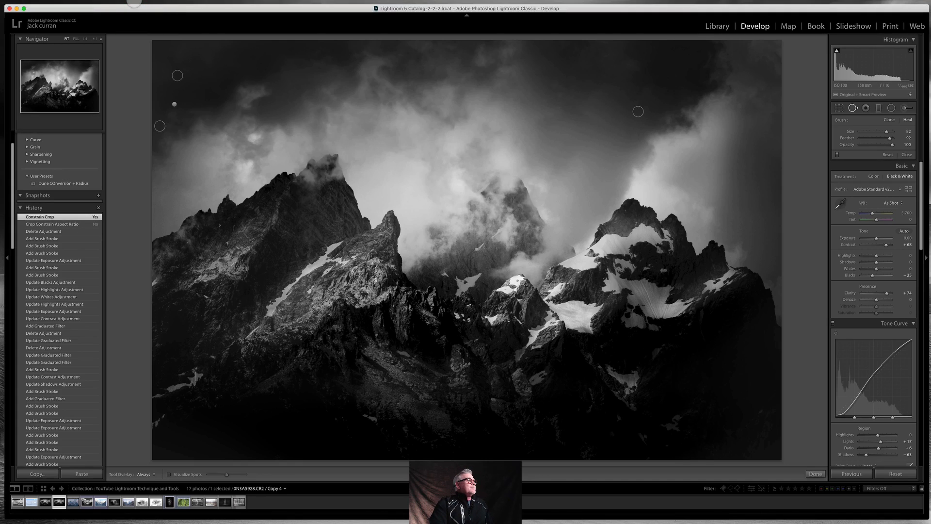
left_click(161, 4)
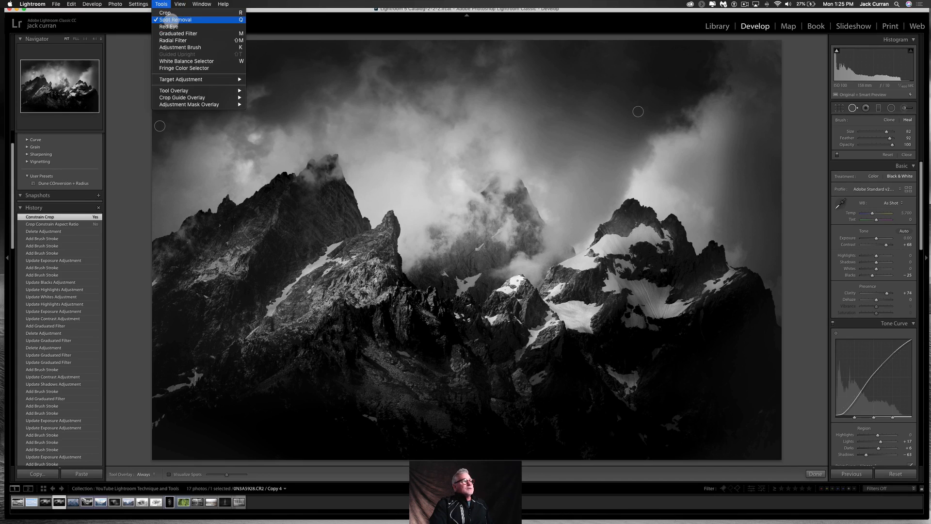
left_click(369, 92)
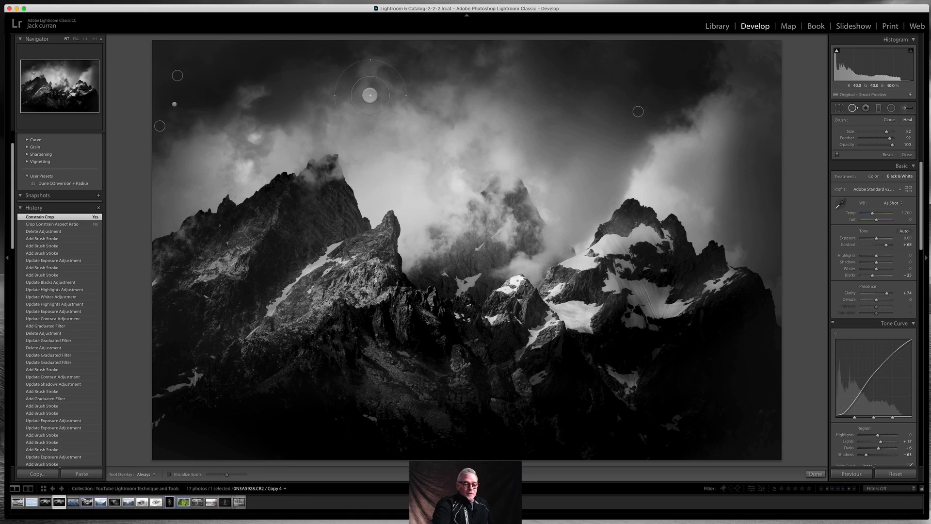
key("q")
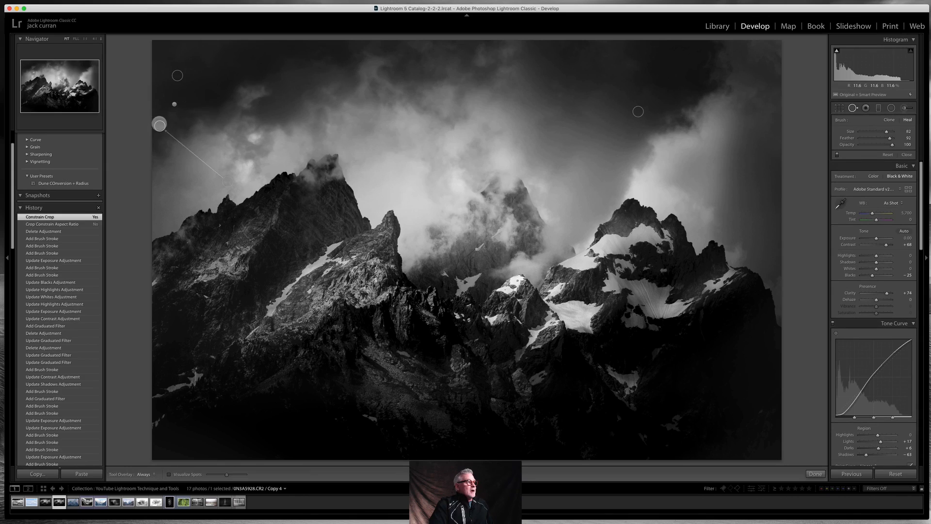
- Add a Heal spot of size 75 in the dark sky above the snowy right-hand peak, and set its feather and opacity to 100
scroll(335, 93, "down", 3)
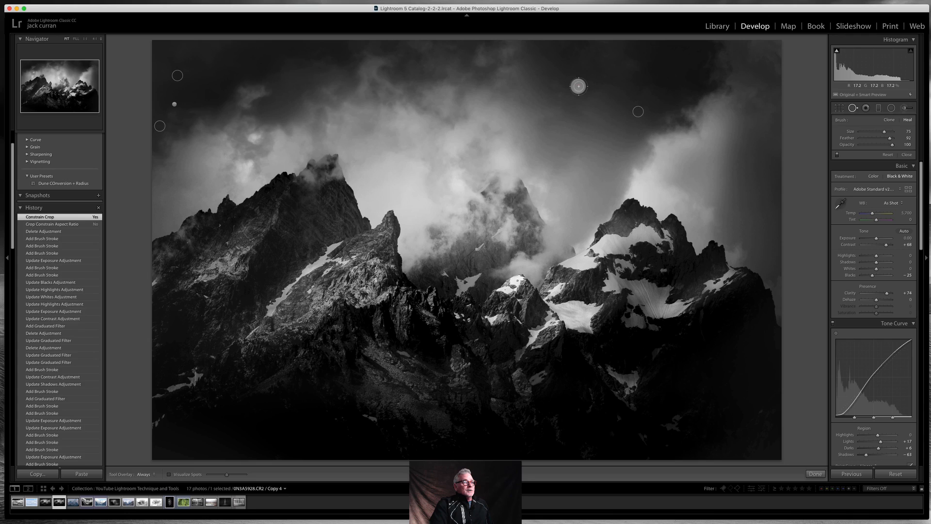
left_click(578, 86)
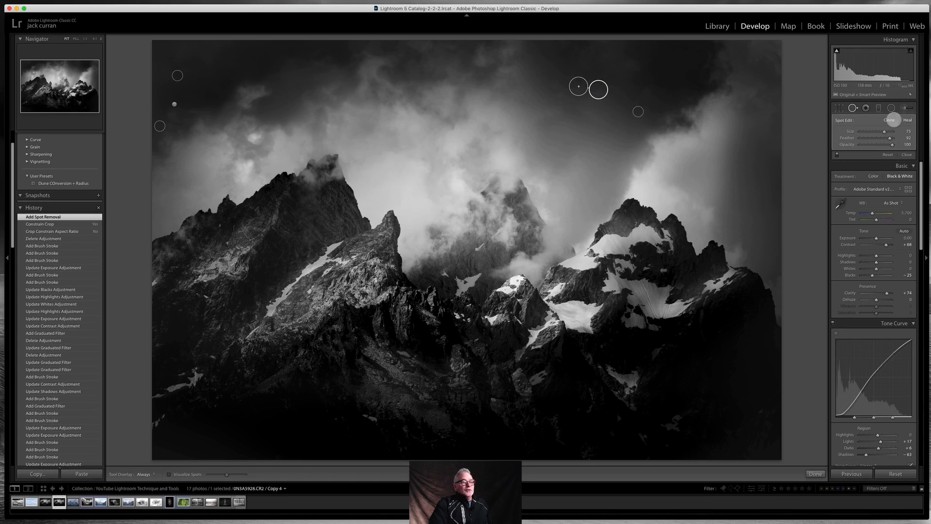
left_click(908, 120)
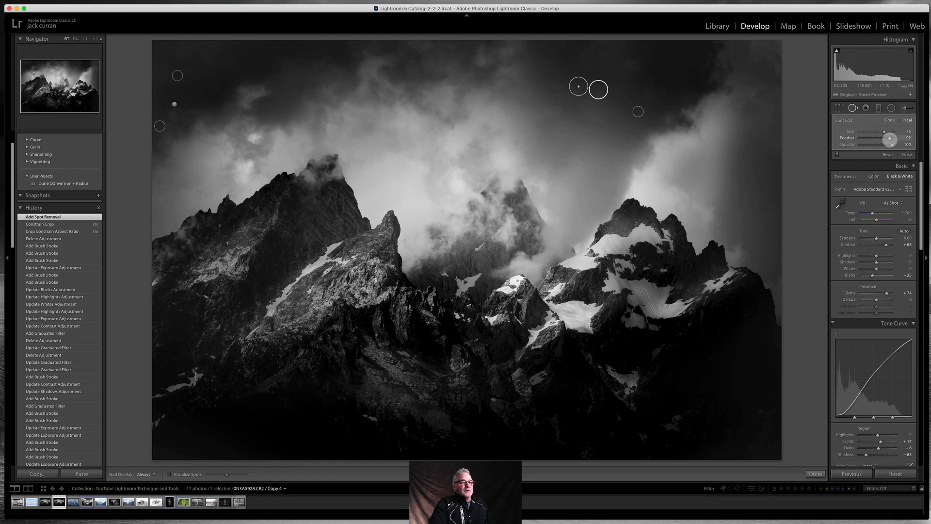
mouse_move(890, 138)
left_mouse_down()
mouse_move(872, 141)
mouse_move(894, 143)
left_mouse_up()
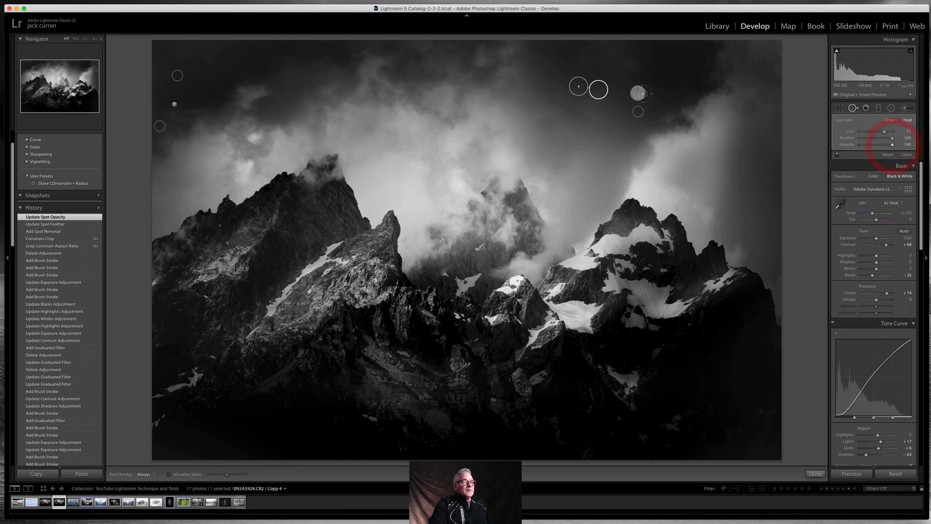
- Delete the selected heal spot in the dark upper sky and add two new heal spots there at 1:1 view
left_click(579, 87)
key("Delete")
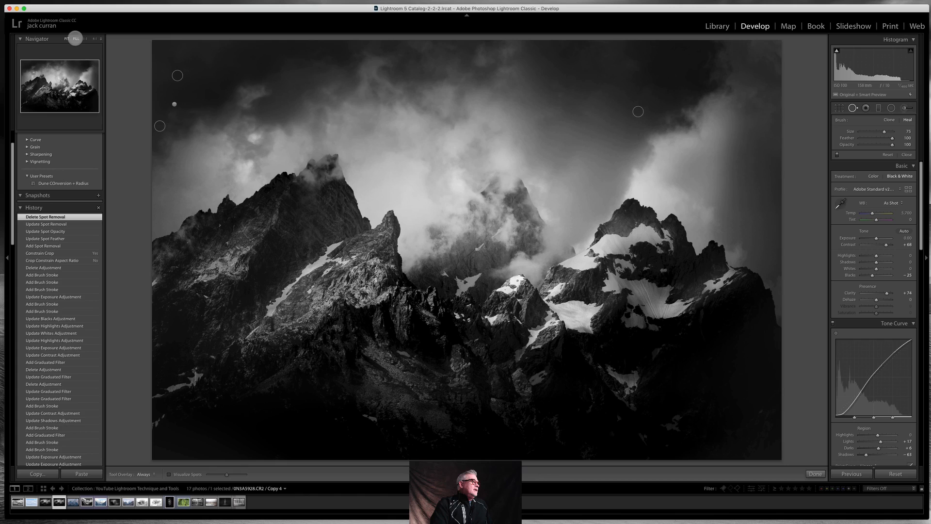
left_click(84, 39)
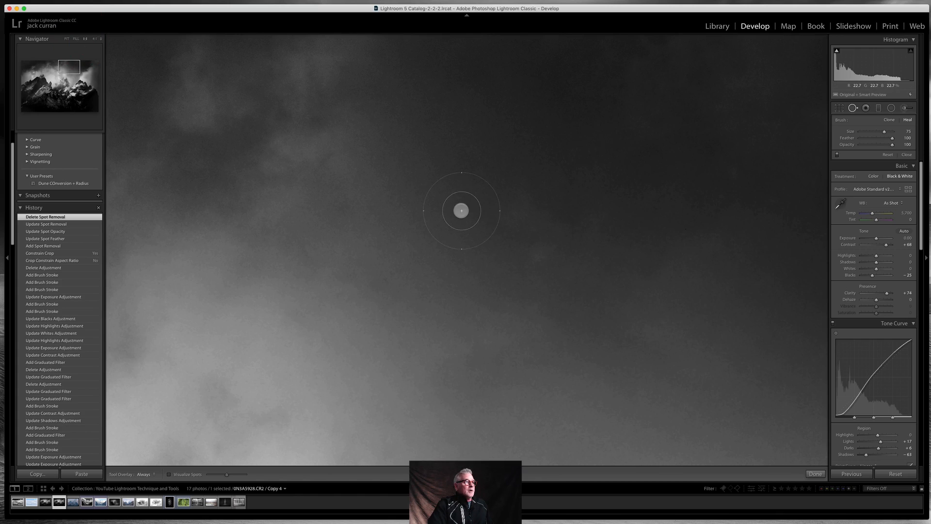
left_click(461, 210)
left_click(550, 237)
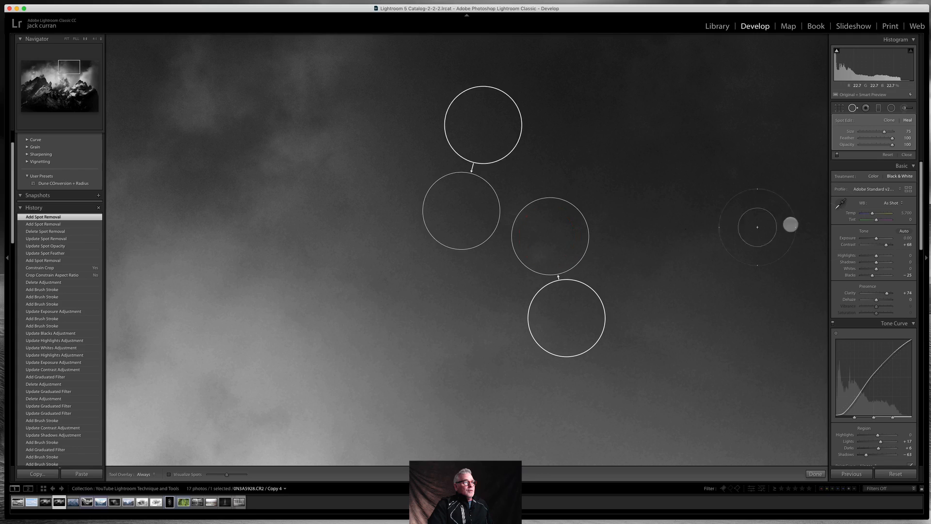
- Set the selected heal spot's opacity to 50 and close spot removal, returning to the full image
mouse_move(892, 145)
left_mouse_down()
mouse_move(870, 146)
mouse_move(881, 147)
left_mouse_up()
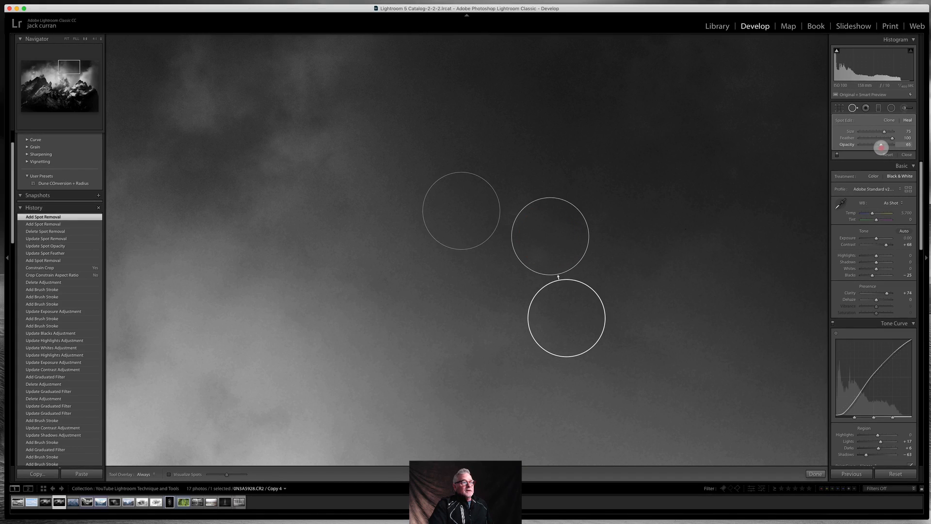
left_click(876, 146)
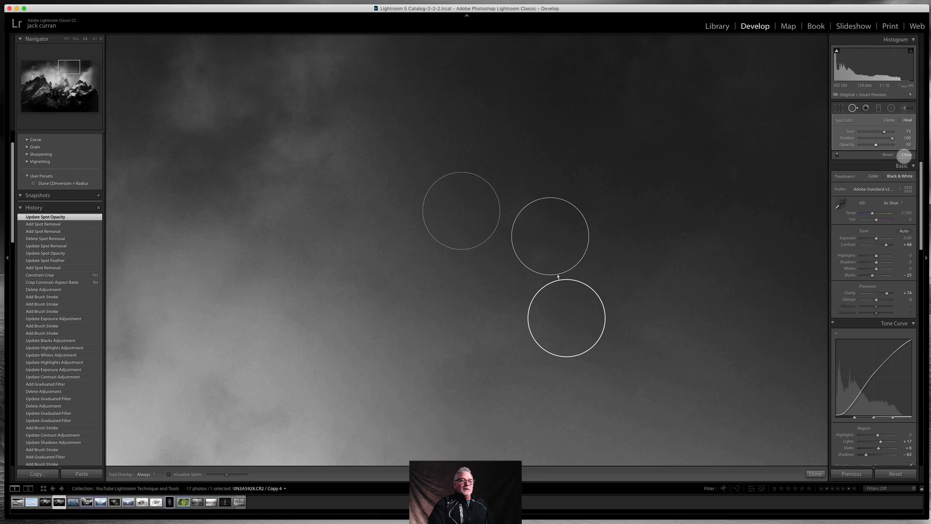
left_click(903, 153)
left_click(359, 190)
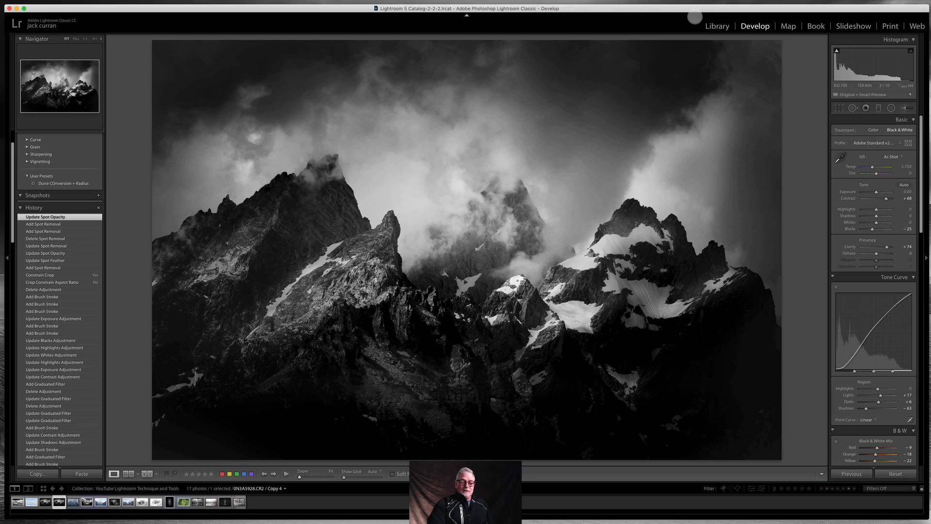
mouse_move(694, 2)
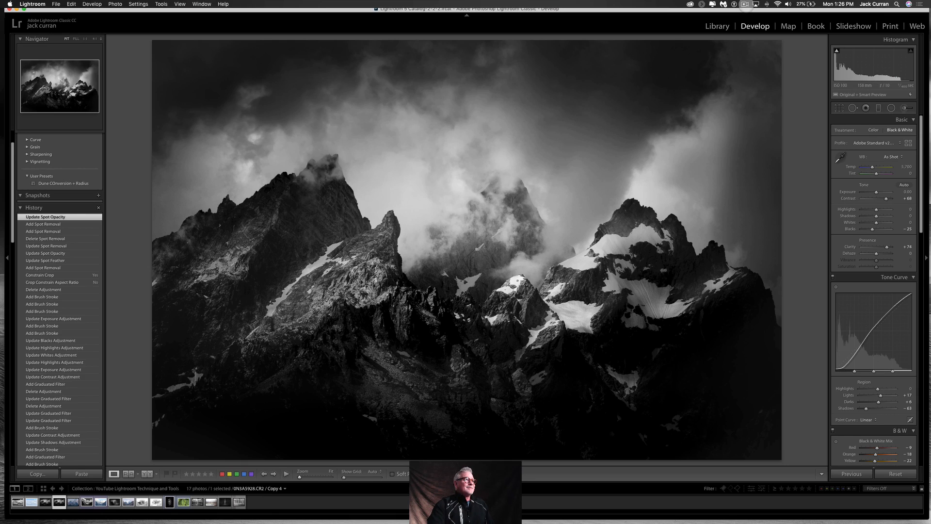
left_click(744, 4)
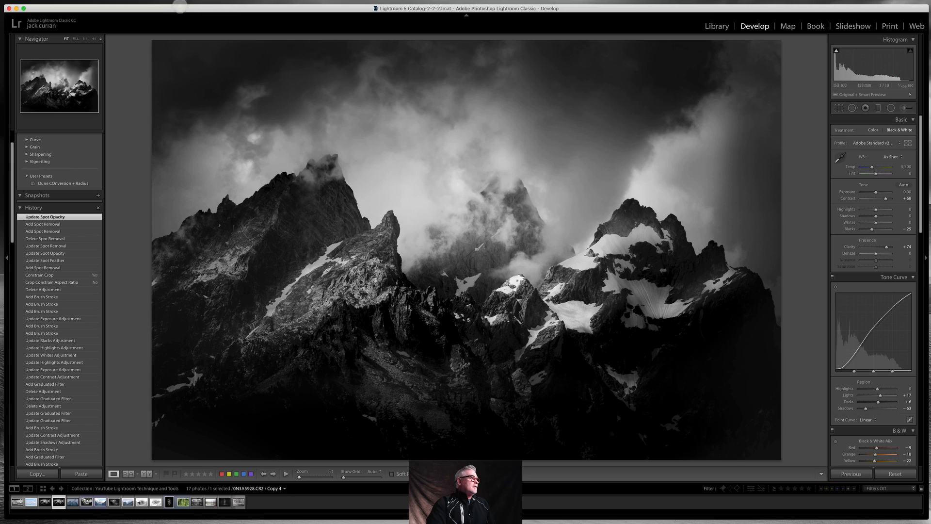
mouse_move(177, 3)
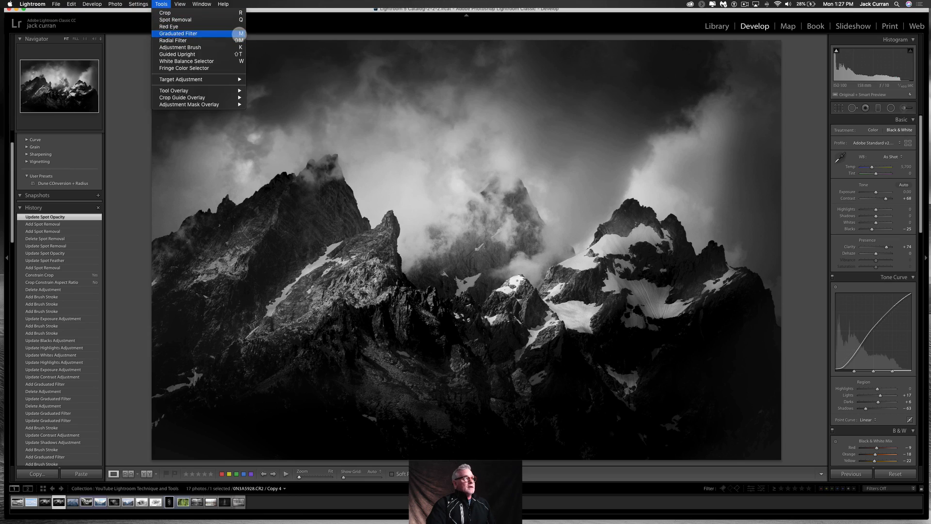
left_click(465, 34)
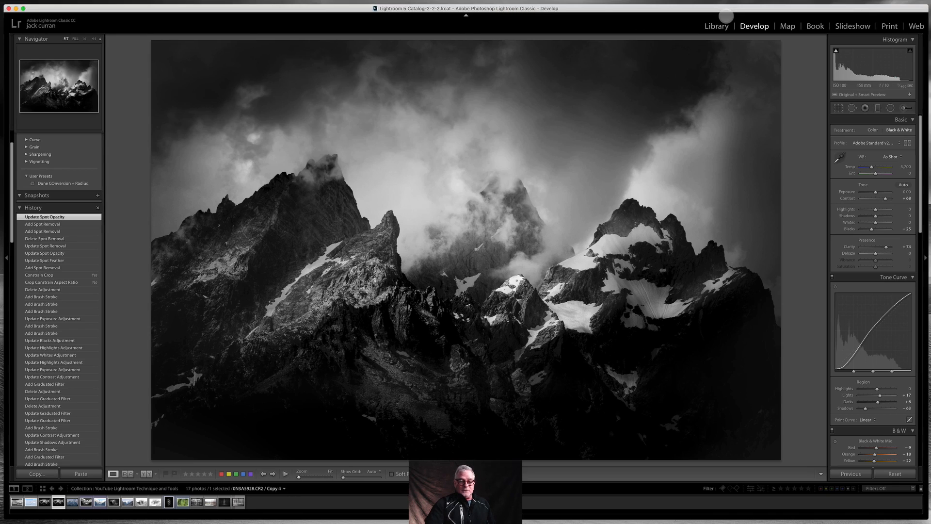
- Draw a slightly tilted graduated filter from the upper sky down to the peaks and set its exposure to 0.54
key("m")
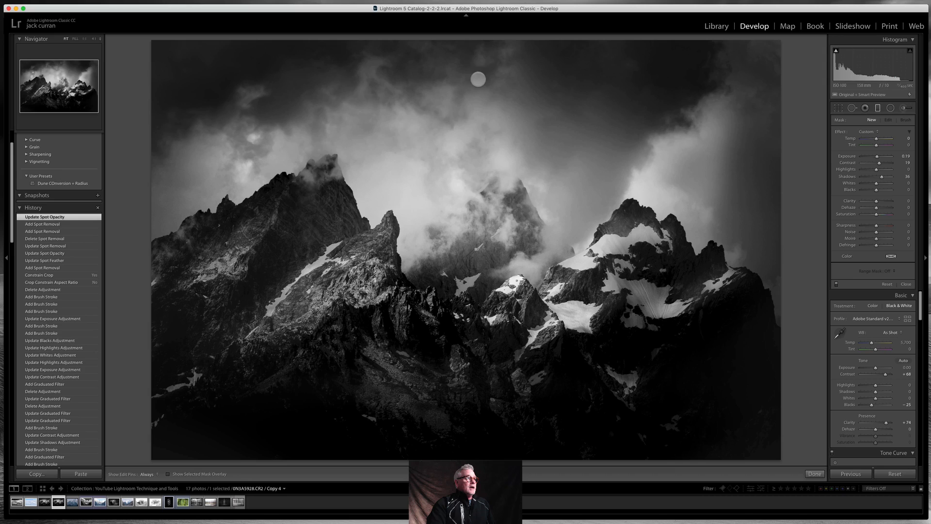
left_click_drag(475, 54, 436, 268)
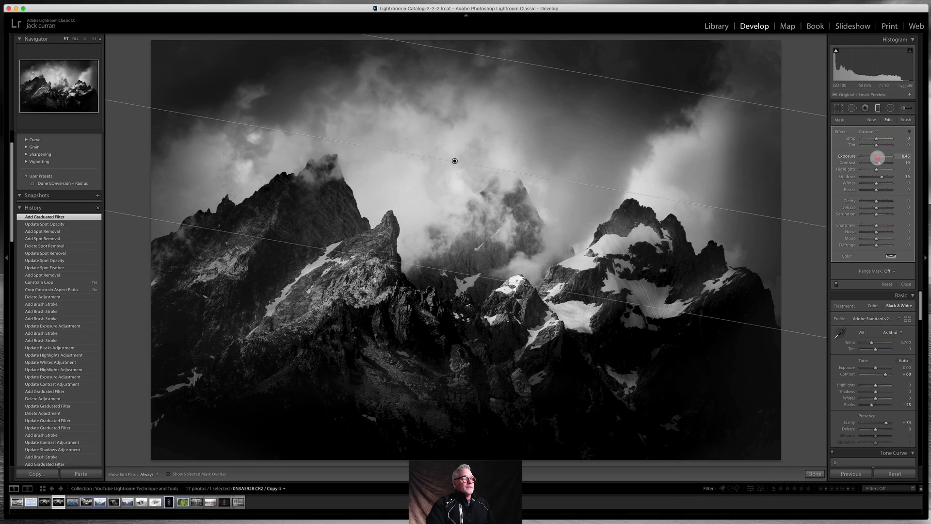
left_click_drag(878, 158, 879, 157)
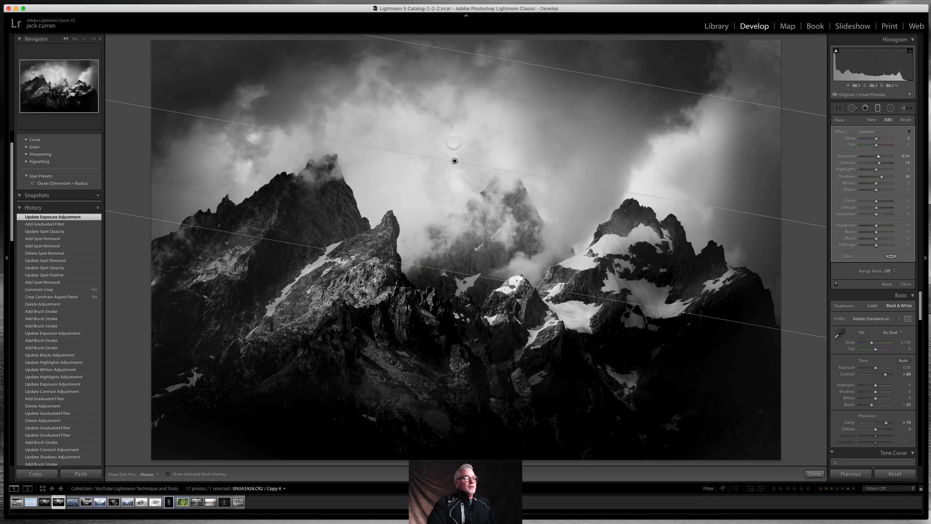
- Check the graduated filter's mask overlay and move the filter down until its centre lies beside the central peak
left_click_drag(455, 161, 455, 161)
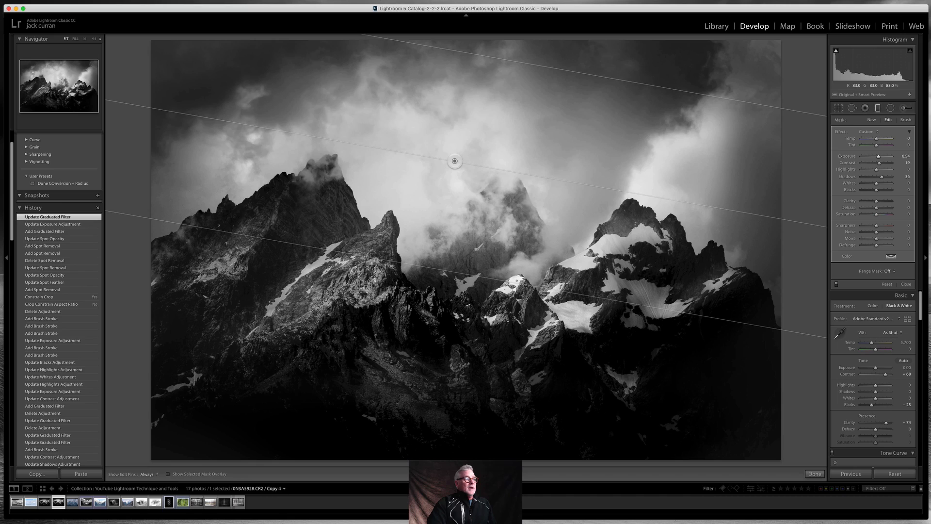
mouse_move(455, 162)
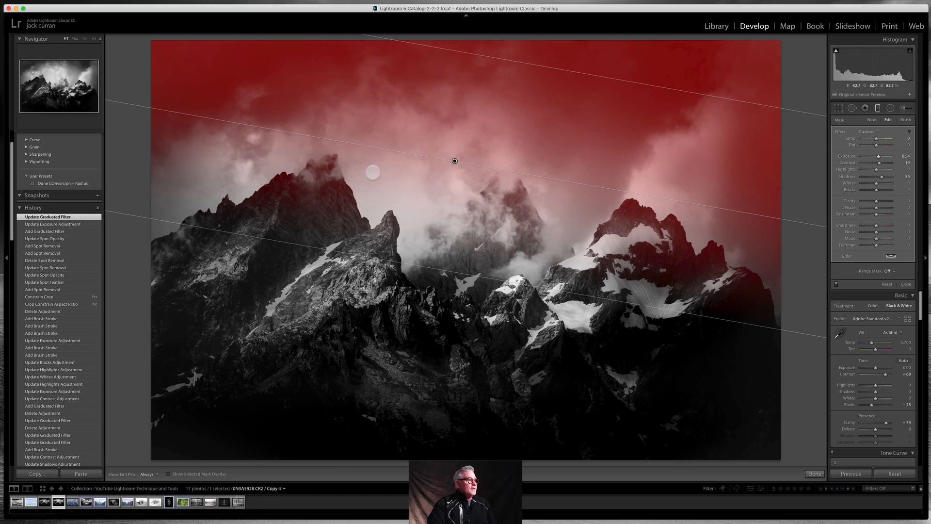
left_click_drag(454, 165, 442, 231)
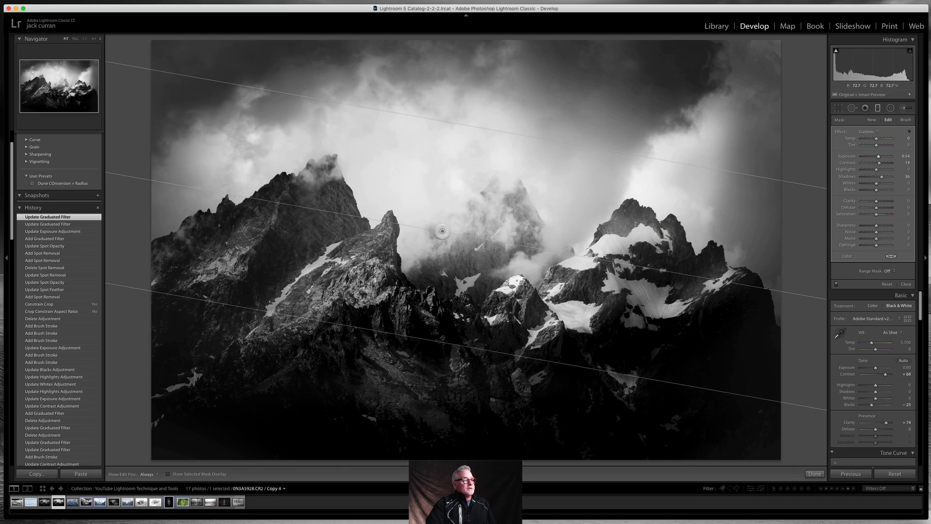
mouse_move(443, 232)
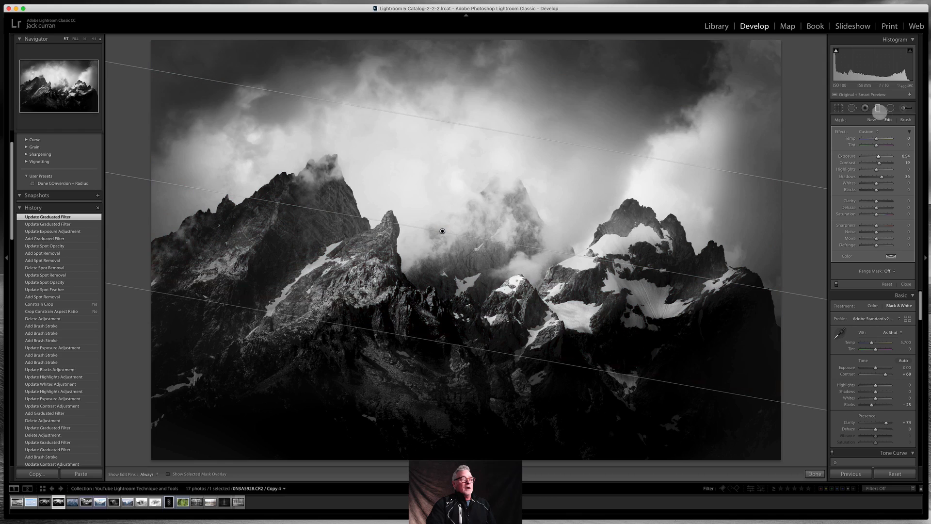
- Brush the graduated filter's mask over the left peak with the edit pins hidden and a brush size of 10
left_click(906, 120)
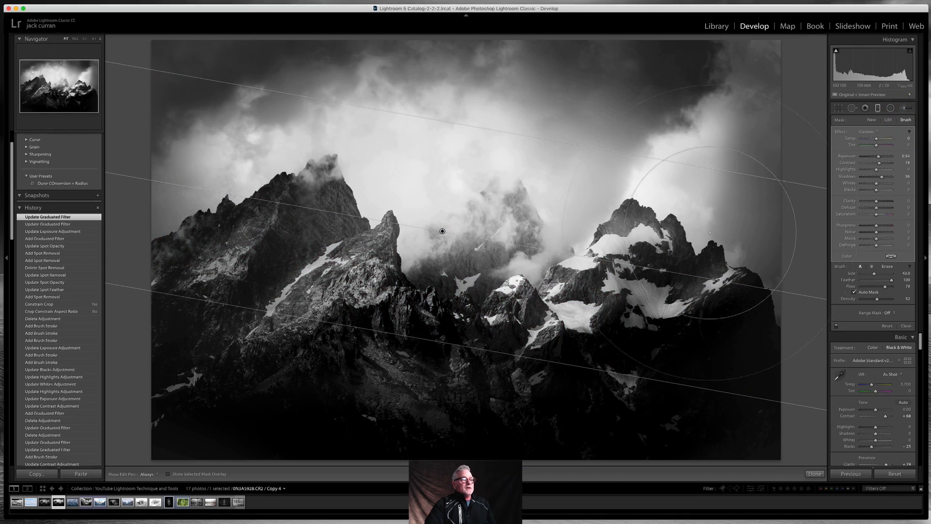
scroll(654, 247, "down", 4)
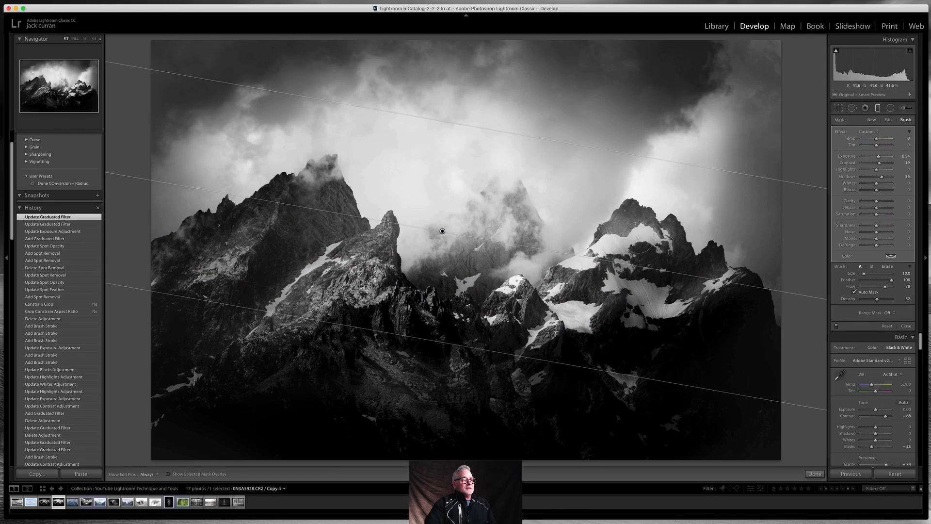
key("h")
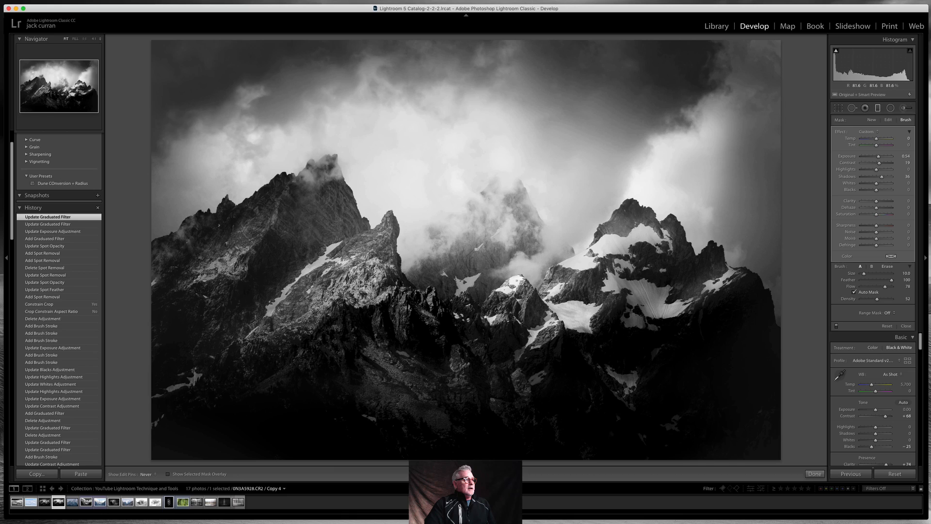
left_click_drag(335, 219, 332, 196)
- Brush the filter's mask over the dark upper sky, left slope and central peak at size 18, and close the graduated filter
scroll(295, 128, "up", 3)
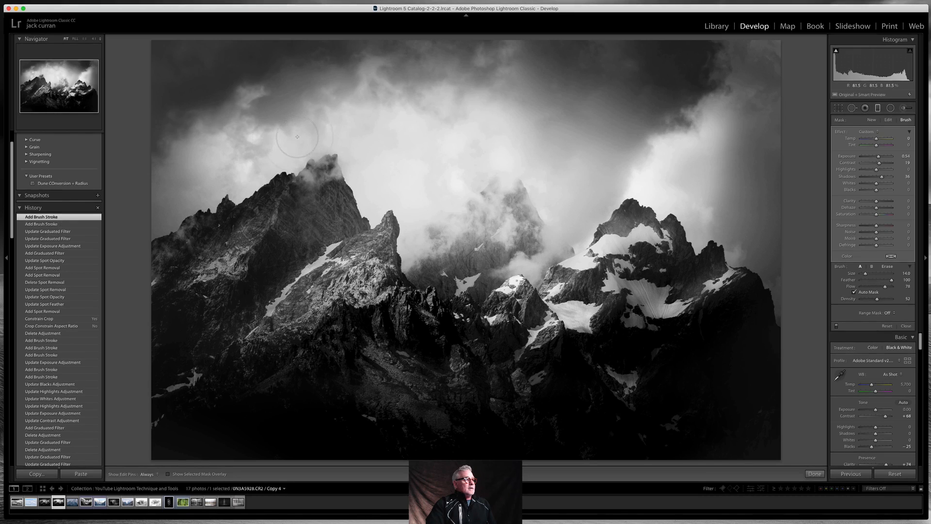
key("h")
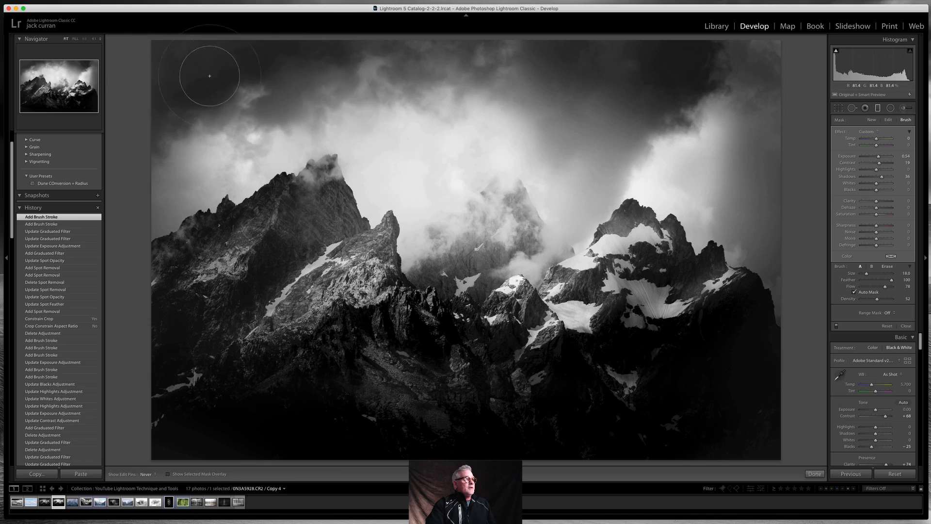
mouse_move(392, 75)
left_mouse_down()
mouse_move(614, 57)
mouse_move(609, 96)
mouse_move(666, 117)
mouse_move(768, 63)
mouse_move(799, 63)
left_mouse_up()
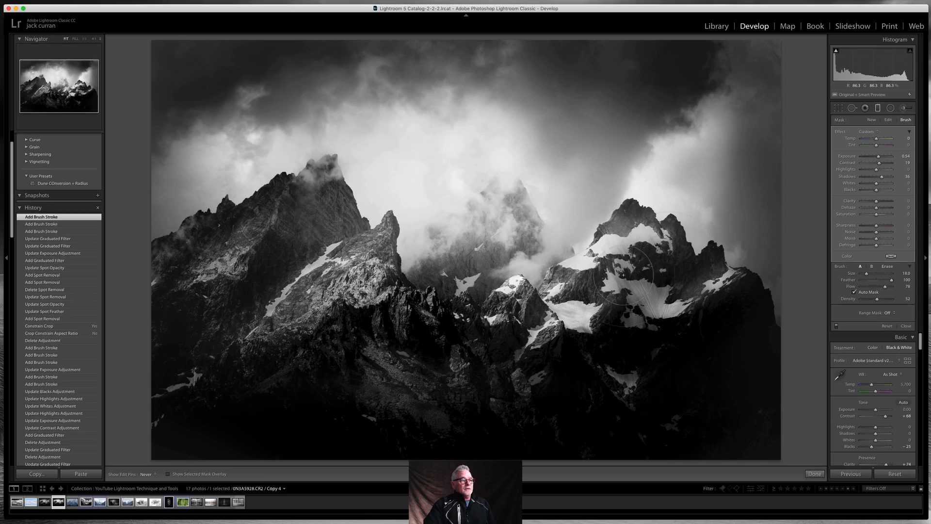
key("h")
left_click_drag(271, 258, 291, 244)
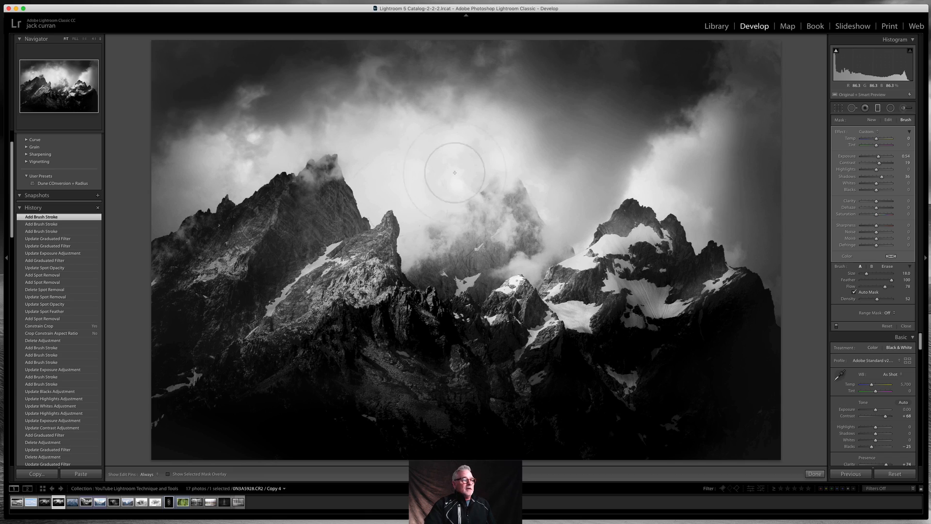
key("h")
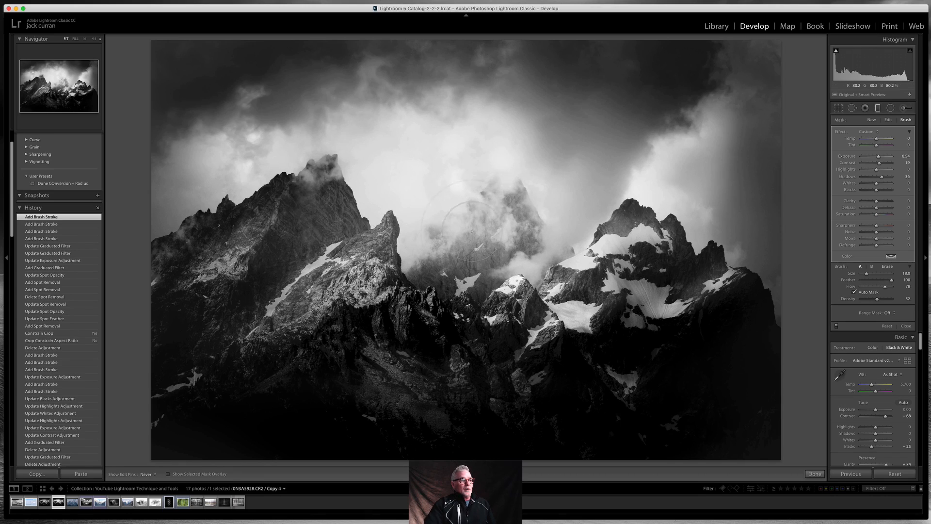
left_click(535, 209)
left_click(907, 326)
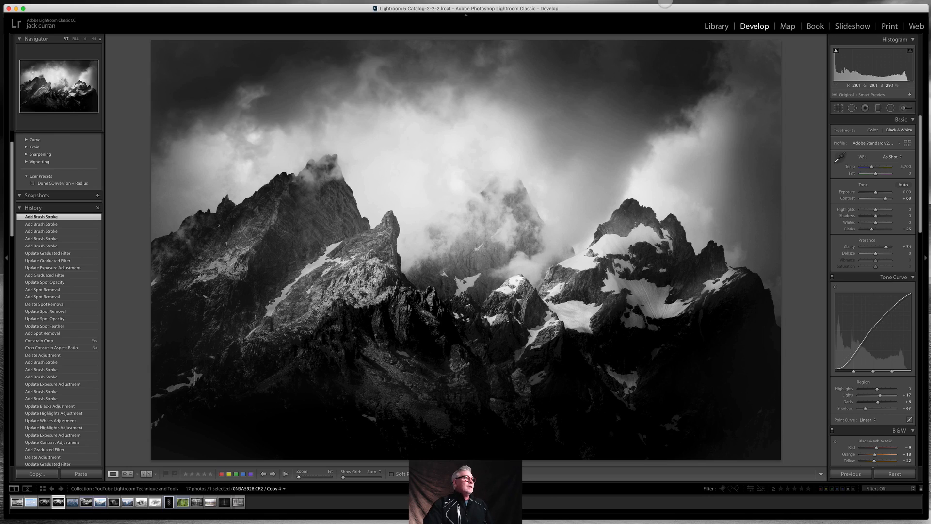
mouse_move(672, 10)
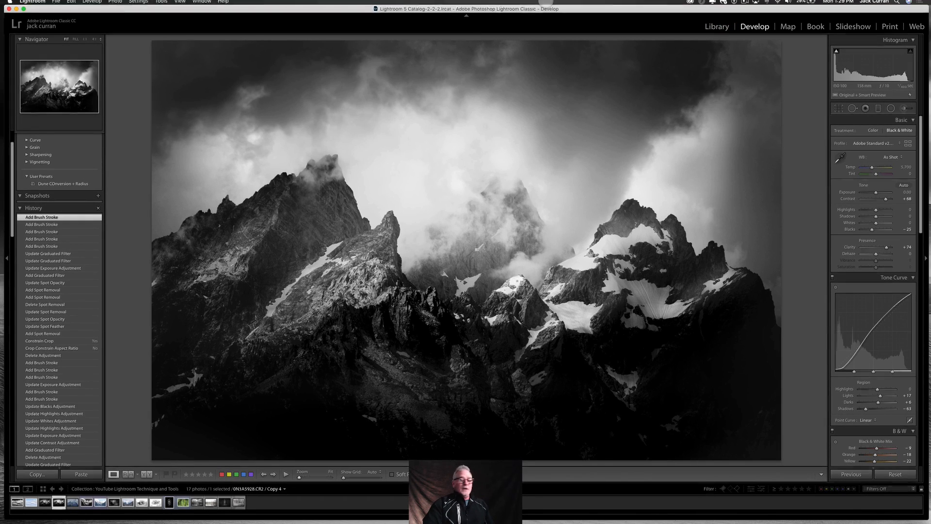
left_click(745, 4)
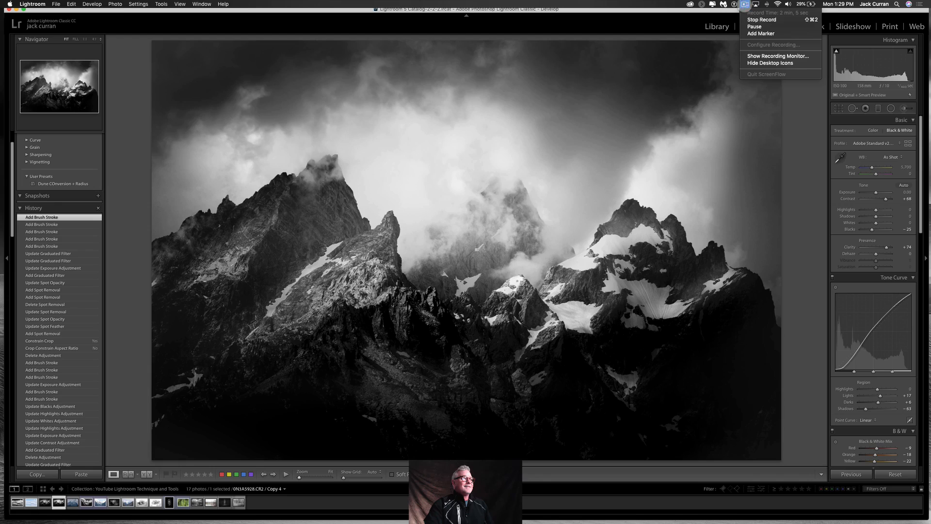
left_click(749, 20)
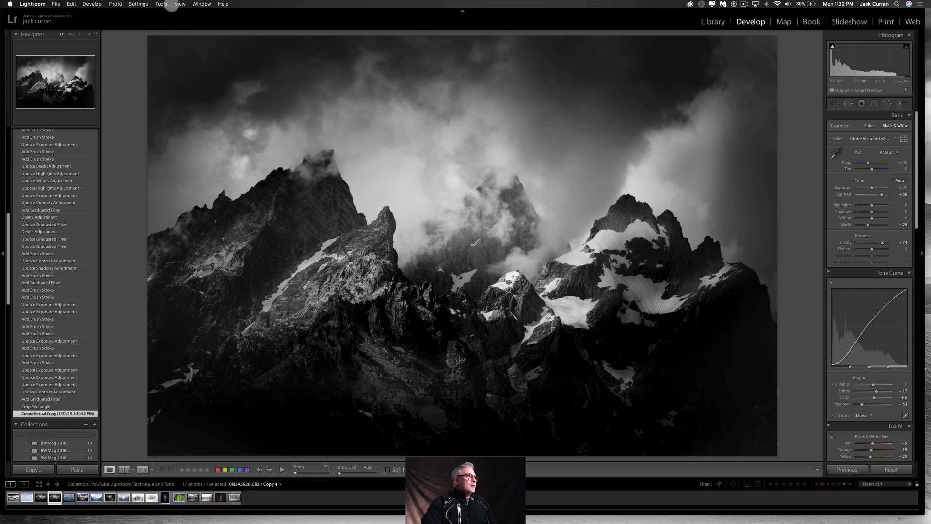
left_click(164, 5)
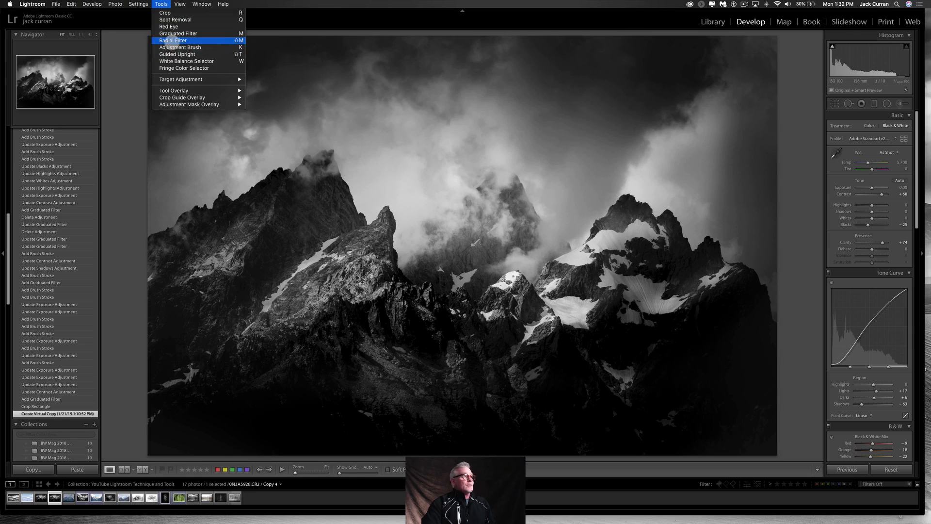
left_click(535, 122)
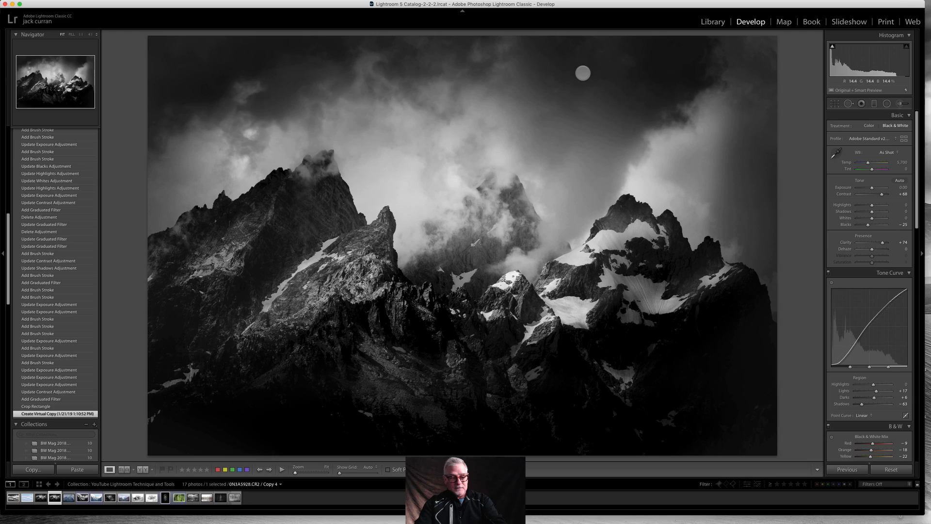
- Draw a large elliptical radial filter centred on the left peak, with its effect settings reset and exposure set to 1.92
key("shift+m")
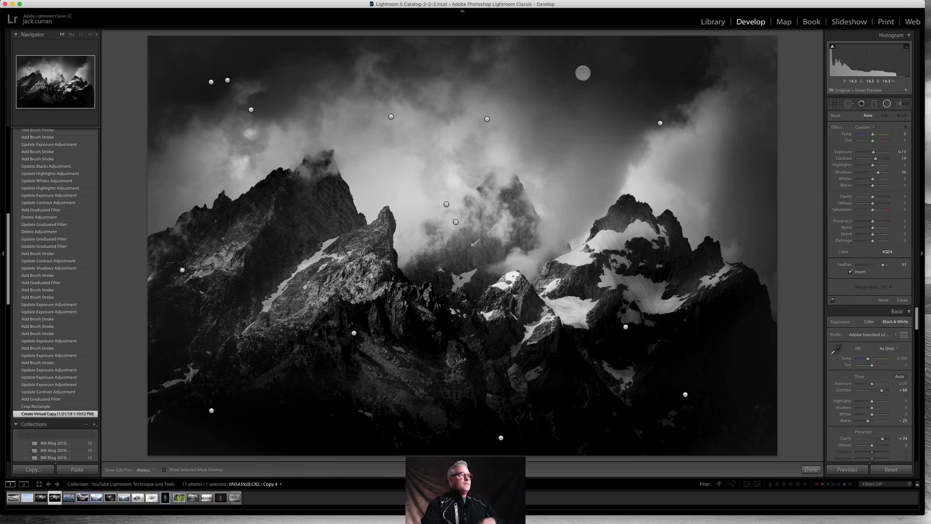
left_click_drag(302, 203, 561, 318)
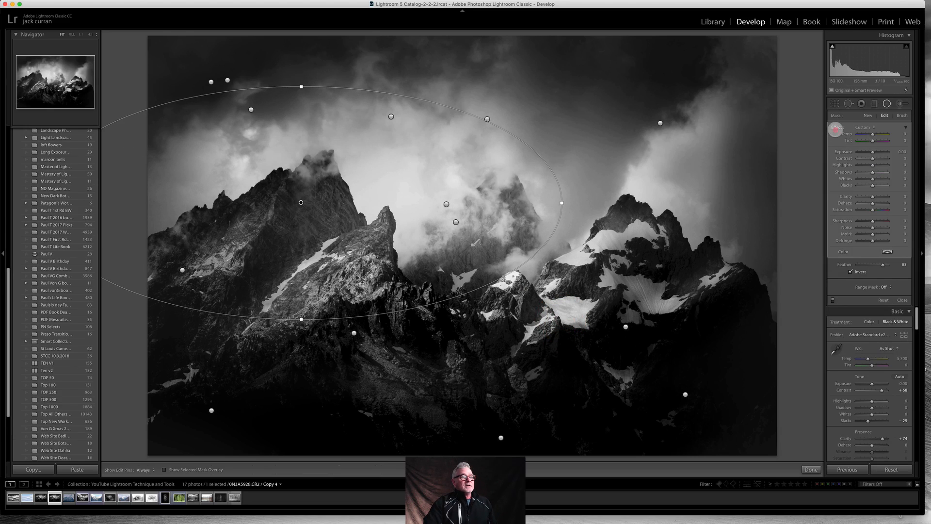
double_click(835, 129)
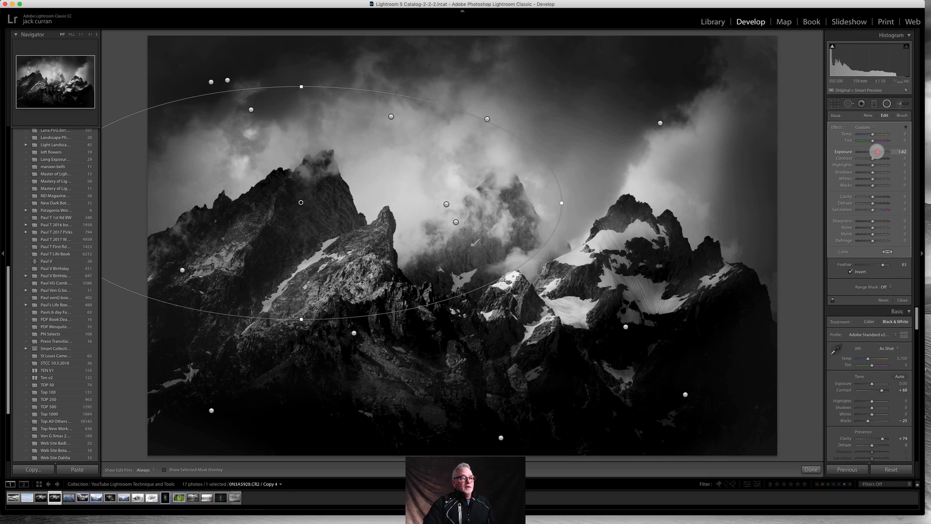
left_click_drag(877, 152, 880, 152)
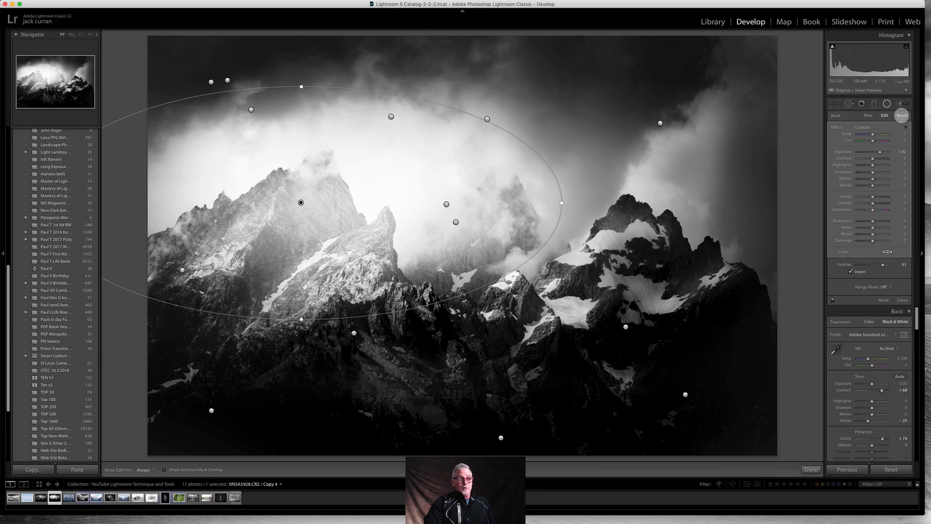
- Brush the radial filter's mask over the left peak with the edit pins hidden and a brush size of 11
left_click(901, 115)
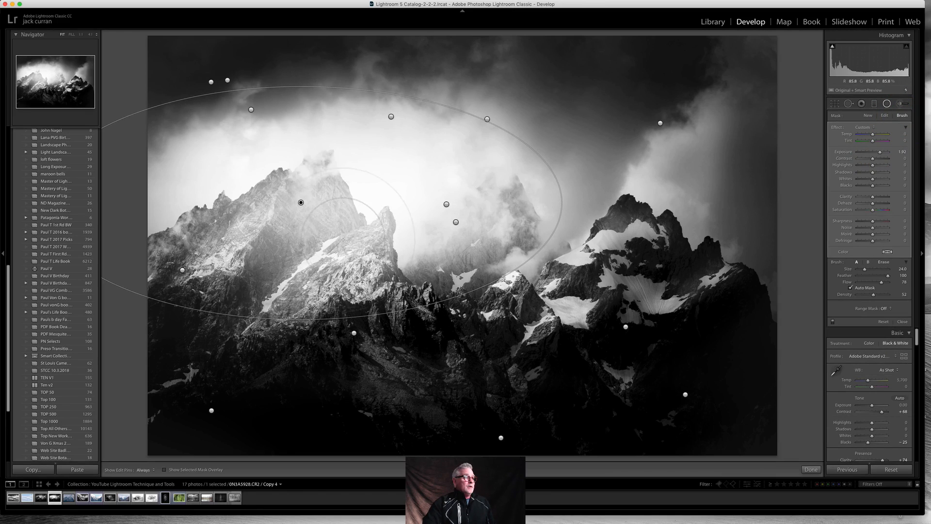
scroll(343, 239, "down", 1)
mouse_move(316, 232)
left_mouse_down()
mouse_move(286, 235)
mouse_move(307, 211)
mouse_move(295, 236)
left_mouse_up()
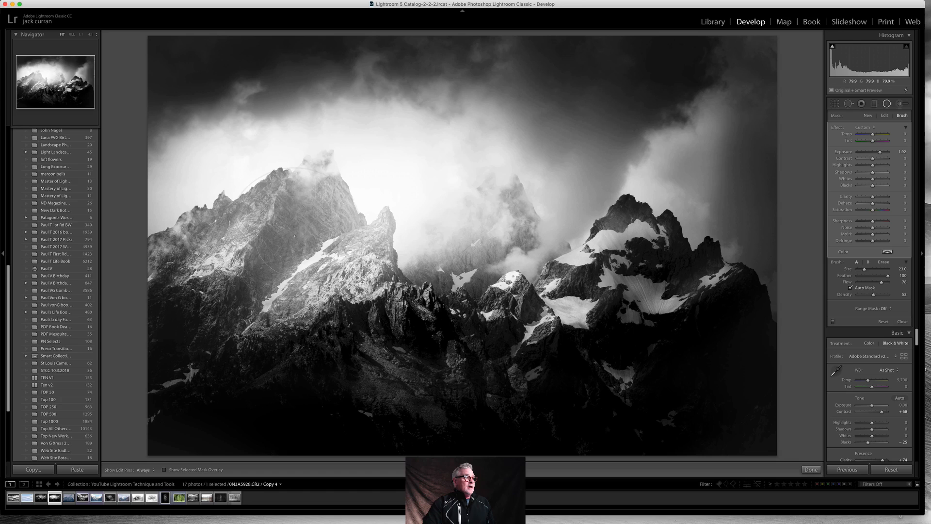
scroll(301, 232, "down", 10)
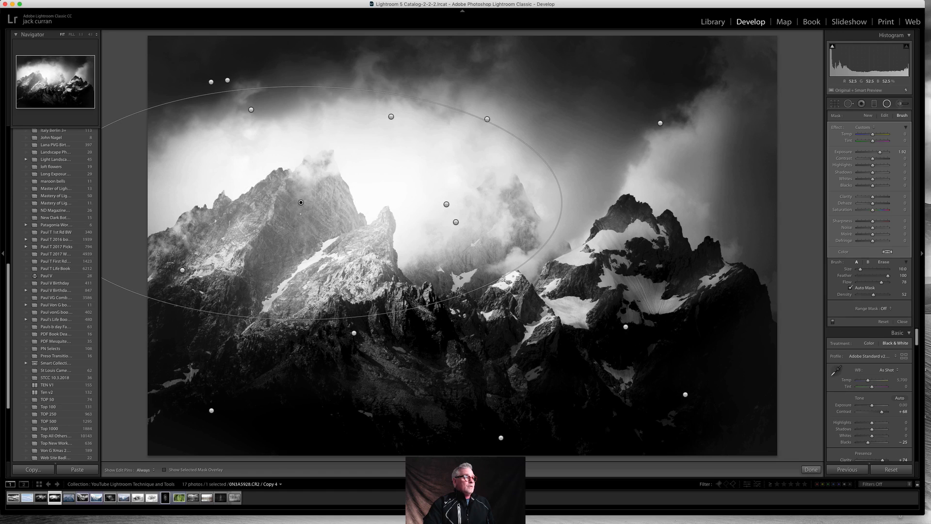
scroll(301, 214, "up", 1)
key("h")
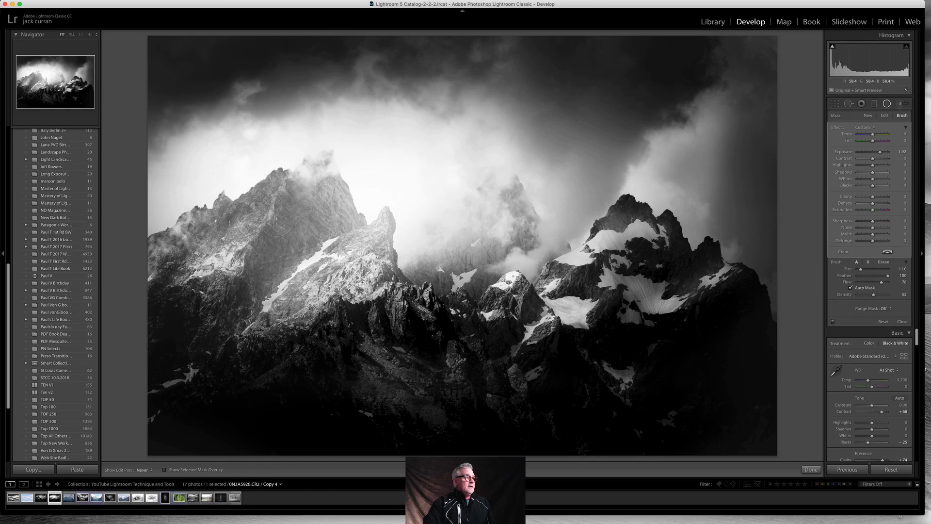
mouse_move(277, 219)
left_mouse_down()
mouse_move(317, 214)
mouse_move(319, 178)
mouse_move(314, 240)
mouse_move(339, 218)
left_mouse_up()
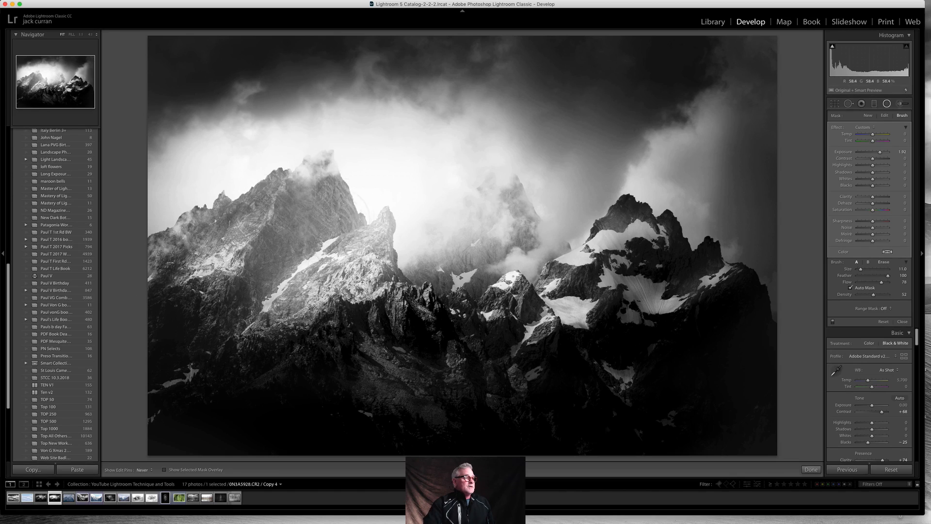
key("h")
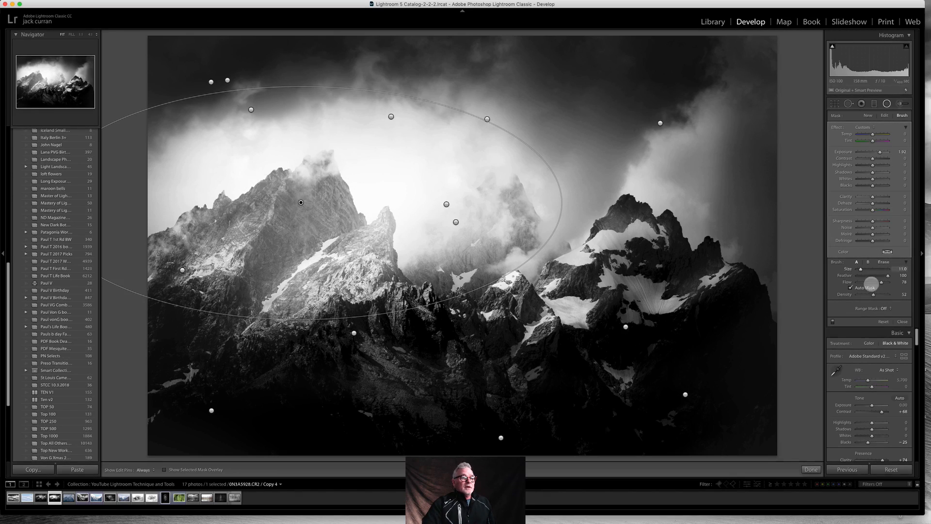
- Brush the radial filter's mask over the left peak at maximum density, and over the left and central peaks at minimum density
left_click_drag(873, 294, 887, 294)
mouse_move(335, 243)
left_mouse_down()
mouse_move(291, 237)
mouse_move(313, 199)
mouse_move(259, 238)
left_mouse_up()
left_click_drag(887, 294, 858, 295)
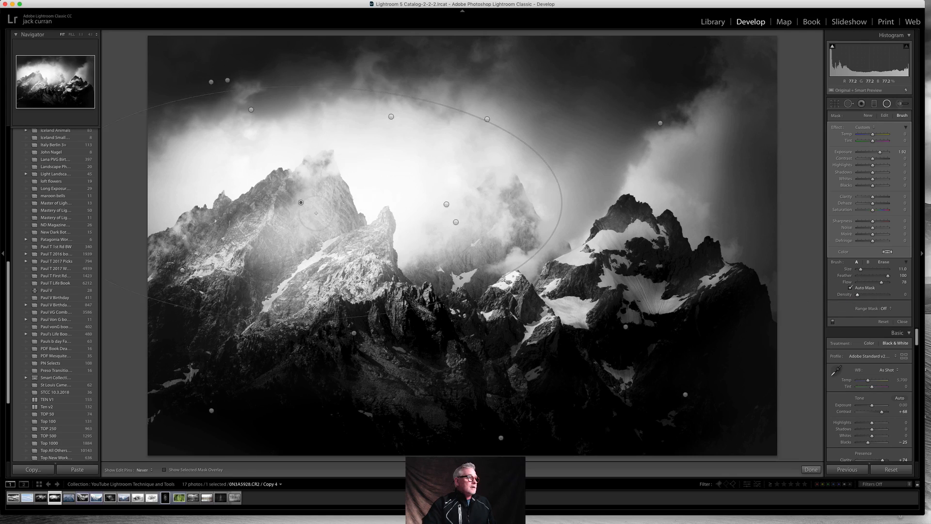
mouse_move(332, 221)
left_mouse_down()
mouse_move(276, 249)
mouse_move(304, 175)
mouse_move(317, 183)
mouse_move(315, 225)
mouse_move(331, 235)
mouse_move(290, 238)
mouse_move(254, 278)
mouse_move(263, 244)
mouse_move(241, 301)
mouse_move(268, 262)
mouse_move(381, 221)
mouse_move(262, 220)
mouse_move(201, 246)
mouse_move(174, 229)
mouse_move(162, 252)
mouse_move(271, 256)
mouse_move(330, 186)
mouse_move(312, 148)
mouse_move(313, 204)
mouse_move(329, 165)
mouse_move(335, 233)
mouse_move(466, 280)
mouse_move(564, 252)
mouse_move(555, 219)
mouse_move(472, 241)
mouse_move(467, 233)
mouse_move(454, 268)
left_mouse_up()
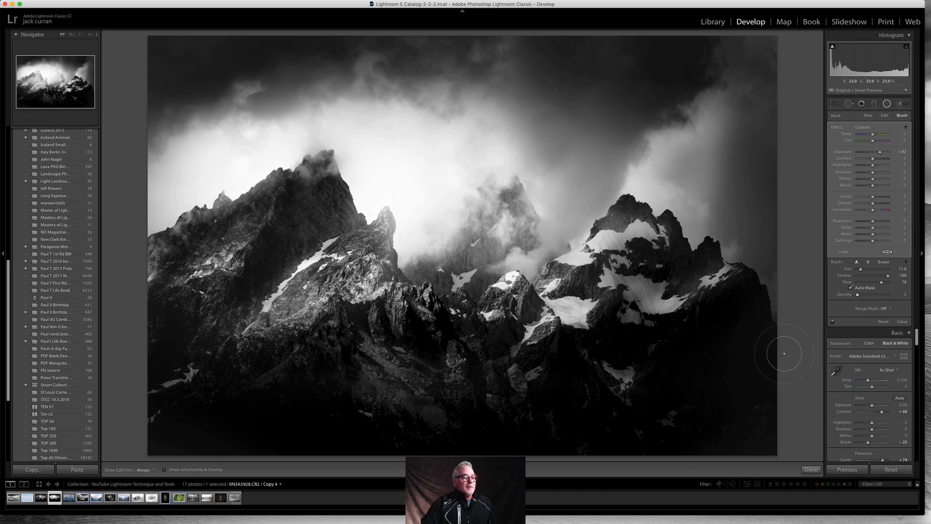
key("h")
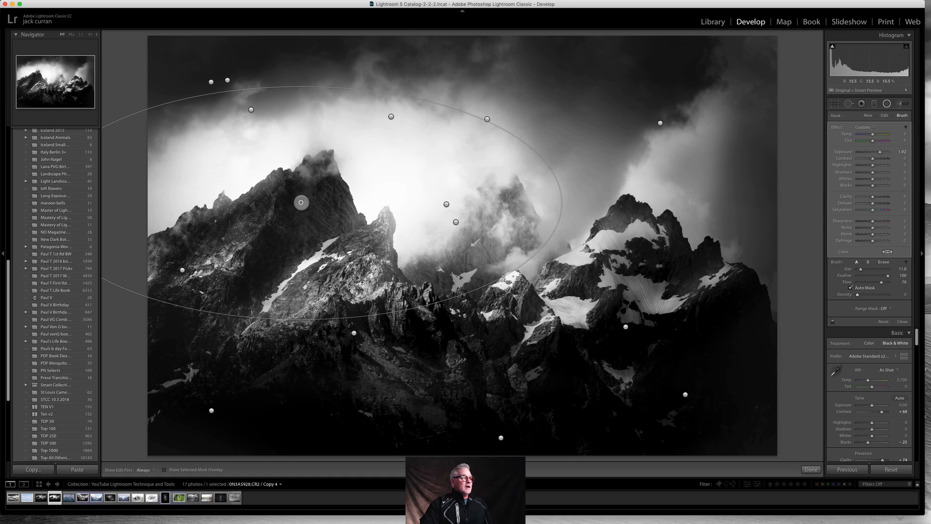
- Check the radial filter's mask overlay, move the filter down the left mountain and delete it
mouse_move(302, 203)
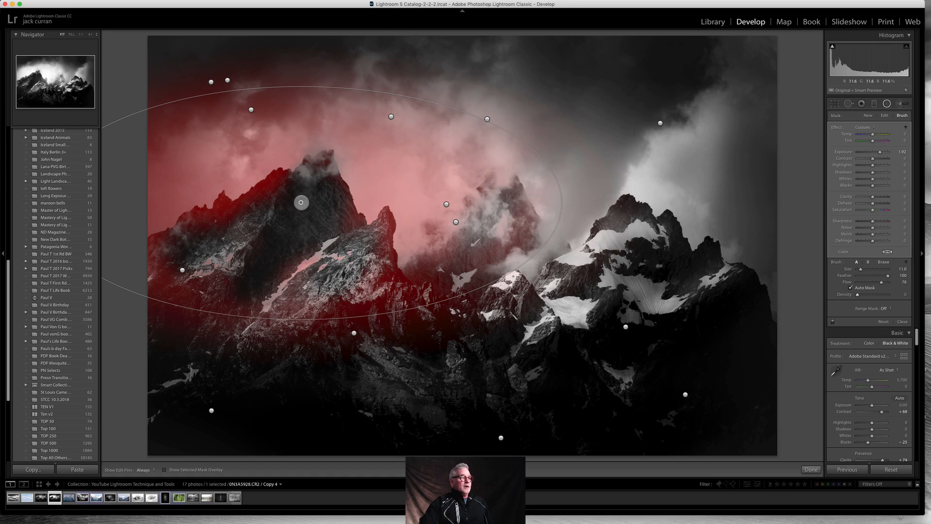
mouse_move(301, 203)
left_mouse_down()
mouse_move(272, 193)
mouse_move(264, 222)
mouse_move(326, 247)
mouse_move(307, 228)
mouse_move(258, 253)
mouse_move(269, 272)
mouse_move(318, 258)
mouse_move(309, 218)
left_mouse_up()
left_click_drag(294, 209, 302, 269)
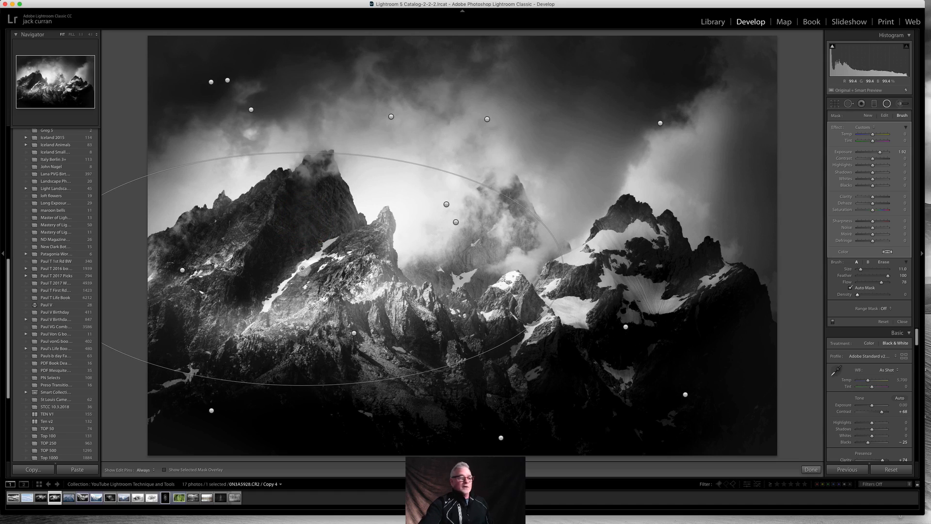
key("Delete")
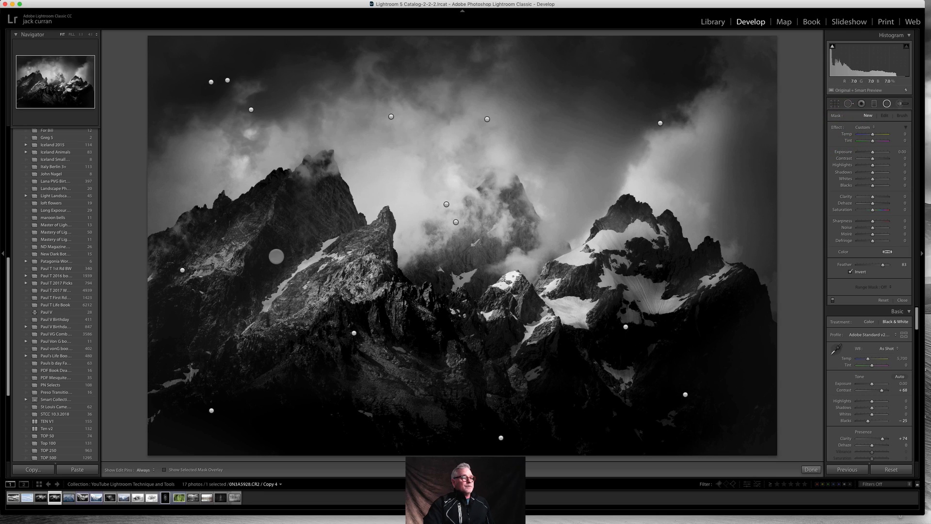
- Draw a new elliptical radial filter centred on the left mountain's slope and close the Radial Filter tool
left_click_drag(274, 245, 445, 360)
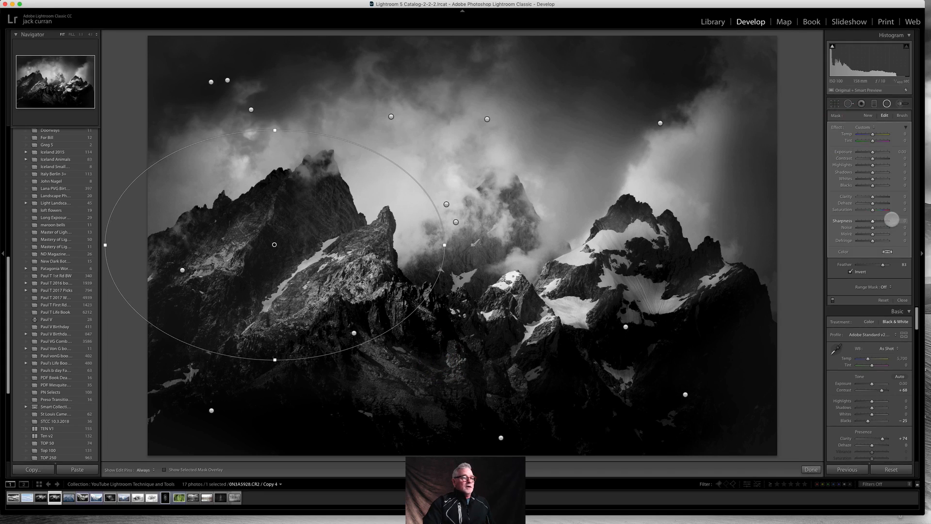
mouse_move(873, 196)
left_mouse_down()
mouse_move(907, 197)
mouse_move(874, 201)
left_mouse_up()
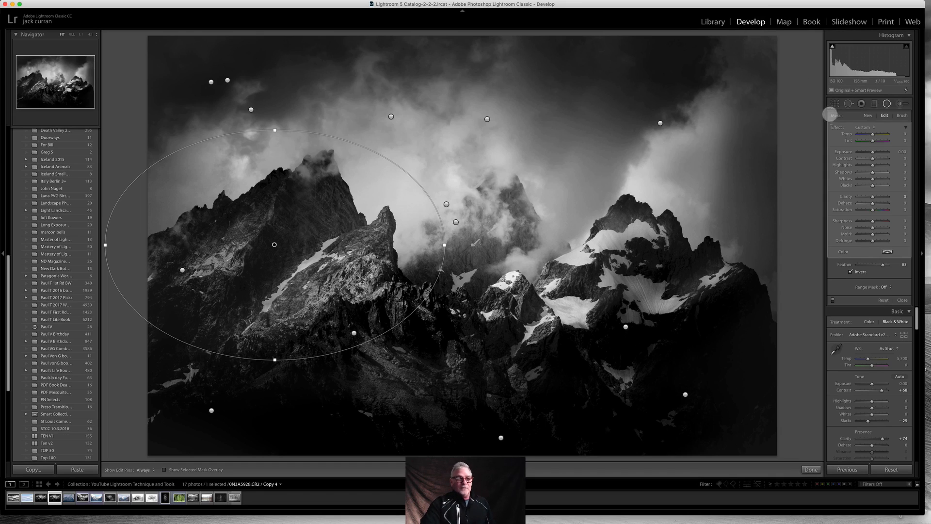
left_click(902, 300)
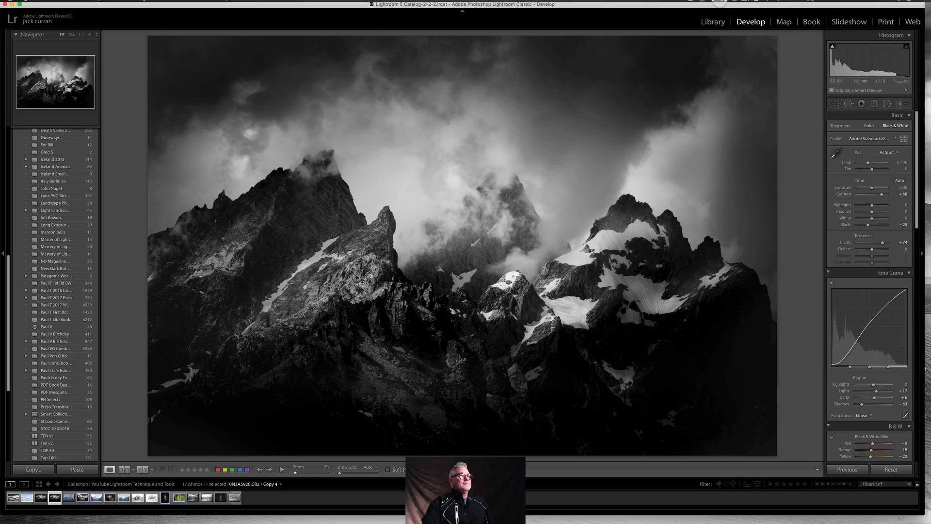
- Look up the Adjustment Brush among the tool commands and activate it
left_click(745, 4)
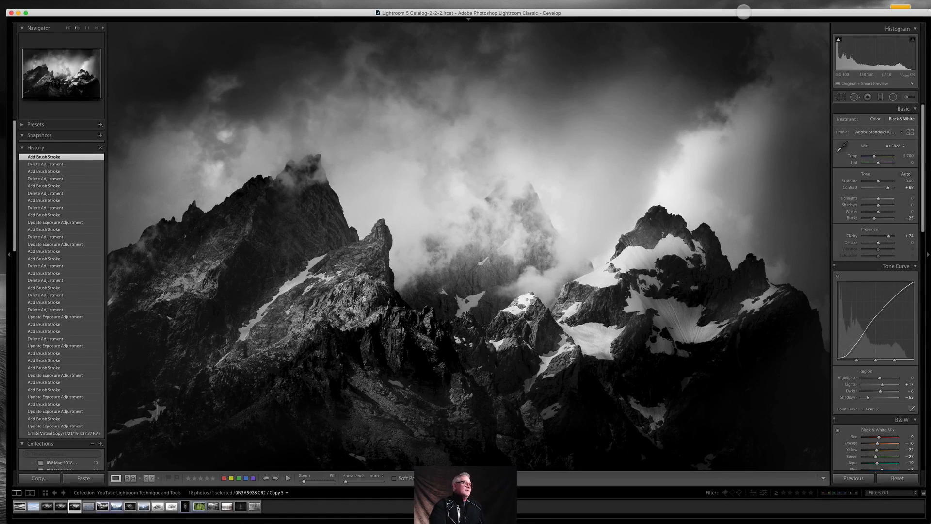
left_click_drag(287, 13, 287, 8)
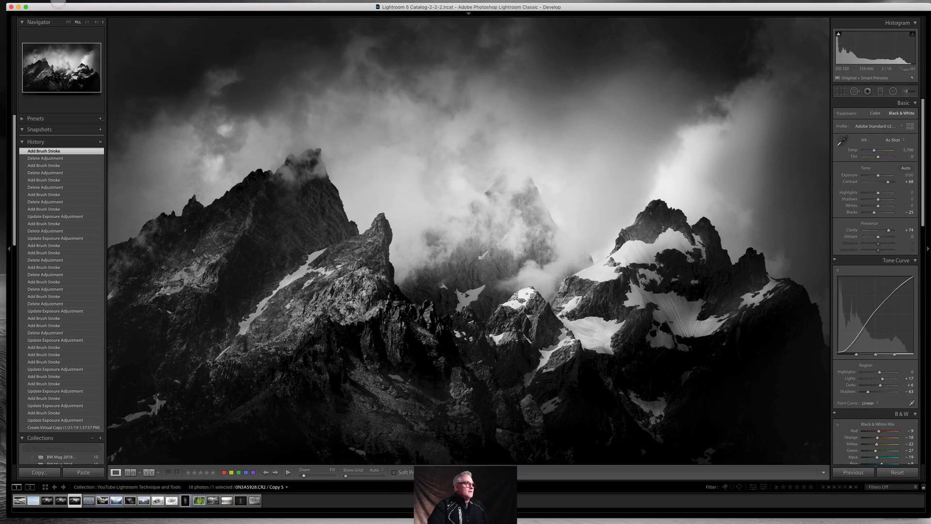
mouse_move(113, 1)
left_click(161, 4)
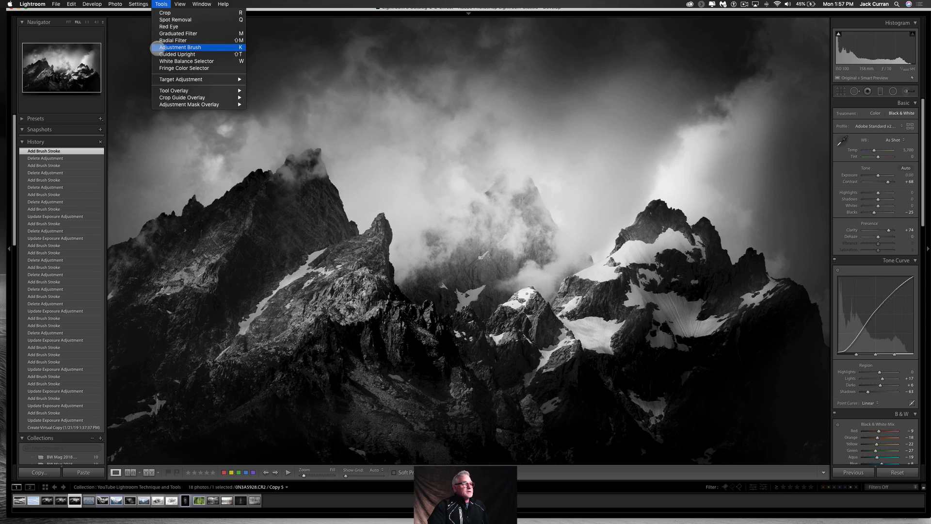
left_click(351, 10)
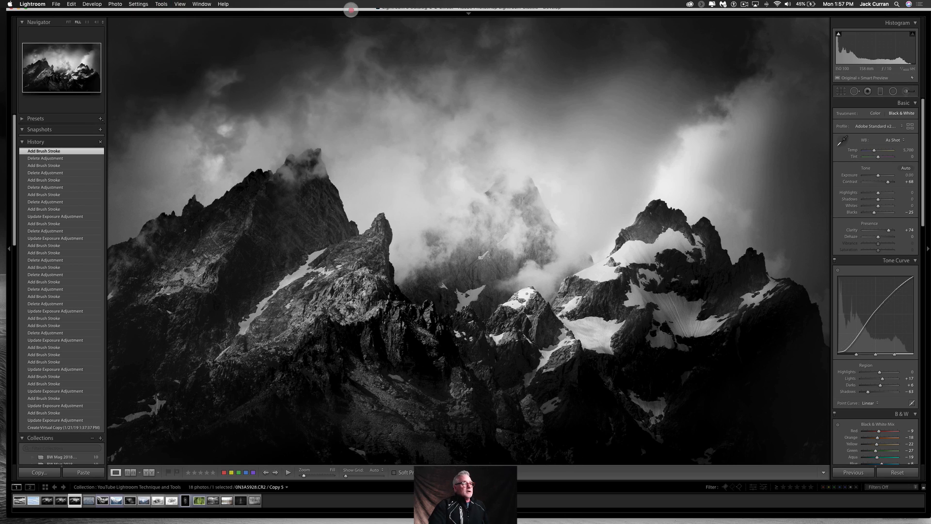
key("k")
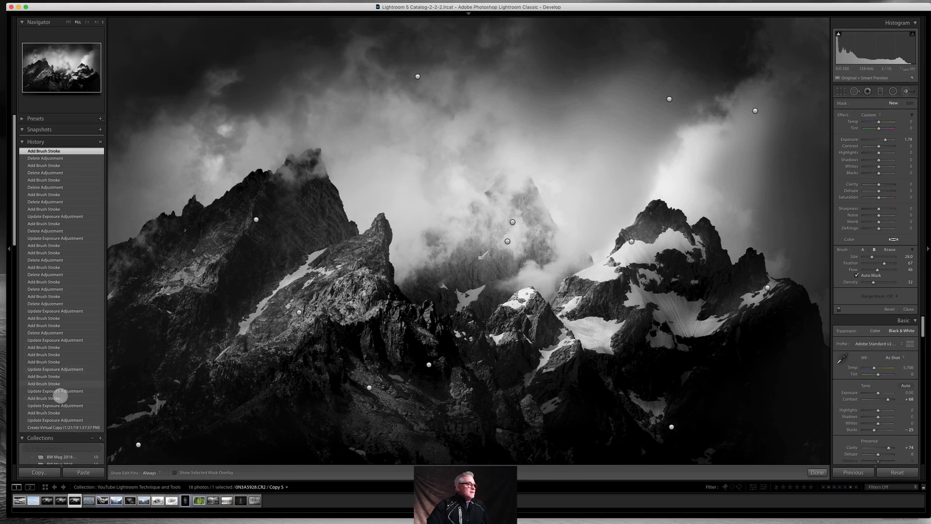
- Switch to the photo's Copy 4, reset the brush effect settings, and close and reopen the Adjustment Brush
left_click(61, 500)
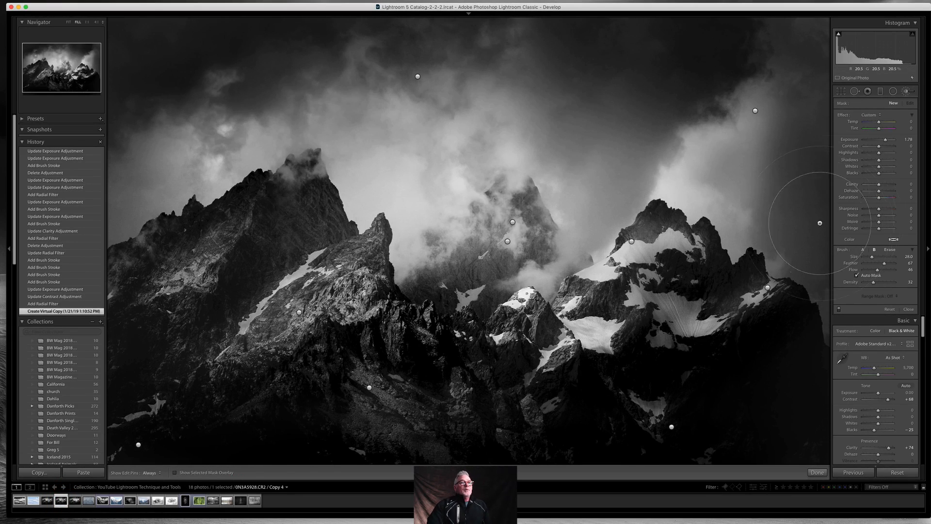
double_click(845, 115)
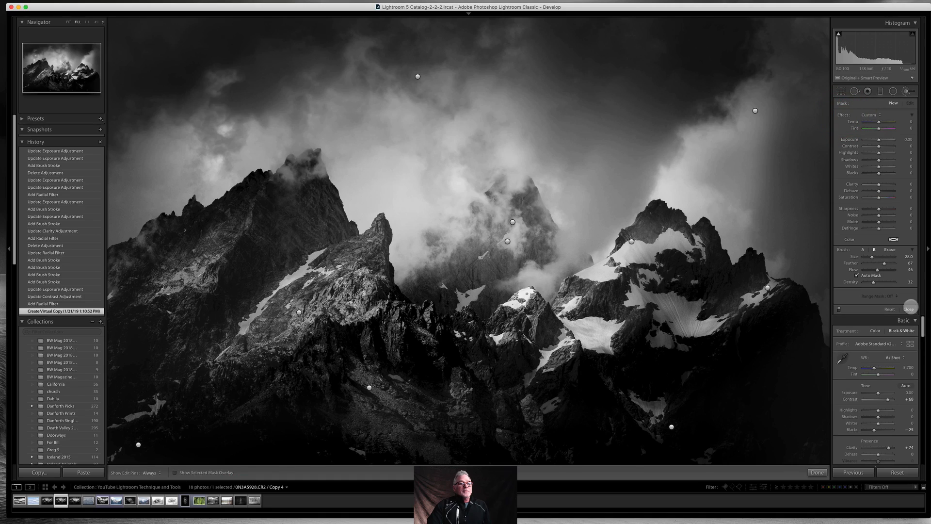
left_click(909, 309)
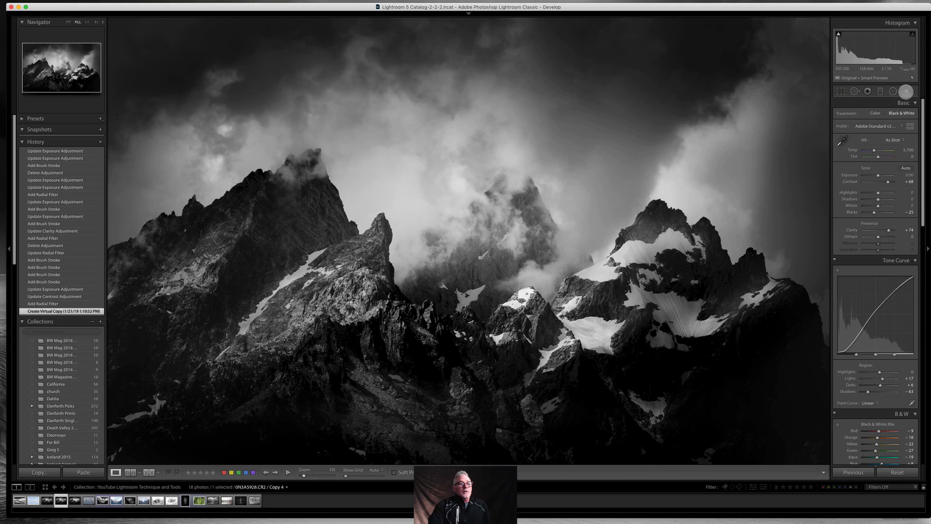
left_click(906, 91)
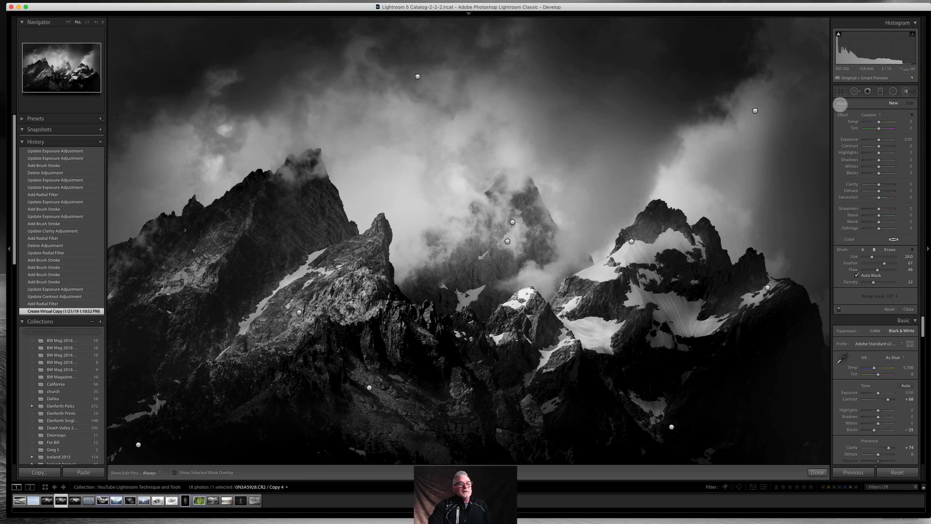
- Inspect the existing brush adjustment on the bright cloud above the right peak, and start a new adjustment with brush B
left_click(756, 111)
mouse_move(755, 111)
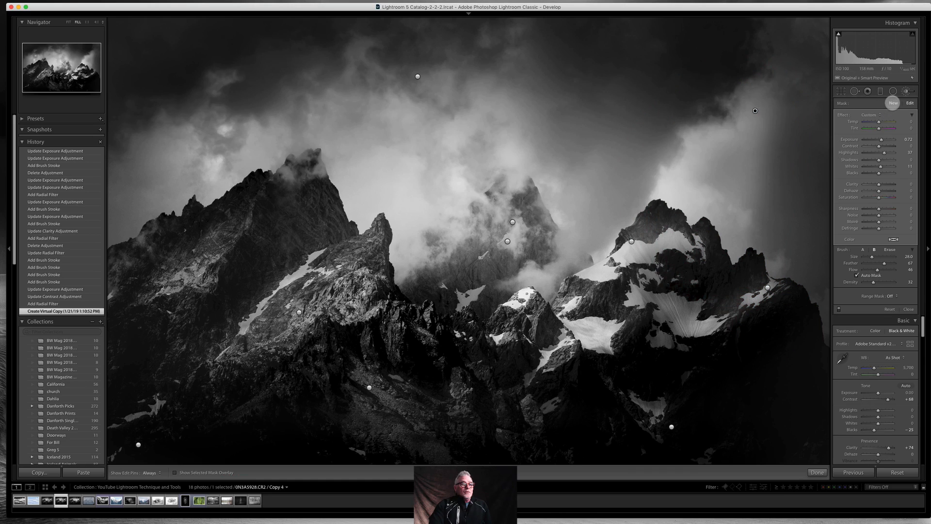
left_click(893, 103)
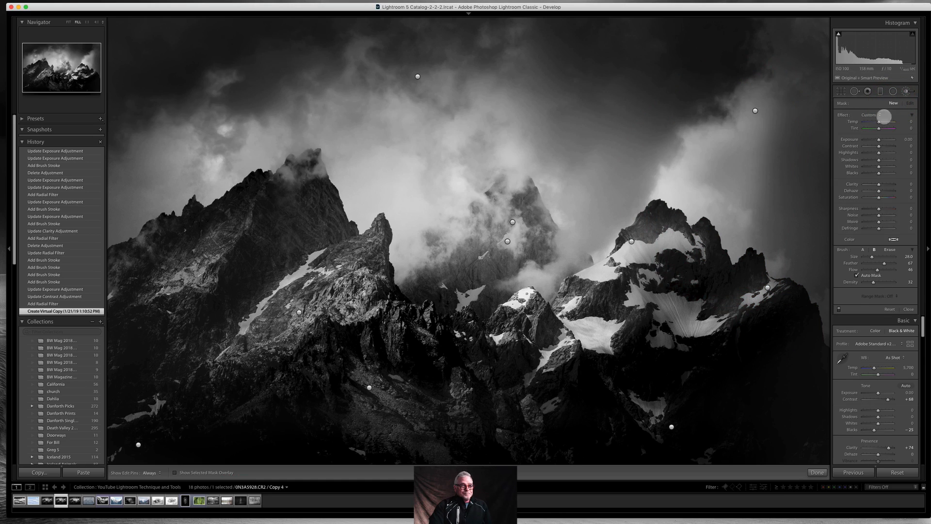
left_click(863, 250)
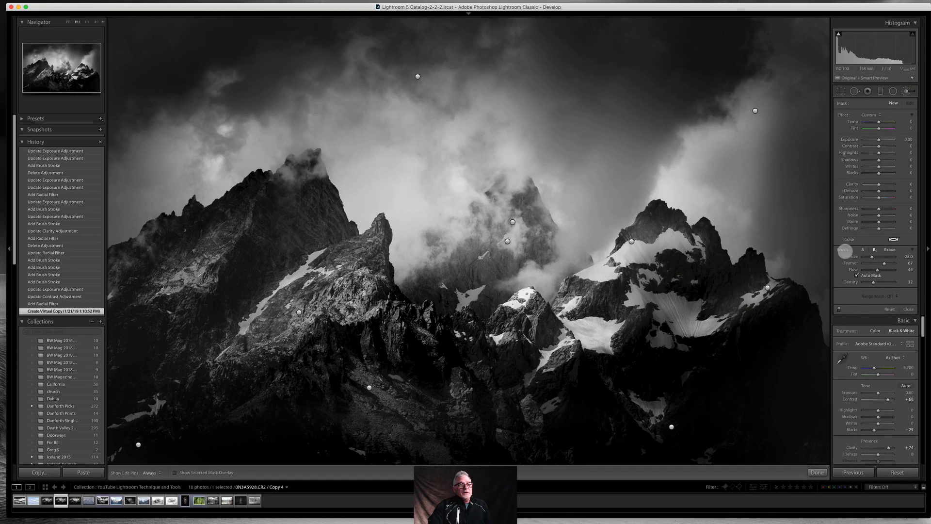
left_click(890, 249)
left_click(874, 249)
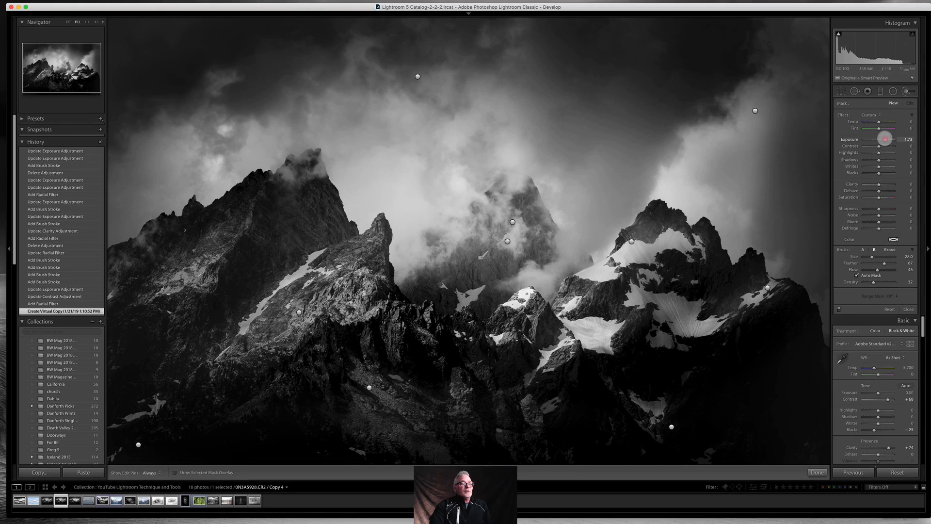
- Brush an exposure of 1.71 onto the clouds beside the central peak and erase part of it around the right peak
left_click_drag(885, 139, 884, 139)
key("h")
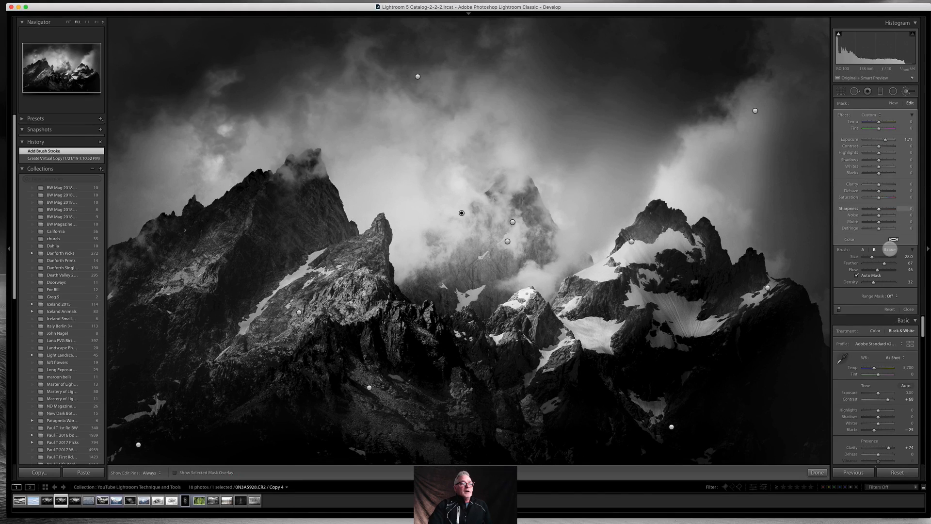
left_click(888, 249)
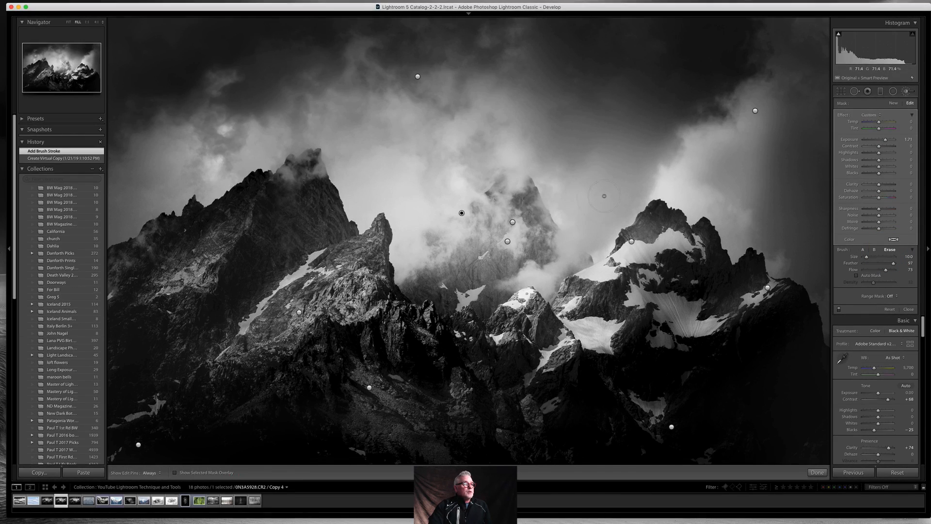
mouse_move(609, 188)
left_mouse_down()
mouse_move(568, 269)
mouse_move(501, 226)
mouse_move(488, 267)
mouse_move(510, 270)
mouse_move(446, 239)
mouse_move(440, 219)
mouse_move(386, 179)
mouse_move(286, 174)
mouse_move(269, 230)
mouse_move(286, 343)
mouse_move(569, 345)
left_mouse_up()
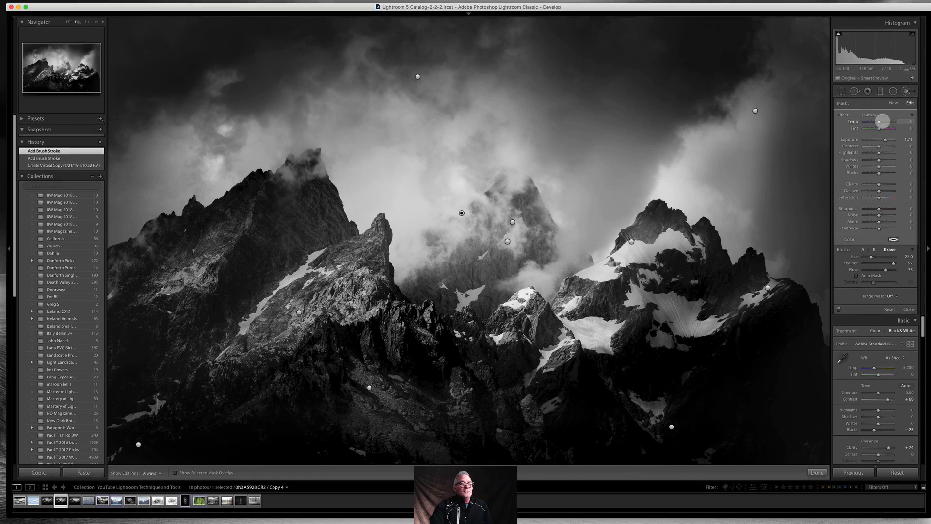
- Start a new brush adjustment with the pins hidden and brush the 1.71 exposure onto the sunlit rocky ridge below the left peak
left_click(894, 103)
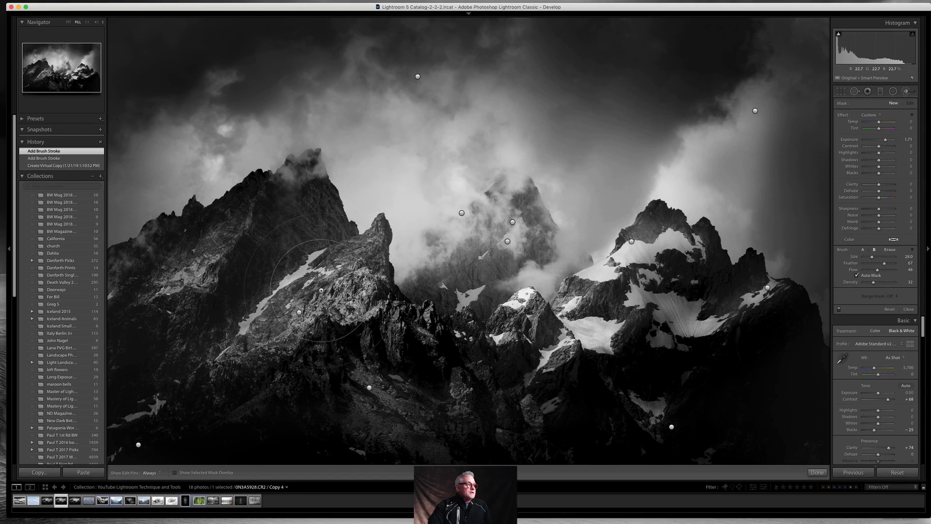
key("h")
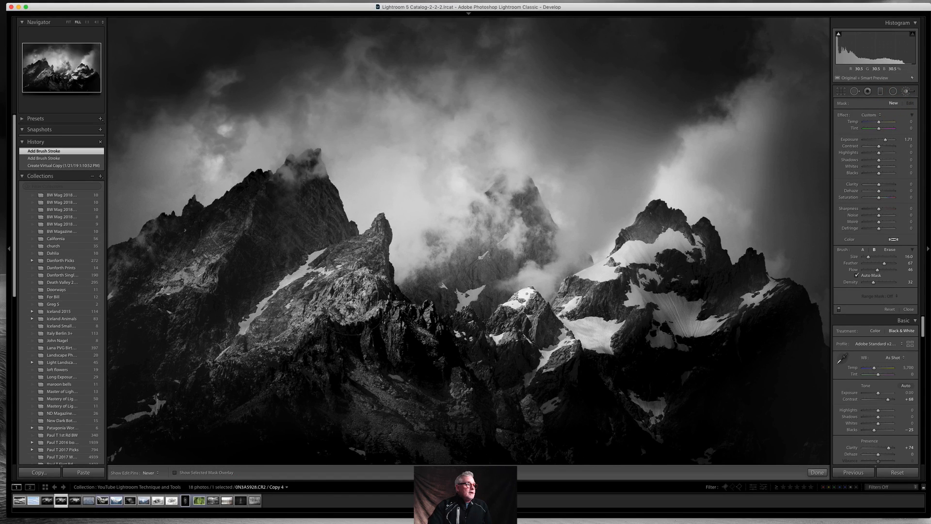
mouse_move(348, 322)
left_mouse_down()
mouse_move(394, 249)
mouse_move(387, 233)
mouse_move(320, 223)
mouse_move(307, 174)
mouse_move(291, 208)
mouse_move(285, 176)
mouse_move(296, 171)
mouse_move(196, 226)
mouse_move(279, 187)
mouse_move(153, 173)
mouse_move(249, 272)
left_mouse_up()
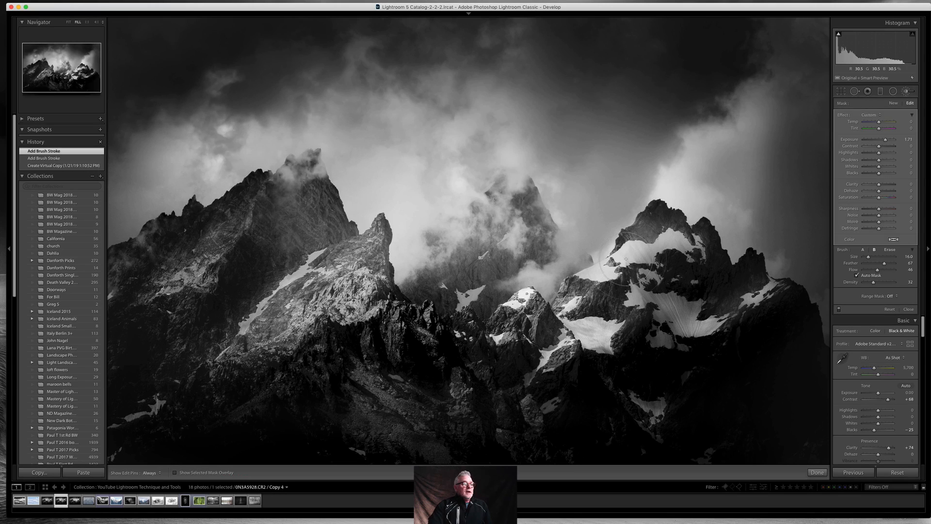
- Erase the spill of that exposure around the front ridge and up the left peak's slope, reducing the eraser size to 6.0
left_click(887, 250)
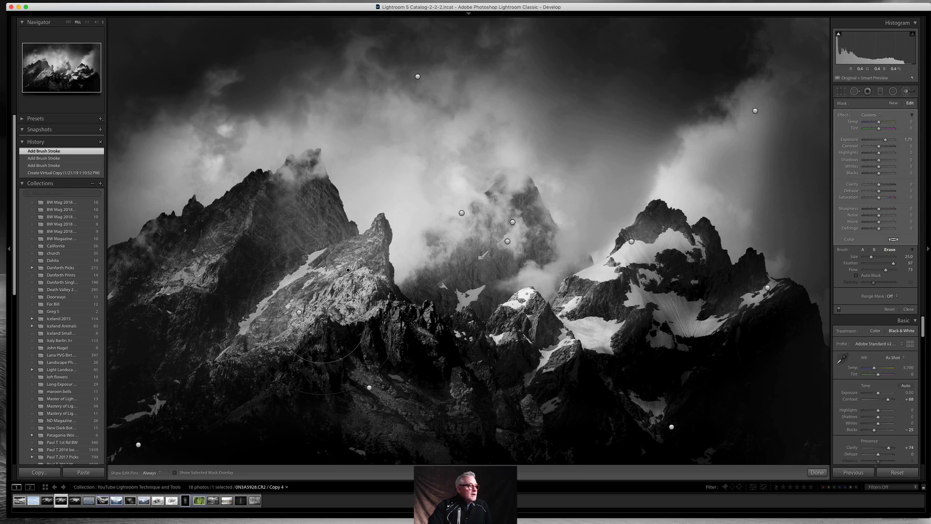
key("h")
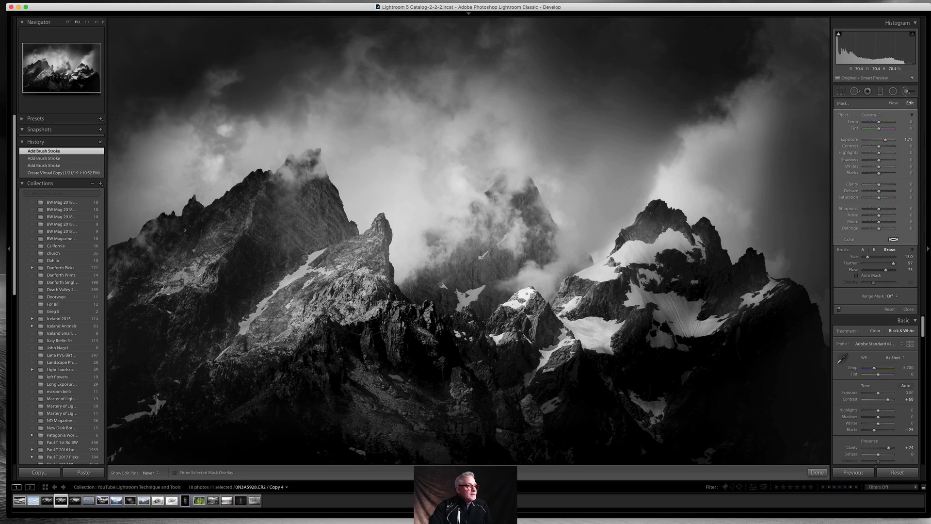
mouse_move(373, 261)
left_mouse_down()
mouse_move(377, 247)
mouse_move(347, 250)
mouse_move(287, 272)
mouse_move(309, 256)
left_mouse_up()
key("bracketleft")
key("bracketleft")
key("bracketleft")
key("bracketleft")
key("bracketleft")
key("bracketleft")
key("bracketleft")
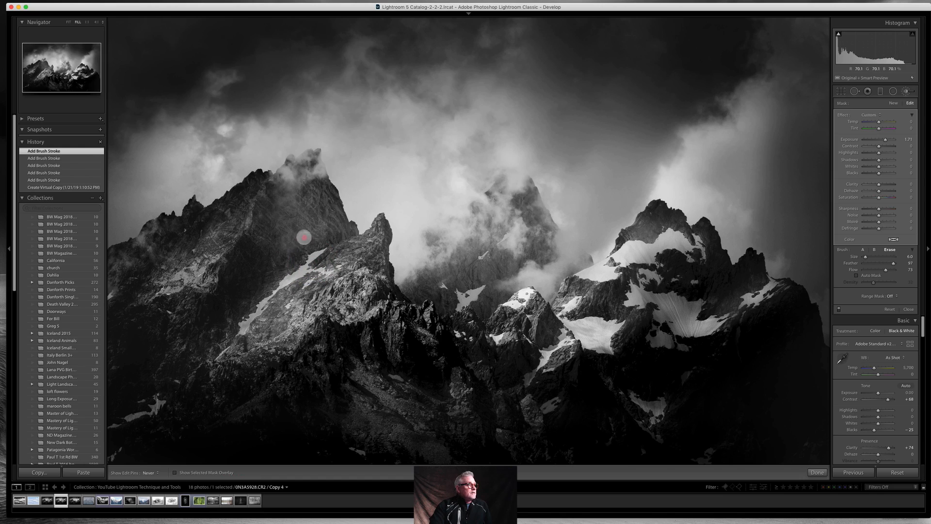
left_click_drag(329, 197, 310, 187)
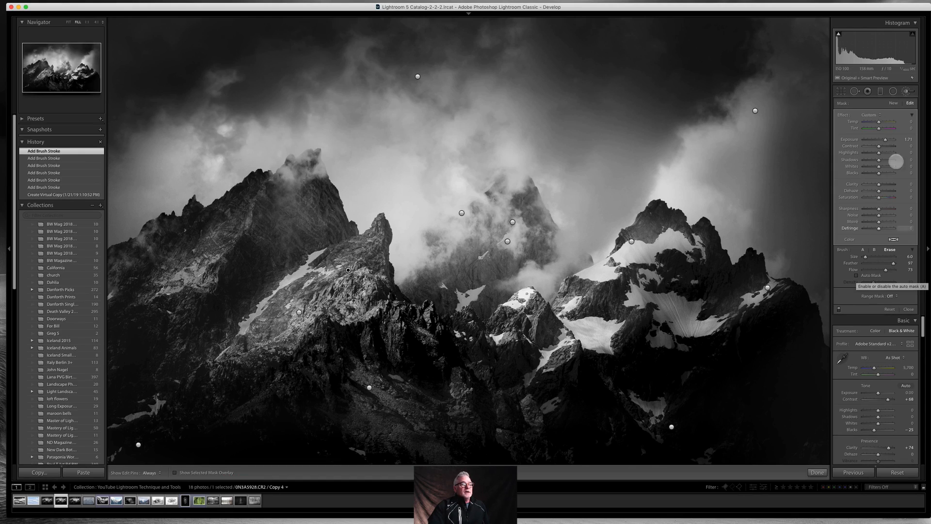
- Start another new brush adjustment and set its exposure to 1.89
left_click(892, 103)
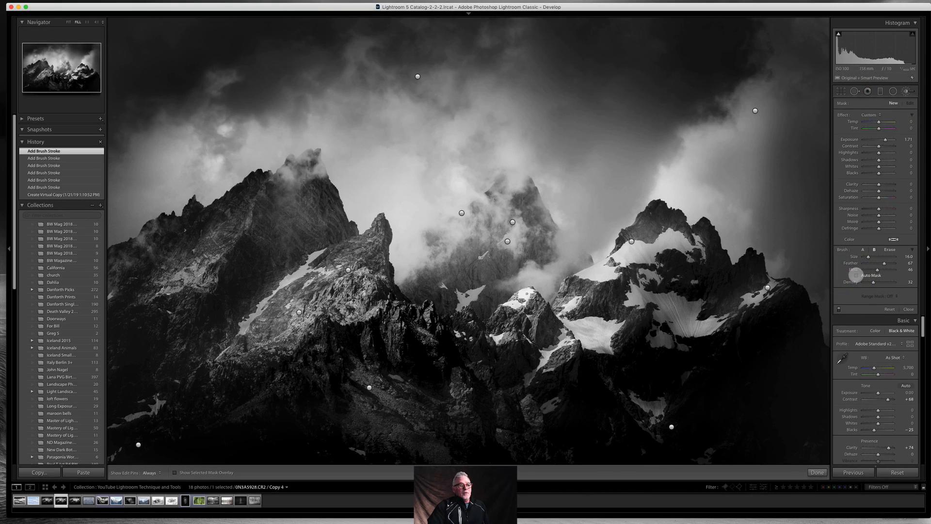
left_click(856, 275)
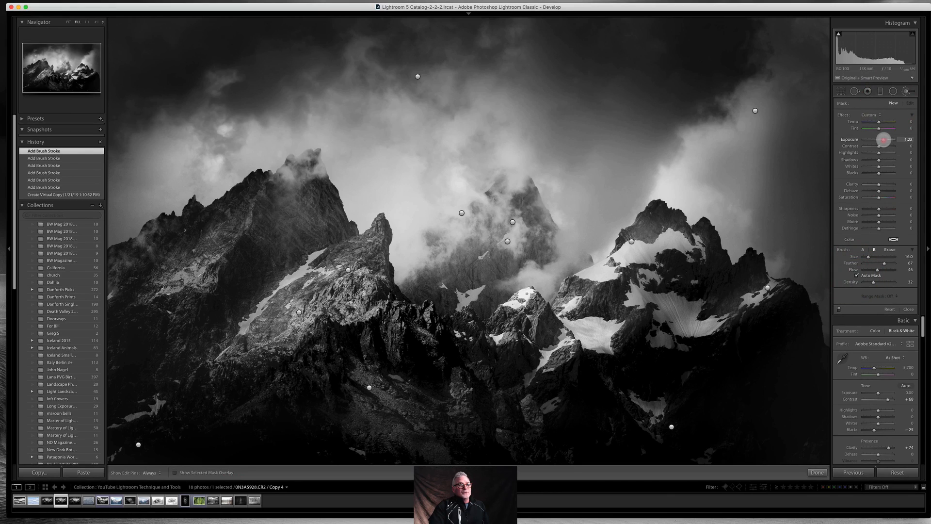
left_click_drag(884, 140, 886, 139)
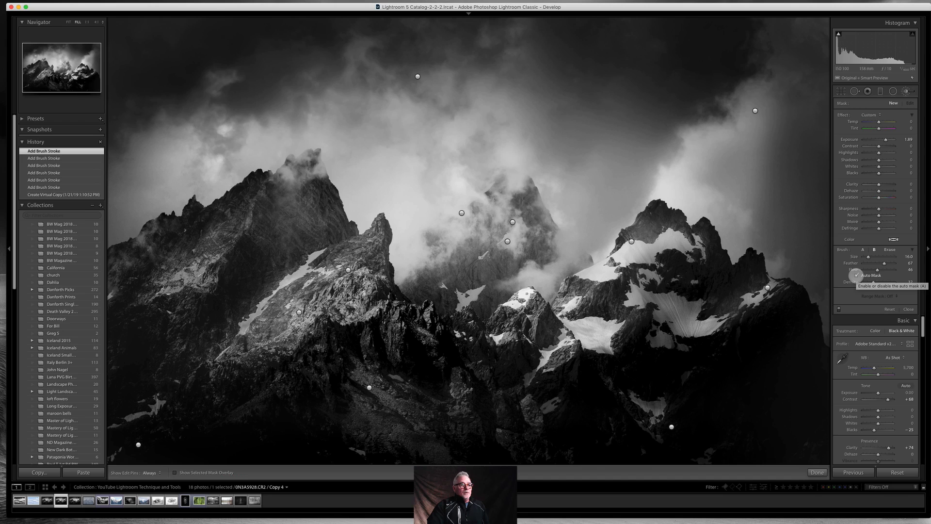
- Try brushing the left peak and the clouds behind it with Auto Mask off at size 19.0, and delete that adjustment
left_click(856, 275)
key("bracketright")
key("bracketright")
key("bracketright")
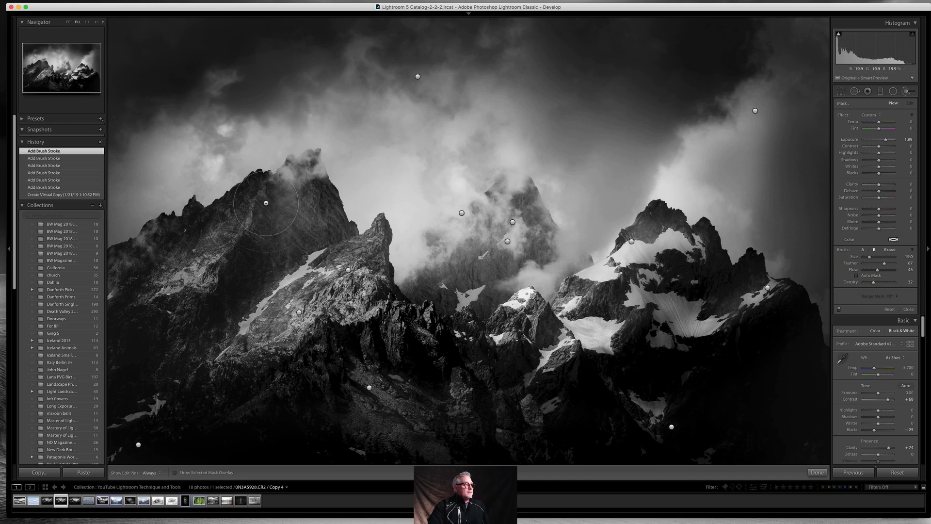
key("h")
mouse_move(282, 174)
left_mouse_down()
mouse_move(236, 198)
mouse_move(219, 189)
mouse_move(257, 141)
mouse_move(214, 150)
mouse_move(194, 167)
mouse_move(208, 170)
left_mouse_up()
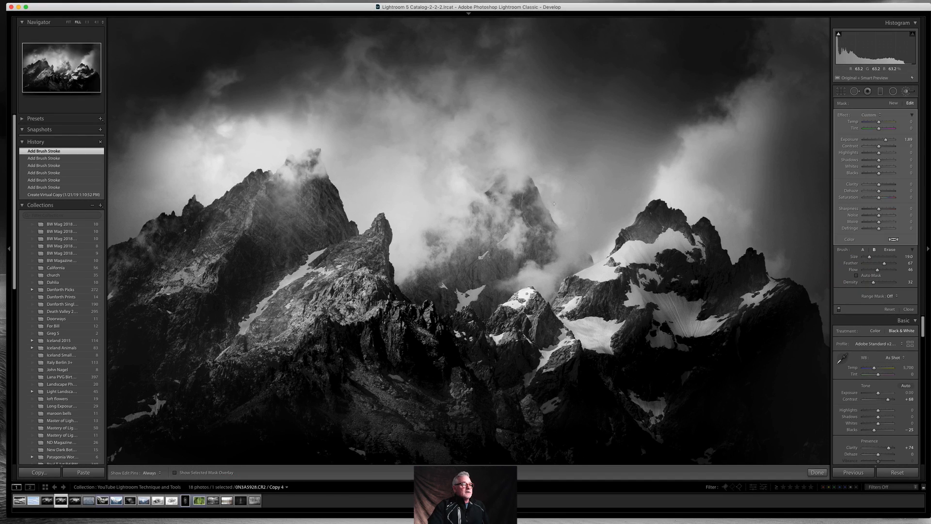
key("h")
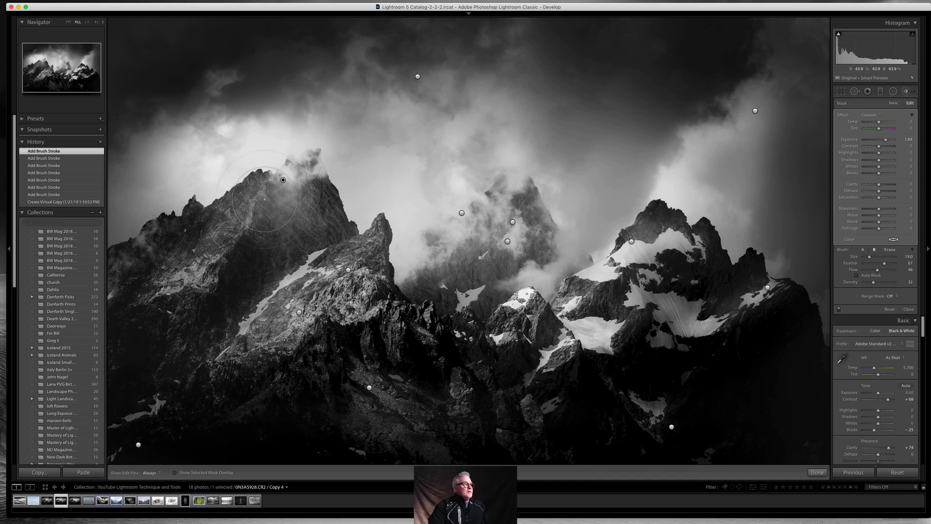
scroll(264, 200, "down", 5)
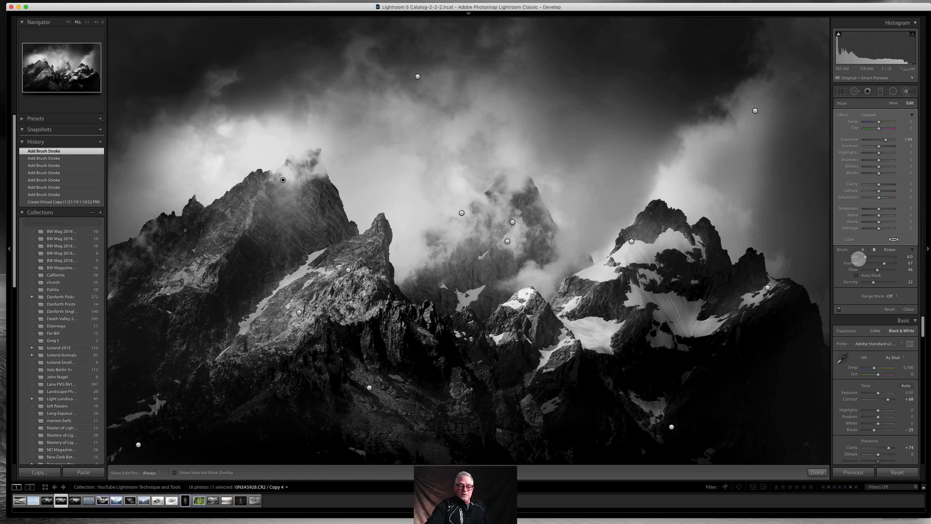
key("Delete")
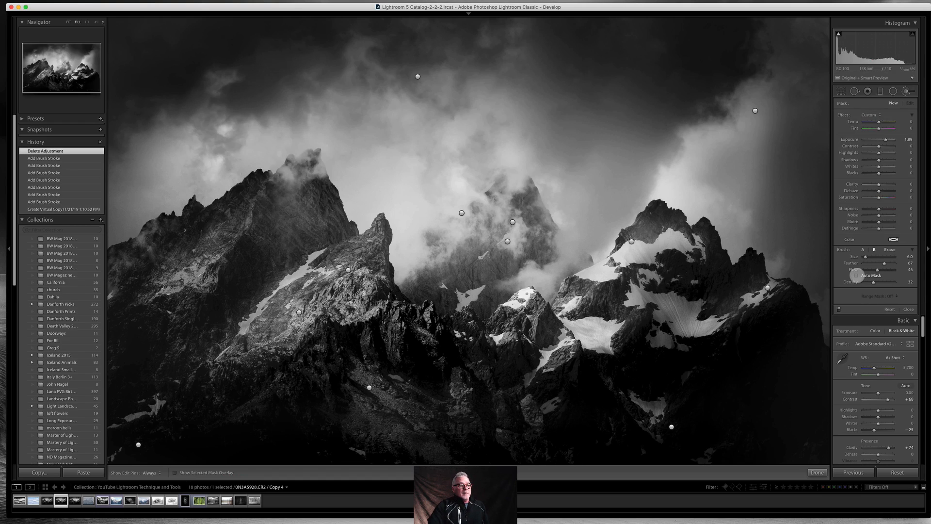
- Try brushing the clouds along the left peak's ridge with Auto Mask on at size 17.0, and delete that adjustment
left_click(857, 275)
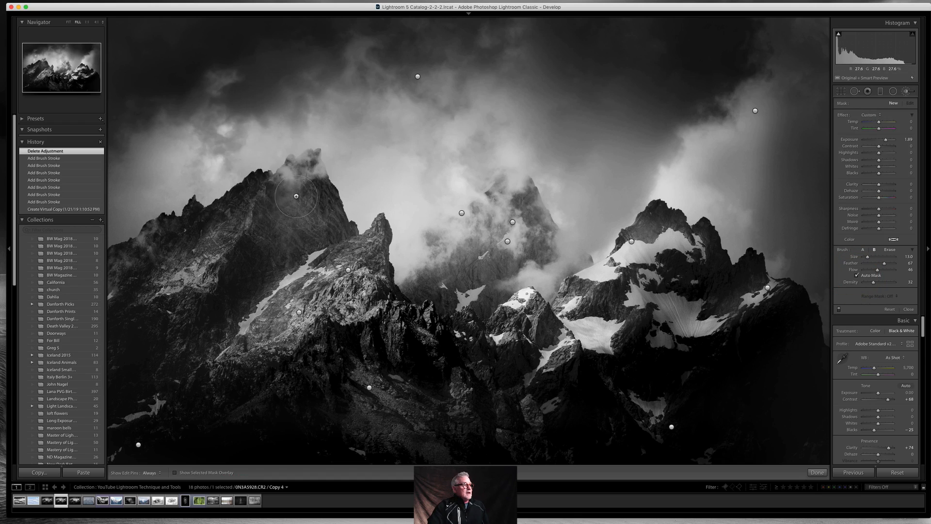
scroll(265, 163, "up", 5)
key("h")
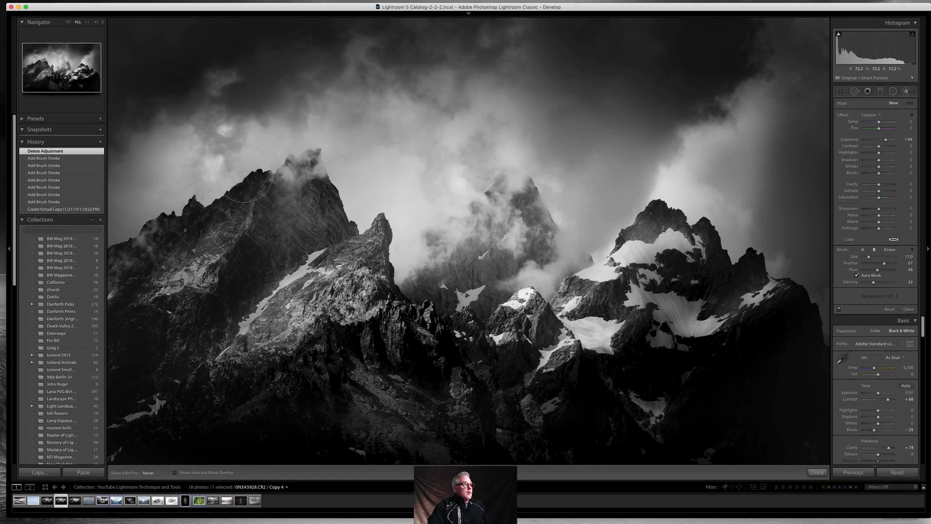
mouse_move(255, 158)
left_mouse_down()
mouse_move(179, 198)
mouse_move(249, 162)
left_mouse_up()
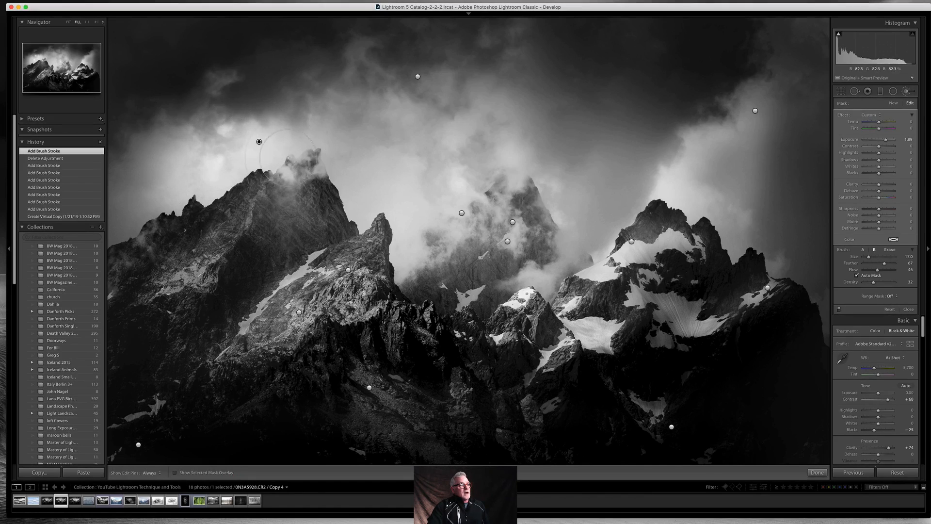
key("bracketleft")
key("bracketleft")
key("bracketleft")
key("bracketleft")
key("bracketleft")
key("bracketleft")
key("bracketleft")
key("bracketleft")
key("bracketleft")
key("bracketleft")
key("bracketleft")
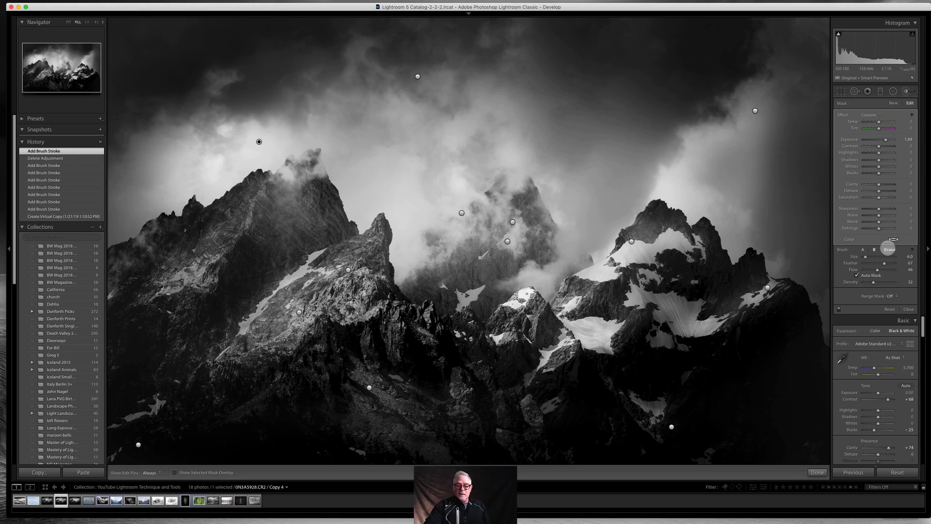
key("Delete")
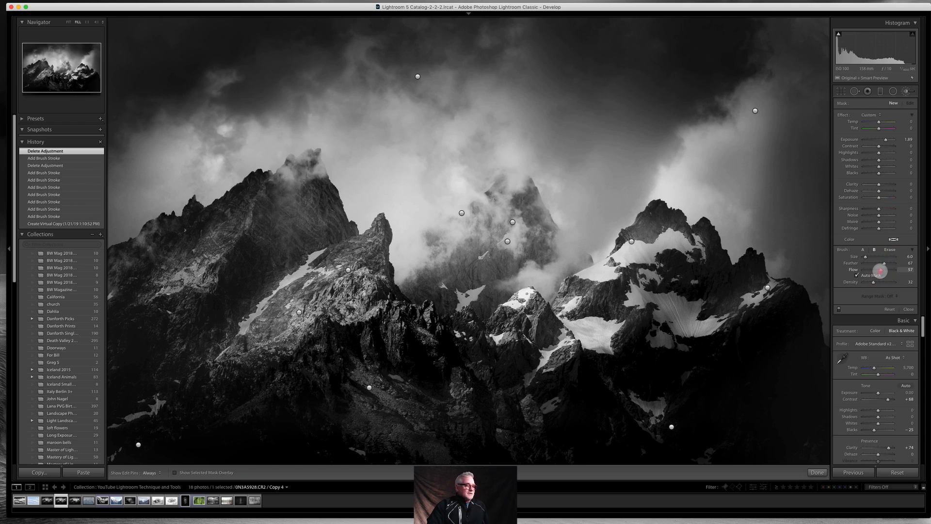
- Try brushing the left peak's rock face with a flow of 83 and a brush size of 20.0, and delete that adjustment
left_click(880, 271)
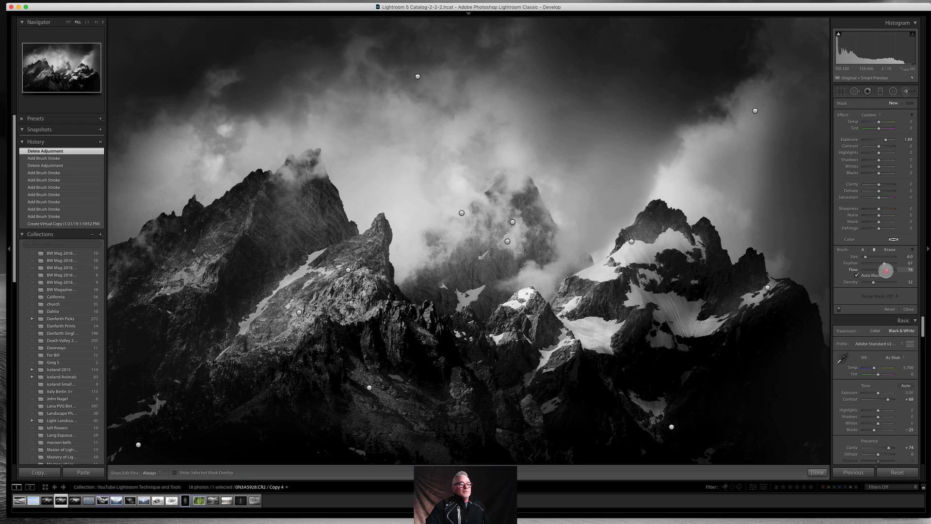
key("bracketright")
key("bracketright")
key("bracketright")
key("bracketright")
key("bracketright")
key("bracketright")
key("bracketright")
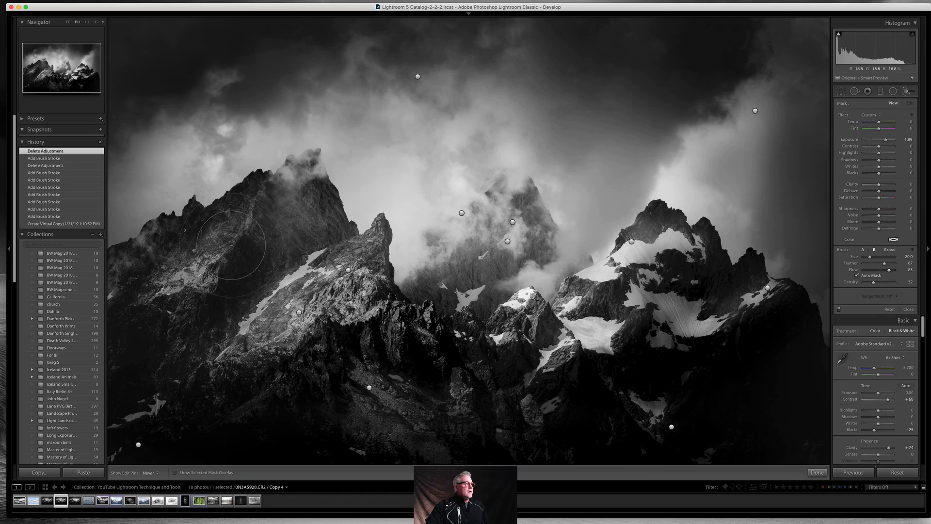
key("h")
left_click_drag(226, 215, 210, 214)
key("h")
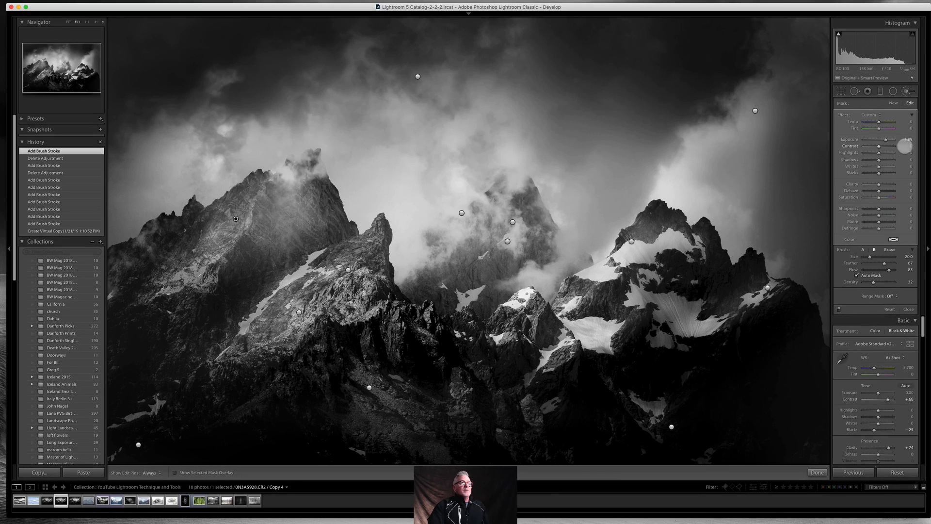
key("Delete")
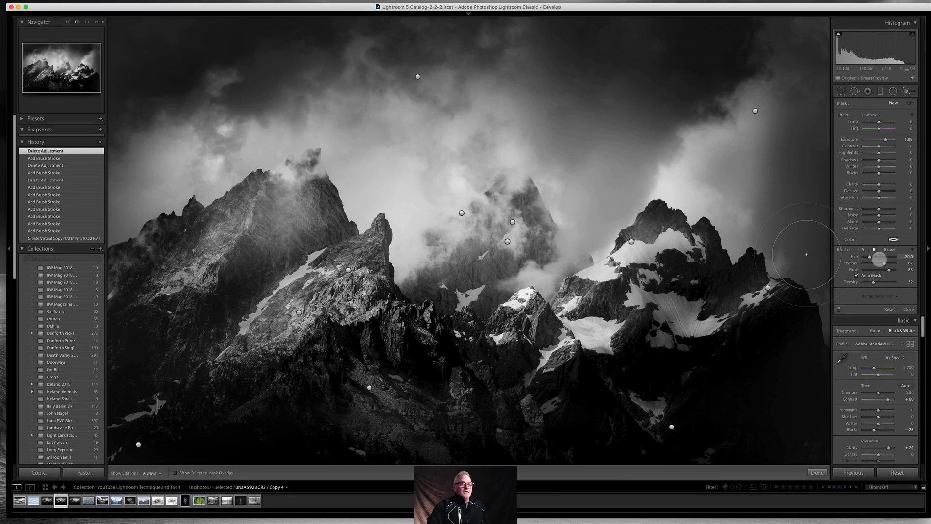
- Lower the brush flow to 28 and try a stroke across the left peak's rock face with the pins hidden
left_click_drag(889, 270, 871, 270)
key("h")
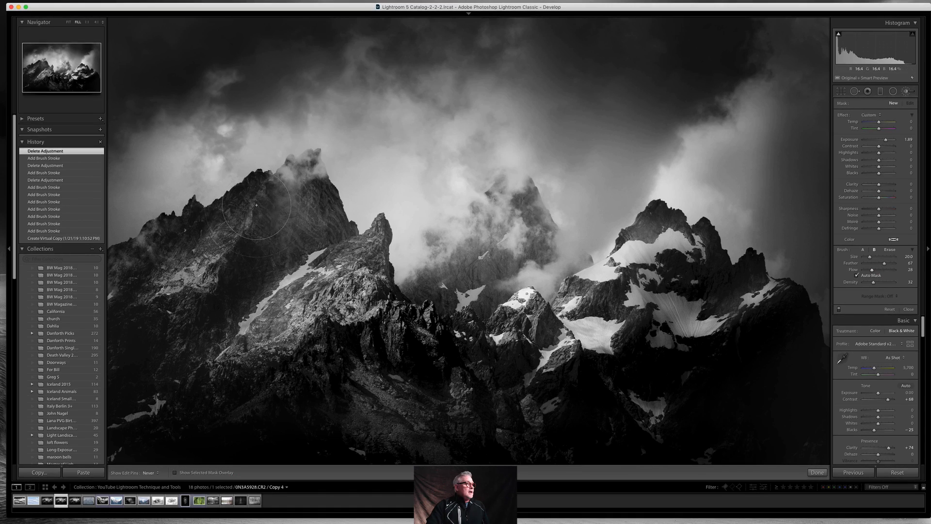
left_click_drag(249, 195, 272, 214)
key("h")
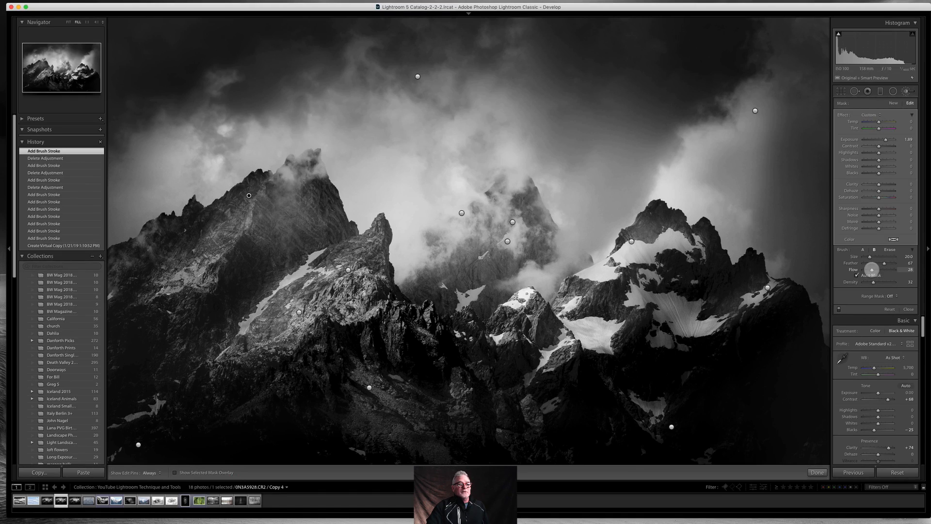
- Set the brush flow to 5 and size to 14.0, brush over the left peak's slope, and delete the adjustment
left_click_drag(866, 270, 864, 270)
scroll(257, 221, "down", 3)
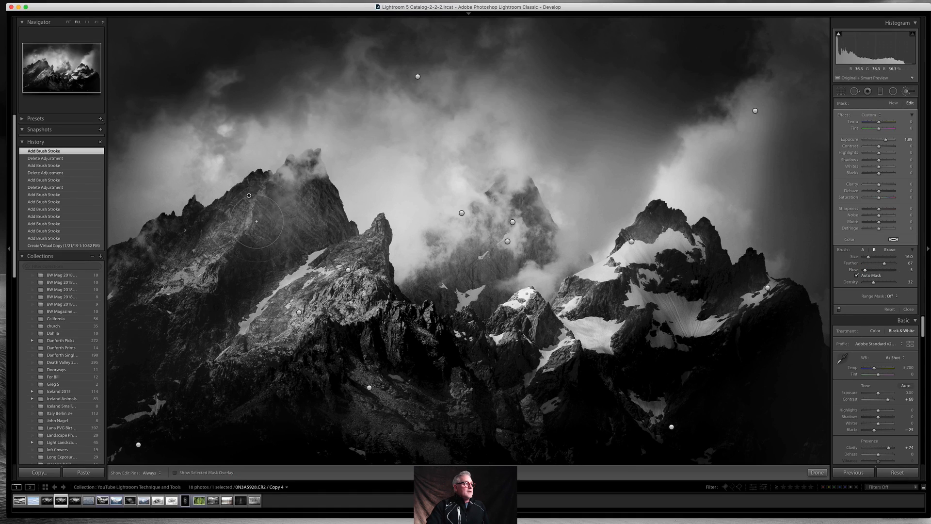
key("h")
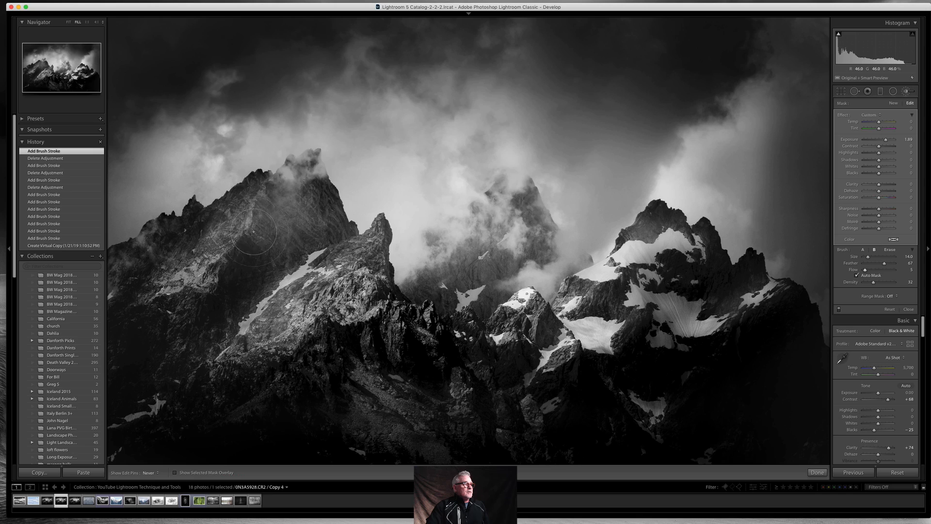
mouse_move(241, 191)
left_mouse_down()
mouse_move(235, 247)
mouse_move(263, 231)
mouse_move(318, 245)
left_mouse_up()
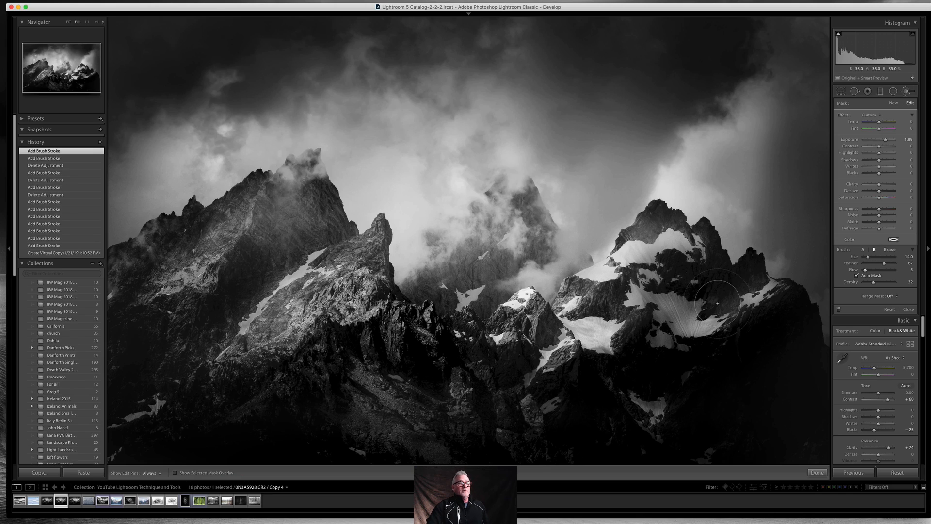
key("h")
key("Delete")
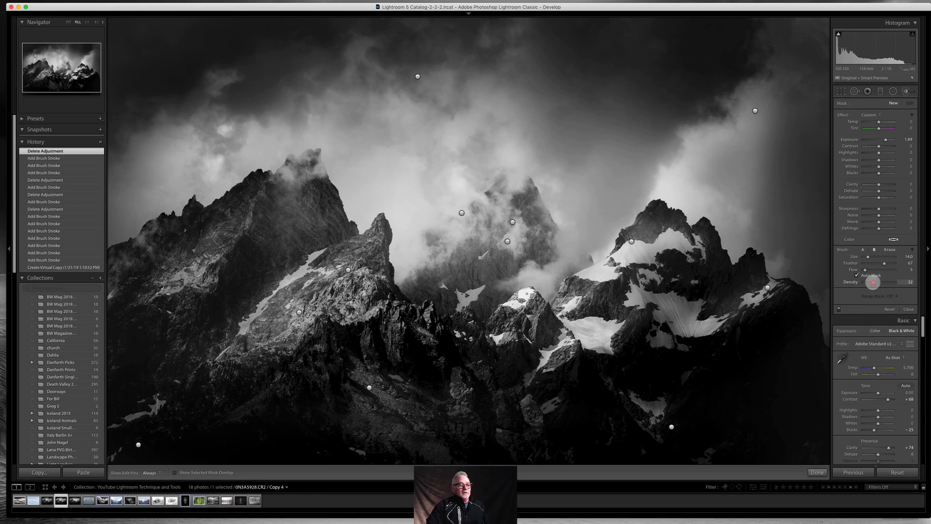
- Set the brush density to 100 and brush a new adjustment onto the left peak's rock face
left_click_drag(873, 282, 898, 283)
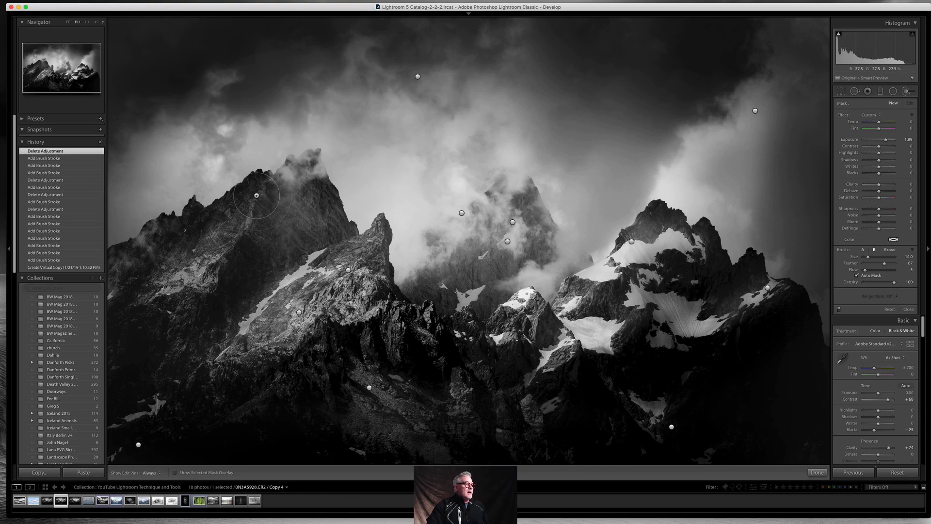
mouse_move(256, 196)
left_mouse_down()
mouse_move(224, 233)
mouse_move(236, 233)
mouse_move(257, 199)
left_mouse_up()
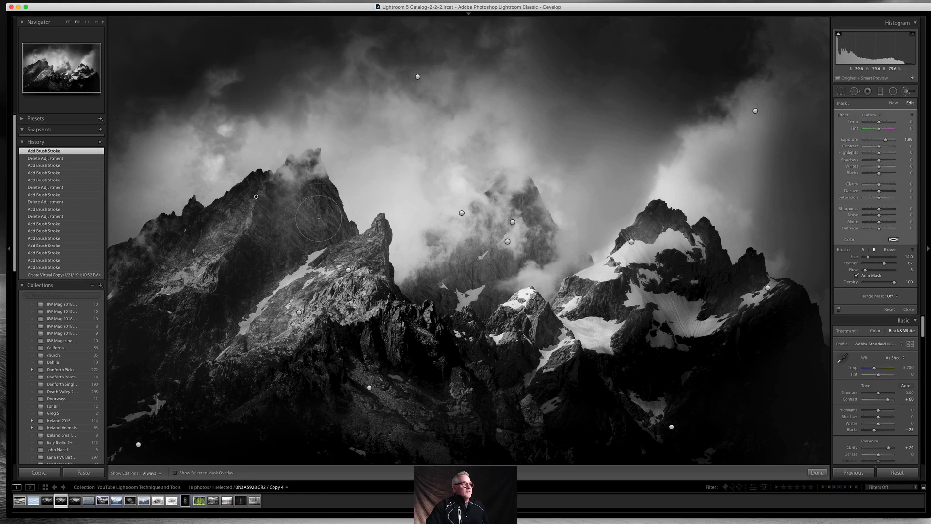
- Shift the left peak's new adjustment slightly down the slope, reset its effect, and raise its exposure to about 2
mouse_move(256, 197)
left_mouse_down()
mouse_move(230, 219)
mouse_move(239, 216)
left_mouse_up()
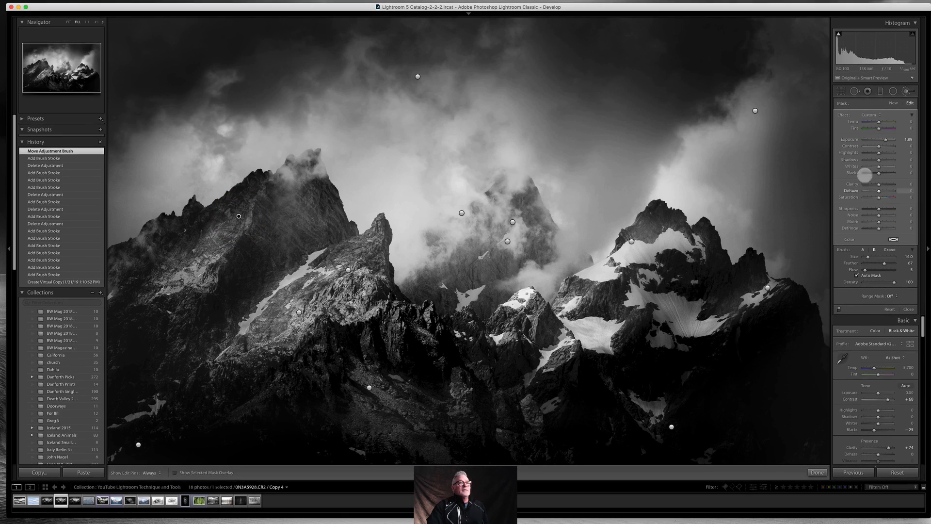
double_click(844, 115)
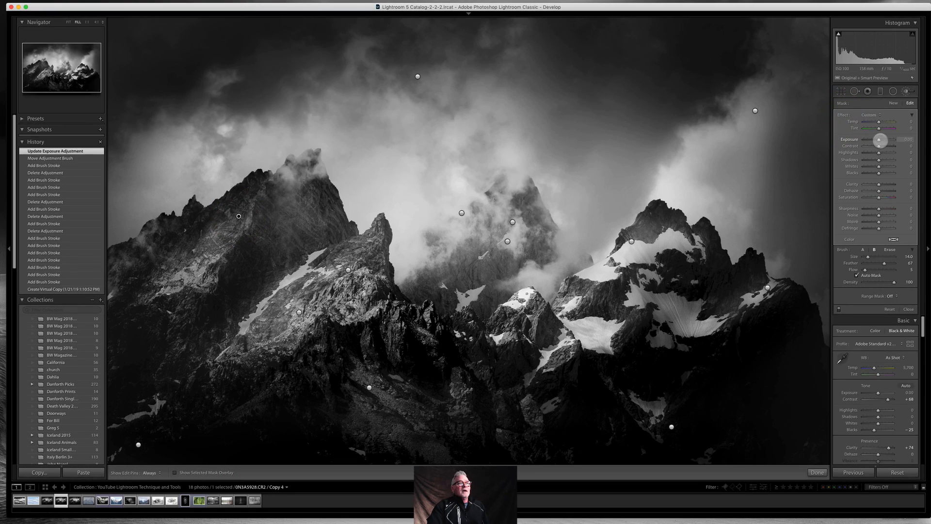
left_click_drag(879, 140, 887, 140)
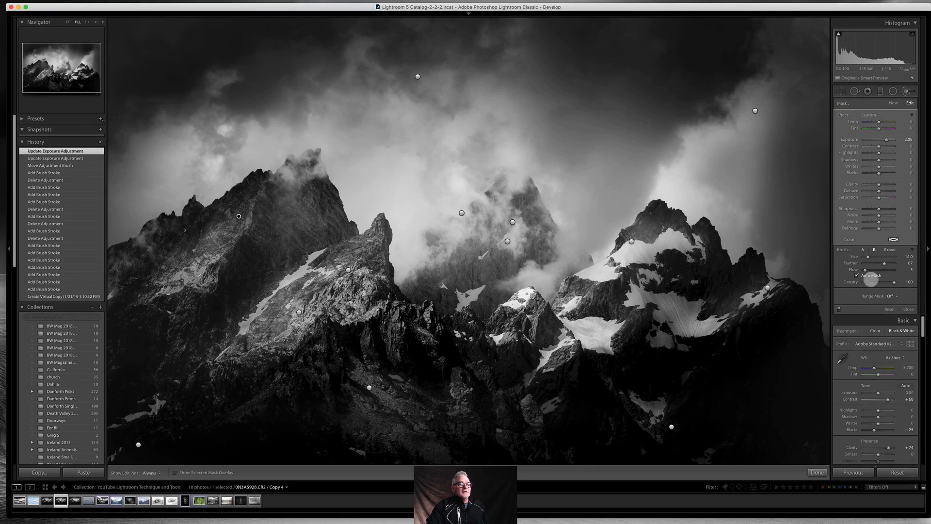
- Set the brush density to 8 and size to 8.0, and brush over the left peak's rock face with the pins hidden
left_click_drag(894, 283, 865, 282)
key("bracketleft")
key("bracketleft")
key("bracketleft")
left_click_drag(257, 206, 235, 220)
mouse_move(249, 208)
left_mouse_down()
mouse_move(225, 226)
mouse_move(252, 188)
mouse_move(250, 204)
mouse_move(245, 190)
mouse_move(237, 203)
mouse_move(252, 196)
mouse_move(223, 208)
mouse_move(236, 218)
mouse_move(256, 199)
mouse_move(245, 182)
mouse_move(262, 181)
mouse_move(227, 217)
left_mouse_up()
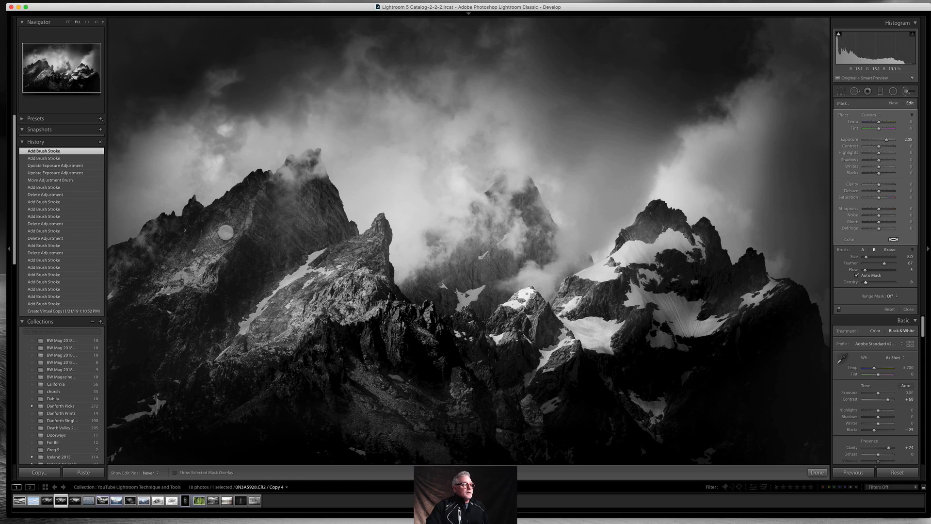
key("h")
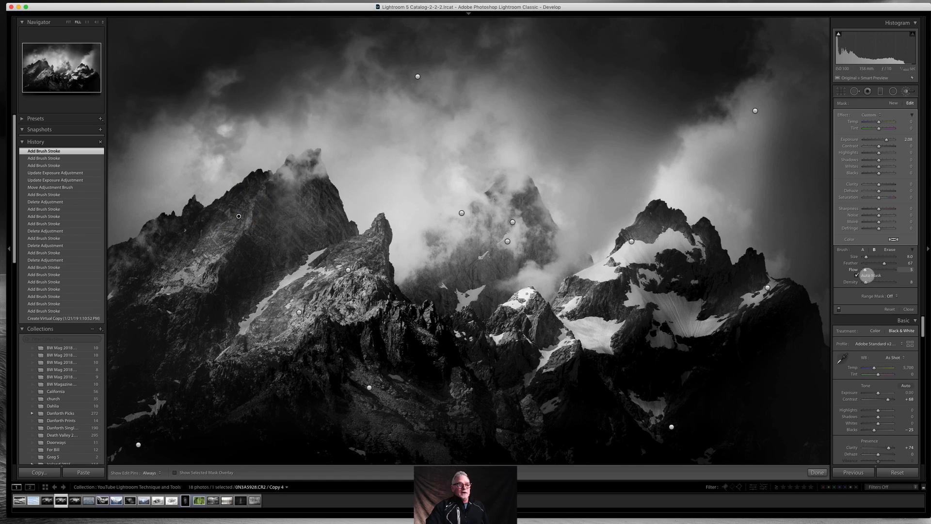
- Brush the left peak's rock face at density 97, raise the adjustment's exposure to 3.86, and delete the adjustment
left_click_drag(866, 282, 894, 282)
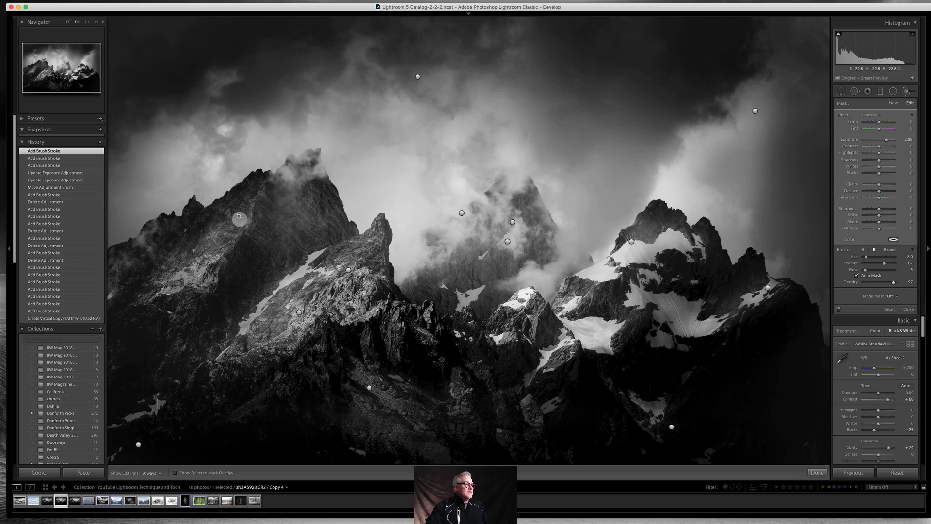
key("h")
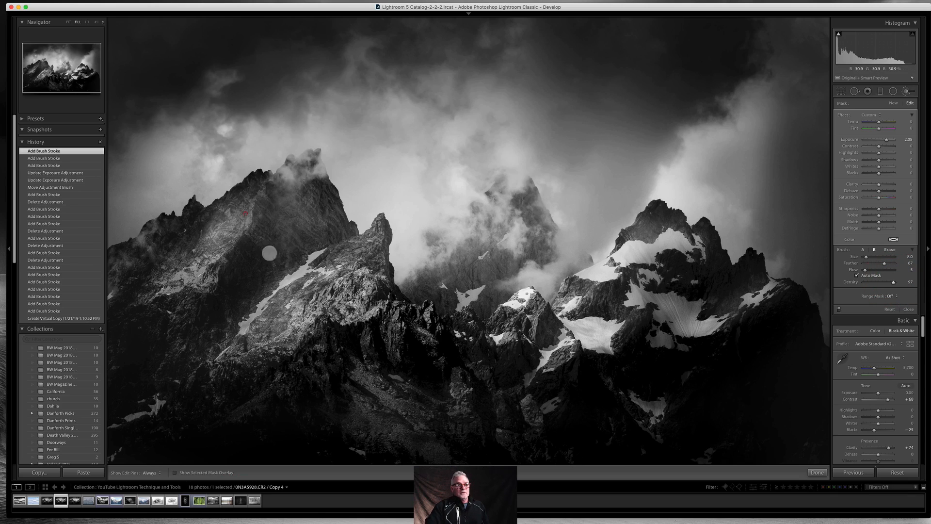
key("h")
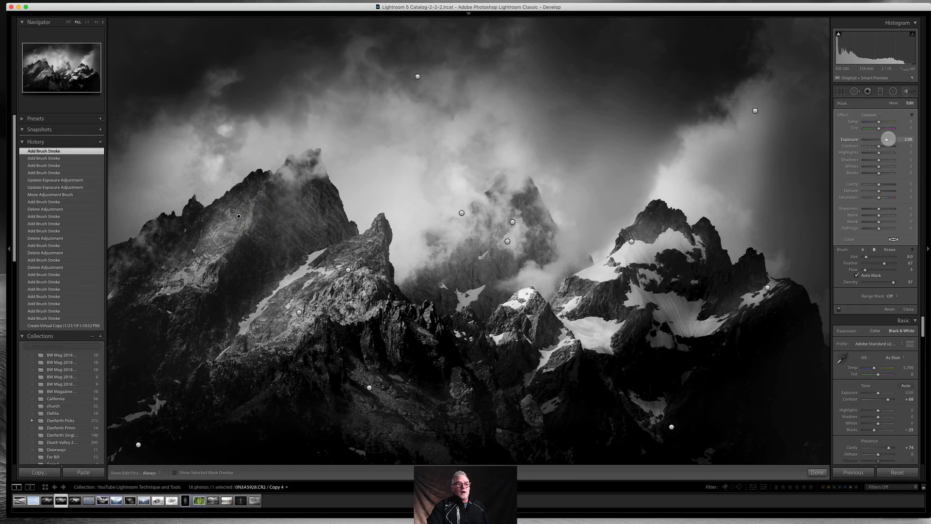
left_click_drag(893, 140, 893, 140)
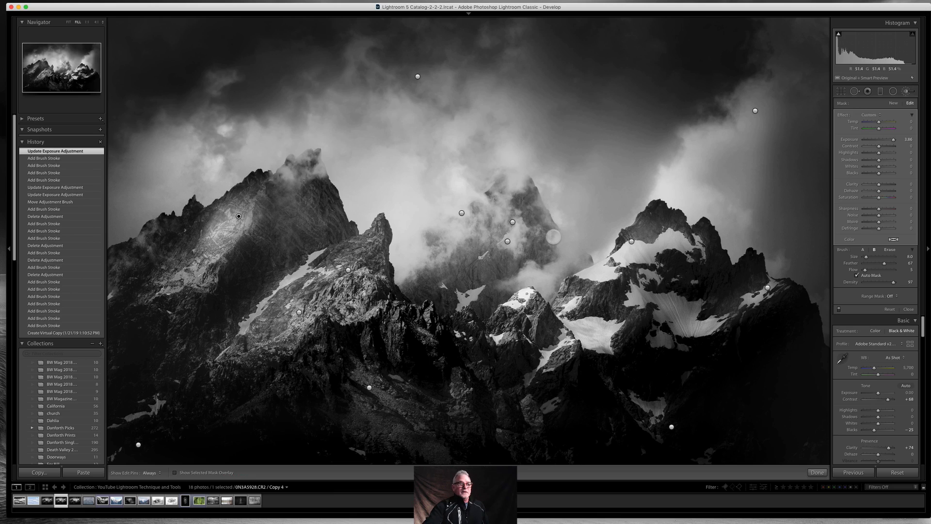
key("Delete")
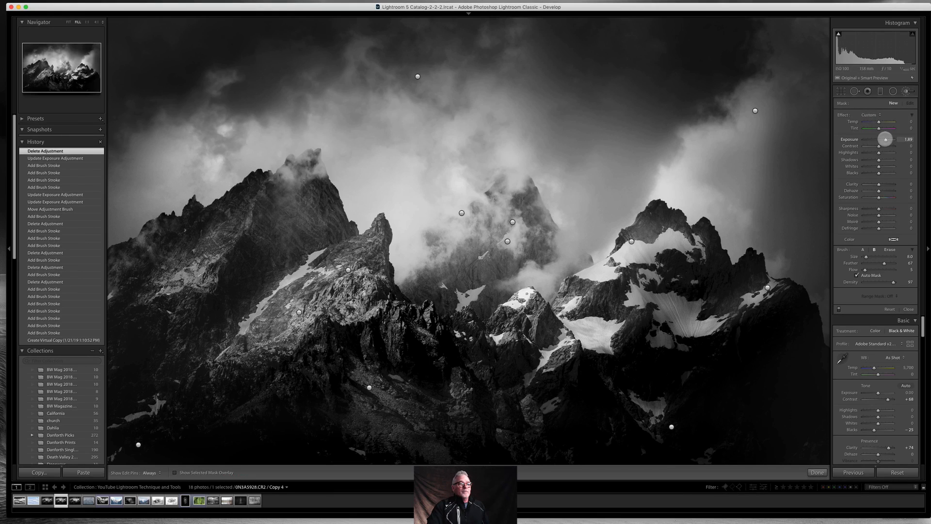
- Set the brush exposure to 3.40, try strokes on the left peak at sizes 10.0 and 27.0, and delete that adjustment
left_click_drag(891, 139, 892, 139)
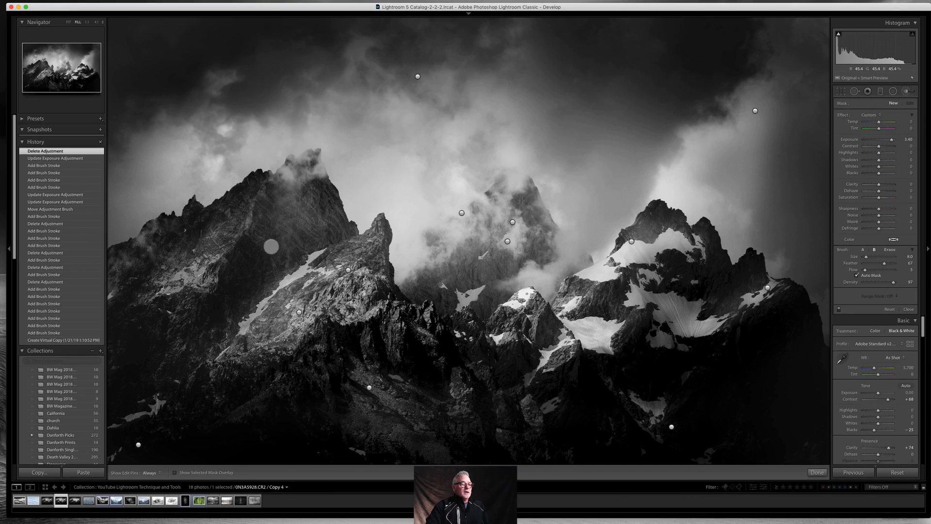
key("h")
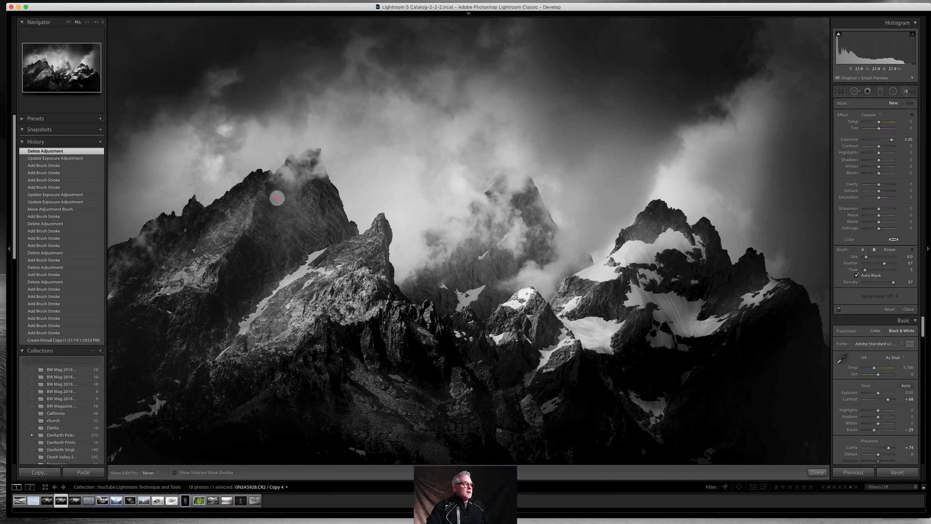
left_click(251, 247)
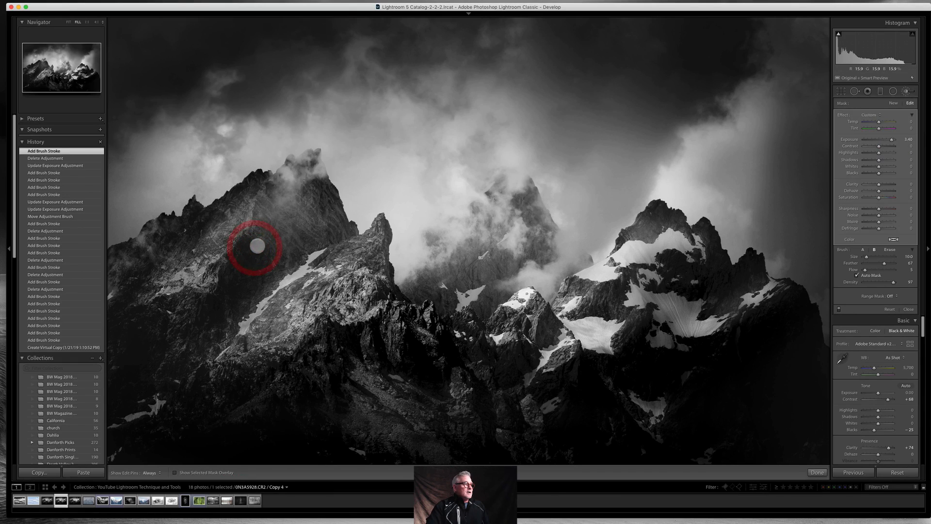
scroll(268, 189, "up", 4)
left_click_drag(267, 189, 261, 217)
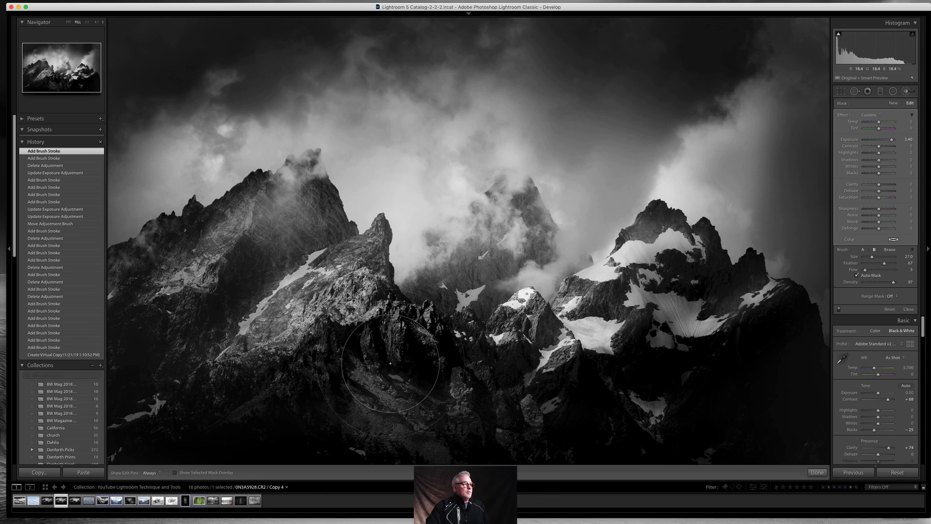
key("h")
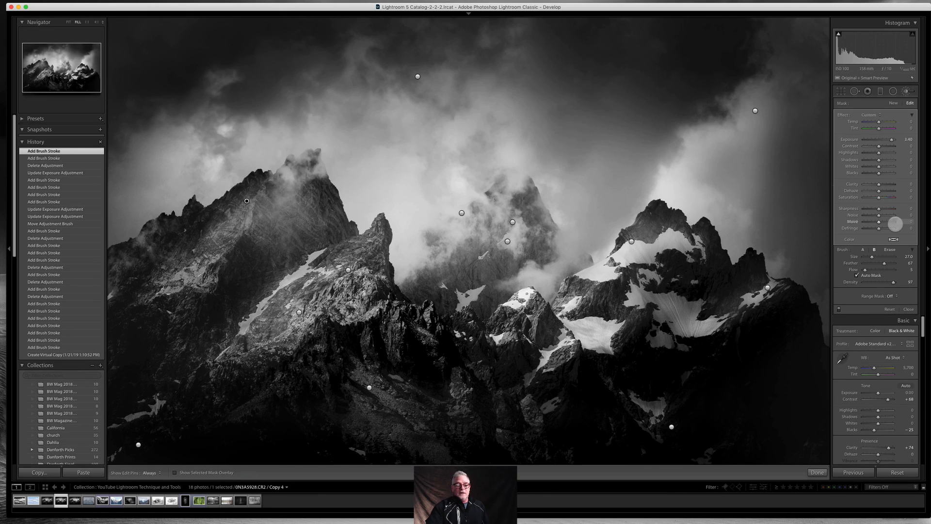
key("Delete")
- Lower the brush density to 3 and size to 10.0, and brush several strokes over the left peak with the pins hidden
left_click_drag(893, 281, 864, 284)
key("h")
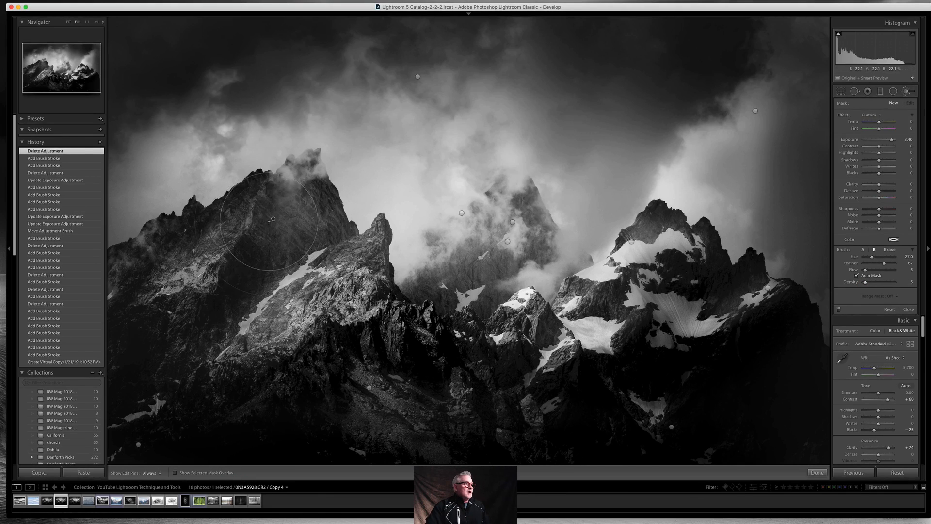
left_click(263, 236)
scroll(235, 238, "down", 10)
mouse_move(234, 238)
left_mouse_down()
mouse_move(253, 237)
mouse_move(252, 223)
mouse_move(283, 196)
left_mouse_up()
scroll(264, 195, "up", 5)
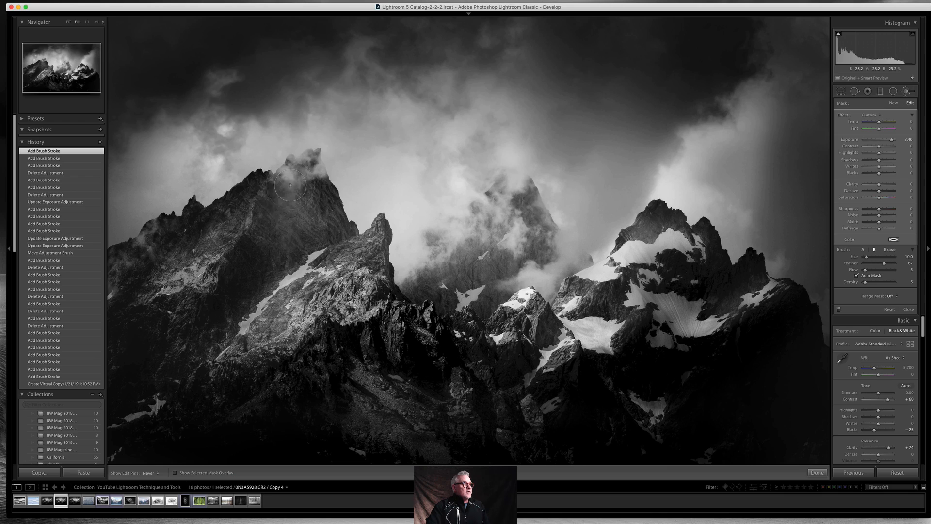
left_click_drag(276, 279, 283, 302)
key("h")
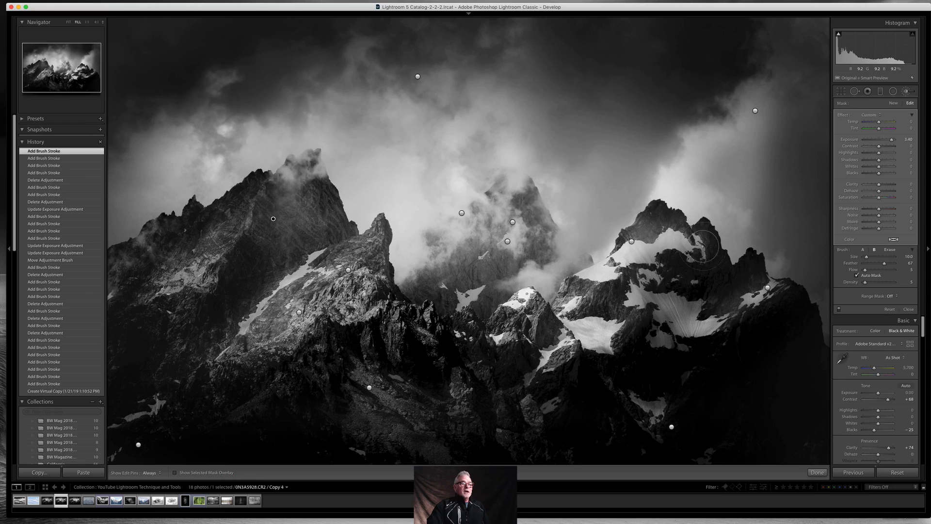
- Set the brush density to 19, nudge the left peak's adjustment pin slightly, and delete the adjustment
mouse_move(865, 282)
left_mouse_down()
mouse_move(891, 283)
mouse_move(868, 285)
left_mouse_up()
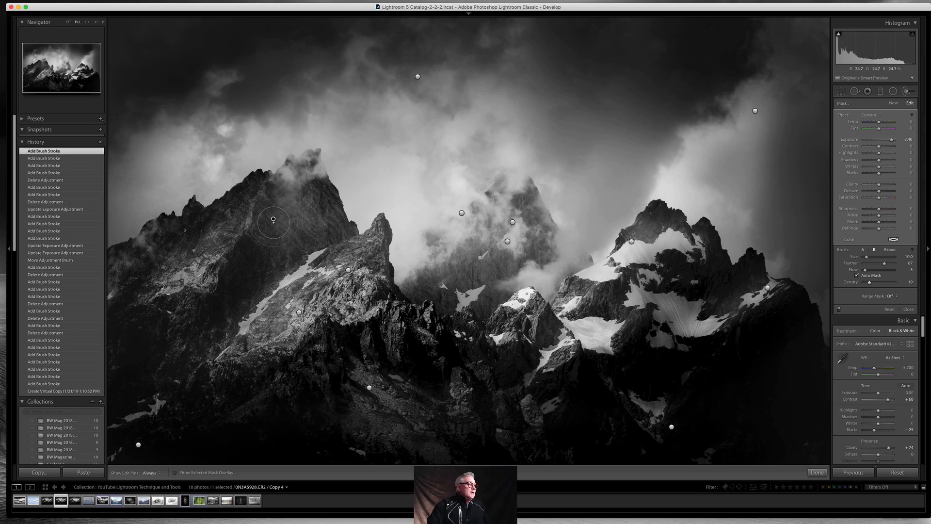
left_click(274, 220)
left_click_drag(273, 219, 272, 219)
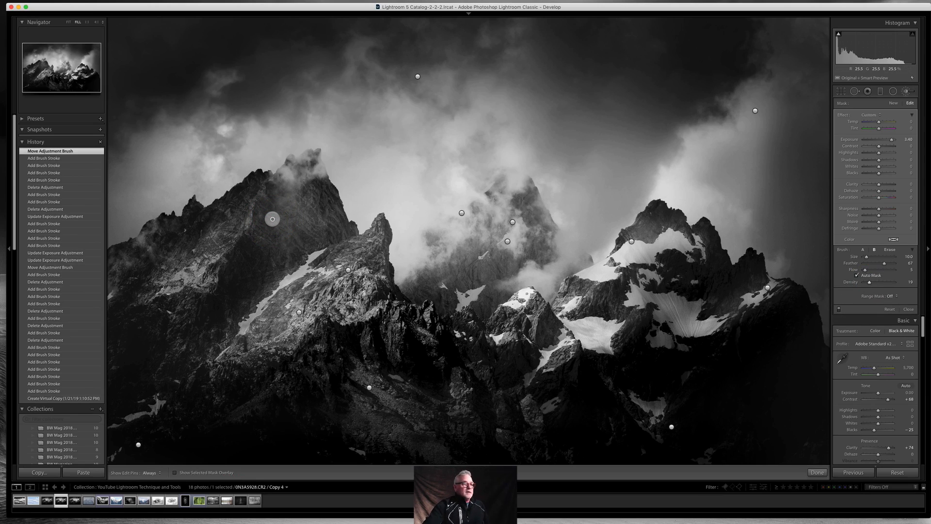
key("Delete")
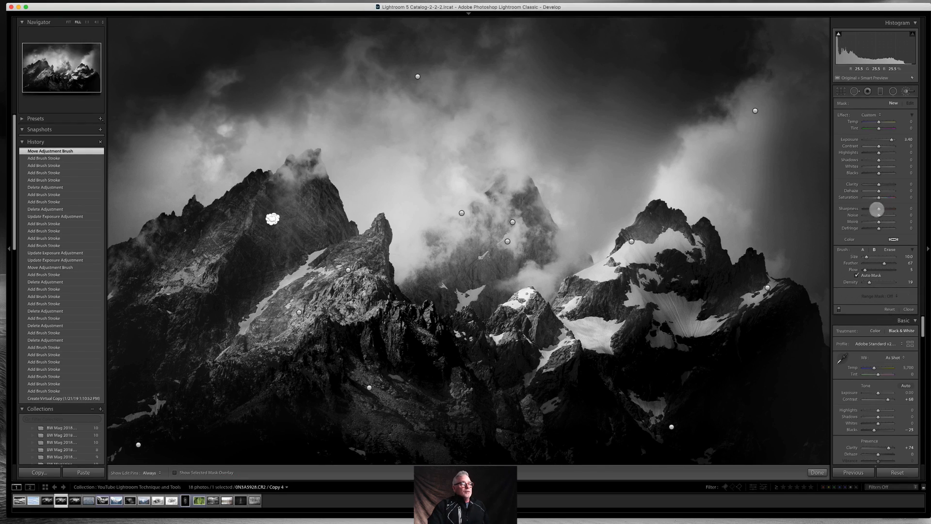
- View the before version of the mountain photo
key("backslash")
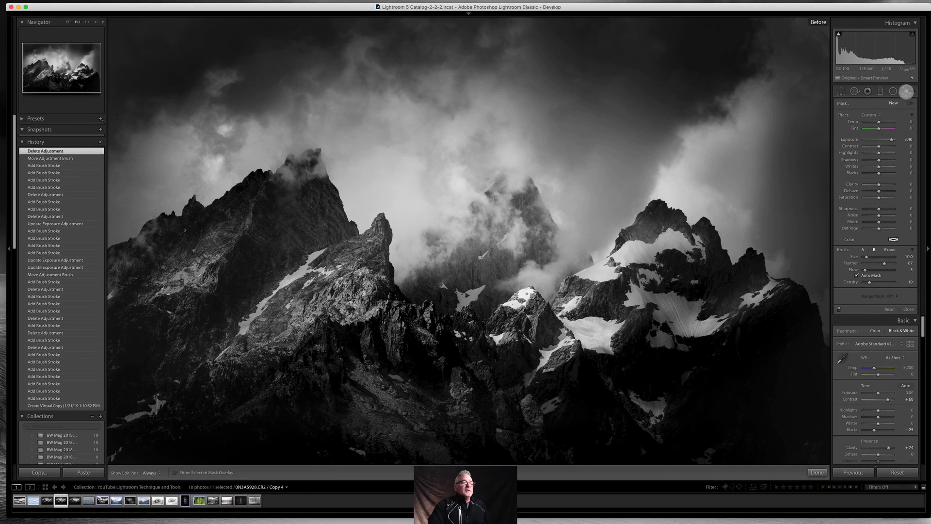
left_click(906, 91)
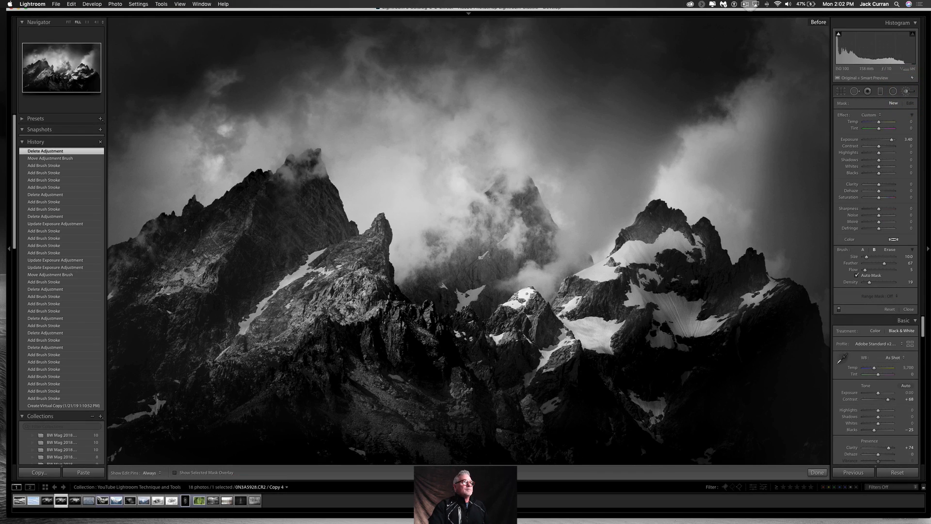
left_click(744, 4)
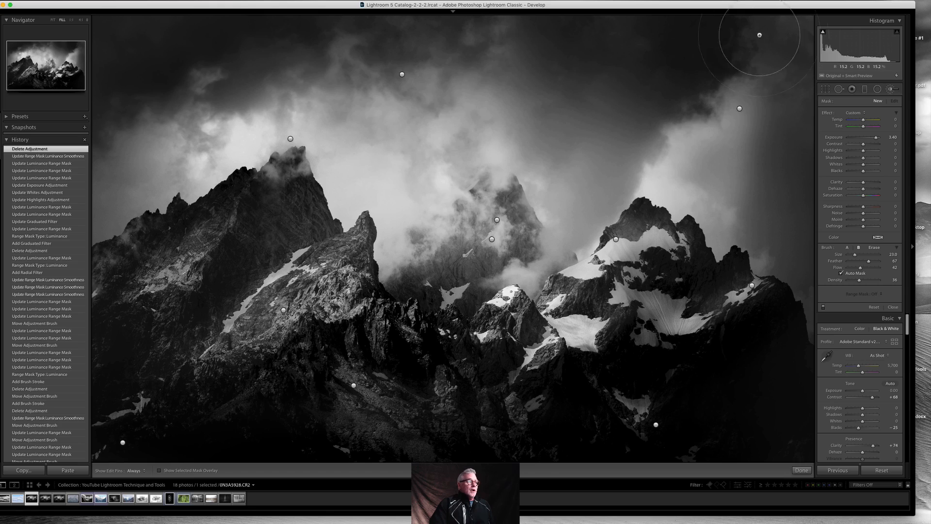
- Close and reopen the Adjustment Brush, and brush across the bright clouds and the left summit with the pins hidden
left_click(891, 90)
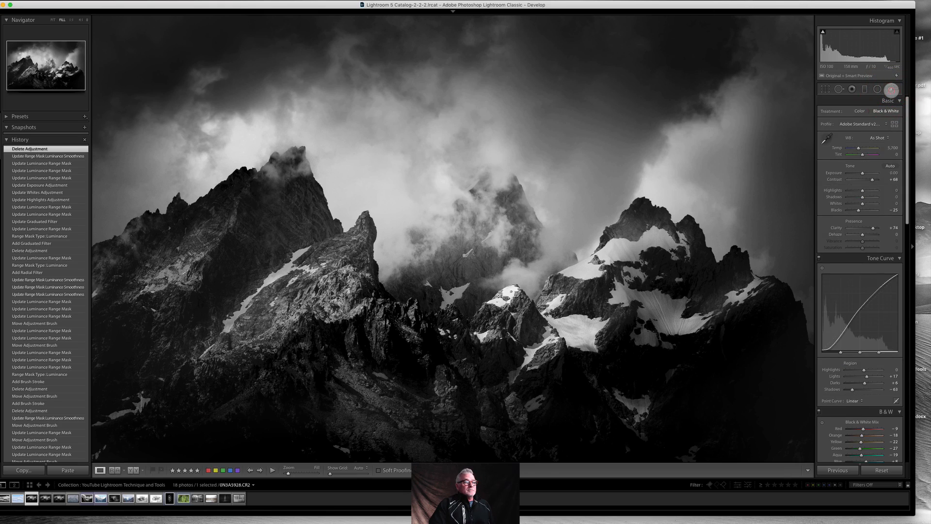
left_click(891, 90)
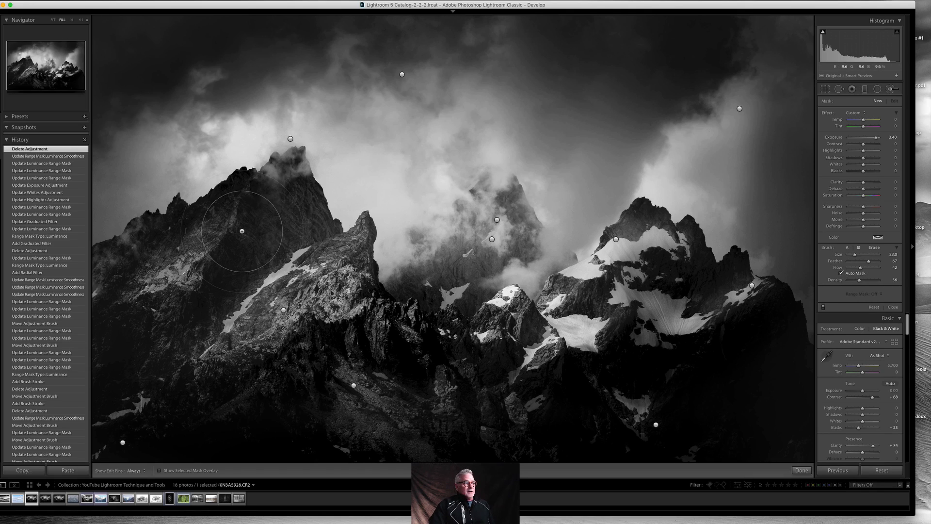
key("h")
mouse_move(209, 99)
left_mouse_down()
mouse_move(340, 144)
mouse_move(360, 117)
mouse_move(339, 176)
mouse_move(434, 235)
left_mouse_up()
key("h")
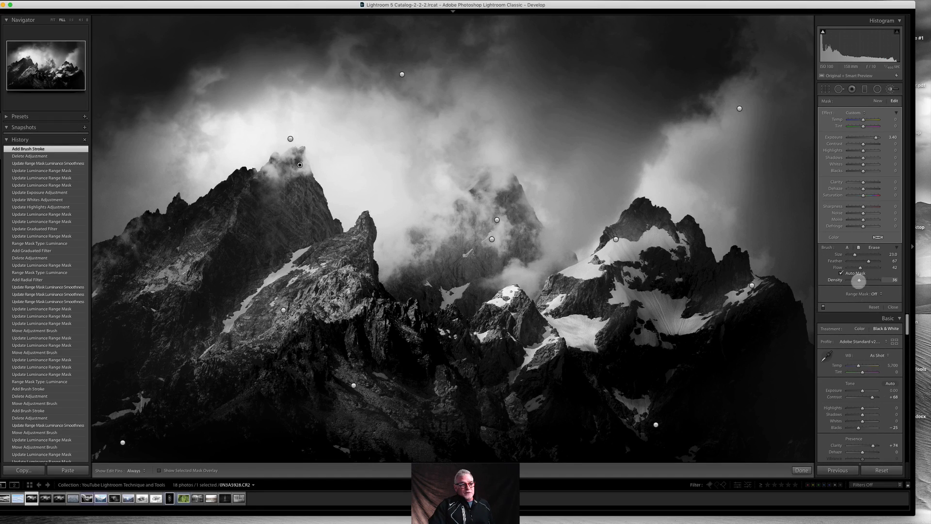
- Restrict the new brush adjustment with a Luminance range mask, setting smoothness to 60 and range to 82/100
left_click(878, 294)
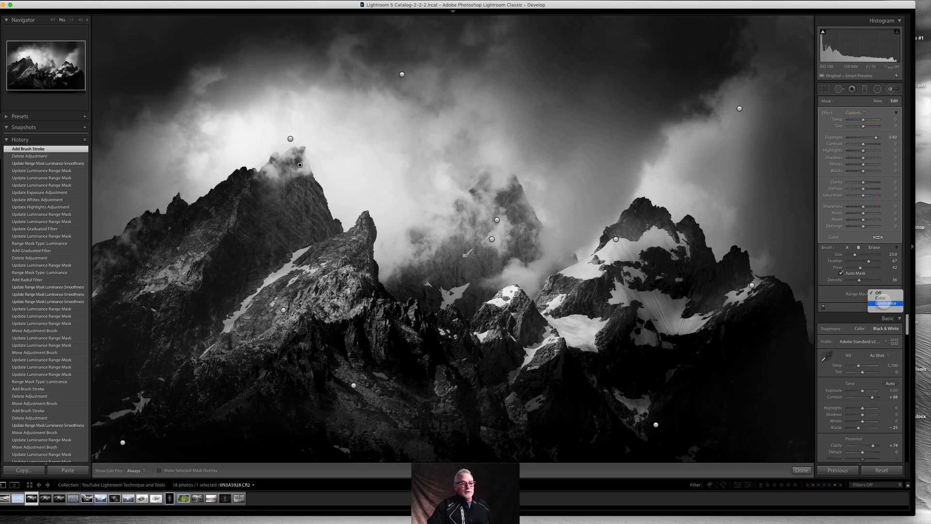
left_click(884, 303)
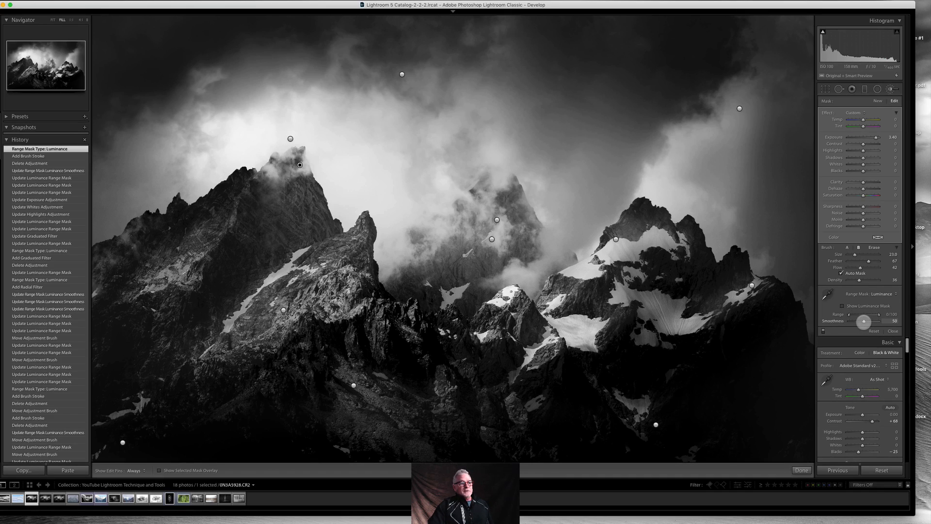
mouse_move(864, 321)
left_mouse_down()
mouse_move(841, 325)
mouse_move(891, 322)
mouse_move(863, 325)
mouse_move(872, 316)
left_mouse_up()
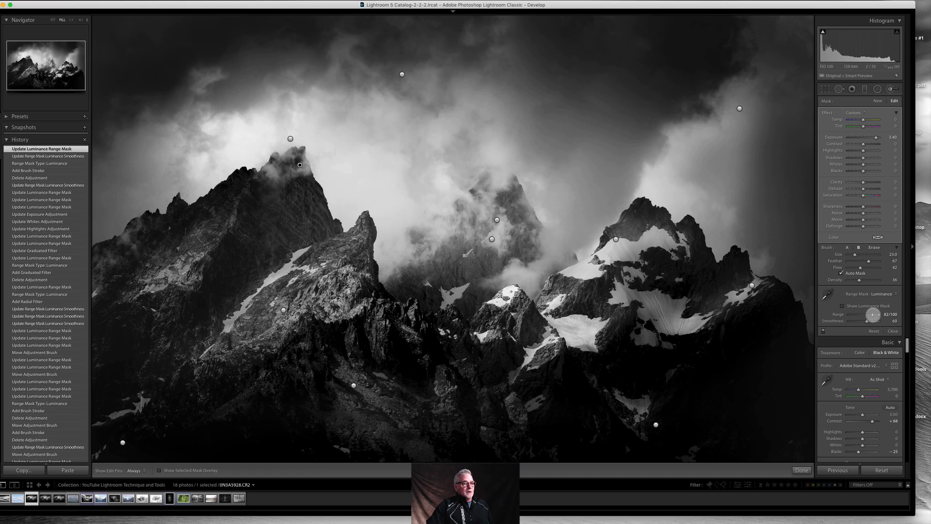
- Change the luminance range to 0/20 to target dark tones, and shift the adjustment slightly on the left summit
left_click_drag(869, 312, 805, 317)
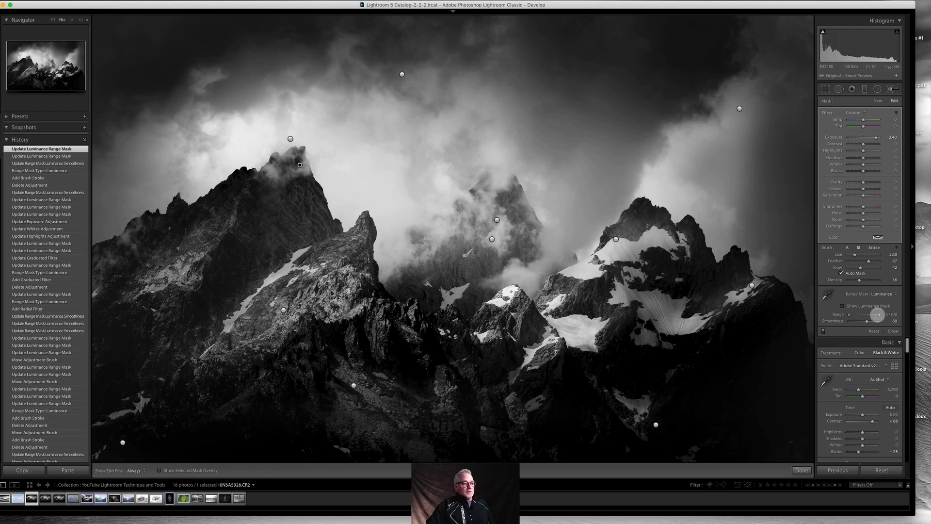
left_click_drag(878, 315, 855, 316)
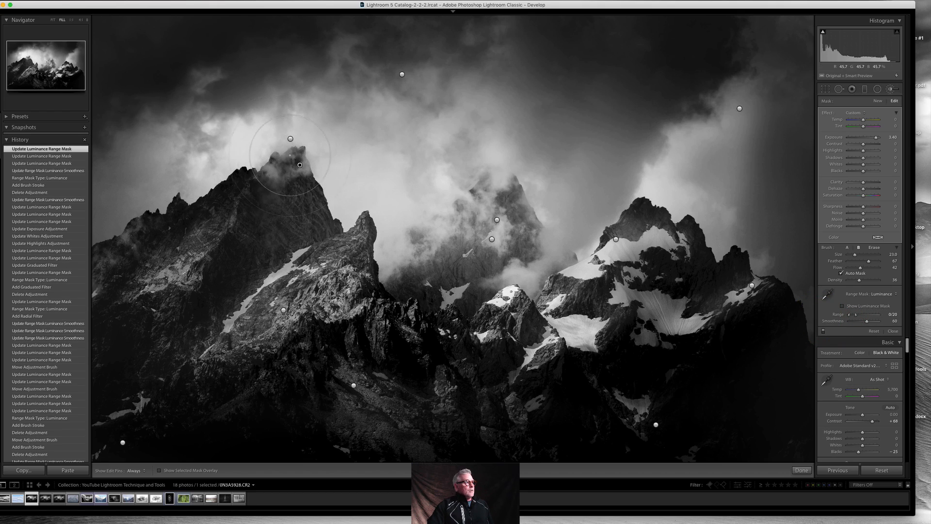
left_click_drag(300, 165, 341, 166)
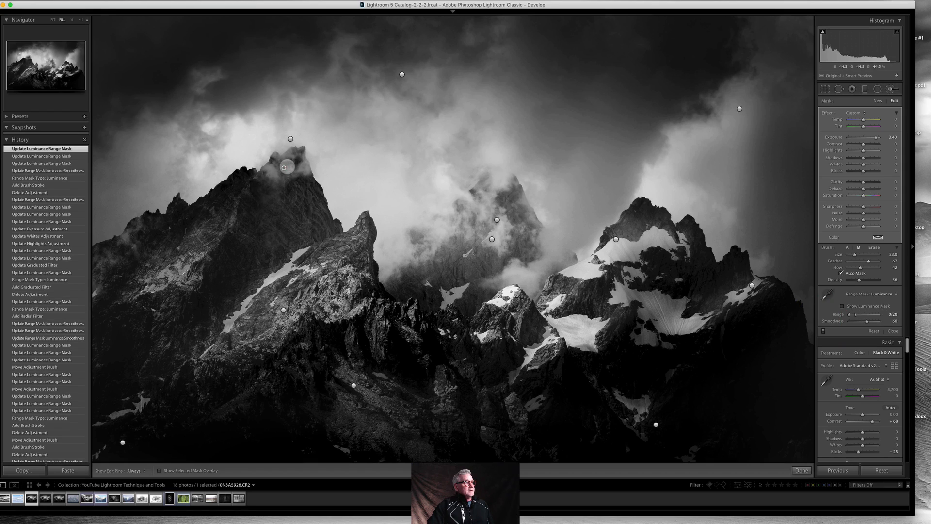
left_click(287, 167)
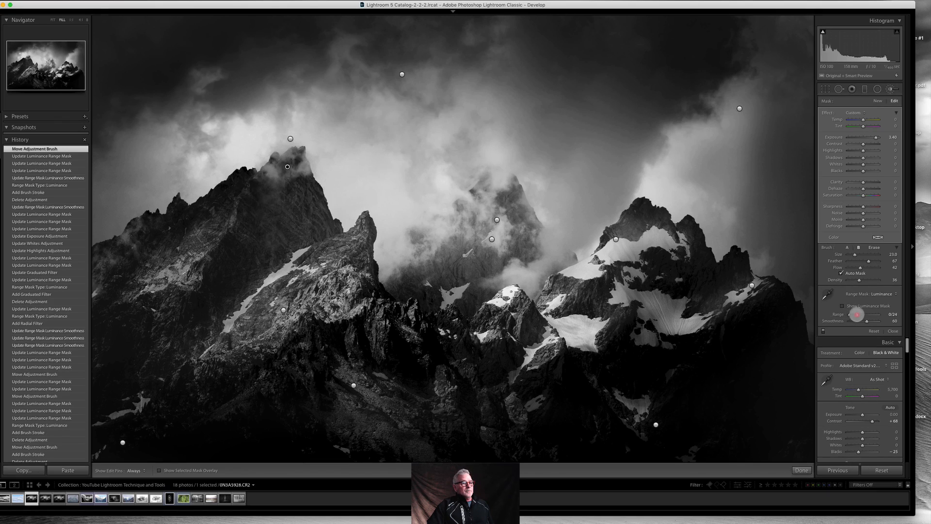
- Widen the luminance range to 0/32 and on to 0/48, moving the summit's adjustment slightly after each change
left_click_drag(858, 314, 860, 314)
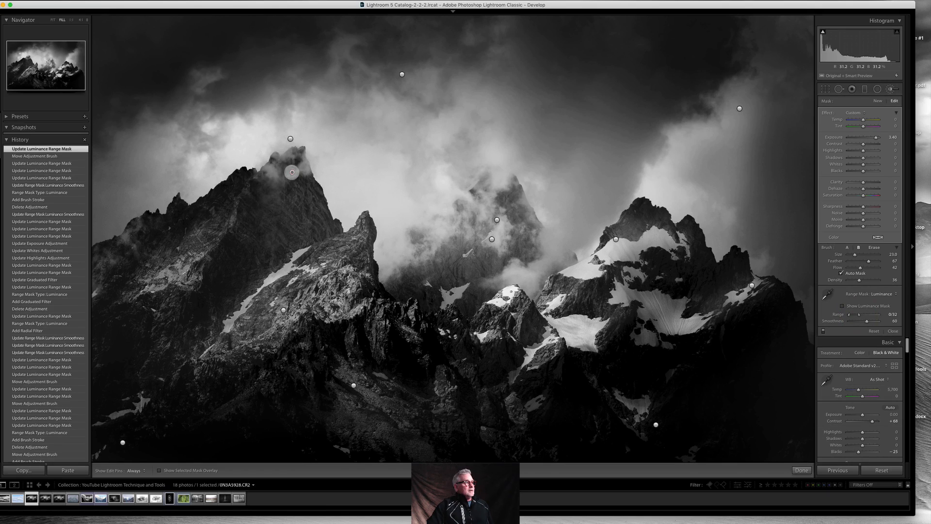
left_click(292, 172)
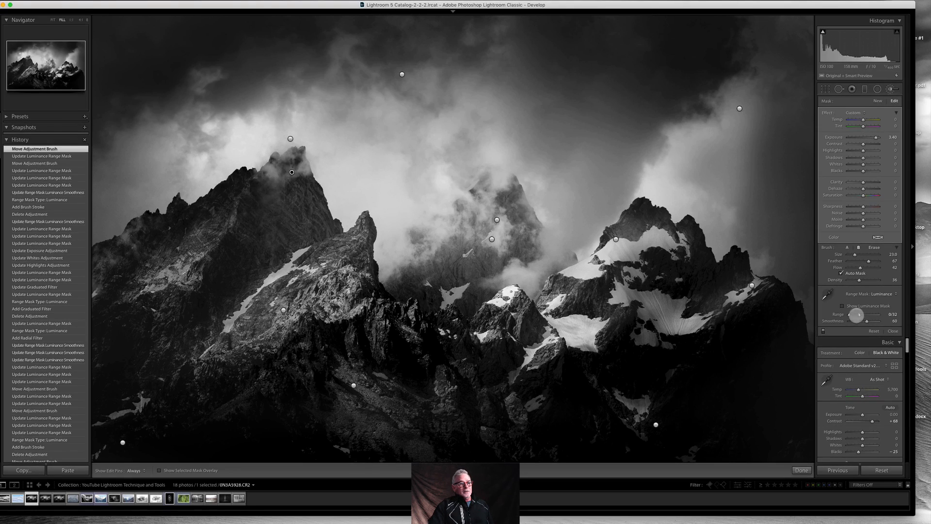
left_click_drag(863, 316, 864, 315)
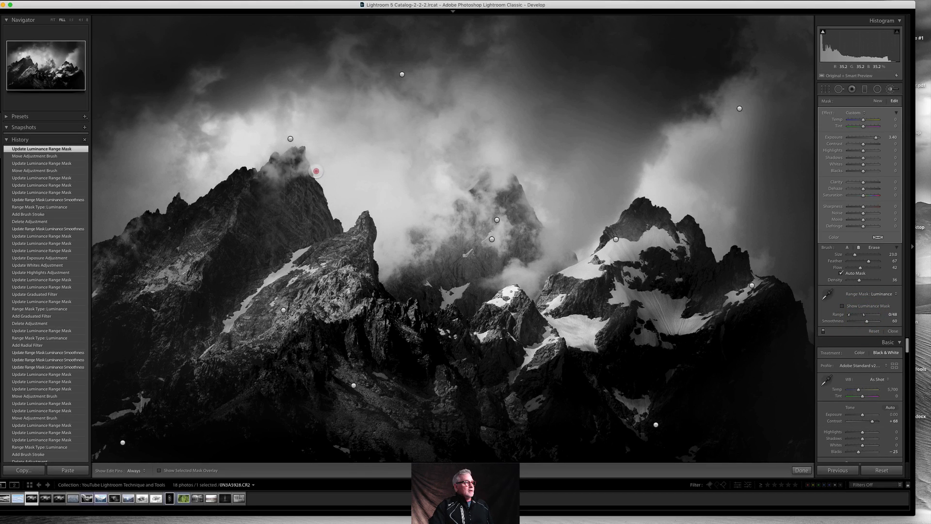
left_click_drag(317, 171, 292, 176)
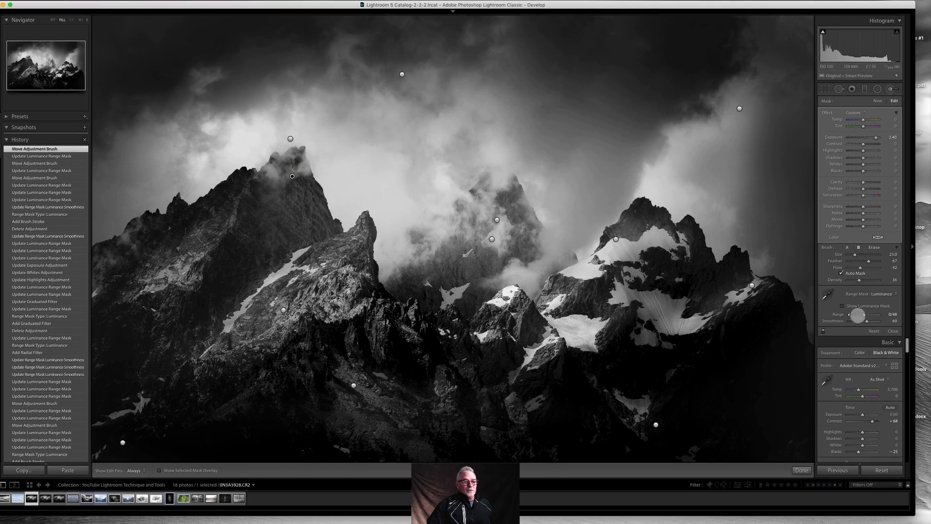
- Lower the luminance mask's smoothness to its minimum, raise it to 85, and delete the brush adjustment on the left summit
left_click_drag(867, 321, 838, 324)
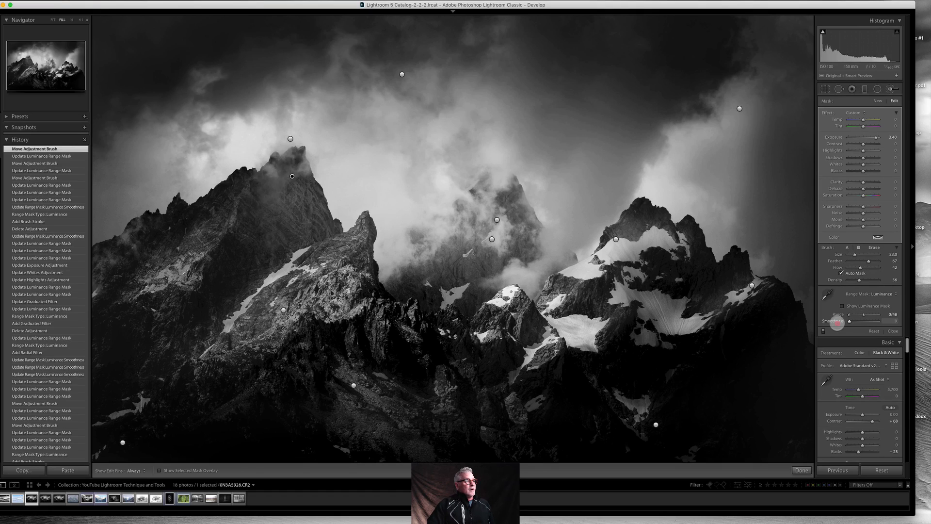
left_click_drag(838, 324, 877, 322)
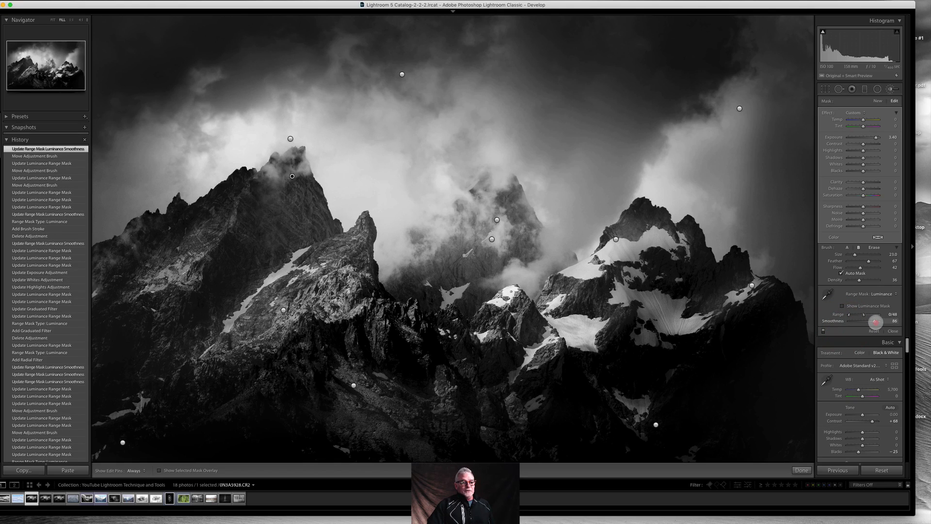
left_click_drag(875, 322, 875, 322)
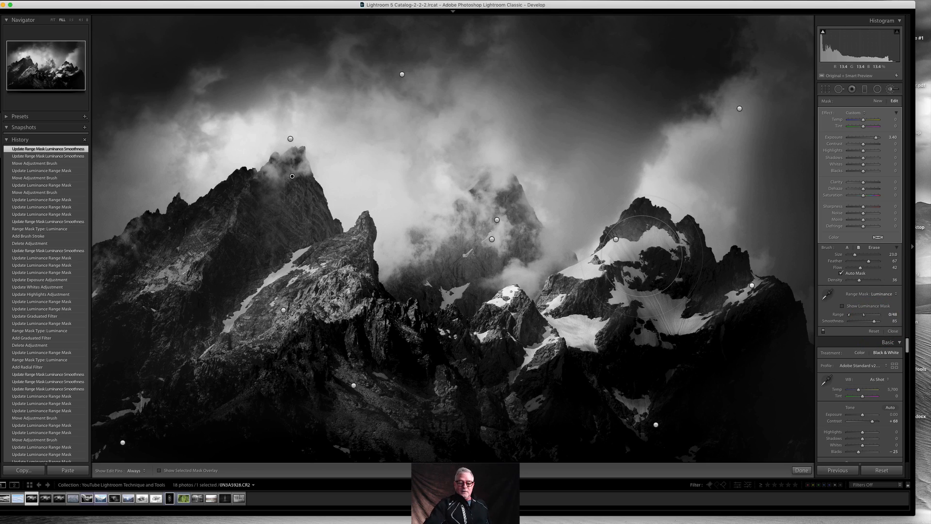
key("Delete")
- Add a large radial filter over the bright clouds above the left summit and shift it slightly down toward the peak
left_click(878, 89)
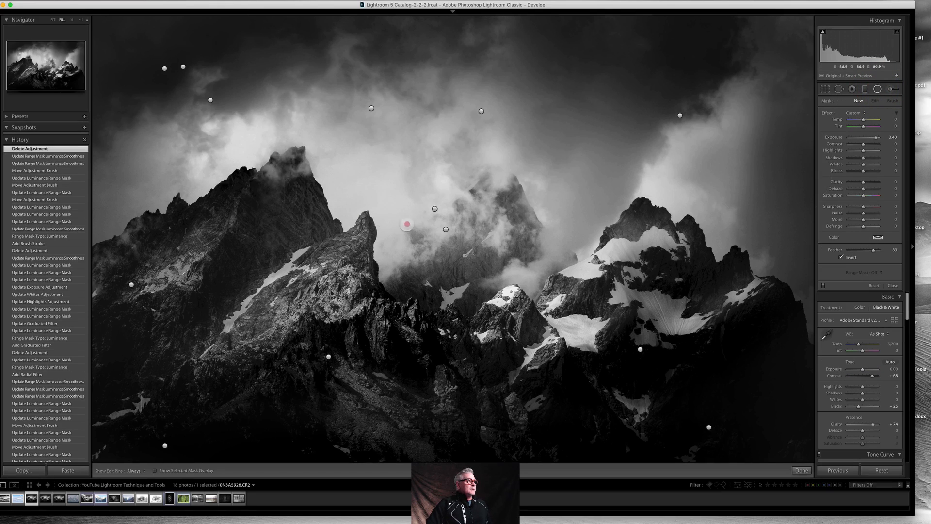
left_click_drag(250, 132, 455, 242)
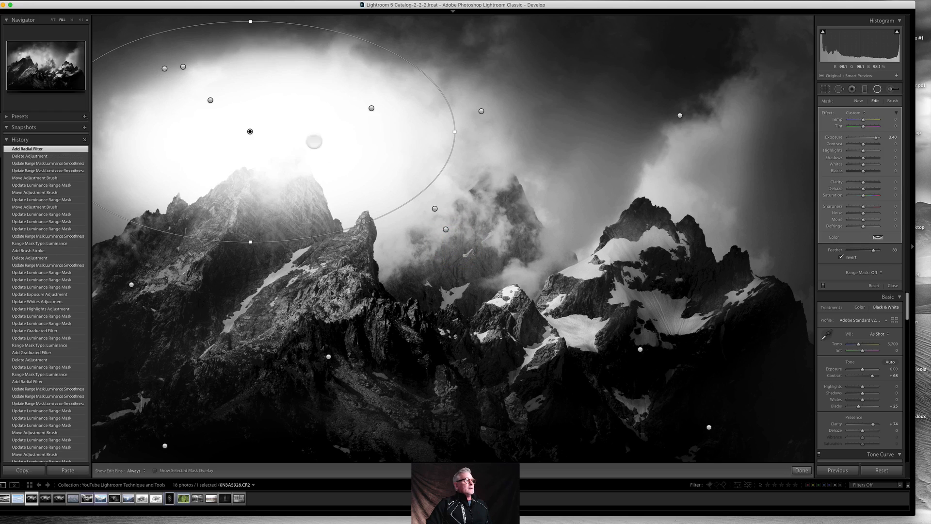
left_click_drag(250, 132, 263, 148)
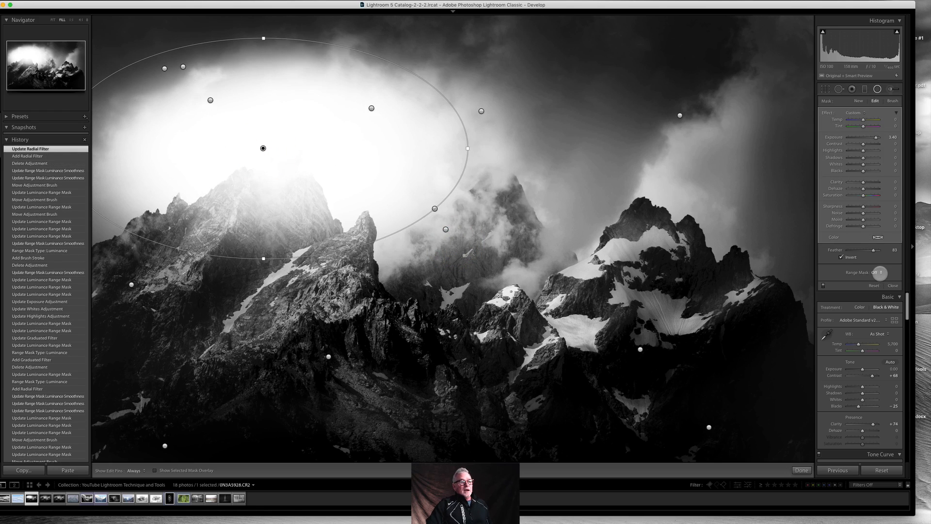
- Restrict the radial filter to bright tones with a Luminance range mask set to 76/100
left_click(881, 272)
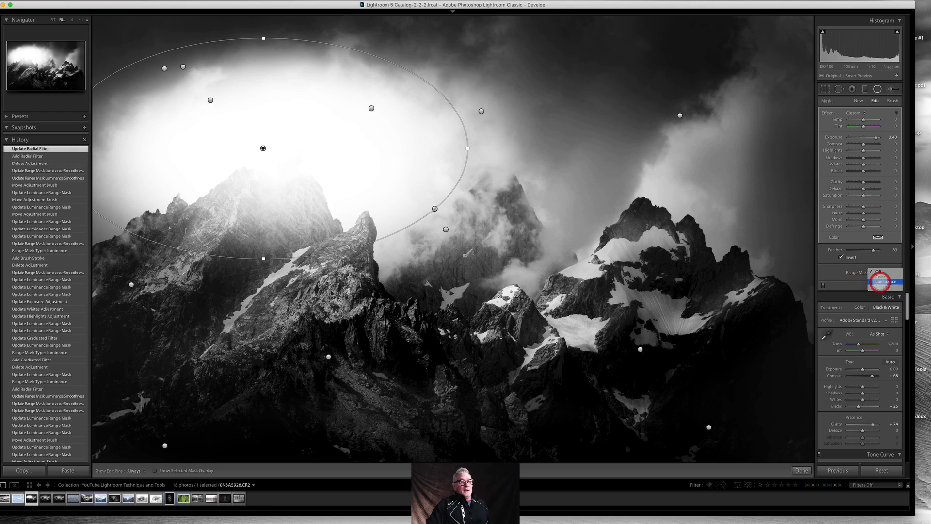
left_click(880, 282)
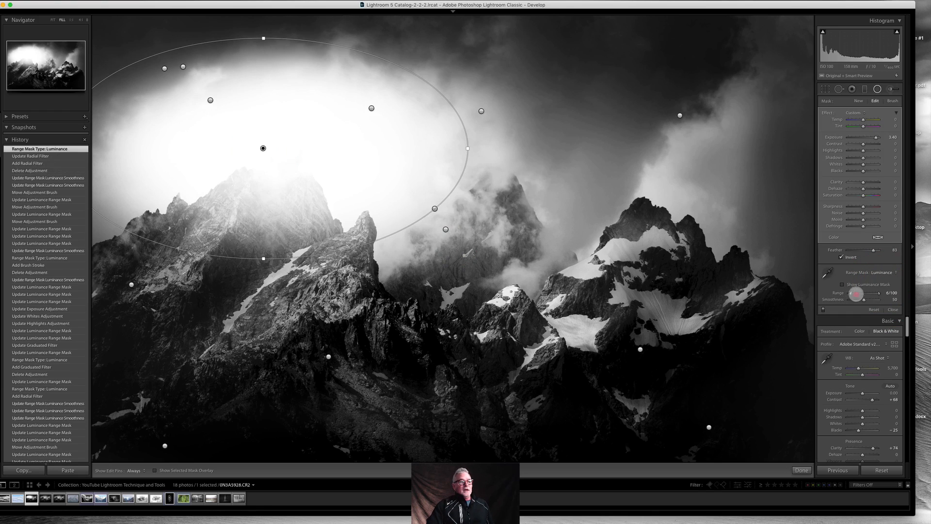
left_click_drag(856, 294, 873, 294)
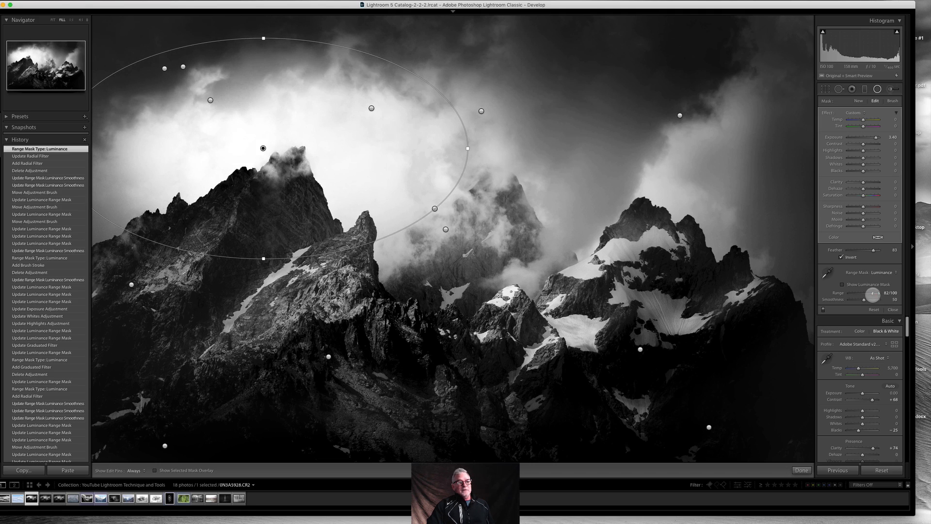
left_click_drag(873, 293, 879, 292)
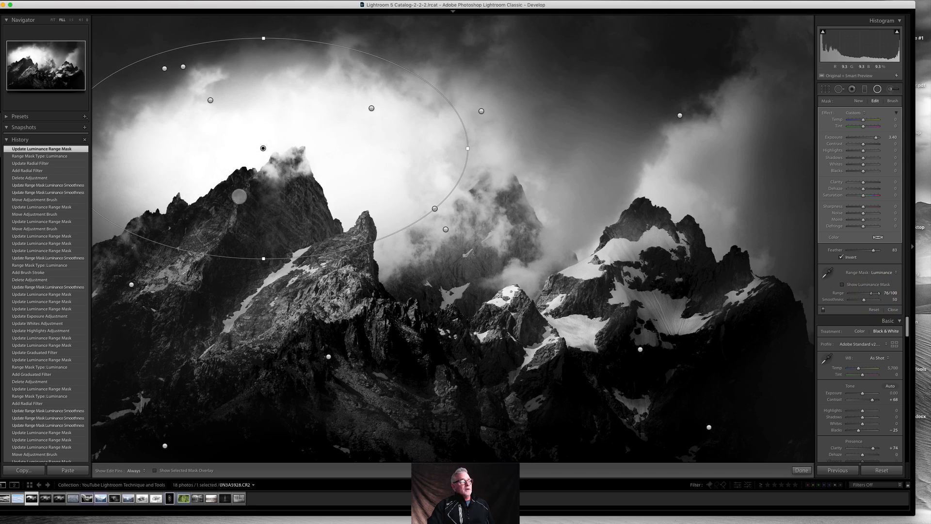
- Move the radial filter up and outward over the sky, before and after changing its luminance range to 0/36
left_click_drag(263, 148, 202, 94)
left_click(306, 83)
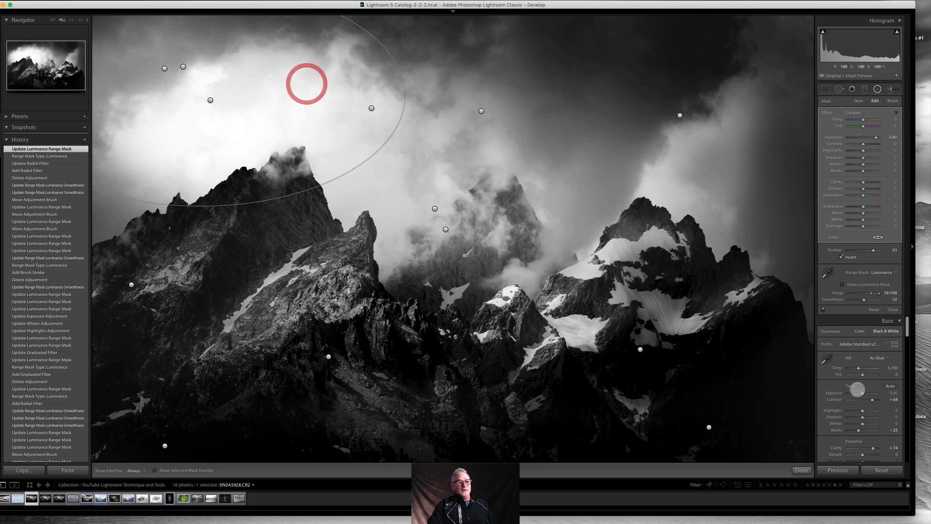
mouse_move(868, 292)
left_mouse_down()
mouse_move(828, 295)
mouse_move(860, 296)
left_mouse_up()
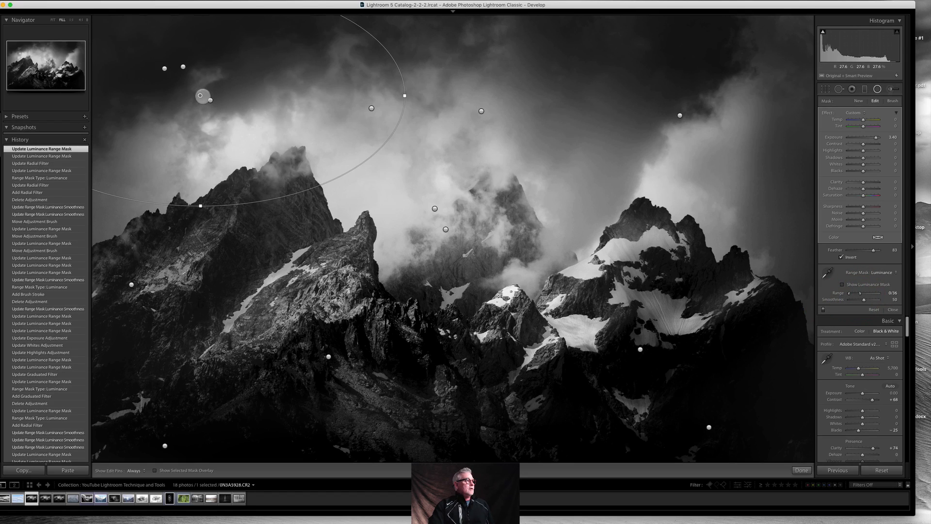
left_click_drag(211, 207, 159, 83)
- Set the radial filter's luminance range to 70/100, reposition it over the clouds, and delete the filter
mouse_move(861, 294)
left_mouse_down()
mouse_move(891, 295)
mouse_move(861, 294)
mouse_move(871, 294)
left_mouse_up()
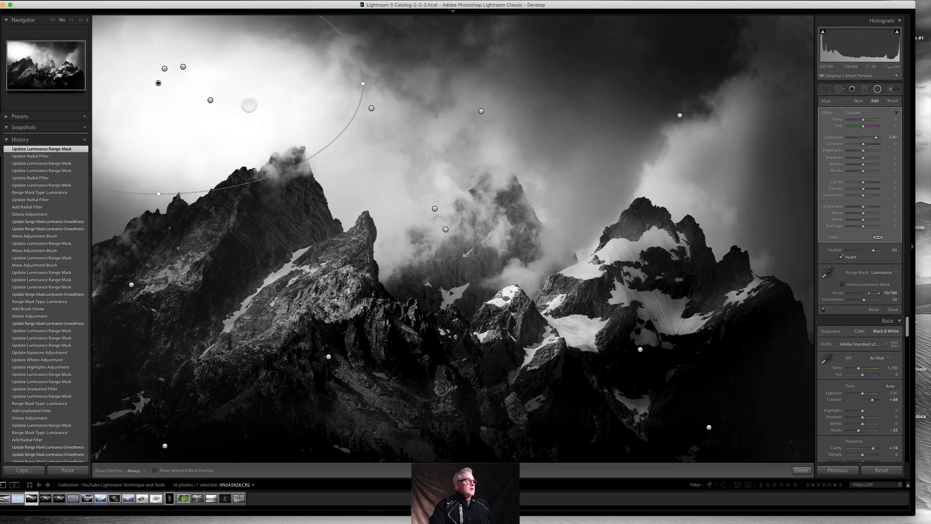
left_click(162, 89)
left_click_drag(310, 78, 186, 98)
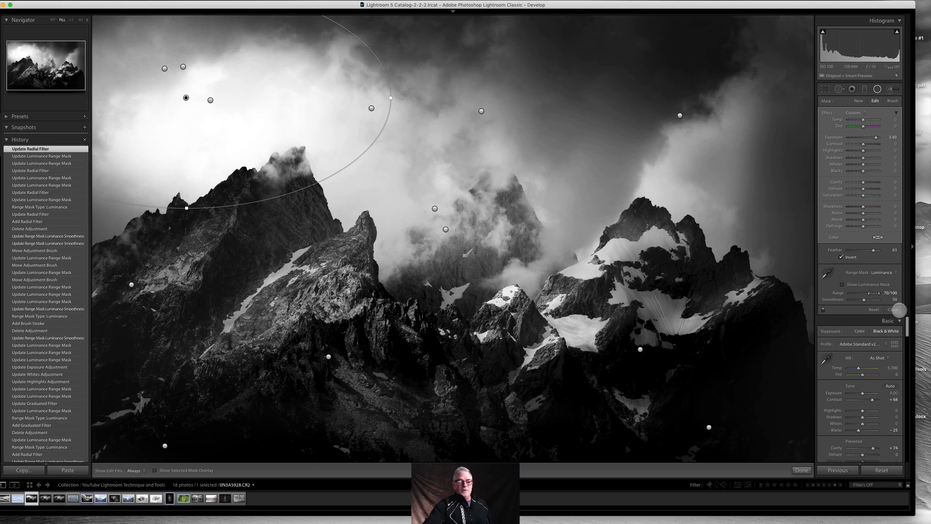
key("Delete")
- Draw a slightly tilted graduated filter down over the sky and summits, limited by a Luminance range mask of 77/100
left_click(864, 89)
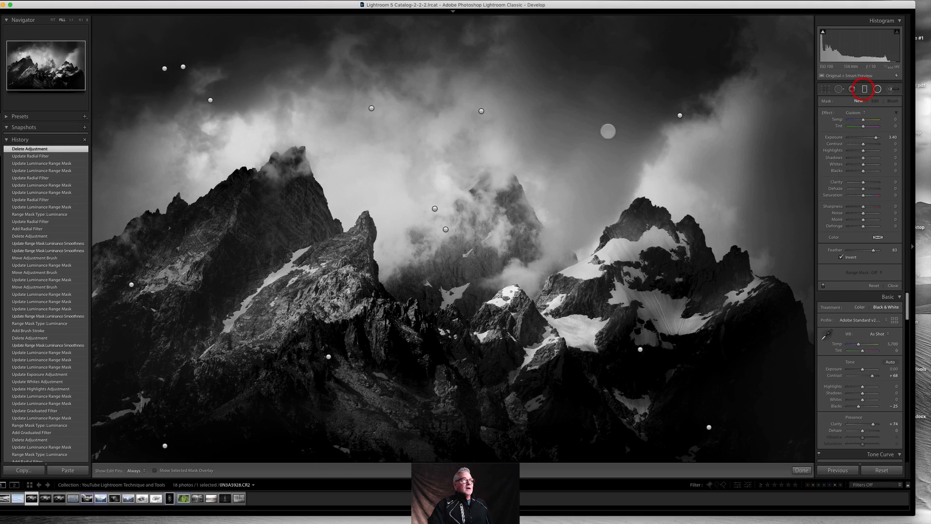
left_click_drag(472, 189, 462, 277)
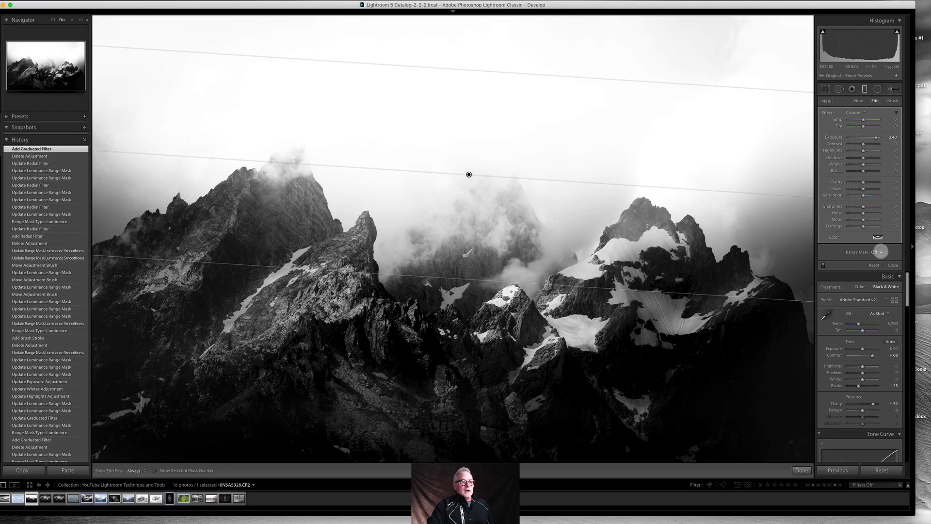
left_click(877, 251)
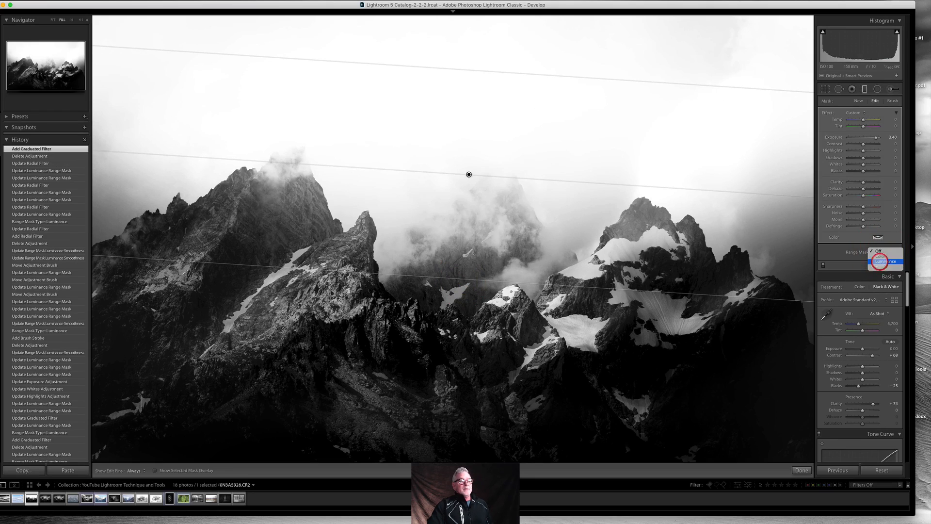
left_click(880, 262)
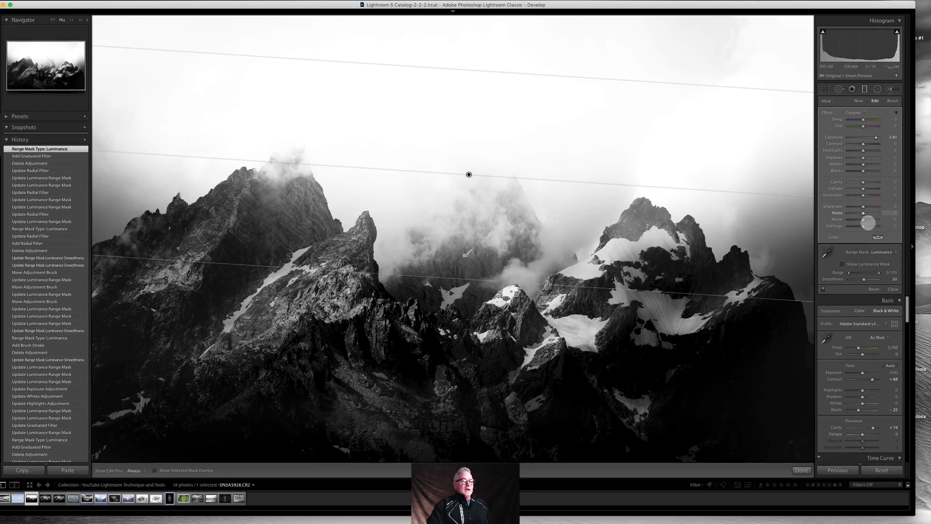
left_click_drag(849, 273, 872, 274)
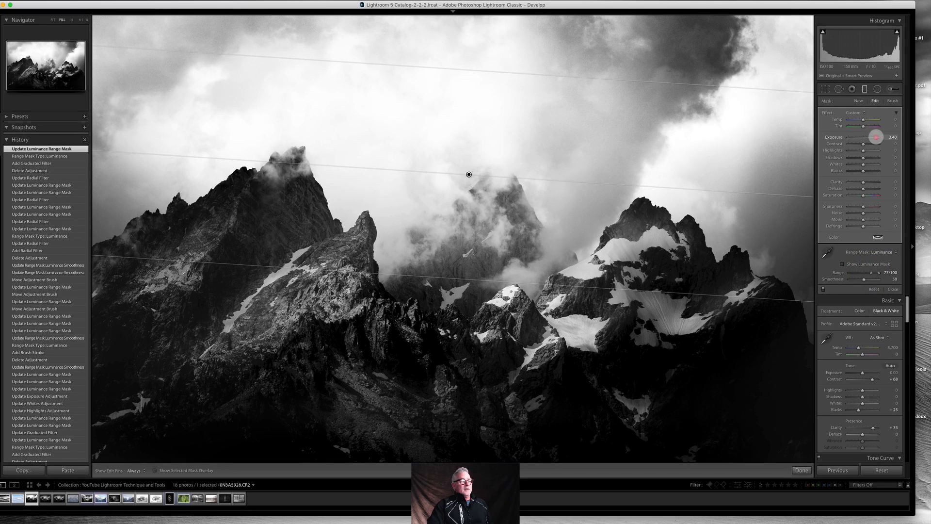
- Set the graduated filter's exposure to 2.10 and brush across the clouds toward the right peak with the pins hidden
left_click_drag(873, 137, 871, 137)
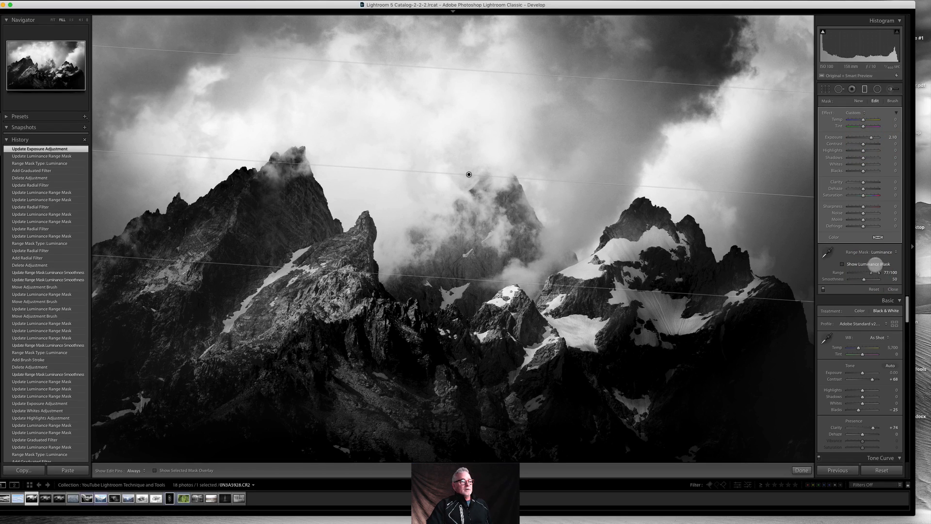
left_click(892, 101)
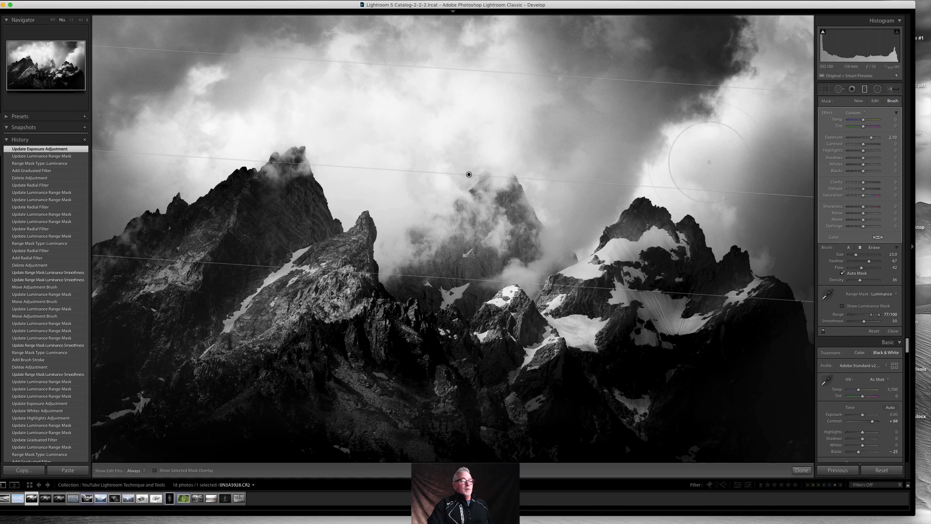
key("h")
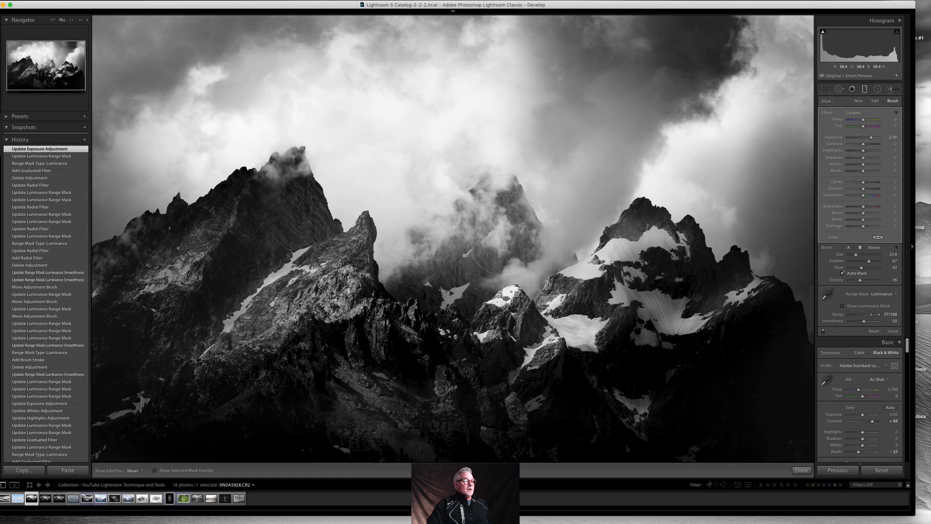
mouse_move(344, 90)
left_mouse_down()
mouse_move(407, 80)
mouse_move(450, 104)
mouse_move(680, 128)
mouse_move(693, 191)
left_mouse_up()
key("h")
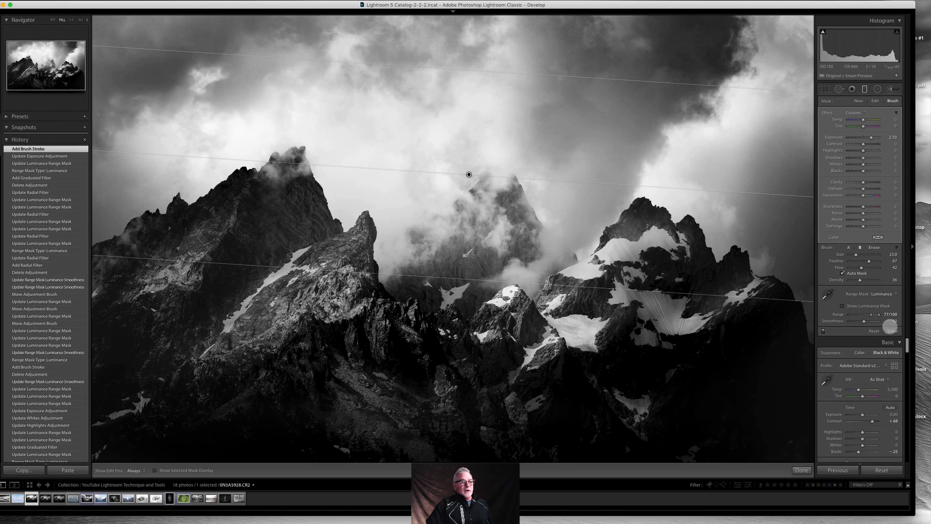
- Change the graduated filter's luminance range to 0/49 and move the filter lower over the mountains
left_click(871, 313)
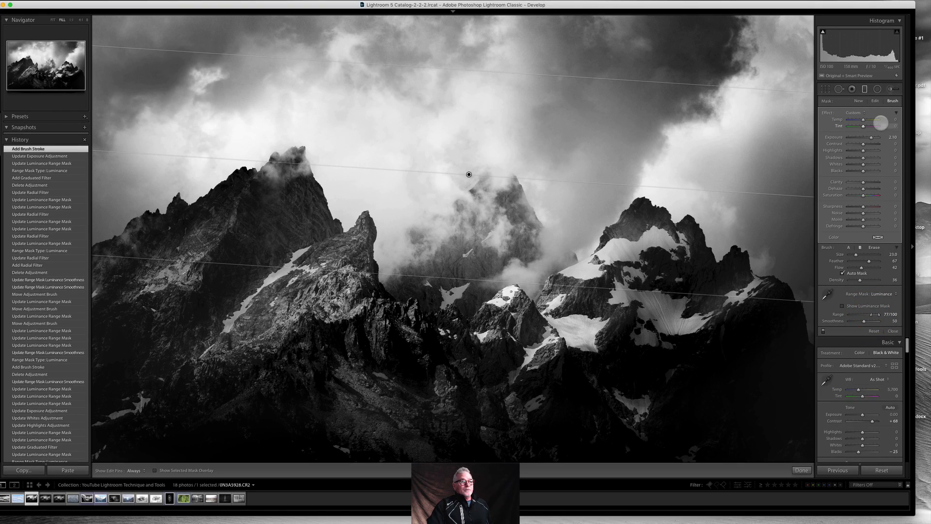
mouse_move(871, 314)
left_mouse_down()
mouse_move(833, 319)
mouse_move(875, 316)
mouse_move(863, 316)
left_mouse_up()
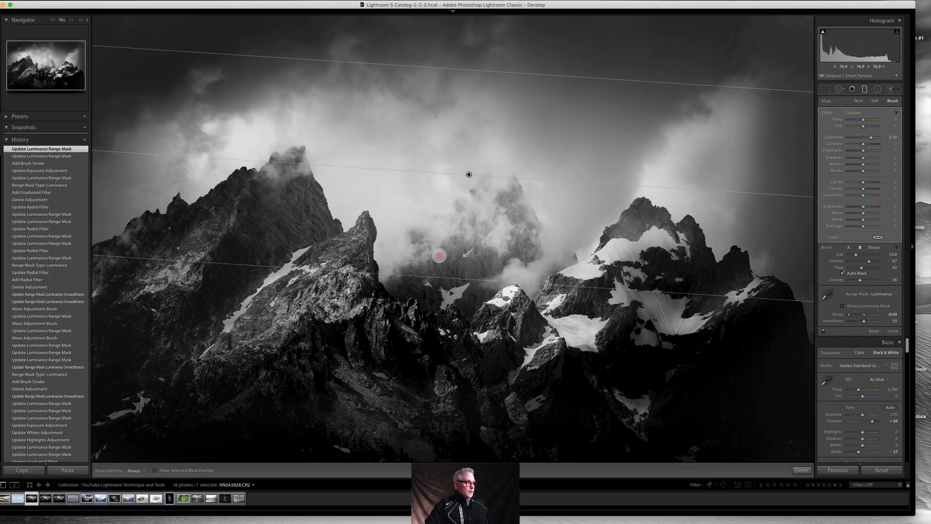
left_click_drag(439, 256, 428, 231)
- Set the graduated filter's luminance range to 63/100 and close the filter settings
left_click(870, 315)
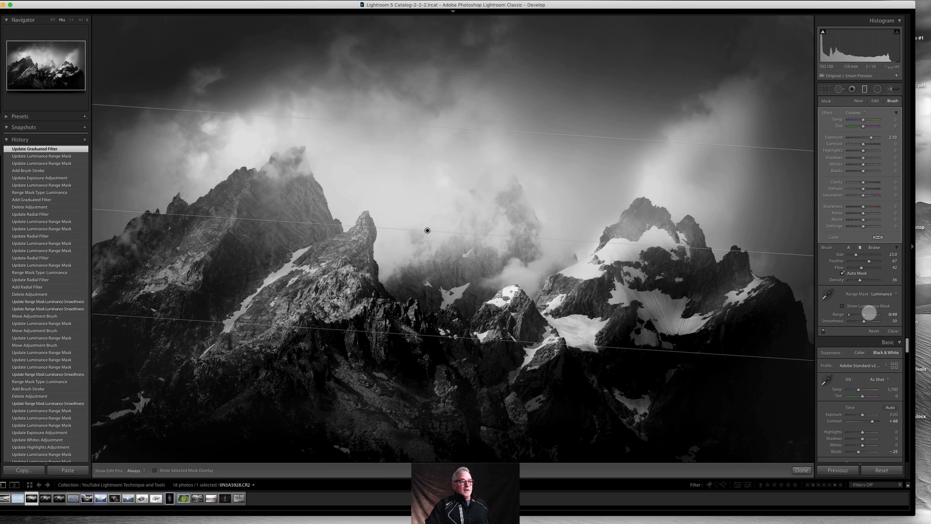
mouse_move(865, 314)
left_mouse_down()
mouse_move(887, 313)
mouse_move(866, 315)
left_mouse_up()
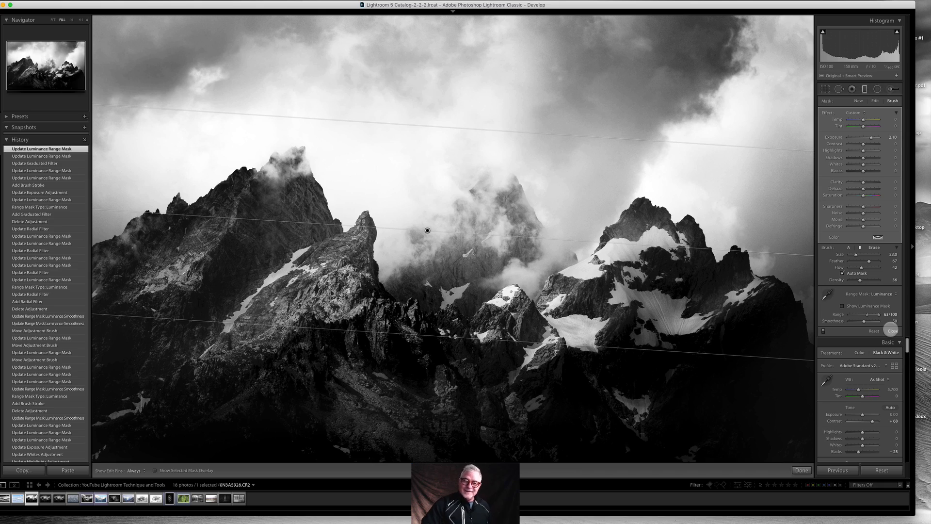
left_click(891, 330)
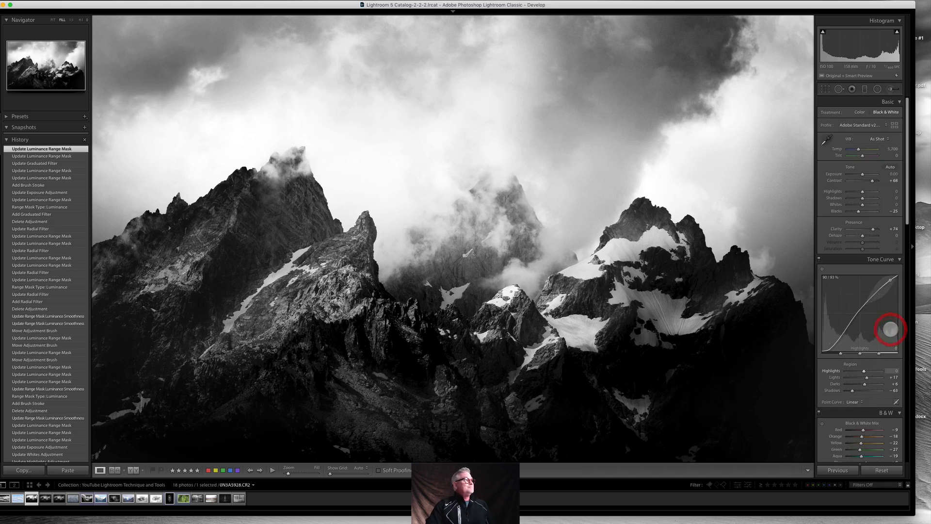
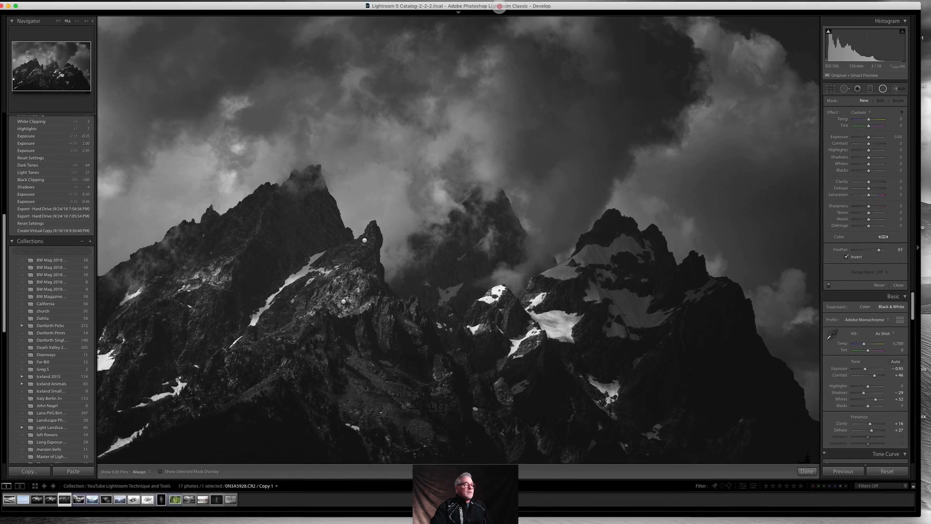
- View the edited mountain photo for comparison and switch back to its virtual copy, Copy 1
left_click(40, 498)
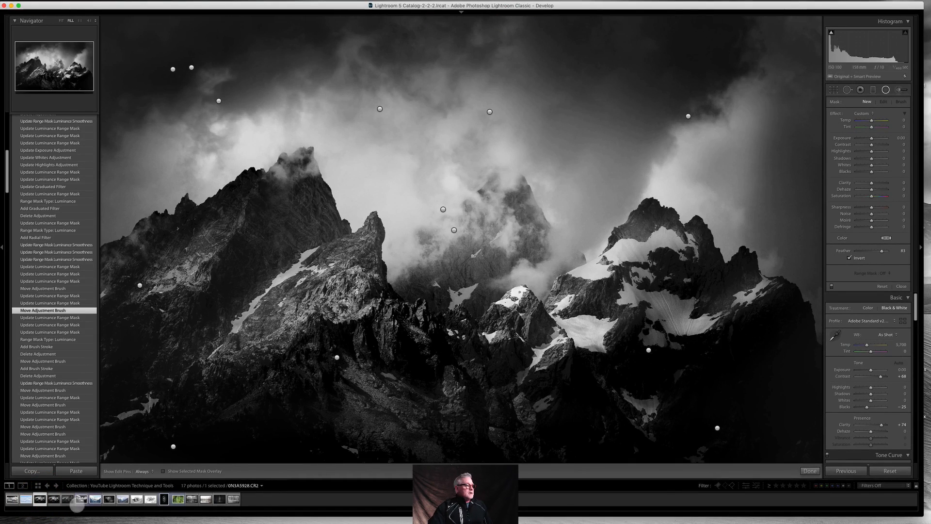
left_click(67, 498)
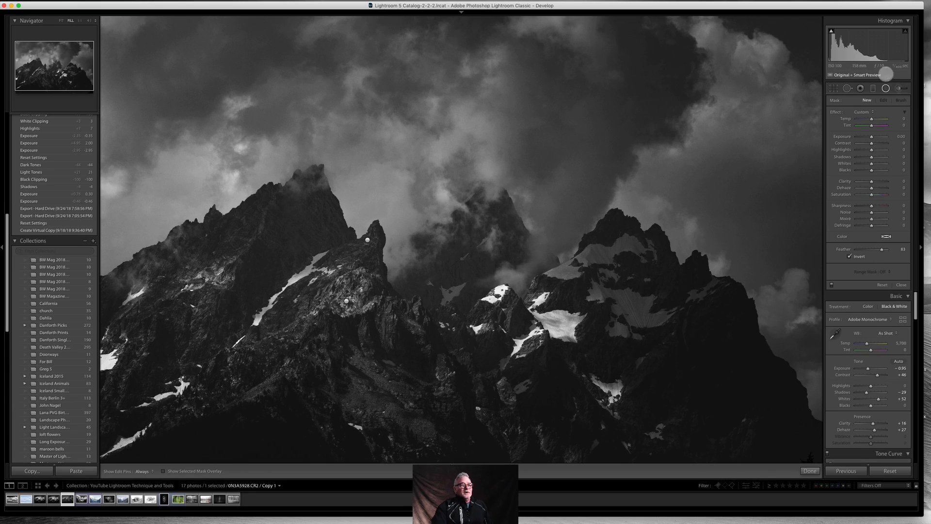
- Reopen the Radial Filter on the virtual copy and delete both existing radial filters
left_click(885, 88)
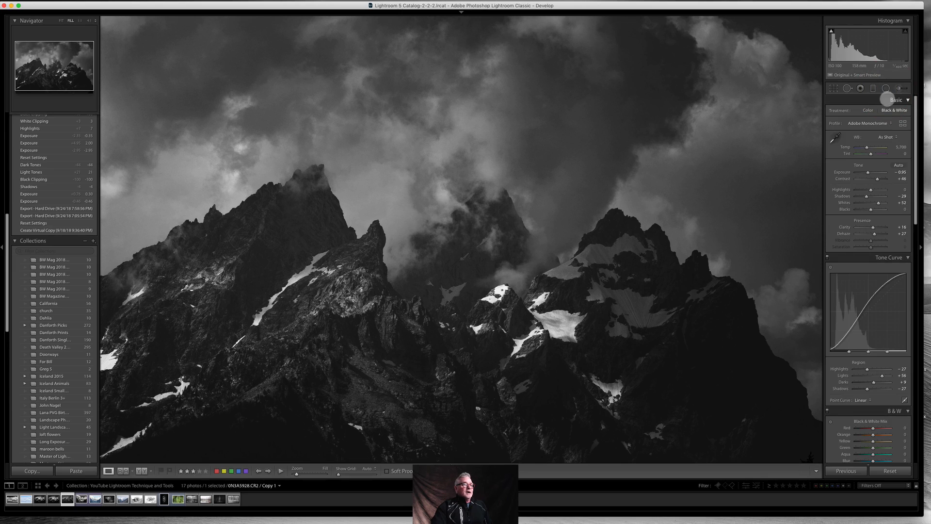
left_click(886, 87)
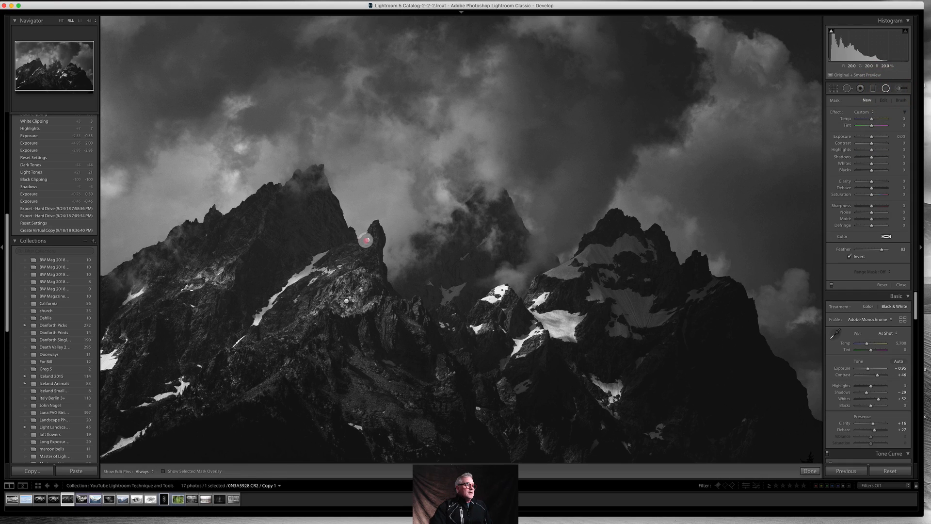
left_click(365, 240)
key("Delete")
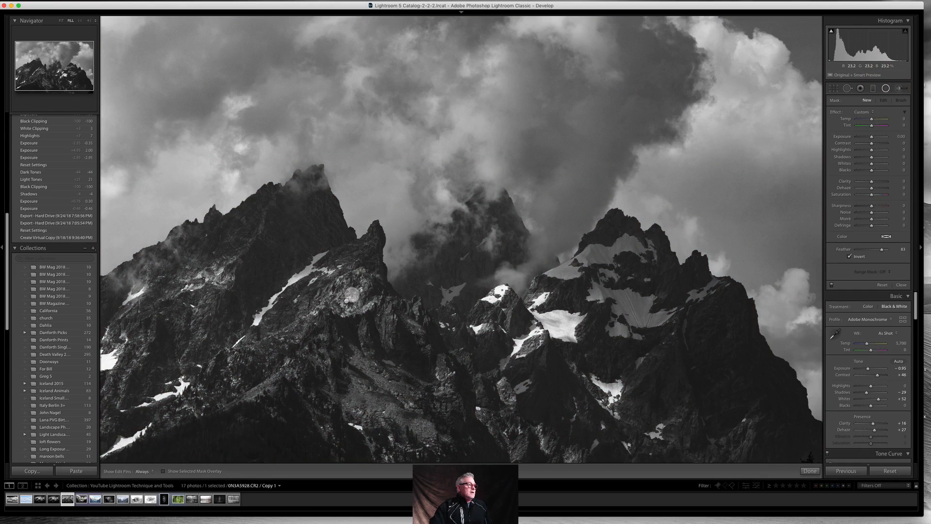
left_click(346, 301)
key("Delete")
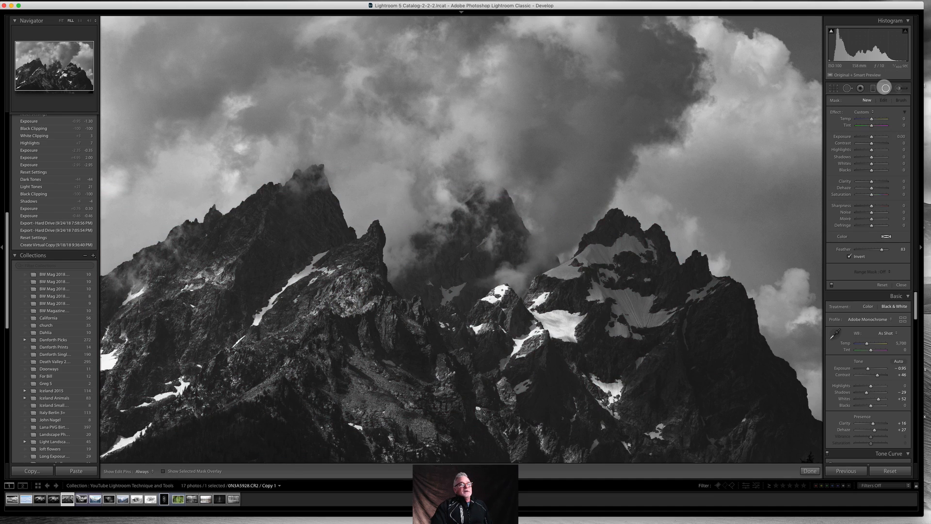
- Reopen the Radial Filter and draw a large ellipse around the mountain peaks, nearly filling the frame
left_click(899, 285)
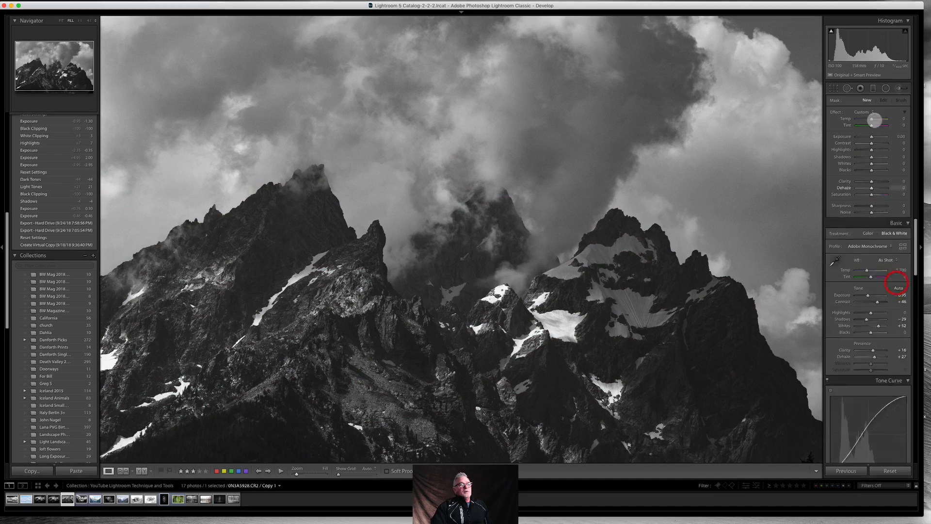
left_click(885, 89)
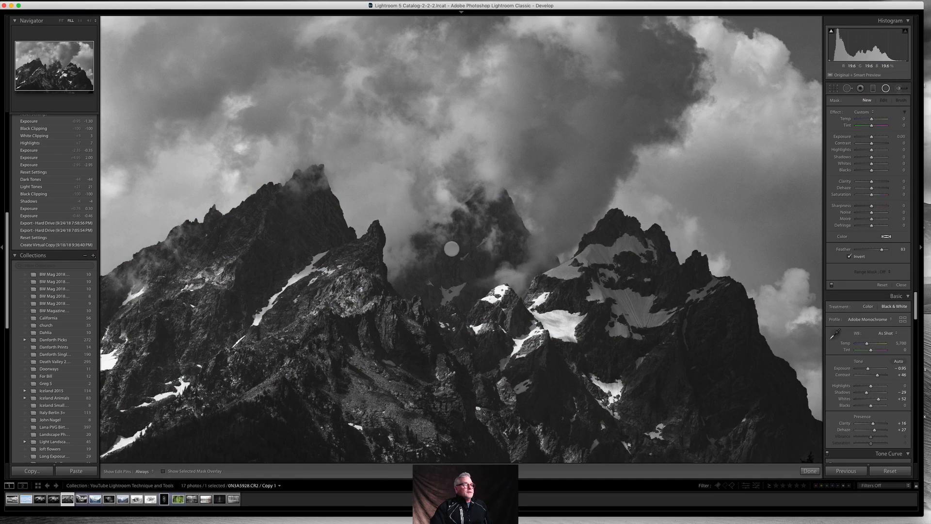
left_click_drag(399, 261, 784, 479)
left_click_drag(391, 258, 421, 245)
- Turn off Invert on the large radial filter, set its Exposure to -1.10 and shift it slightly up and right
left_click(849, 256)
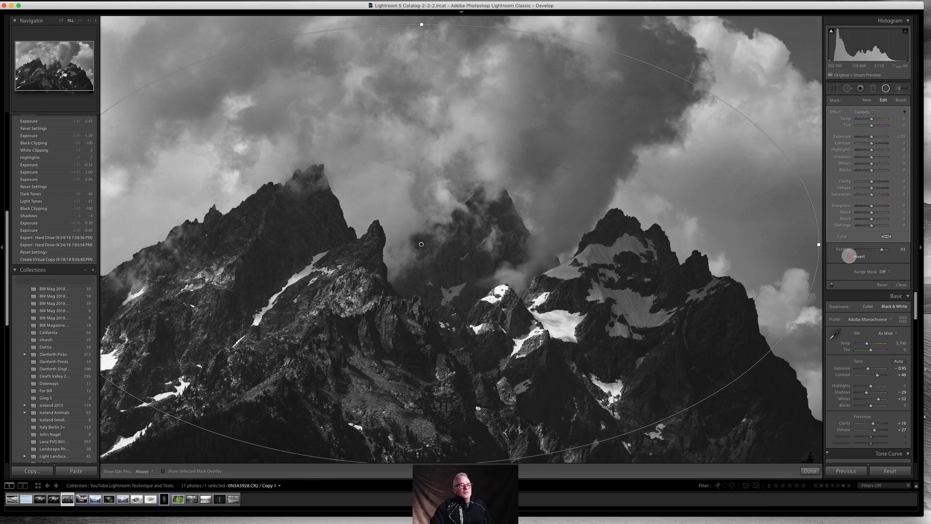
left_click(849, 256)
left_click(849, 256)
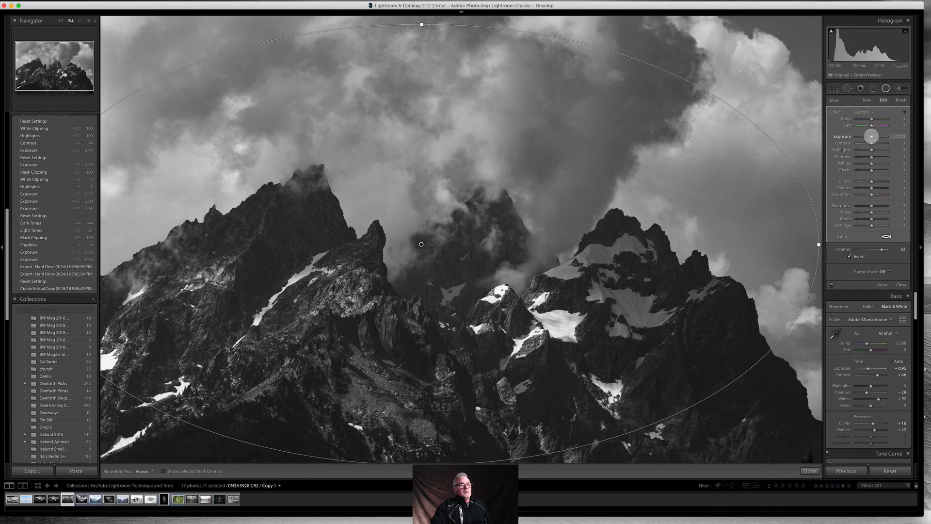
left_click_drag(870, 137, 866, 138)
left_click(849, 256)
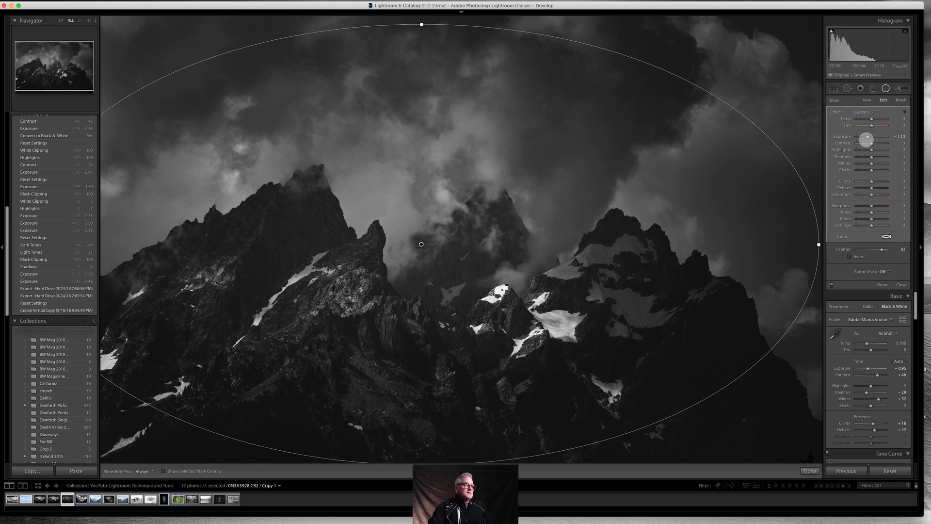
left_click_drag(421, 244, 436, 238)
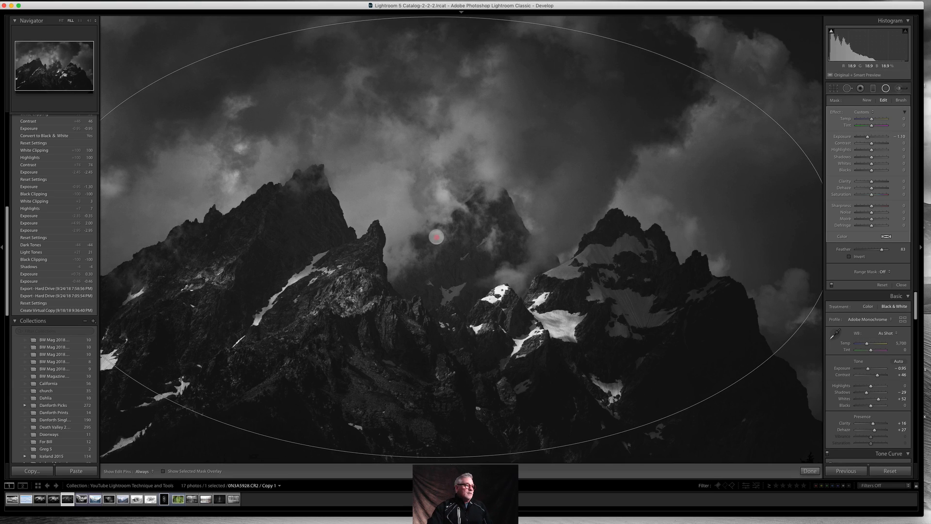
key("apostrophe")
- Add a second, inverted radial filter over the peaks with Exposure about 0.4 and Contrast 77, then make it taller and recentre it
left_click(867, 100)
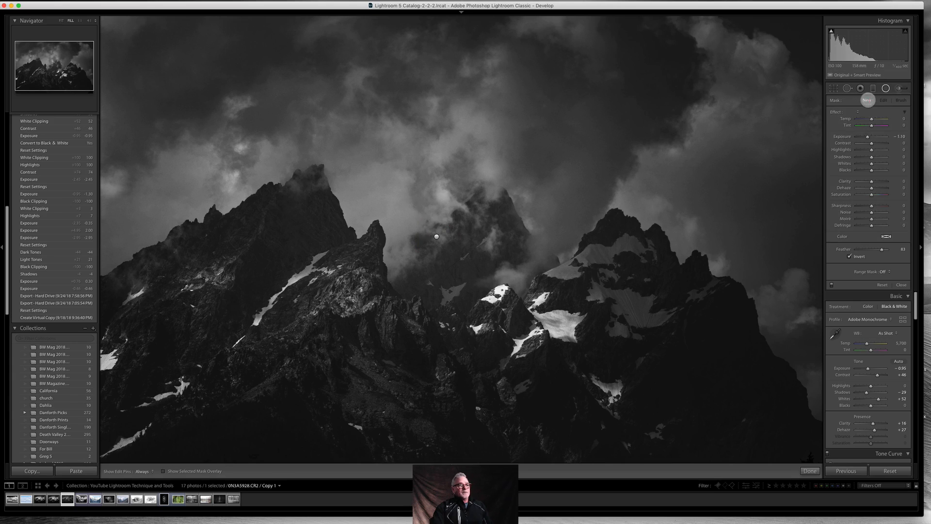
left_click_drag(430, 268, 748, 408)
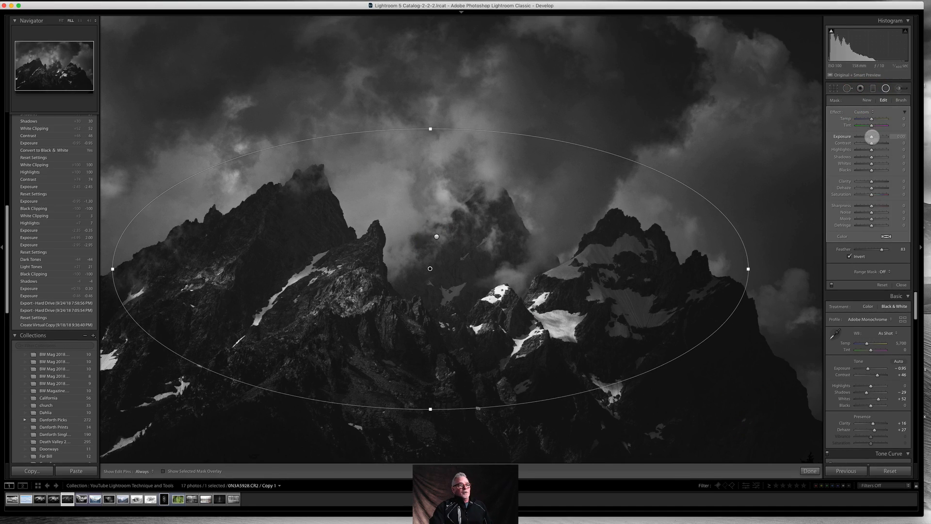
left_click_drag(873, 137, 884, 143)
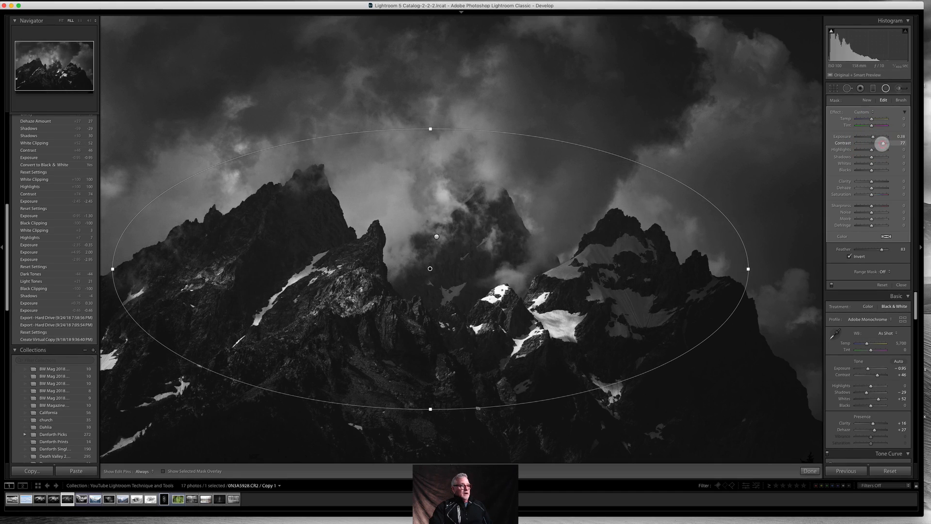
left_click_drag(428, 127, 426, 92)
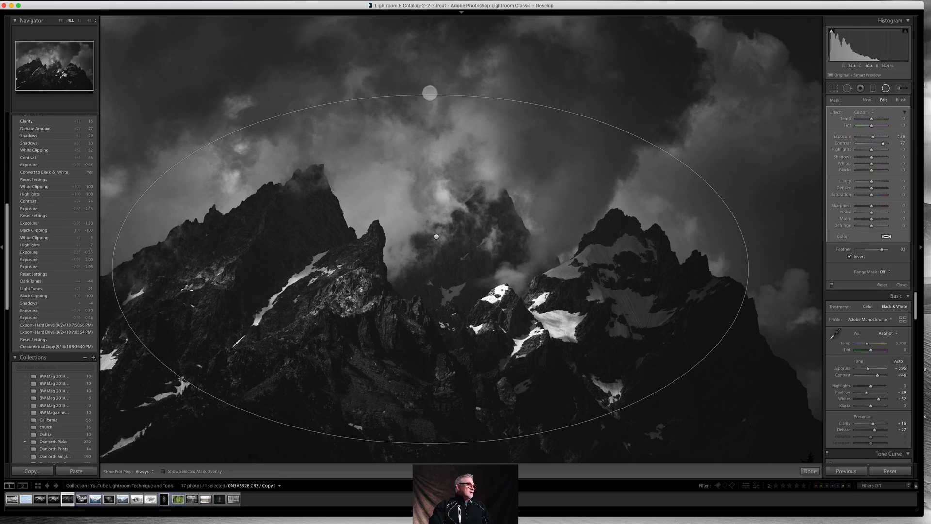
left_click_drag(426, 267, 447, 259)
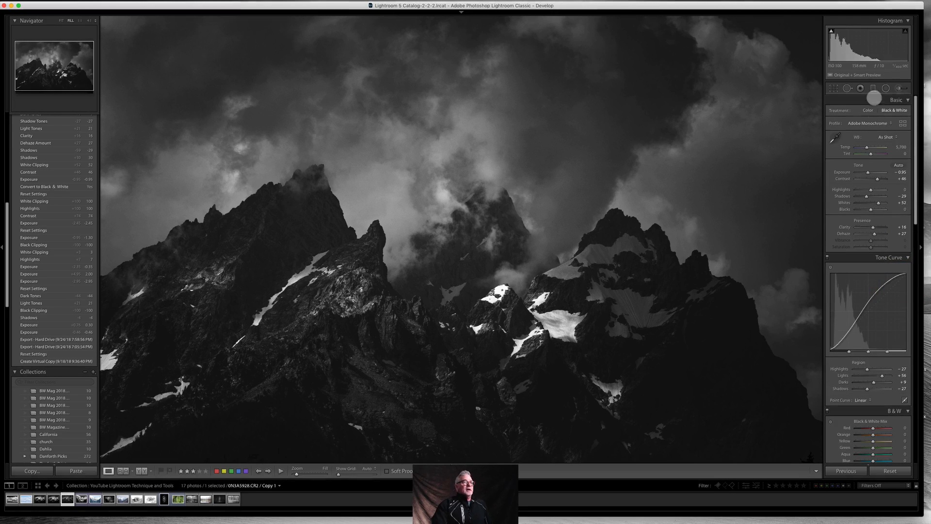
- Start an adjustment brush with Contrast 26, Highlights 52 and Whites 31, and paint the bright clouds above the left peak
left_click(899, 88)
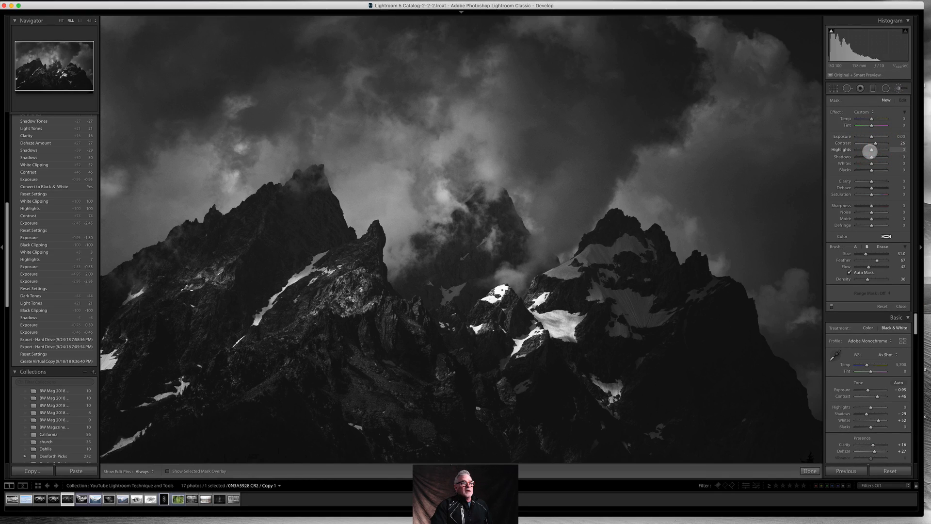
left_click_drag(879, 150, 876, 164)
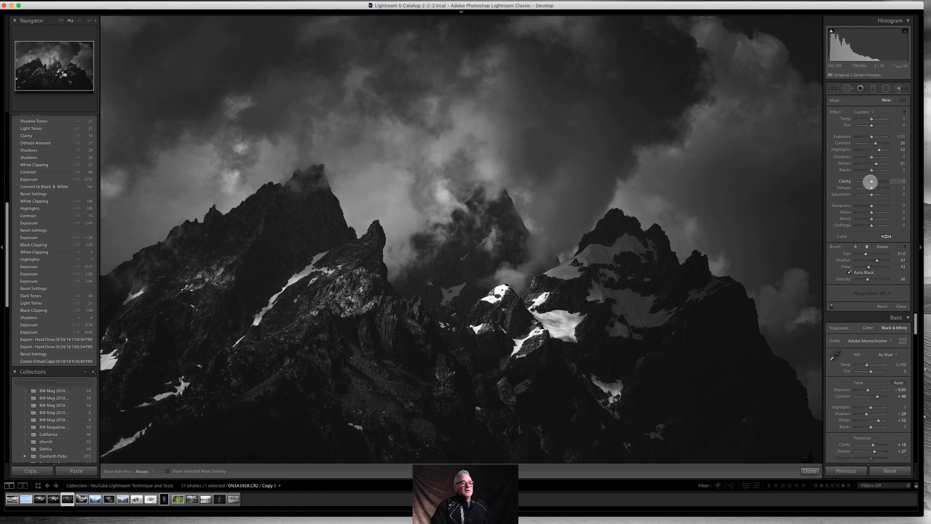
key("h")
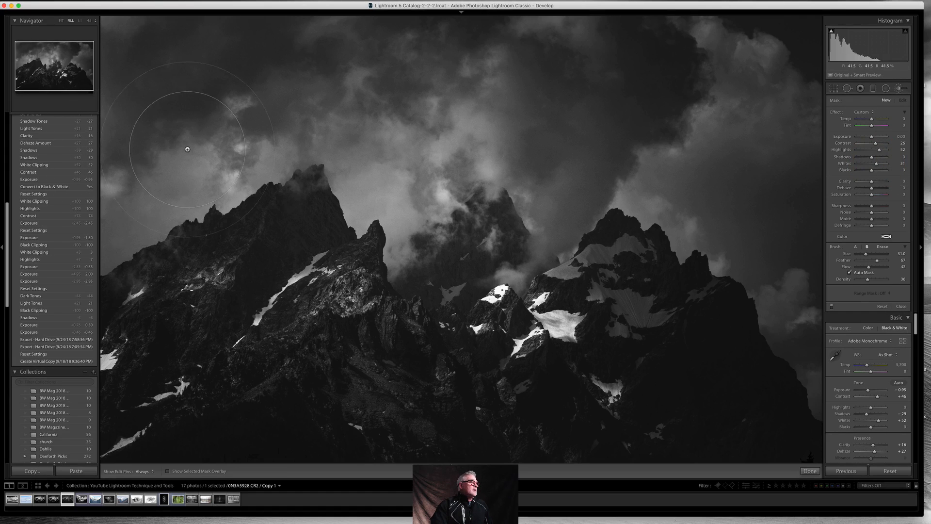
left_click_drag(216, 141, 300, 70)
key("h")
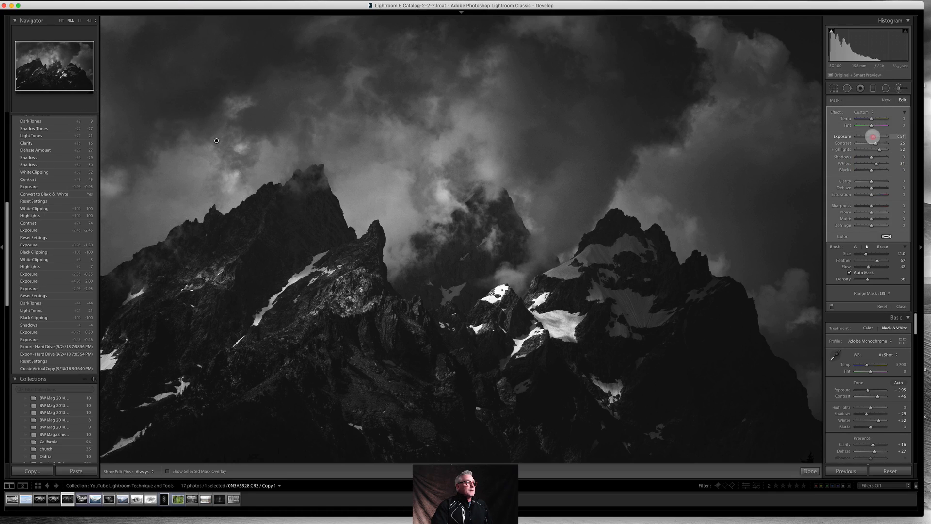
- Raise the cloud brush's Exposure to about 1.3, reduce the brush size to 17 and paint the clouds on the right
left_click_drag(873, 136, 877, 137)
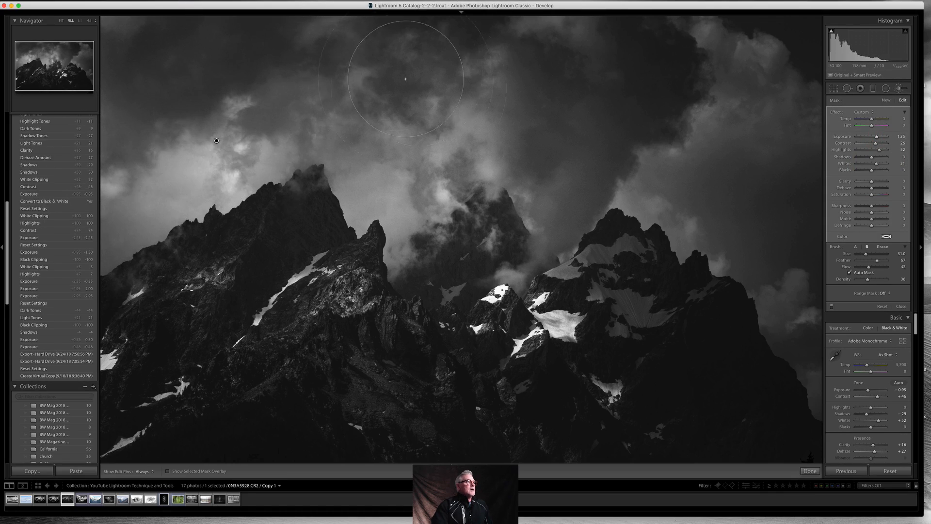
key("h")
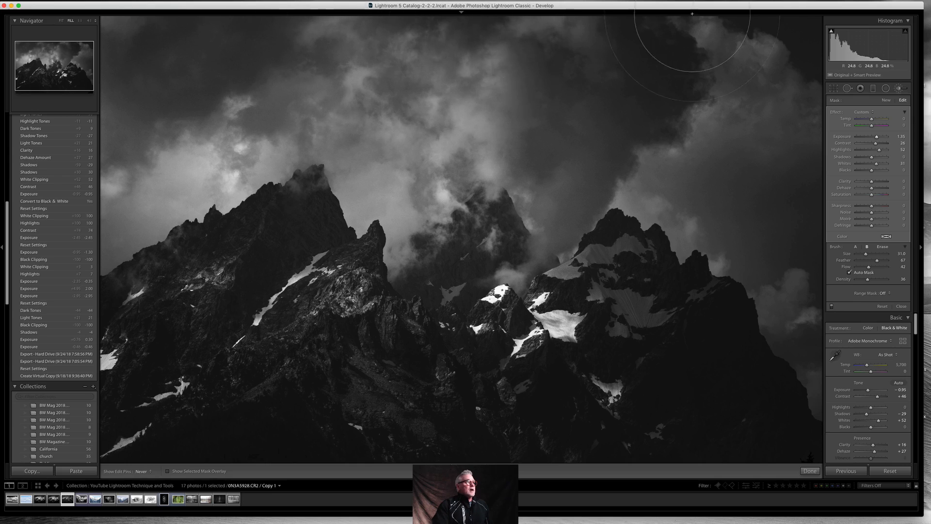
mouse_move(689, 128)
left_mouse_down()
mouse_move(665, 191)
mouse_move(738, 230)
mouse_move(666, 172)
left_mouse_up()
scroll(603, 166, "down", 5)
key("h")
key("h")
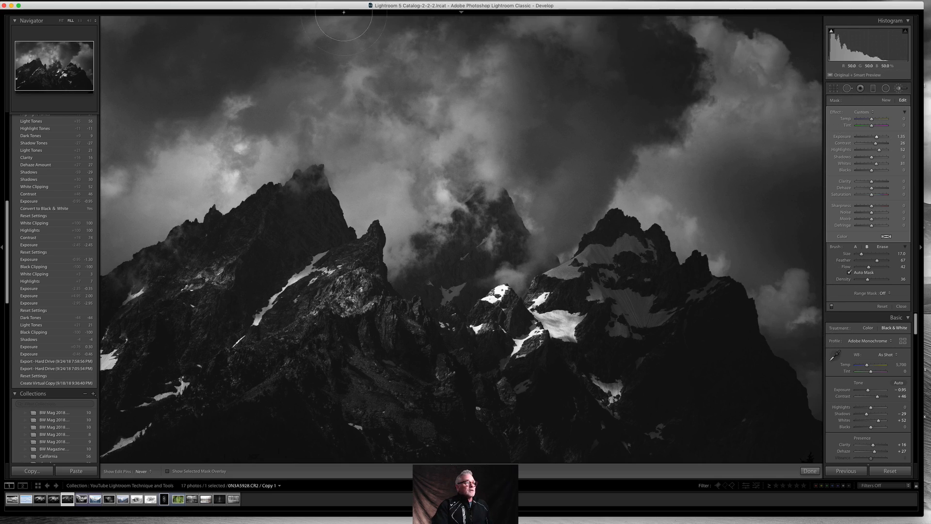
- Set the brush Density to 53 and brighten more of the right-hand clouds and the clouds by the left peak, enlarging the brush to 24
key("h")
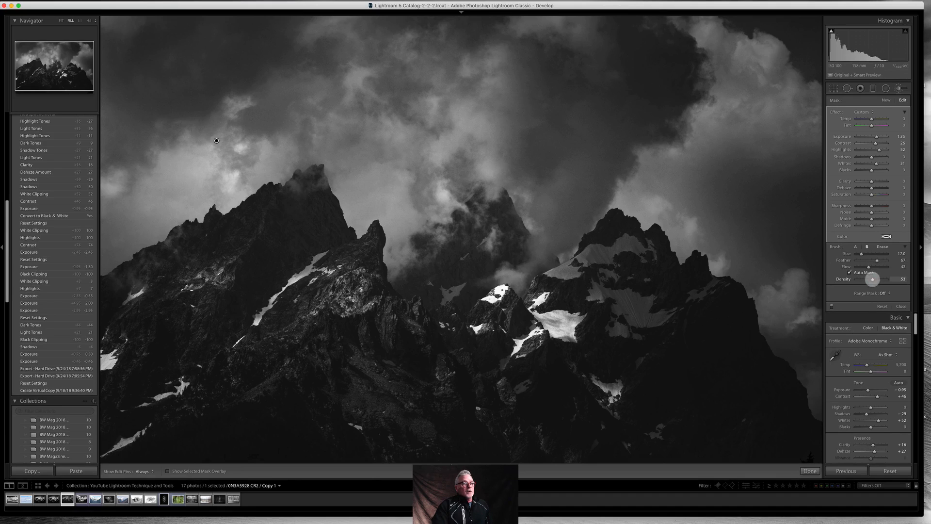
key("h")
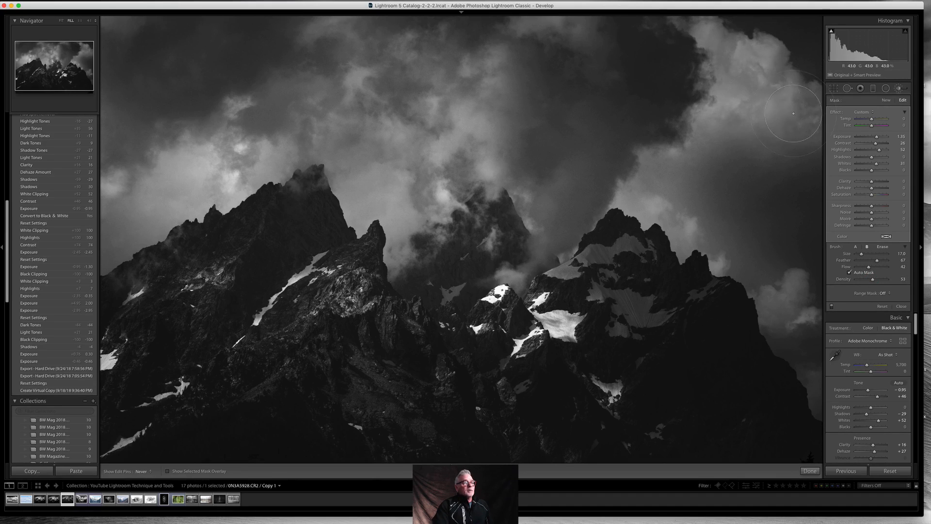
mouse_move(794, 114)
left_mouse_down()
mouse_move(744, 59)
mouse_move(679, 99)
mouse_move(702, 194)
mouse_move(813, 333)
mouse_move(735, 268)
left_mouse_up()
mouse_move(734, 226)
left_mouse_down()
mouse_move(765, 167)
mouse_move(796, 204)
left_mouse_up()
key("bracketright")
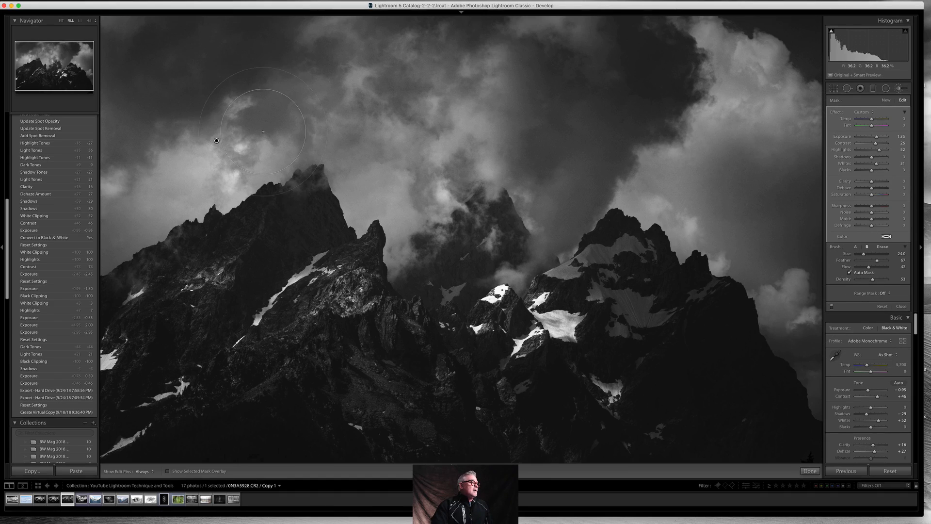
mouse_move(217, 140)
left_mouse_down()
mouse_move(146, 228)
mouse_move(146, 243)
left_mouse_up()
- Create a new brush adjustment using brush A with Exposure -0.97, Shadows -21 and Blacks -8, and darken the upper sky at size 24
left_click(883, 100)
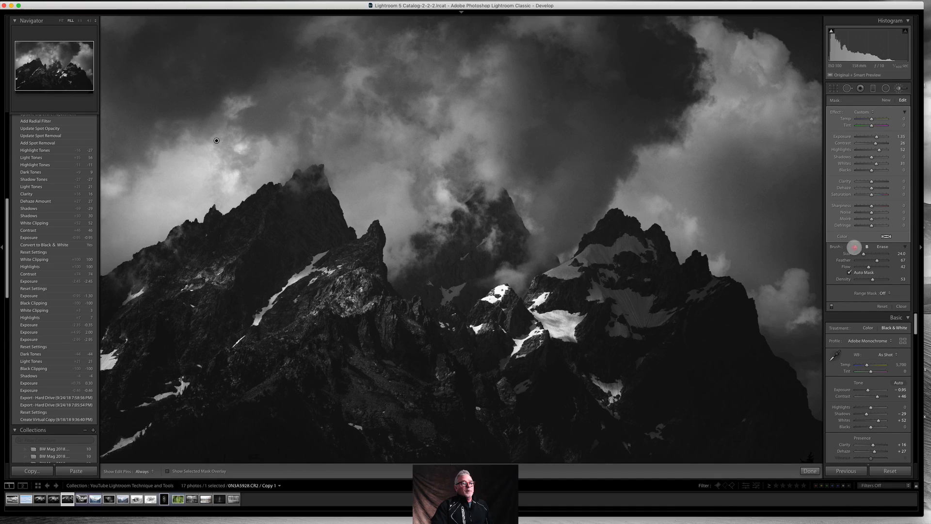
left_click(855, 247)
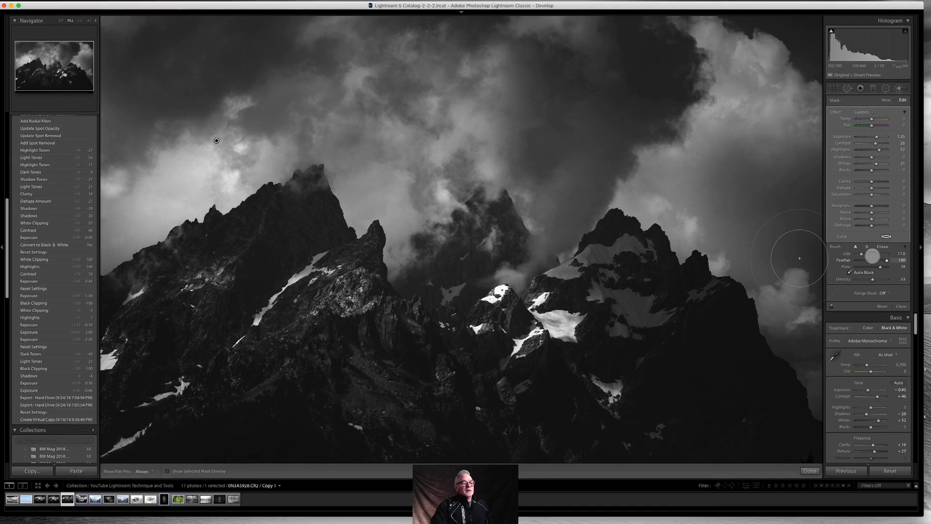
left_click(867, 247)
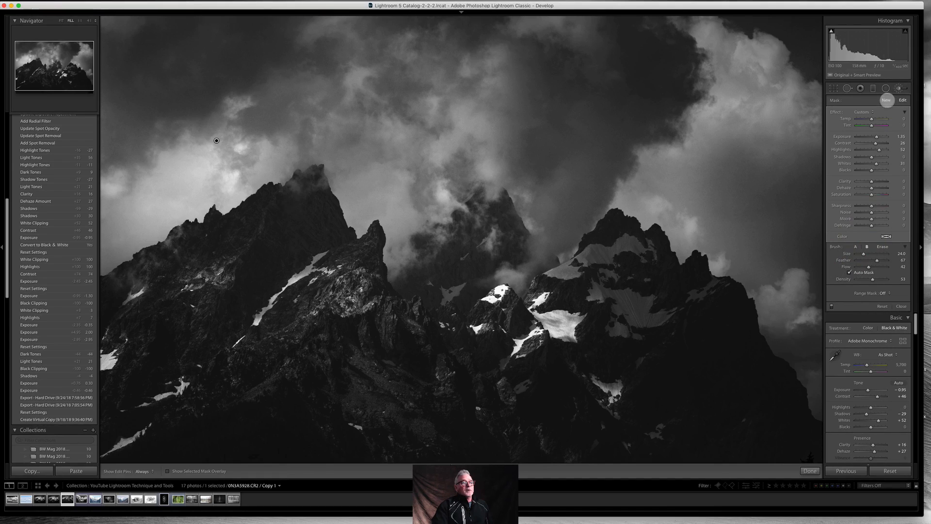
left_click(887, 100)
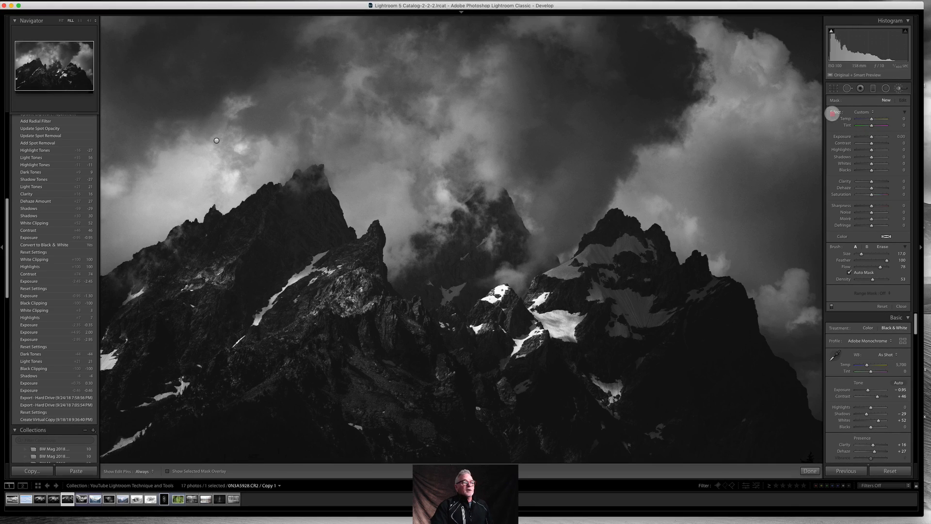
left_click_drag(871, 137, 868, 139)
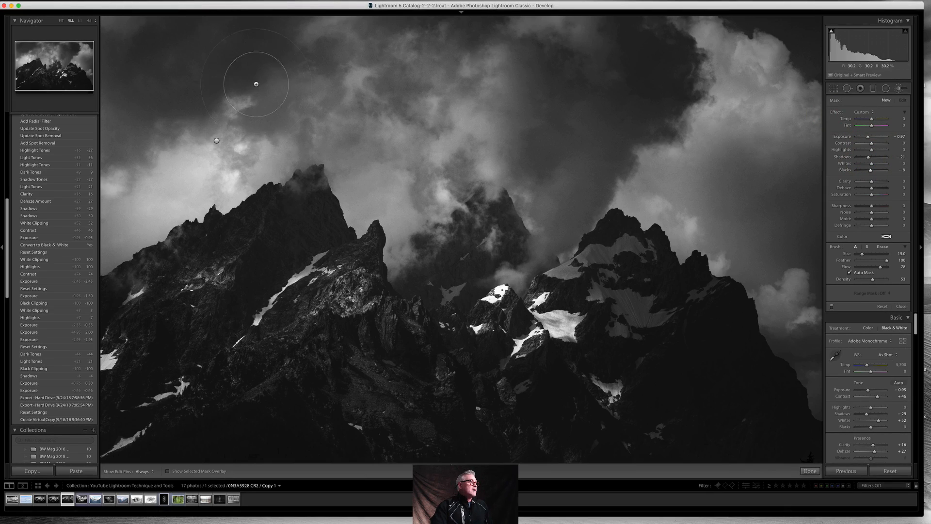
scroll(256, 84, "up", 5)
mouse_move(263, 41)
left_mouse_down()
mouse_move(235, 72)
mouse_move(106, 132)
mouse_move(237, 47)
left_mouse_up()
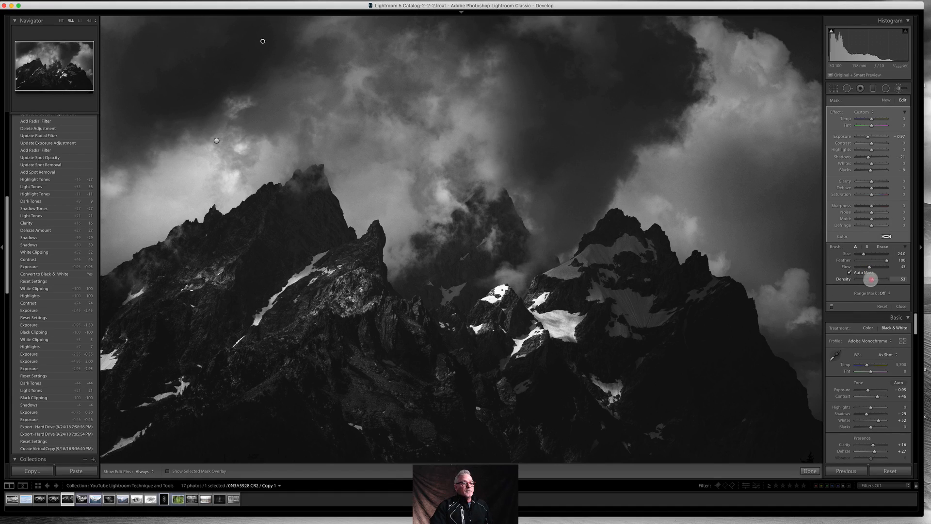
- Lower the darkening brush's Density to 36 and paint more of the dark cloud between the central and right peaks
left_click_drag(866, 281, 865, 282)
key("h")
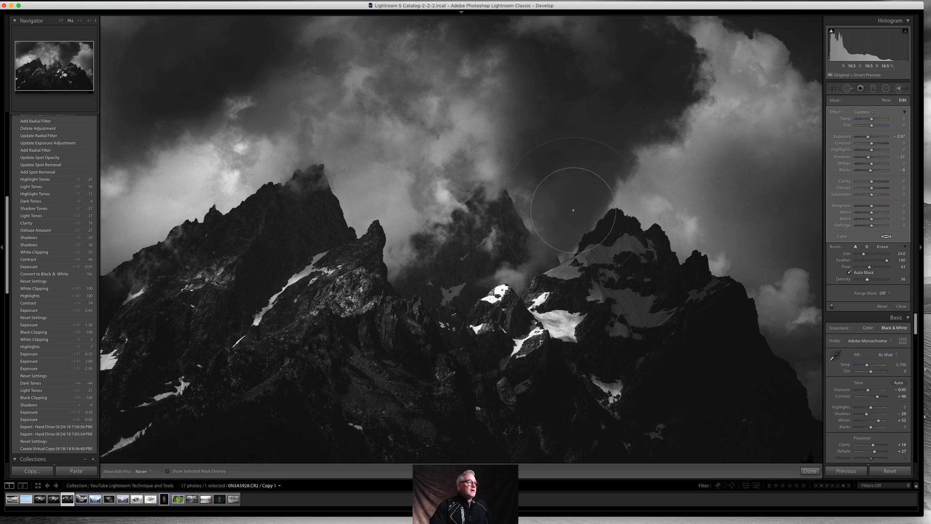
key("h")
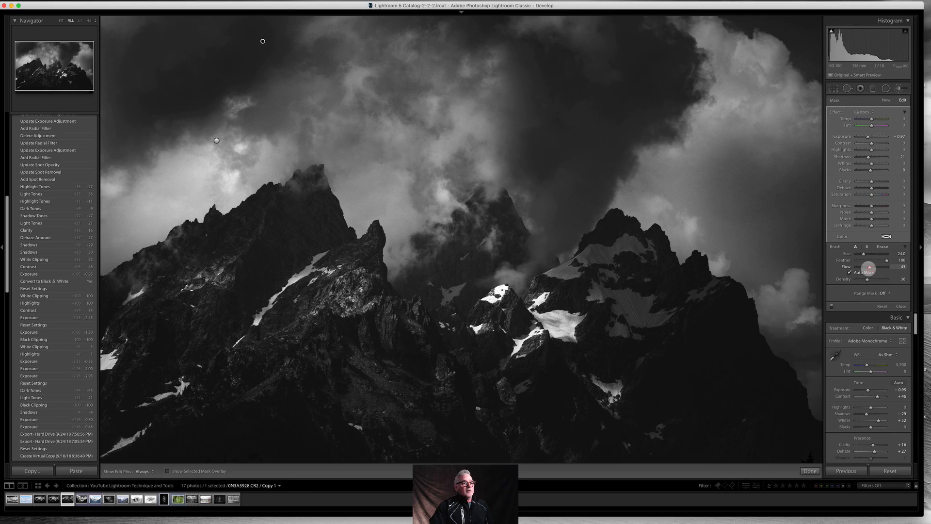
- Set the brush Flow to 70 and darken the large storm cloud, the photo's right edge, the left mountain slope and the upper-left sky
left_click_drag(869, 268, 873, 268)
key("h")
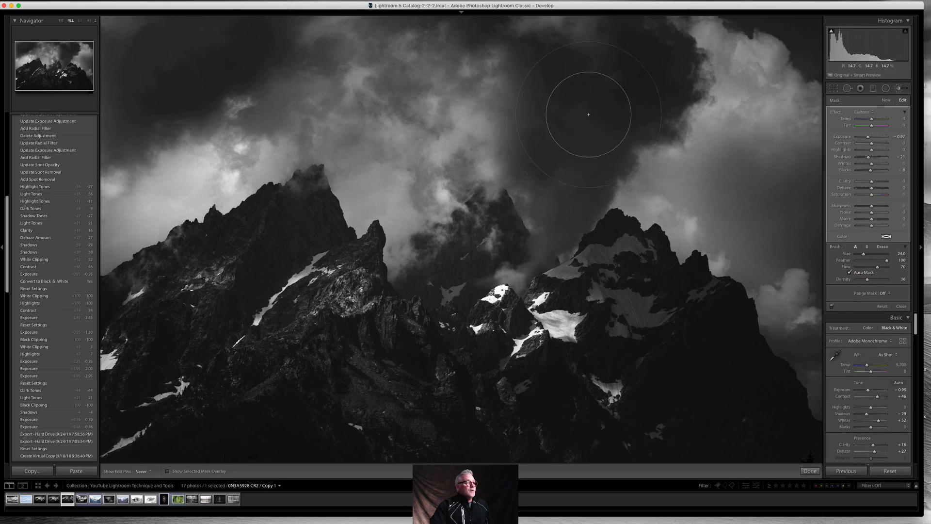
mouse_move(672, 112)
left_mouse_down()
mouse_move(588, 219)
mouse_move(689, 209)
left_mouse_up()
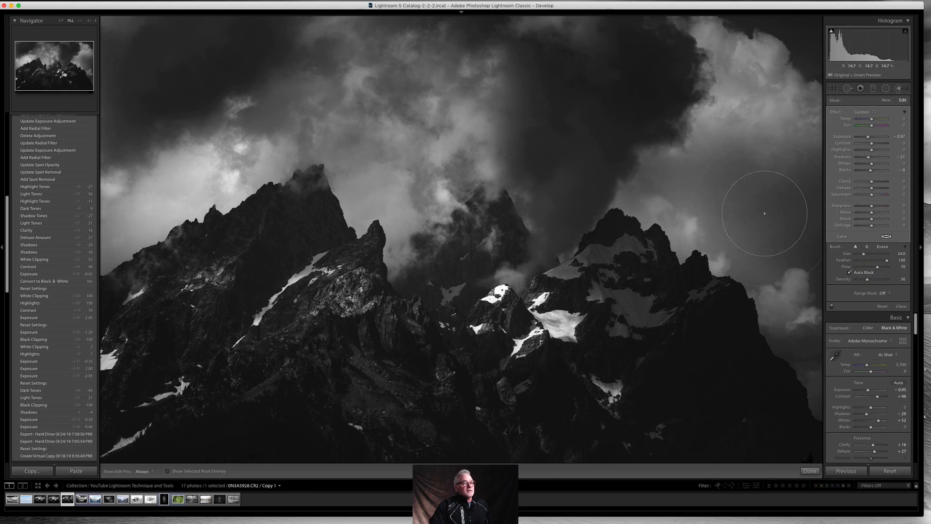
left_click_drag(844, 260, 846, 196)
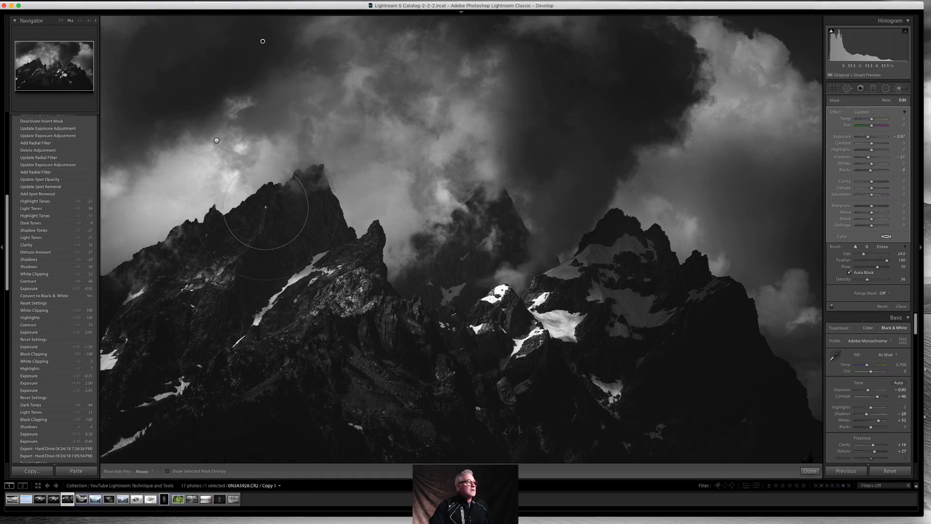
mouse_move(266, 213)
left_mouse_down()
mouse_move(130, 212)
mouse_move(129, 251)
mouse_move(79, 240)
left_mouse_up()
mouse_move(104, 49)
left_mouse_down()
mouse_move(131, 40)
mouse_move(140, 107)
left_mouse_up()
left_click_drag(327, 66, 334, 71)
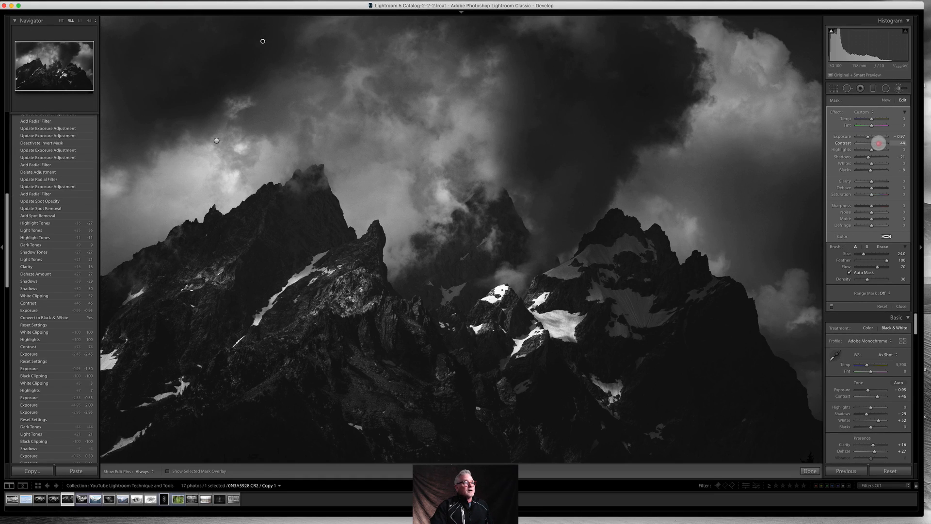
- Set the darkening brush adjustment's Contrast to 36, Clarity to 22 and Dehaze to -2
left_click_drag(877, 144, 879, 144)
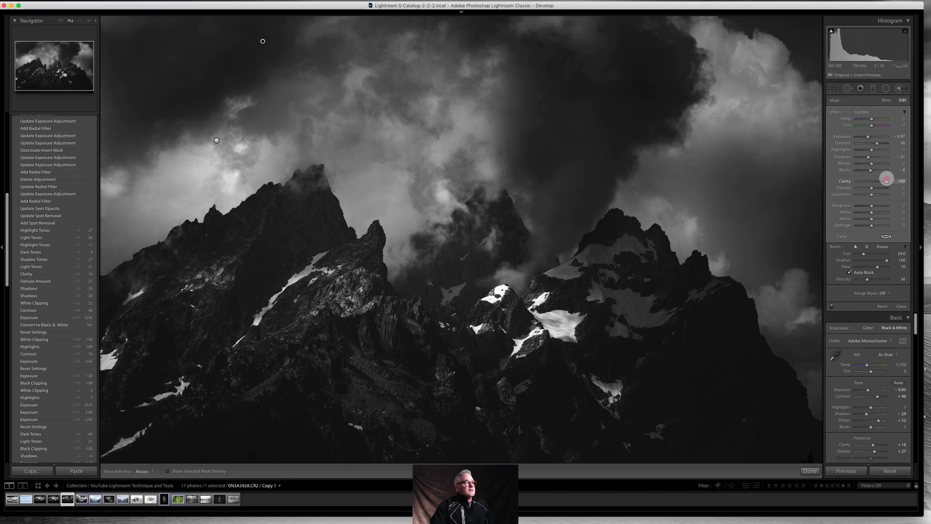
left_click_drag(887, 179, 867, 187)
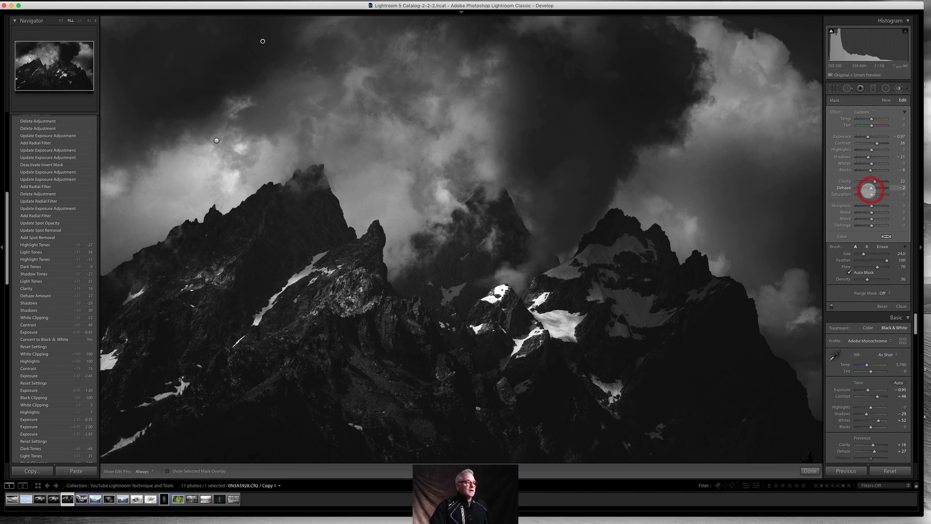
- Draw a new large radial filter over the left and central mountains and reset its effect settings to zero
left_click(887, 100)
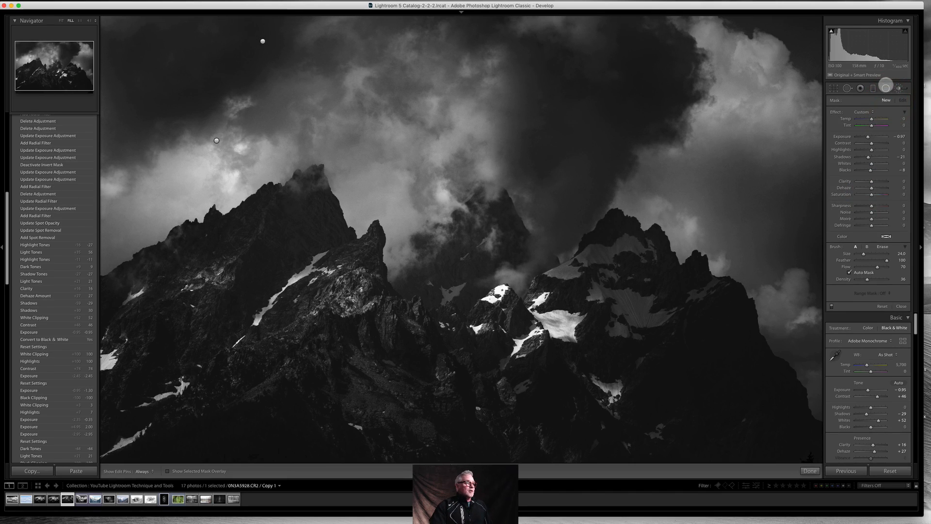
left_click(886, 88)
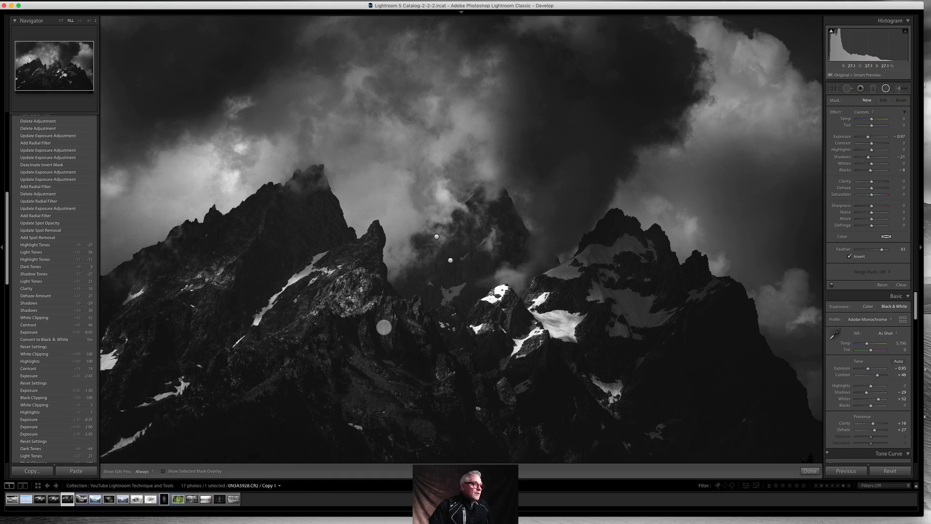
left_click_drag(338, 297, 694, 434)
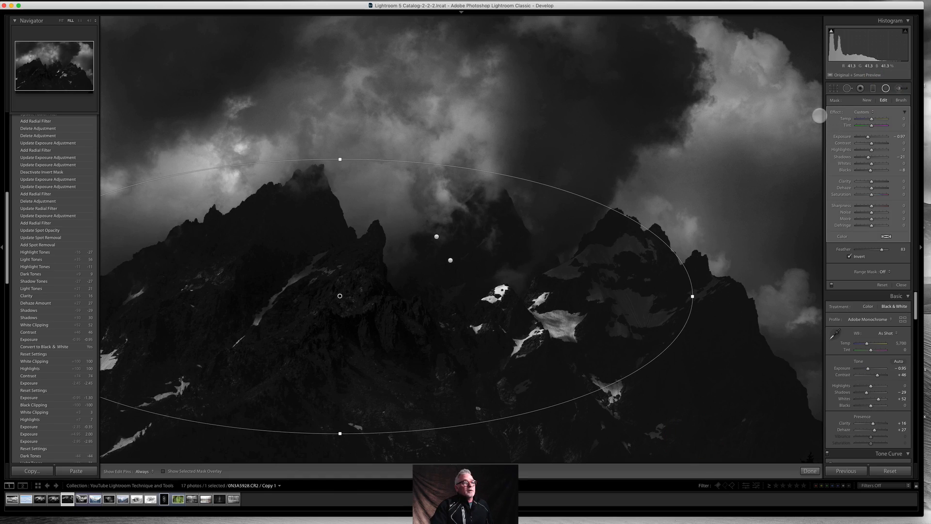
double_click(838, 112)
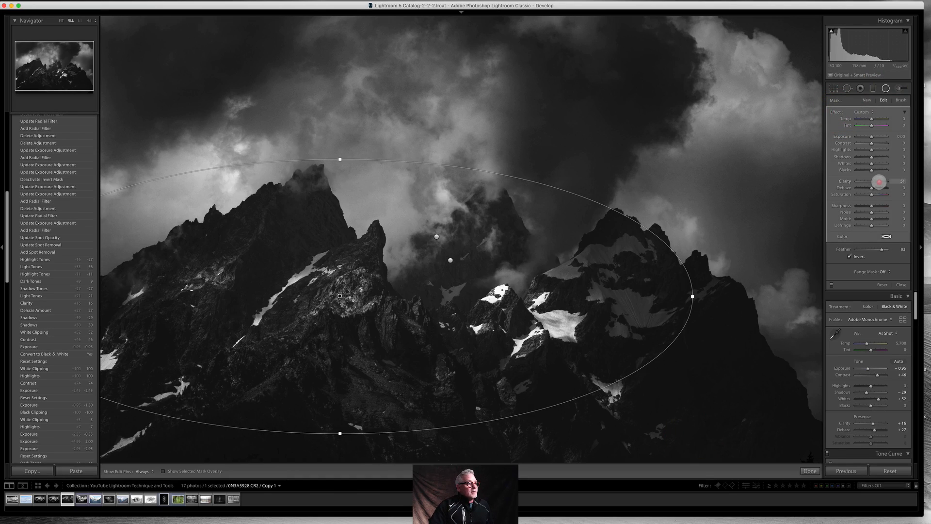
- Set the large radial filter's Exposure to 0.51 with slight Dehaze and Clarity, and recentre it over the mountain range
left_click_drag(879, 182, 880, 182)
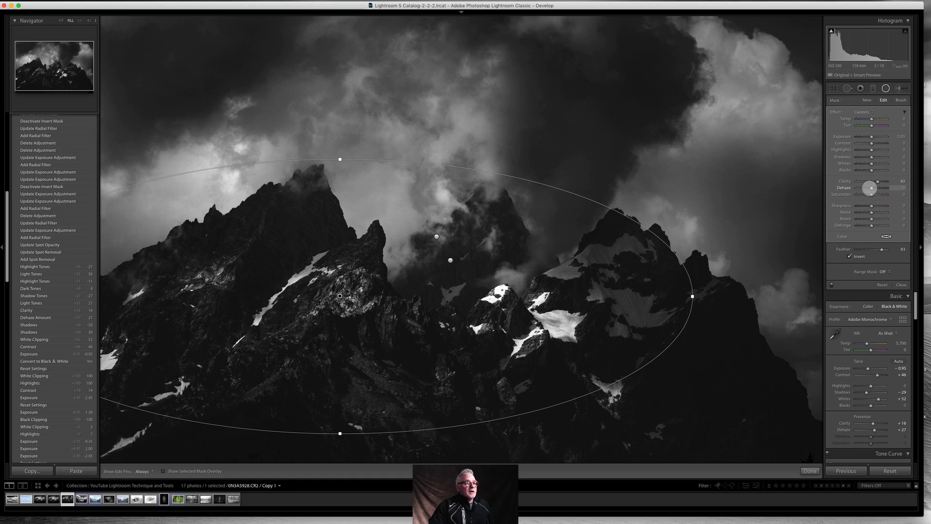
left_click_drag(872, 189, 874, 189)
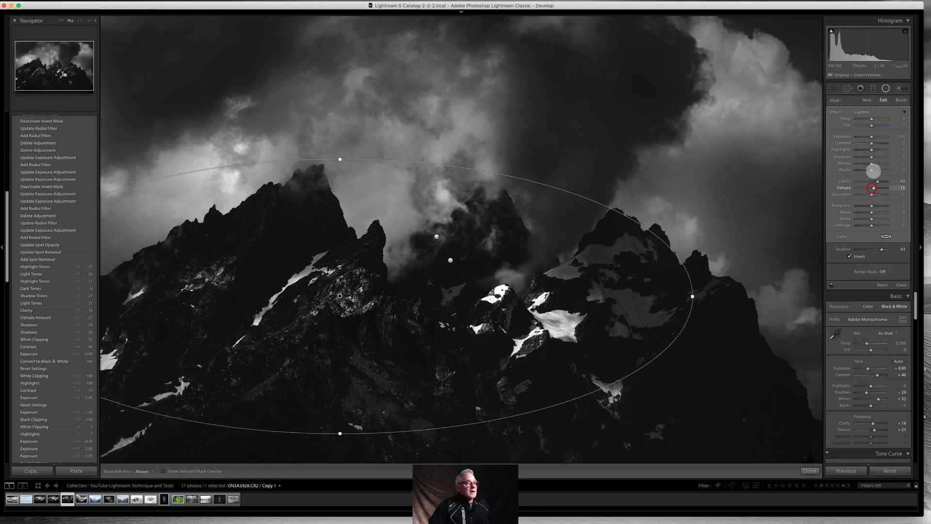
left_click_drag(872, 137, 871, 137)
left_click_drag(340, 296, 416, 308)
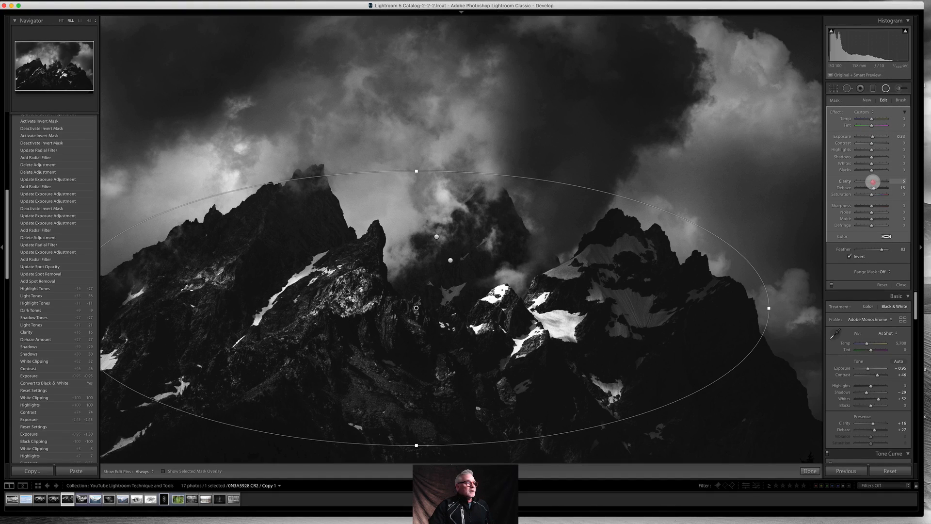
left_click_drag(874, 182, 873, 182)
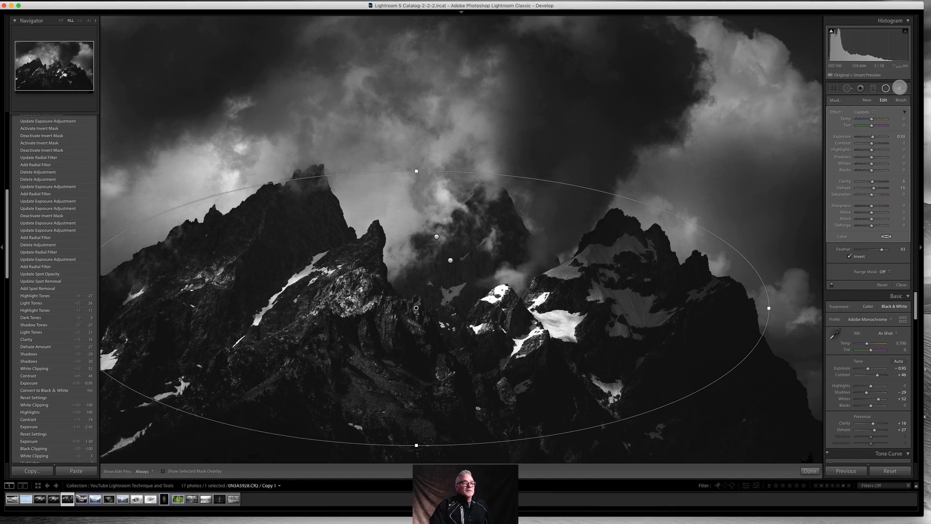
- Set up a new, smaller brightening brush with Exposure 0.73, Highlights 26 and Whites 13, and hide the edit pins
left_click(899, 88)
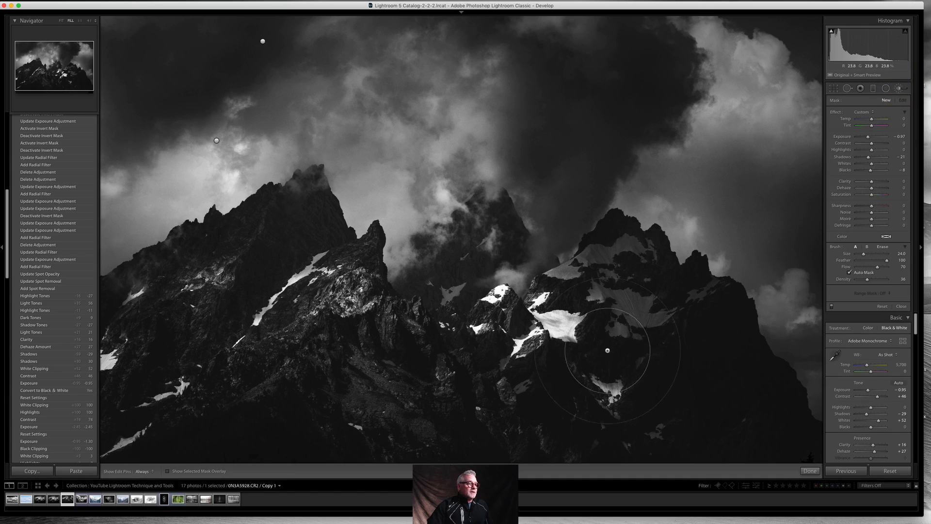
key("bracketleft")
key("bracketleft")
key("bracketleft")
key("bracketleft")
key("bracketleft")
key("bracketleft")
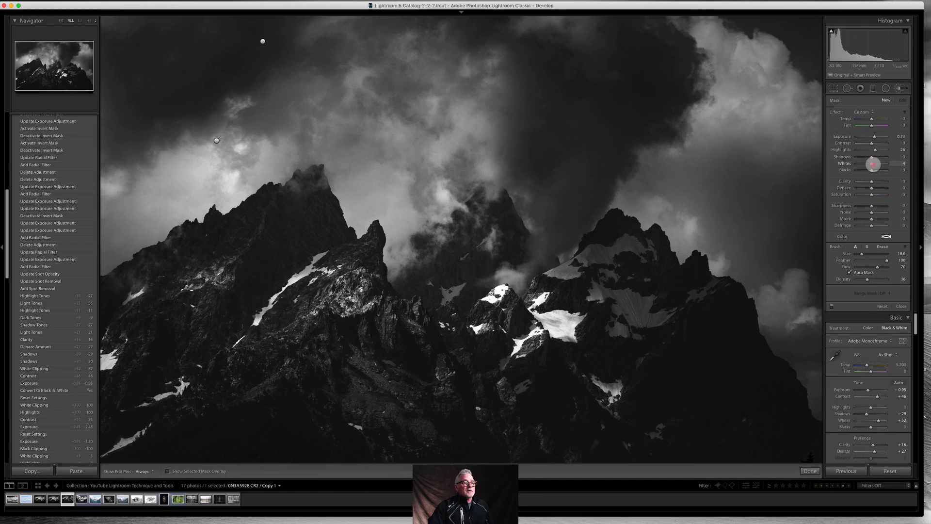
left_click_drag(874, 164, 877, 164)
key("h")
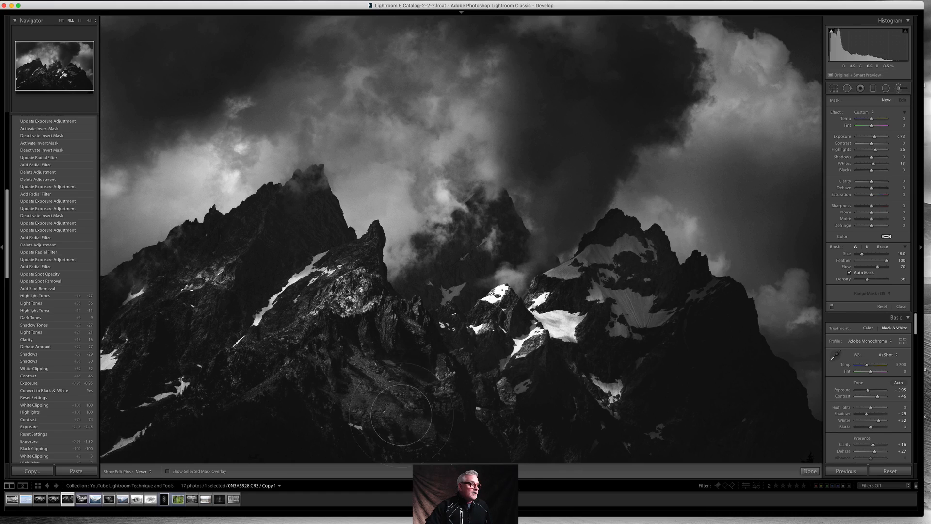
- Paint with a small brightening brush over the snow patches and rock faces of the mountains
left_click(275, 322)
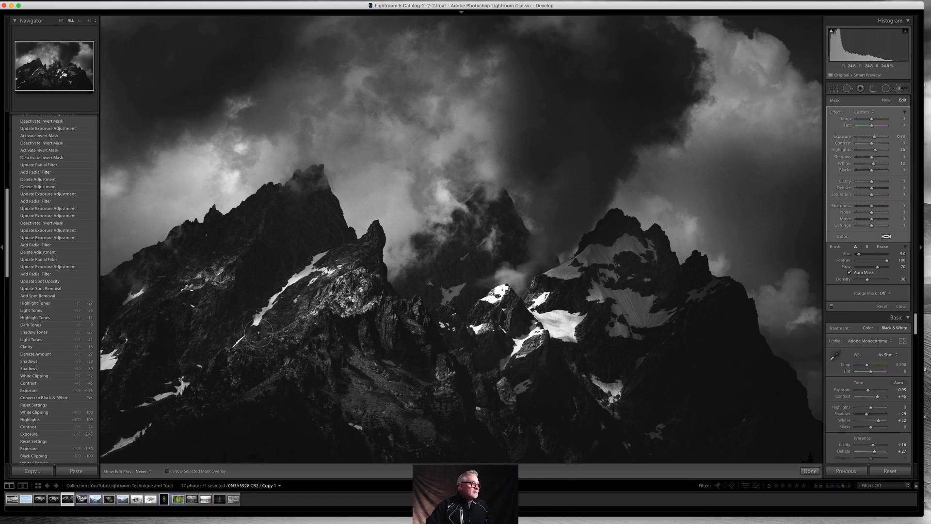
left_click_drag(247, 226, 245, 231)
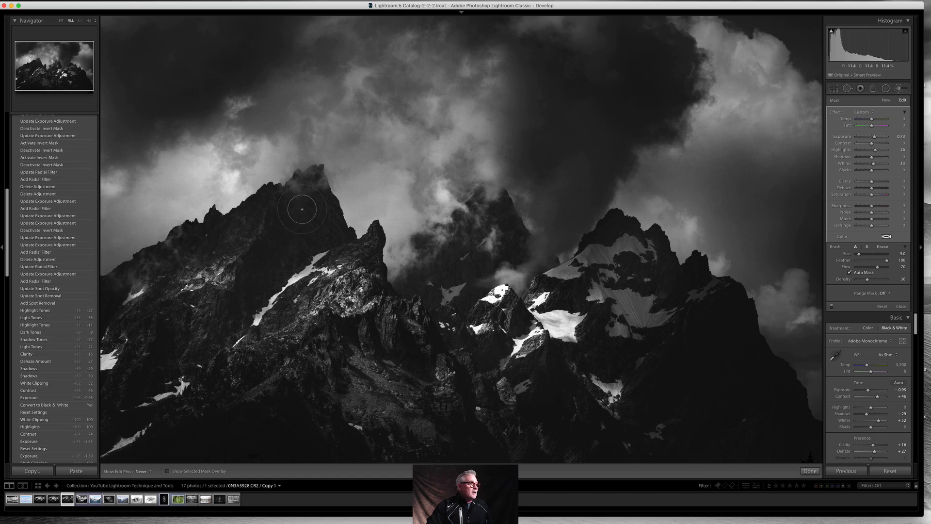
mouse_move(250, 301)
left_mouse_down()
mouse_move(224, 338)
mouse_move(258, 330)
left_mouse_up()
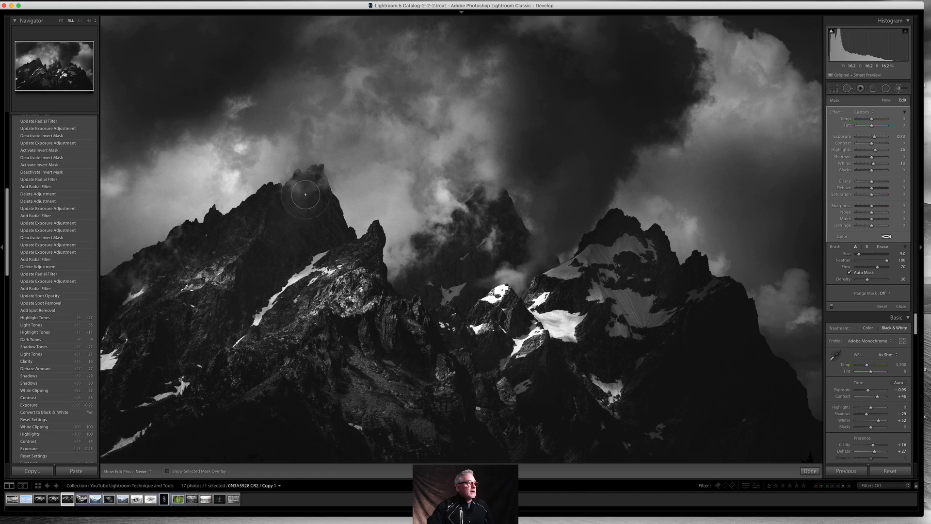
- Brighten the light clouds behind the left and central peaks, enlarging the brush to size 16, and finish the brush adjustment
mouse_move(417, 196)
left_mouse_down()
mouse_move(428, 211)
mouse_move(407, 186)
mouse_move(423, 127)
mouse_move(380, 99)
mouse_move(374, 146)
mouse_move(434, 114)
mouse_move(418, 48)
mouse_move(465, 182)
left_mouse_up()
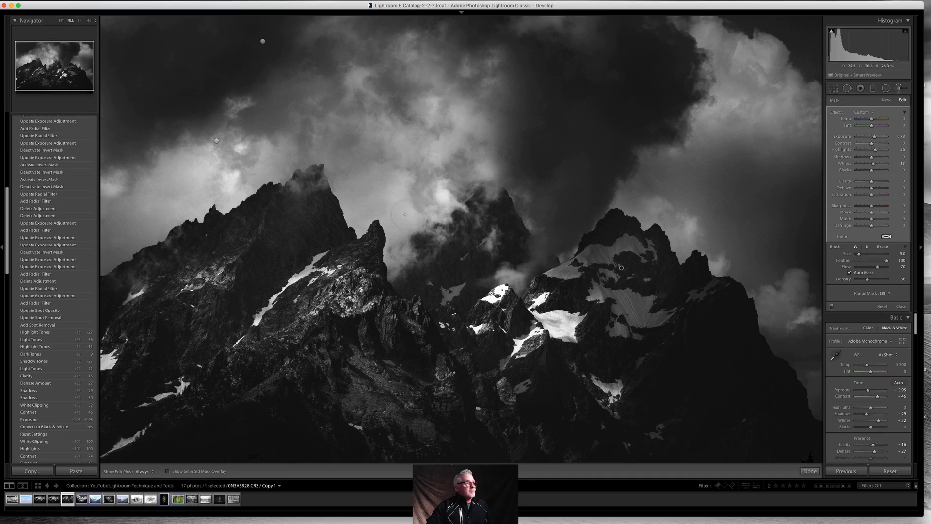
left_click(400, 214)
scroll(396, 168, "up", 5)
mouse_move(396, 167)
left_mouse_down()
mouse_move(358, 126)
mouse_move(395, 70)
mouse_move(478, 134)
left_mouse_up()
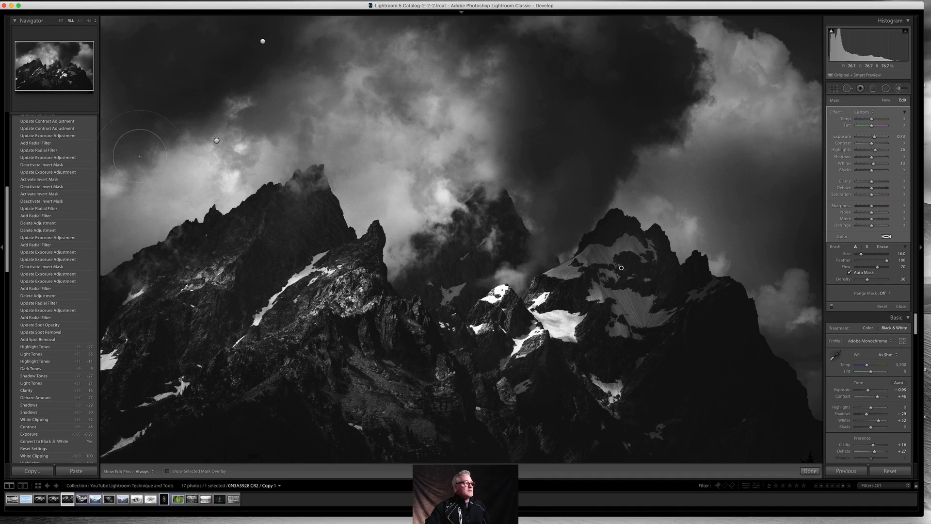
mouse_move(186, 176)
left_mouse_down()
mouse_move(223, 153)
mouse_move(251, 189)
mouse_move(214, 201)
mouse_move(241, 196)
mouse_move(249, 158)
mouse_move(216, 162)
mouse_move(247, 128)
mouse_move(234, 119)
mouse_move(186, 180)
mouse_move(143, 143)
mouse_move(207, 195)
mouse_move(347, 167)
left_mouse_up()
mouse_move(217, 145)
left_mouse_down()
mouse_move(317, 194)
mouse_move(399, 196)
mouse_move(374, 181)
mouse_move(242, 181)
left_mouse_up()
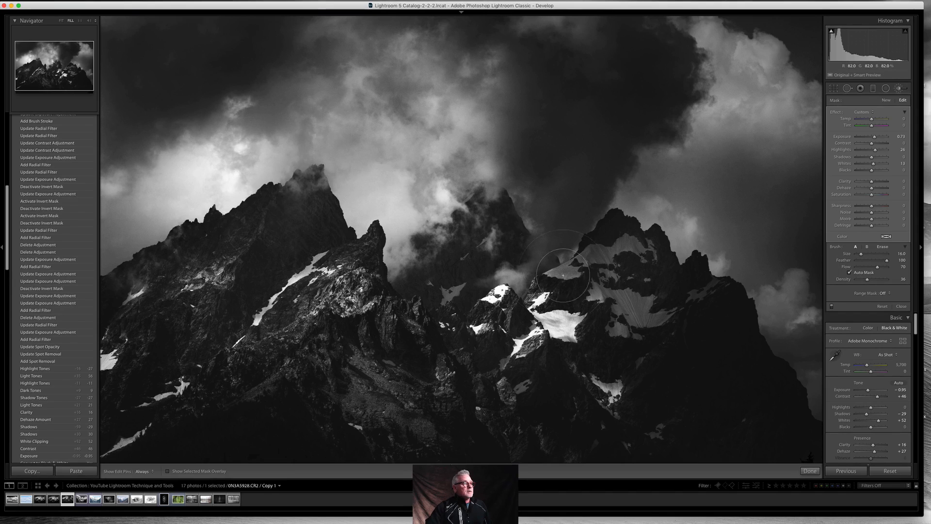
left_click(902, 306)
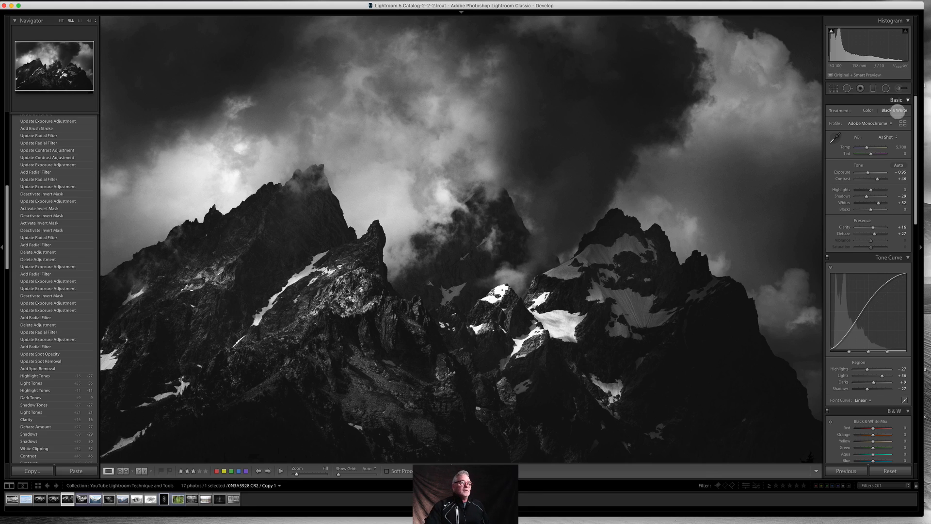
- Add a radial filter over the lower central rock slopes, with Exposure 0.61 and Clarity 75
left_click(887, 88)
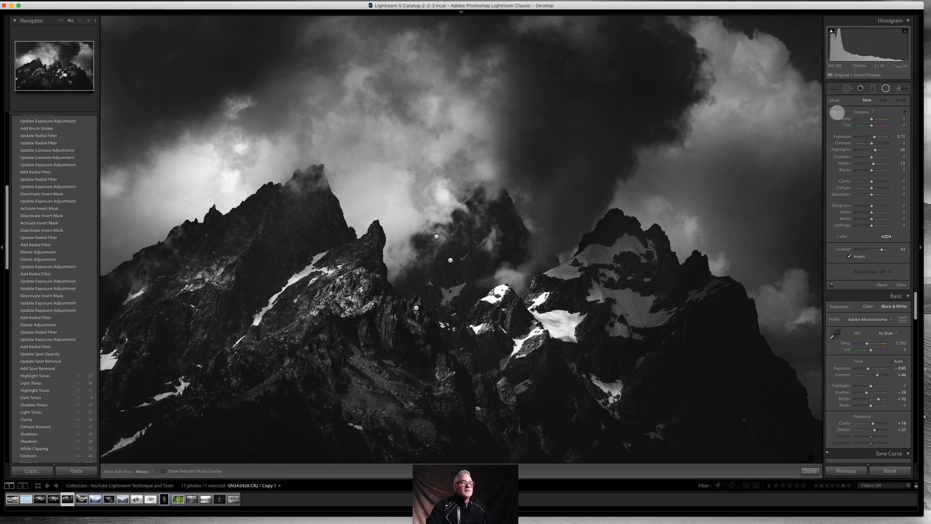
left_click_drag(332, 314, 557, 395)
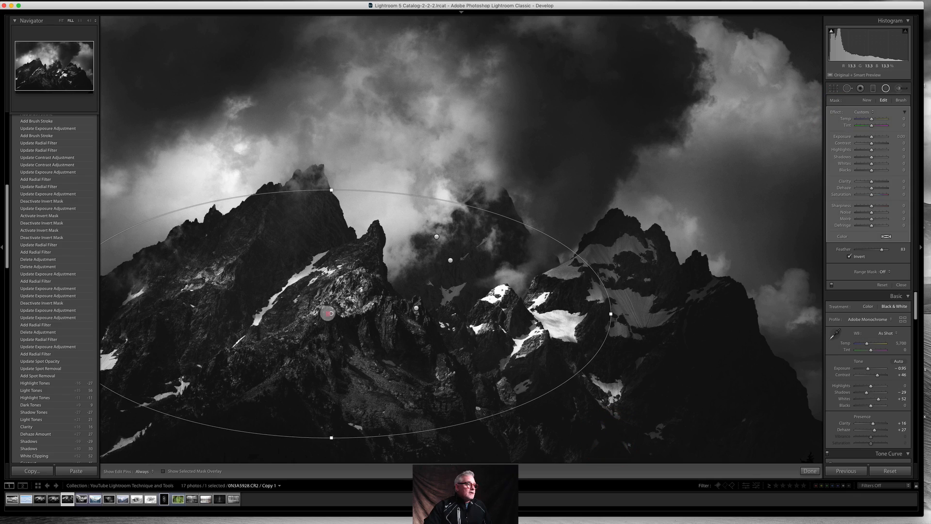
left_click_drag(330, 313, 377, 385)
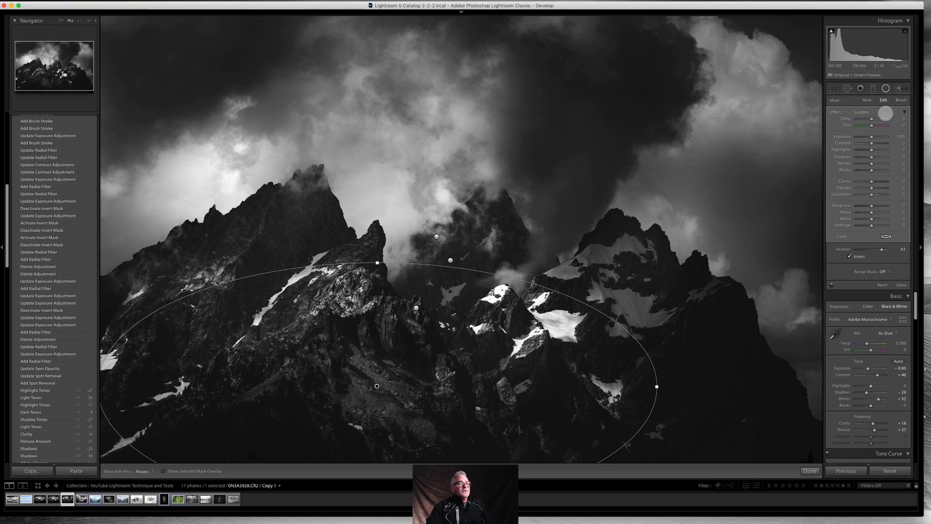
left_click_drag(877, 137, 875, 139)
mouse_move(870, 183)
left_mouse_down()
mouse_move(885, 181)
mouse_move(872, 183)
left_mouse_up()
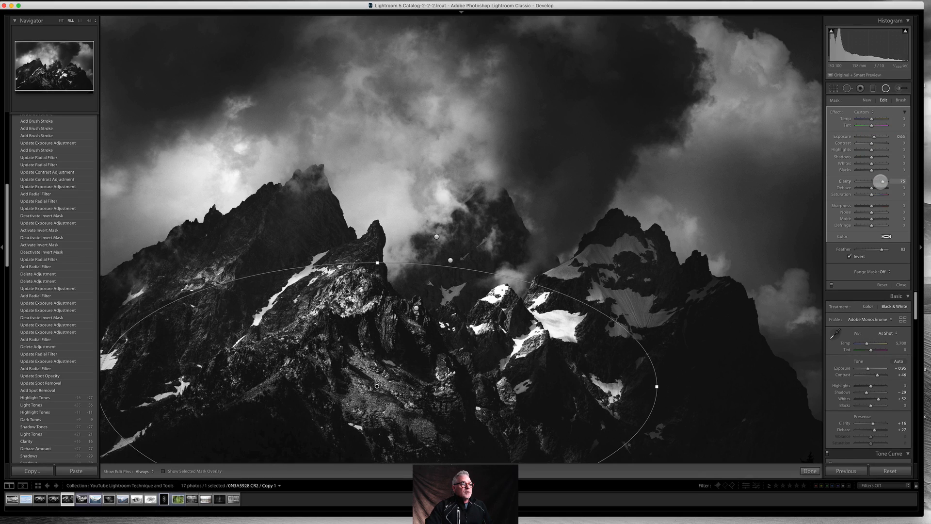
left_click(881, 181)
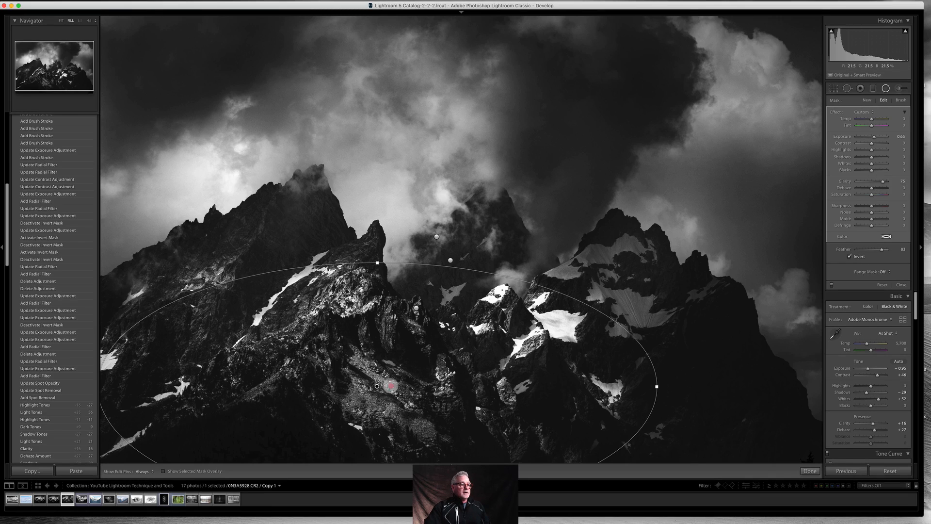
- Move the radial filter onto the lower right mountain and set Shadows to 82, Exposure to 1.56 and Clarity to 100
left_click_drag(390, 385, 732, 400)
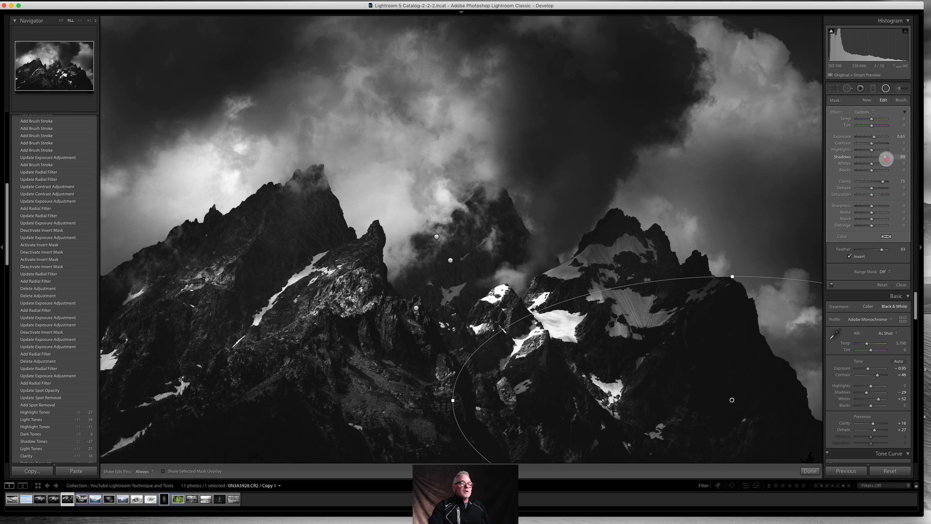
left_click_drag(886, 159, 879, 139)
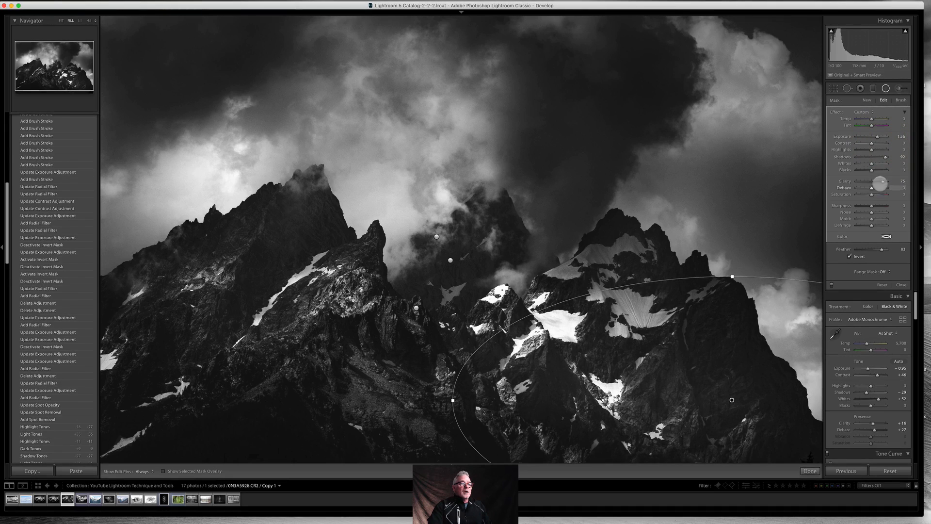
left_click_drag(897, 181, 895, 181)
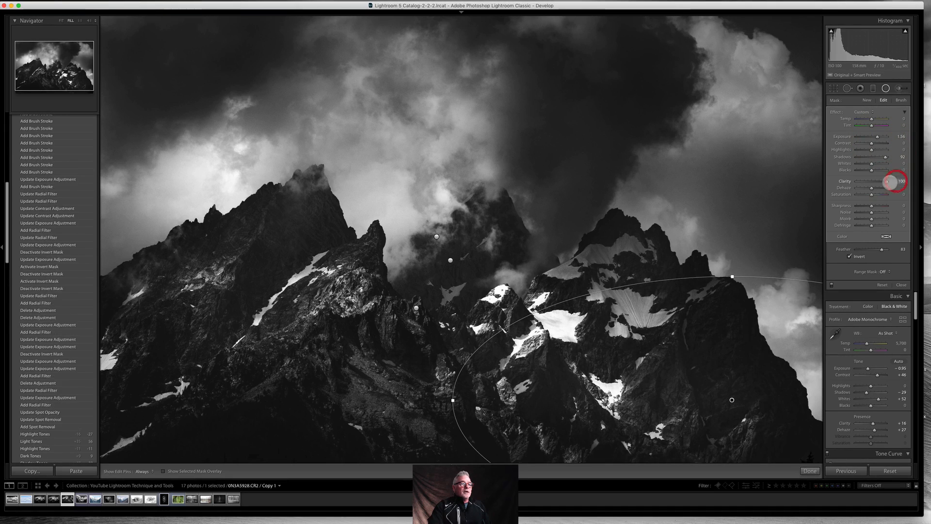
- Add another radial filter on the lower right mountain with Contrast 11, Shadows 48 and Clarity 77
left_click(867, 101)
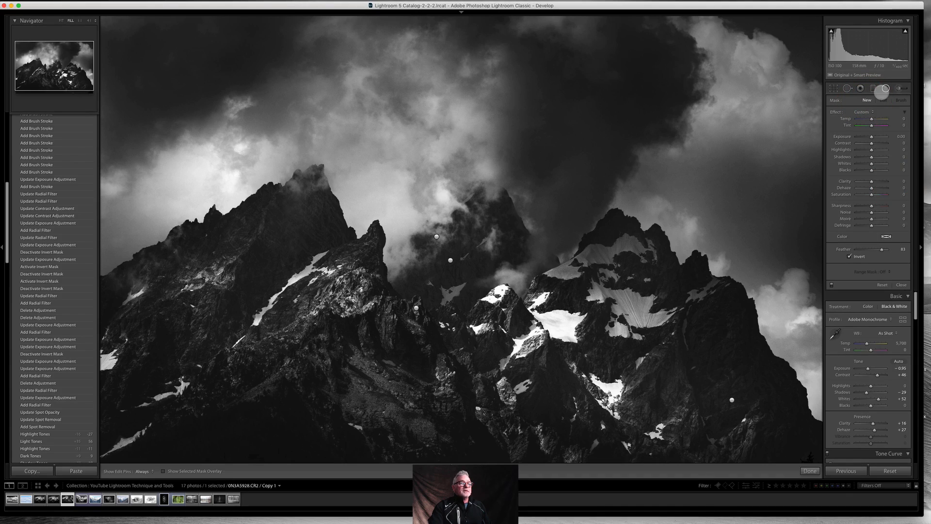
left_click(650, 396)
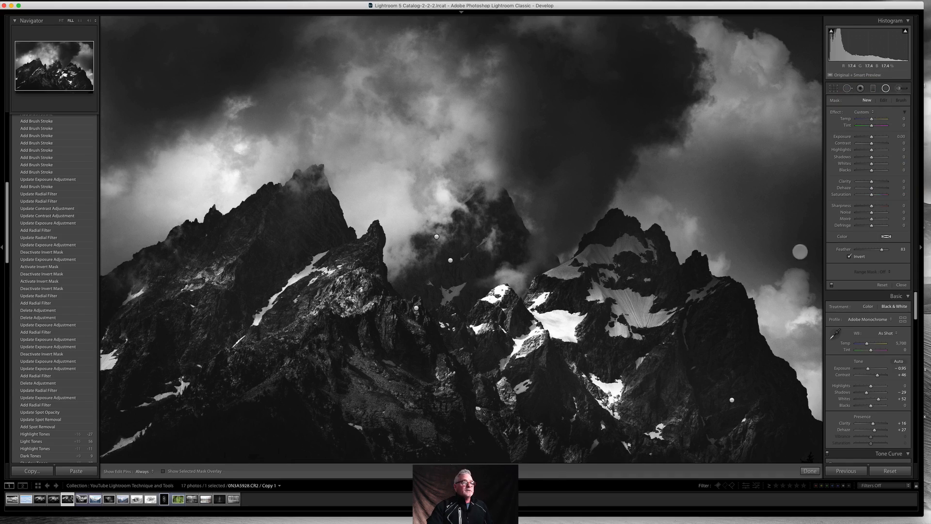
left_click_drag(652, 379, 831, 460)
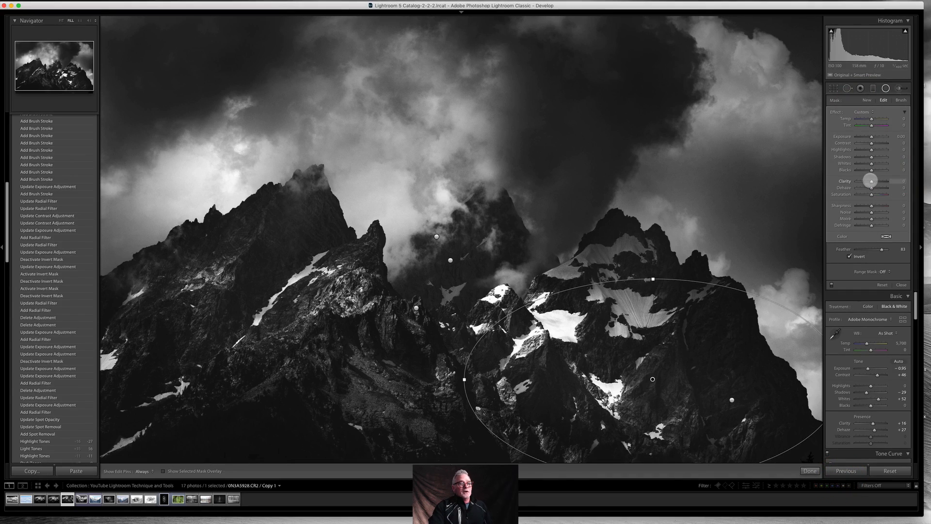
left_click_drag(877, 181, 877, 183)
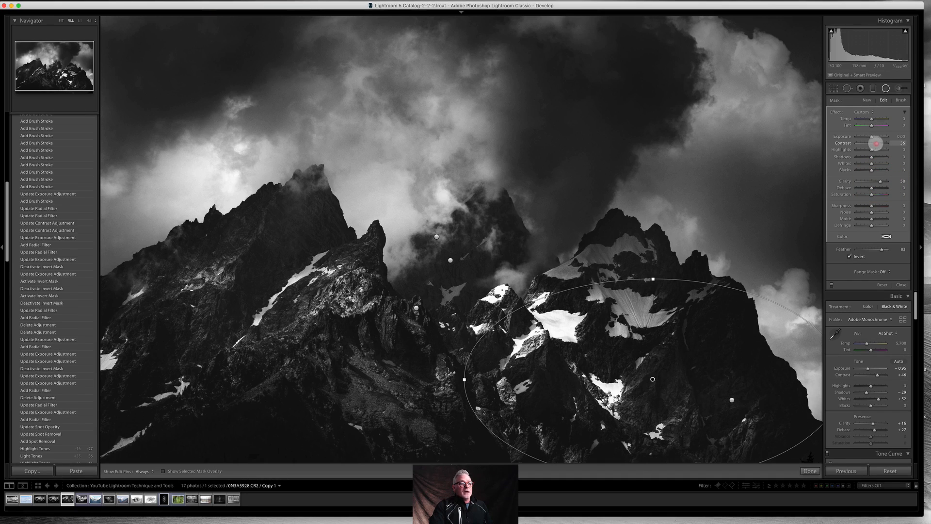
left_click_drag(877, 143, 883, 181)
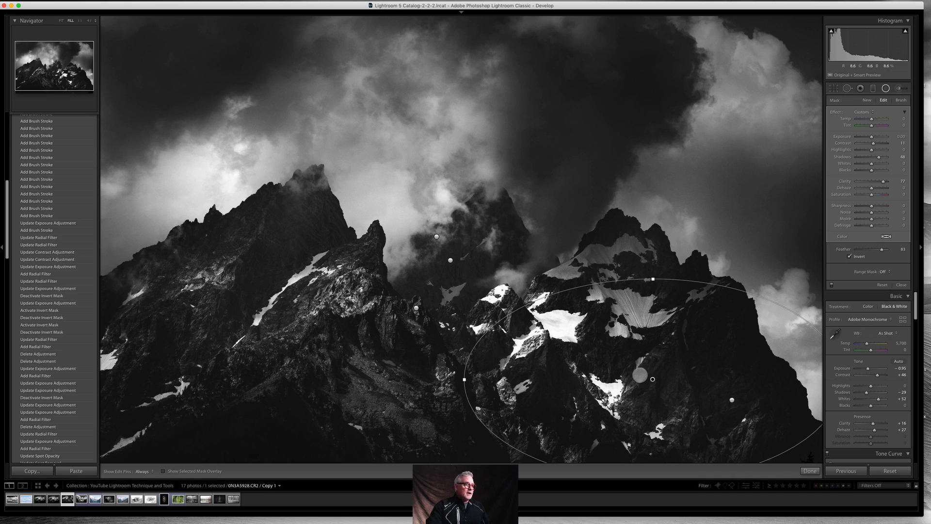
- Reposition the newest radial filter slightly lower on the right mountain and refine its mask with brush A at size 16
left_click_drag(653, 379, 158, 433)
left_click_drag(469, 407, 657, 404)
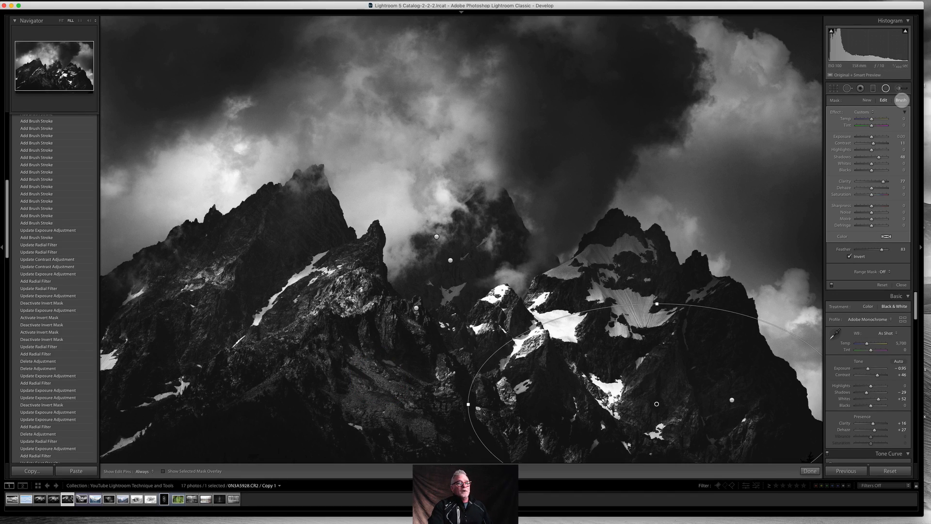
left_click(902, 100)
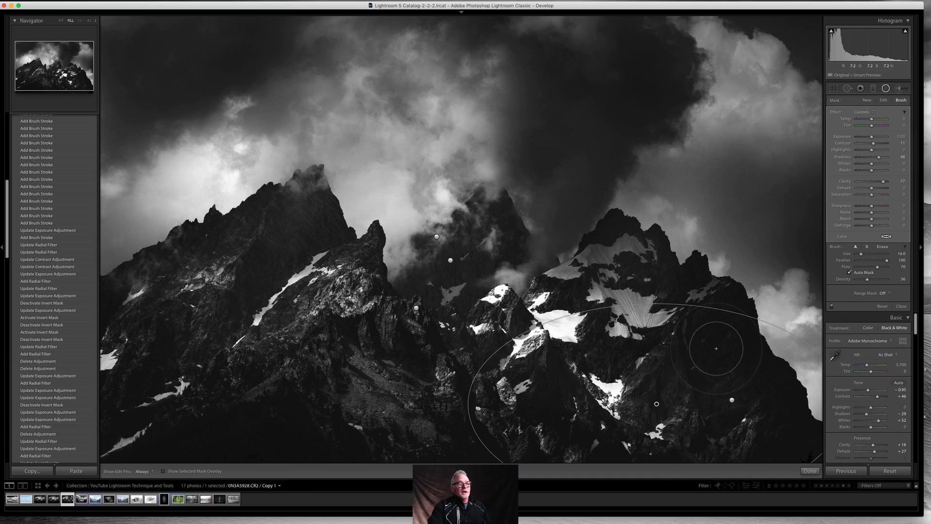
key("h")
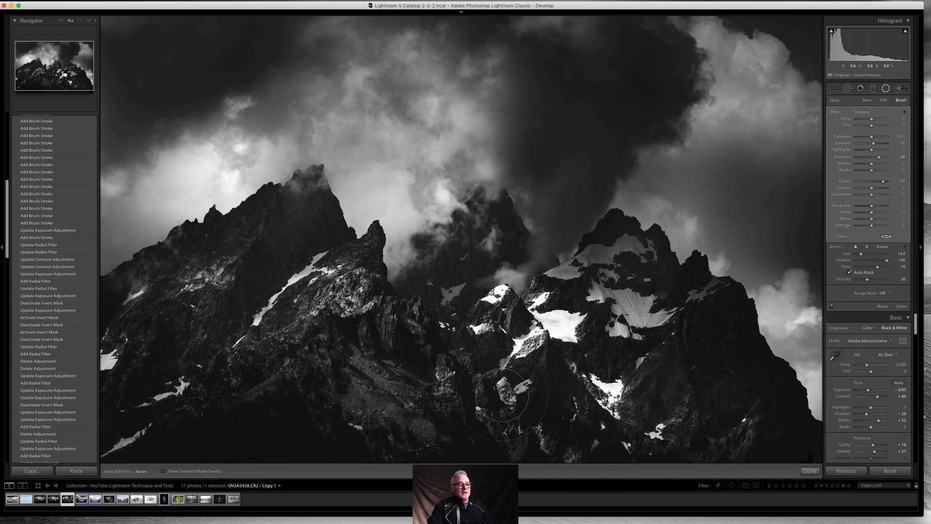
key("h")
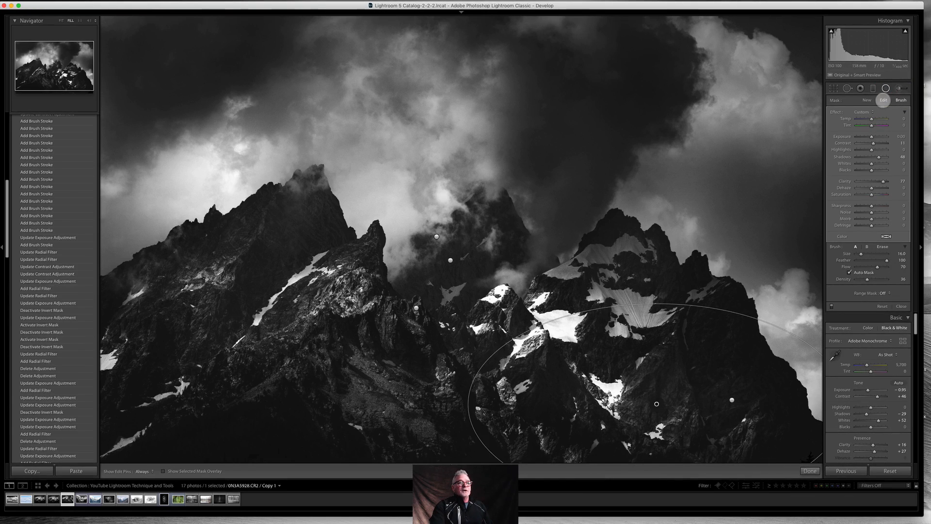
- Switch the lower right radial filter's mask brush to Erase at size 6 and check the photo with the edit pins hidden
left_click(884, 247)
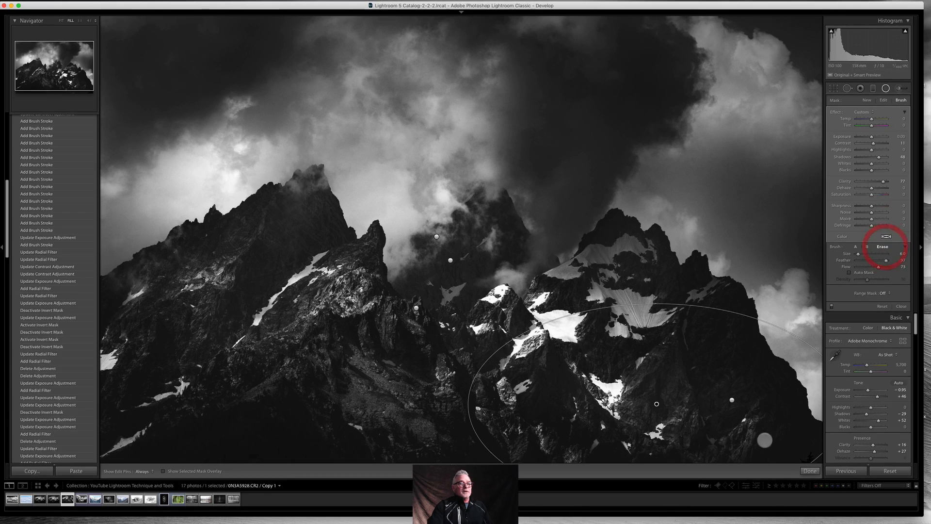
key("h")
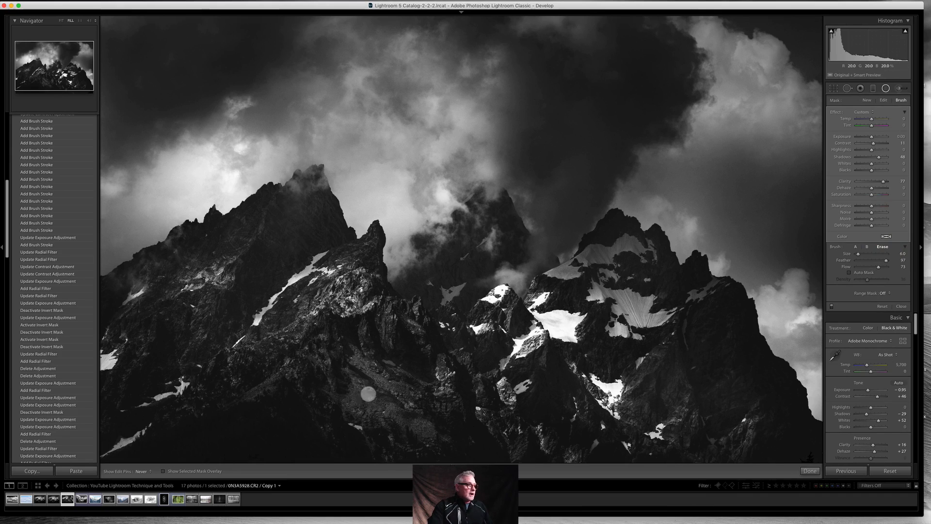
key("h")
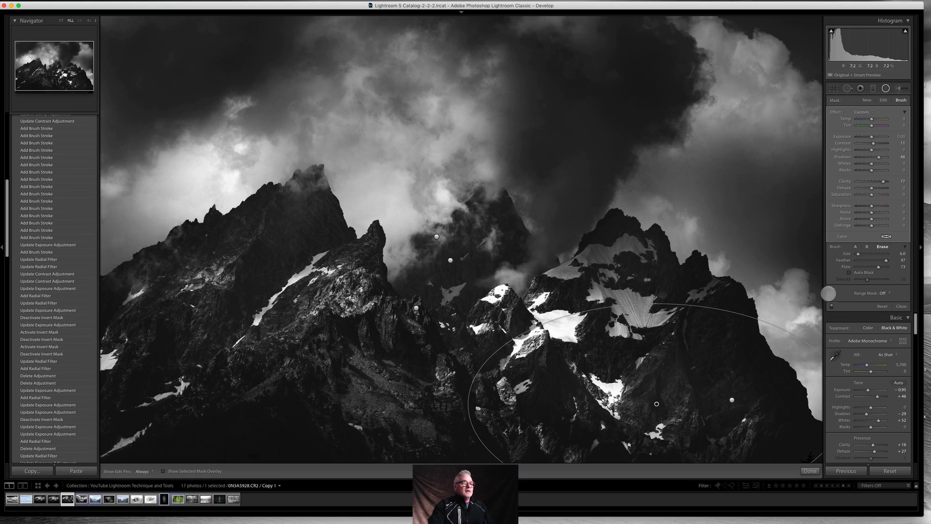
- Add a radial filter over the lower left mountain slopes with Exposure 1.19 and Clarity 49
left_click(868, 100)
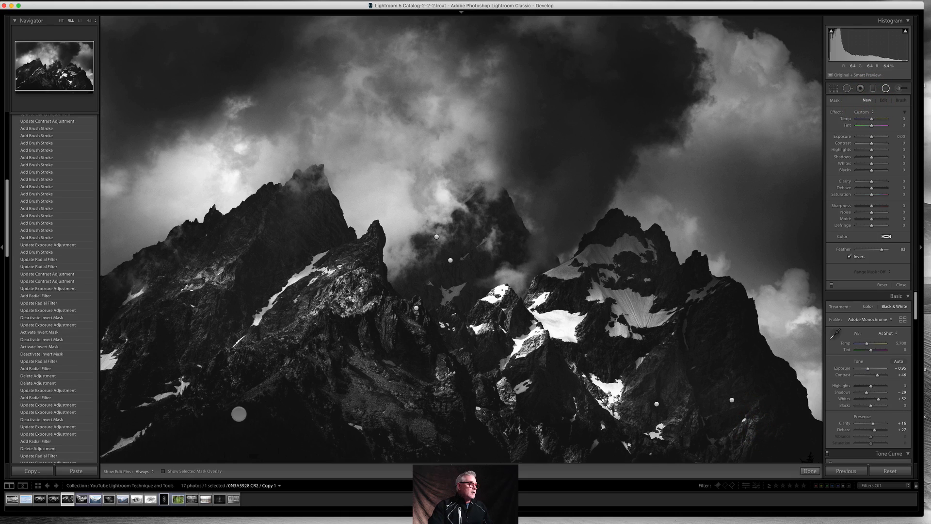
left_click_drag(202, 406, 463, 459)
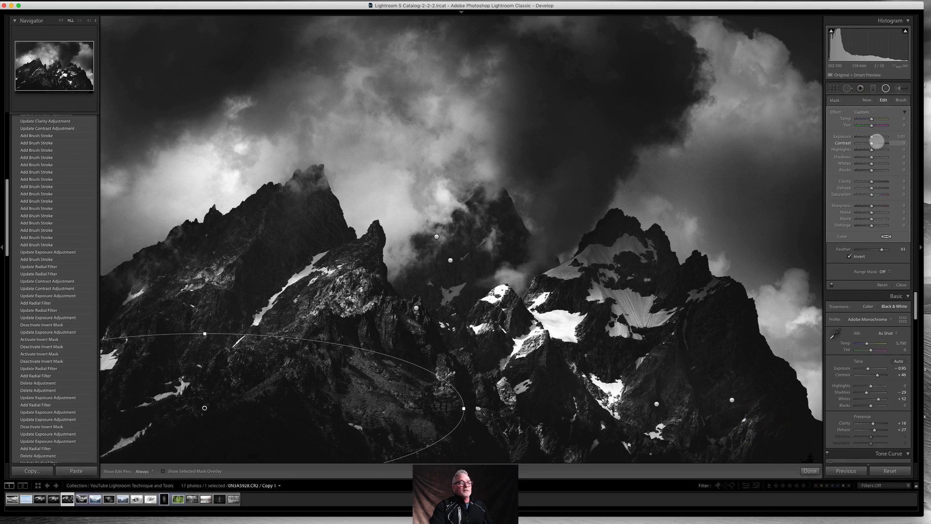
left_click_drag(878, 138, 876, 137)
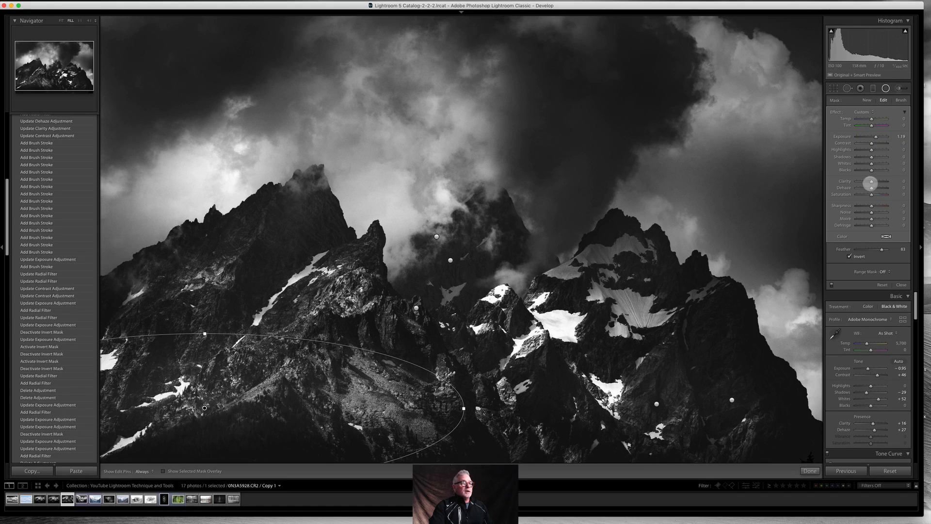
left_click_drag(877, 183, 878, 182)
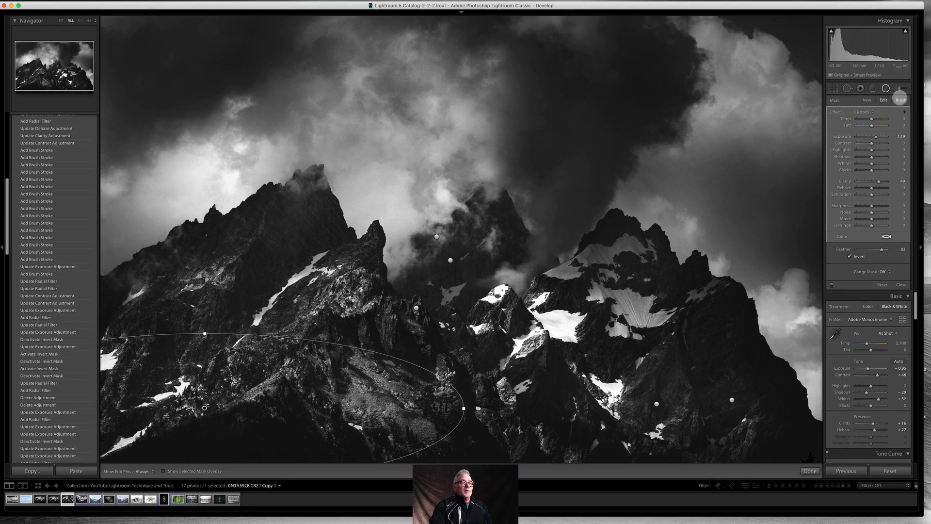
- Erase parts of the lower left radial filter's mask at brush size 13 and set its Range Mask to Luminance
left_click(900, 100)
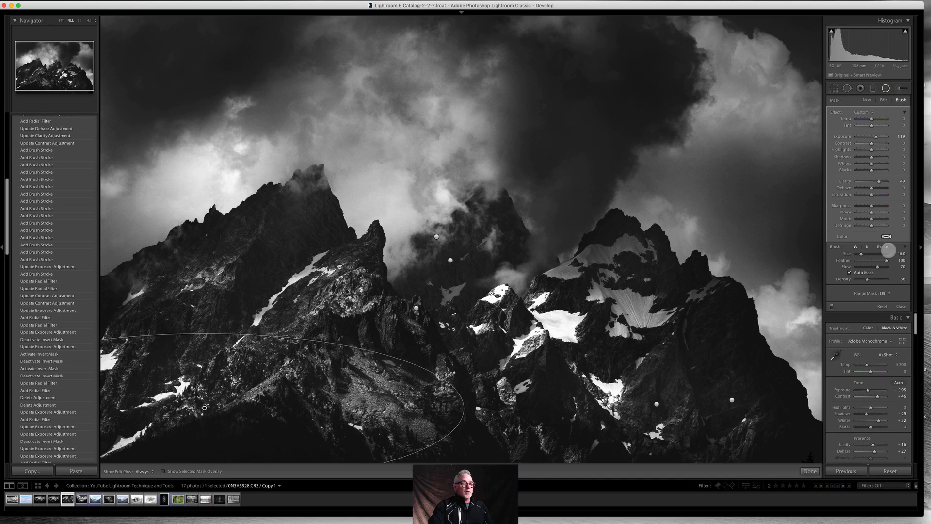
left_click(882, 246)
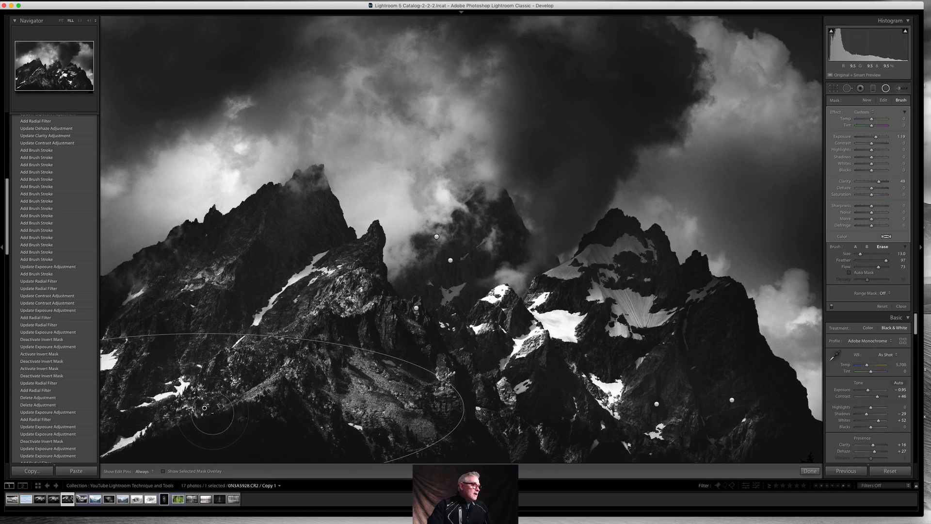
mouse_move(161, 419)
left_mouse_down()
mouse_move(135, 417)
mouse_move(125, 383)
left_mouse_up()
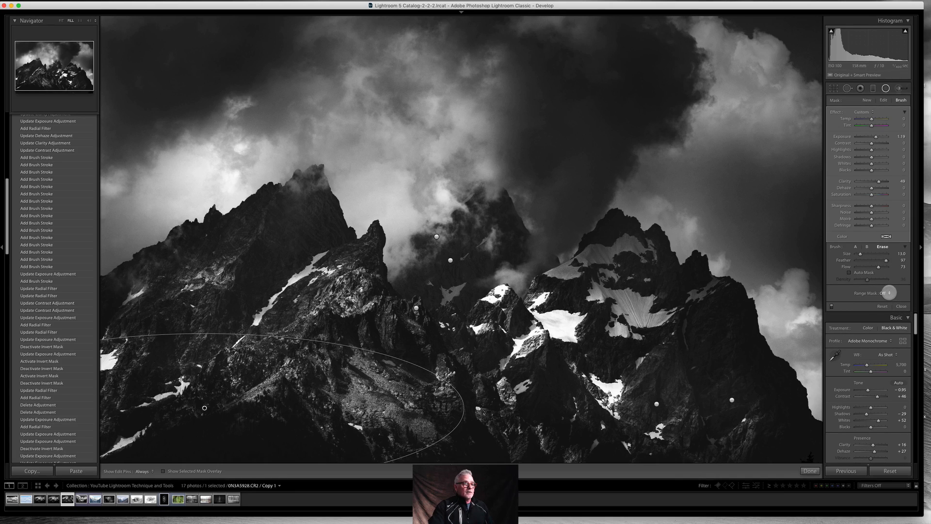
left_click(890, 293)
left_click(893, 302)
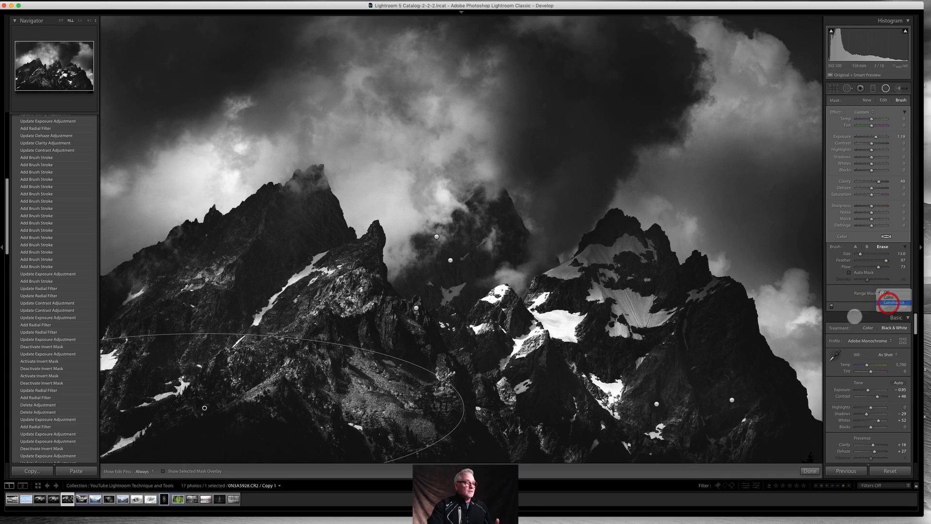
mouse_move(196, 421)
left_mouse_down()
mouse_move(187, 395)
mouse_move(201, 384)
mouse_move(177, 371)
mouse_move(198, 379)
left_mouse_up()
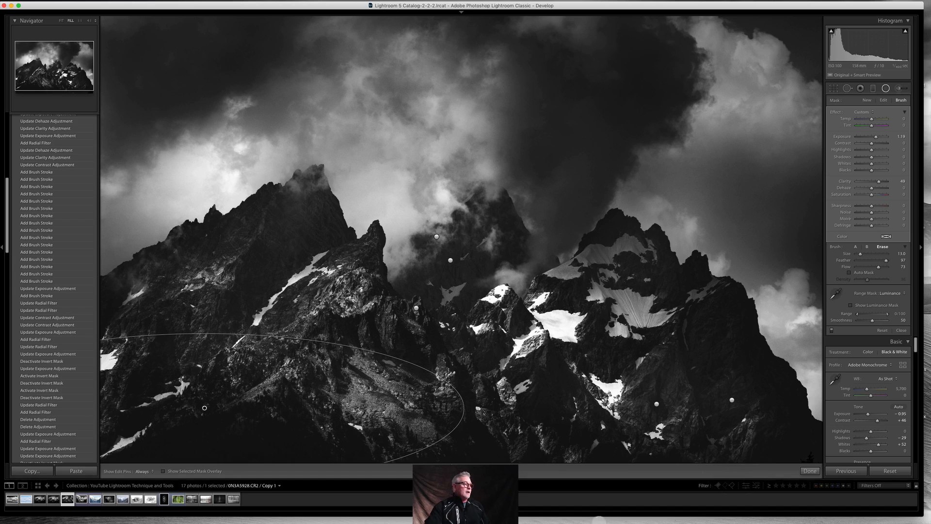
- Open the finished original of the mountain photo and examine where its radial filters and adjustment brushes are placed
left_click(40, 498)
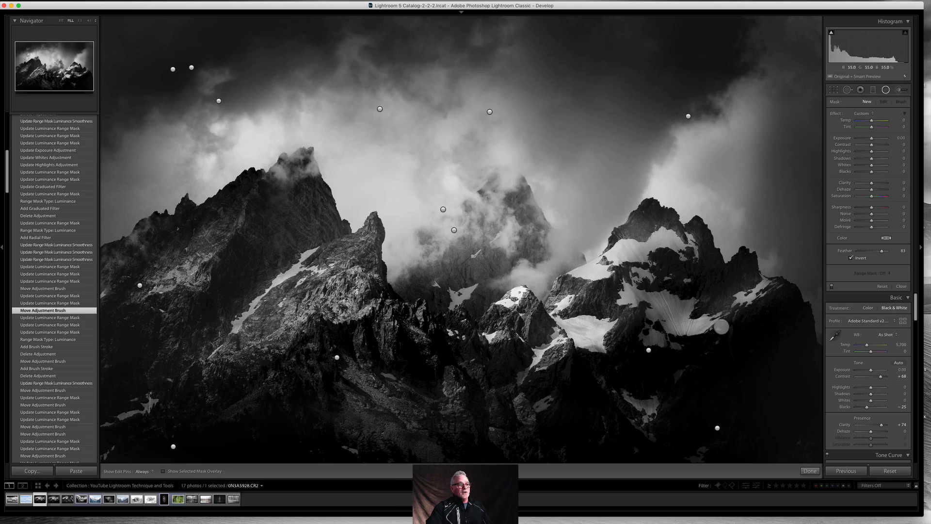
left_click(900, 90)
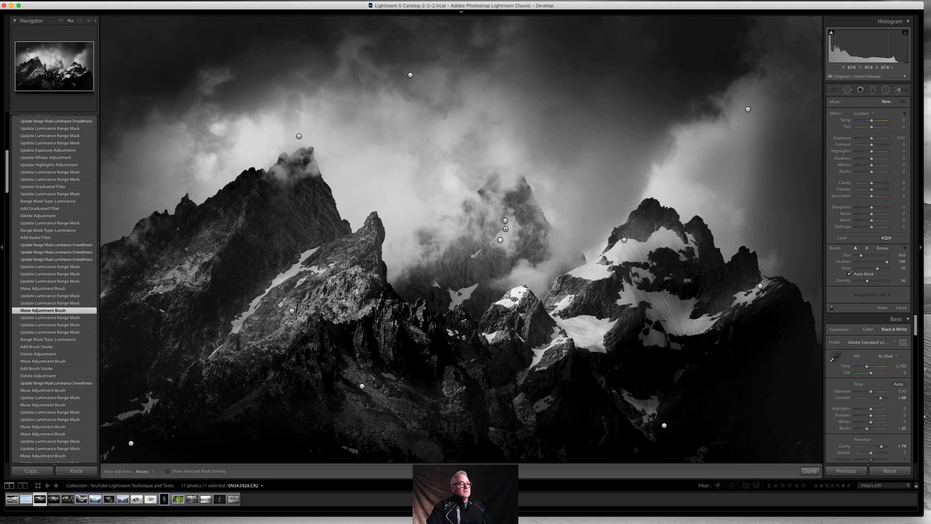
mouse_move(501, 240)
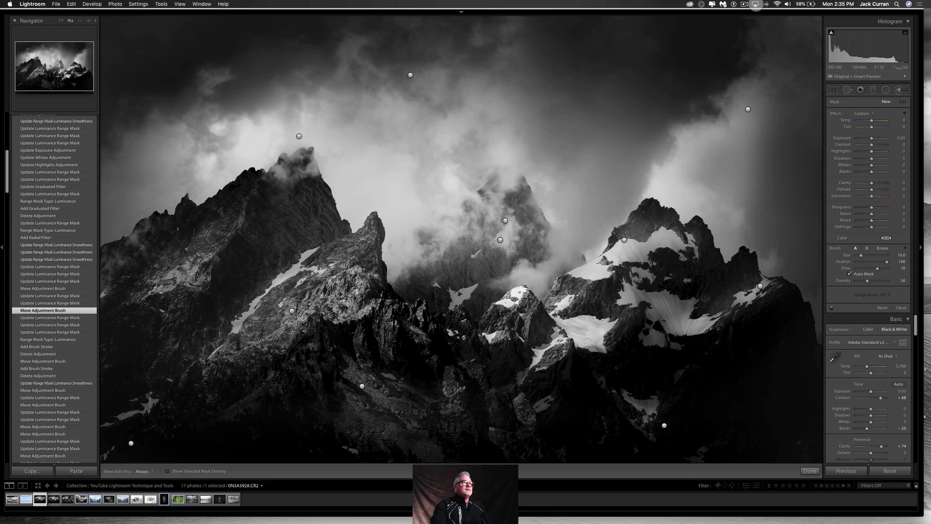
left_click(744, 4)
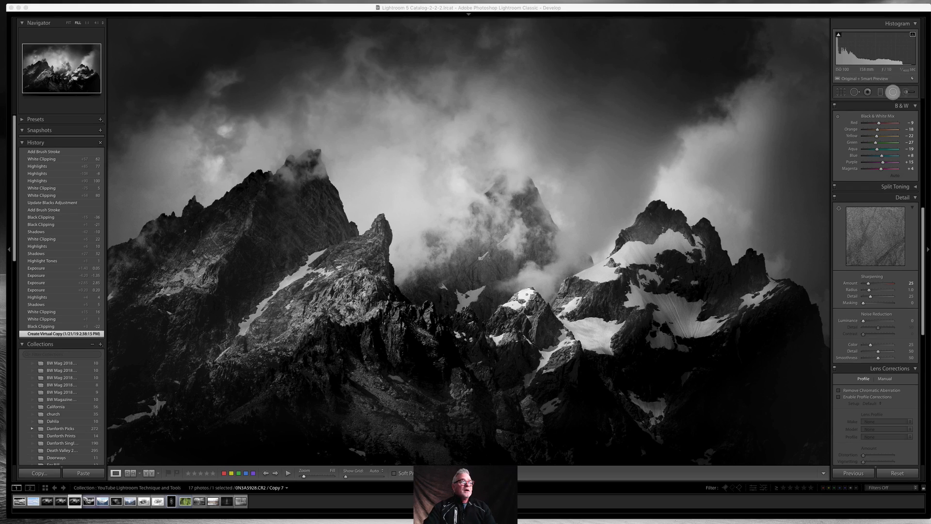
- Add a radial filter across the central mountains on the new virtual copy, reset its sliders and set Sharpness to 39
left_click(893, 92)
left_click_drag(369, 295, 620, 417)
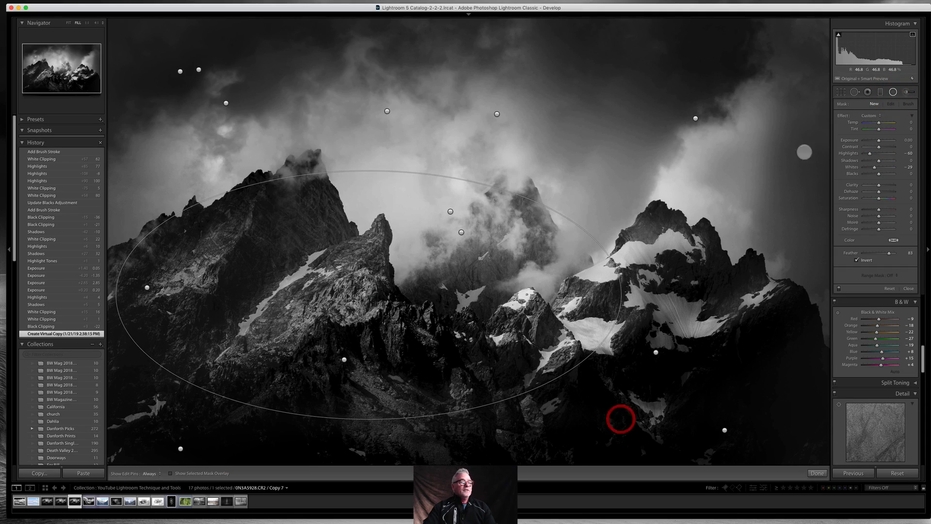
double_click(843, 117)
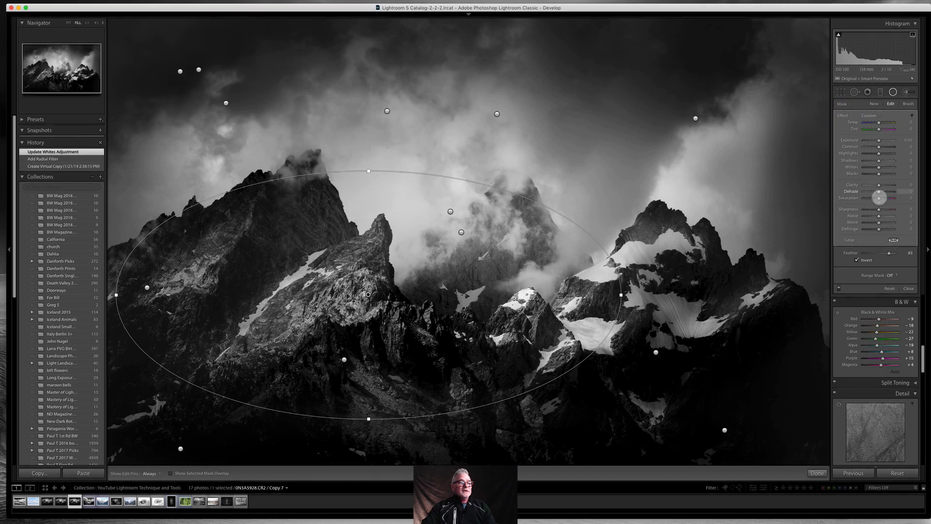
left_click(879, 211)
mouse_move(879, 211)
left_mouse_down()
mouse_move(910, 209)
mouse_move(870, 210)
mouse_move(885, 210)
left_mouse_up()
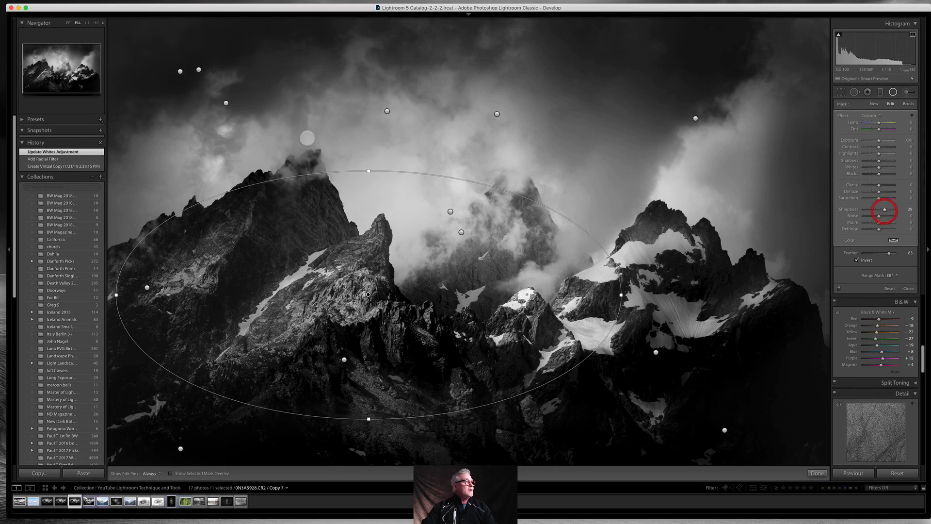
- Inspect the central peaks at close magnification and set the global sharpening Amount to 37
left_click(85, 22)
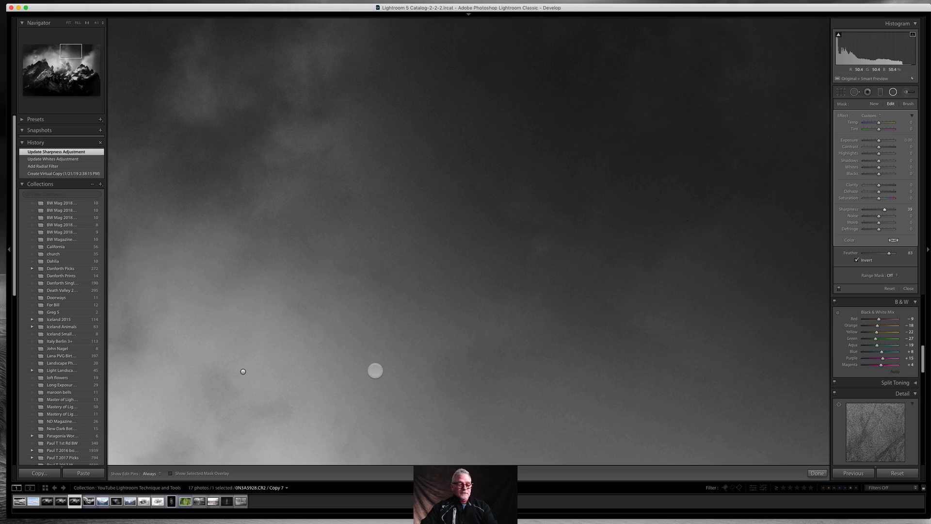
left_click_drag(343, 391, 601, 14)
left_click_drag(418, 335, 430, 310)
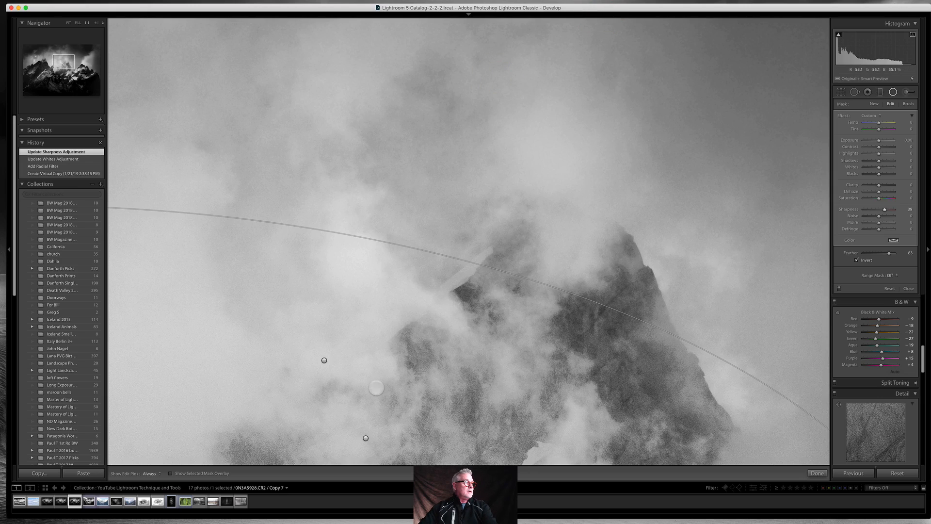
left_click_drag(417, 356, 615, 165)
left_click_drag(499, 299, 465, 345)
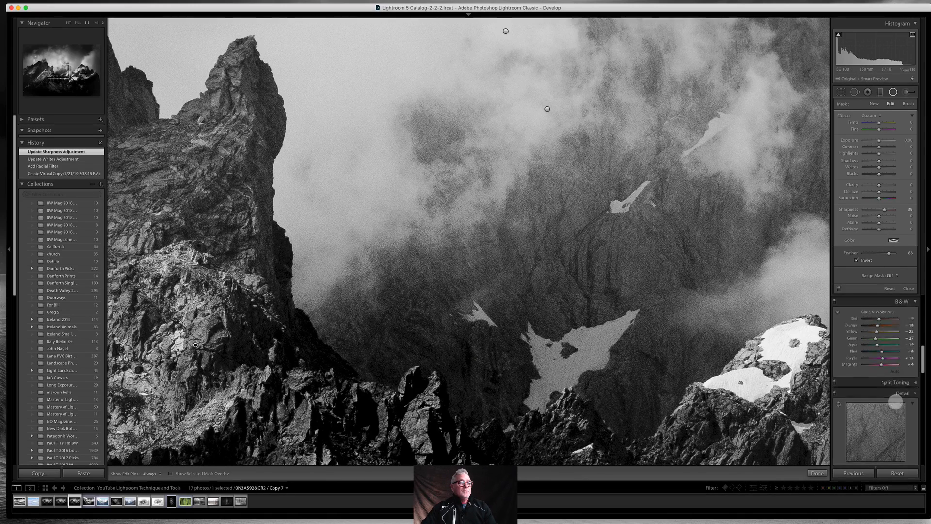
scroll(896, 402, "down", 4)
mouse_move(869, 364)
left_mouse_down()
mouse_move(892, 364)
mouse_move(856, 372)
left_mouse_up()
key("alt")
key("alt")
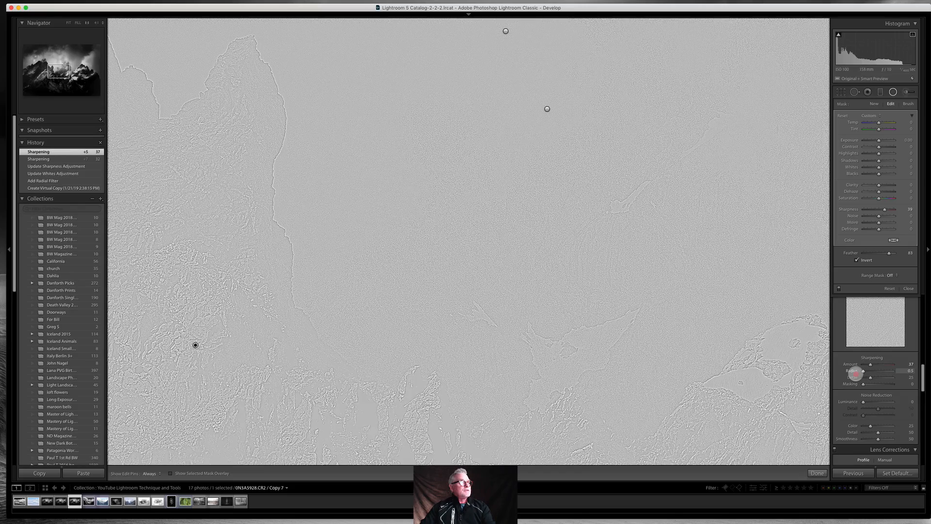
- Set the sharpening Radius to 0.9, Detail to 16 and Masking to 63 while checking the edge preview
mouse_move(855, 373)
left_mouse_down()
mouse_move(888, 371)
mouse_move(869, 371)
left_mouse_up()
left_click(871, 378)
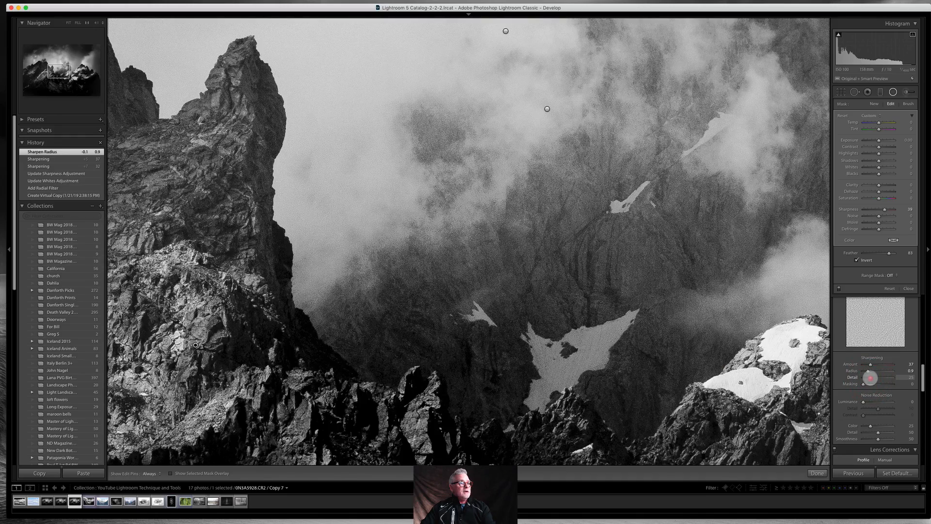
left_click(874, 377, "alt")
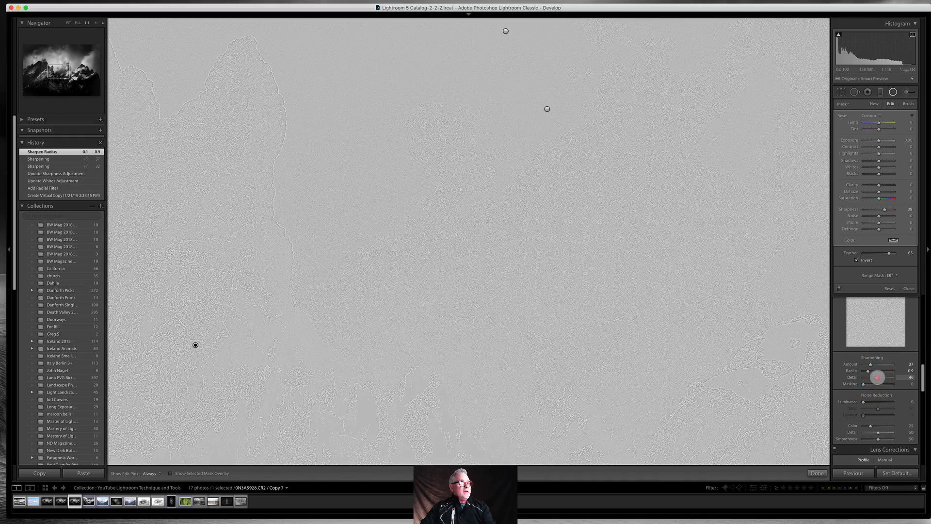
left_click_drag(877, 377, 902, 377)
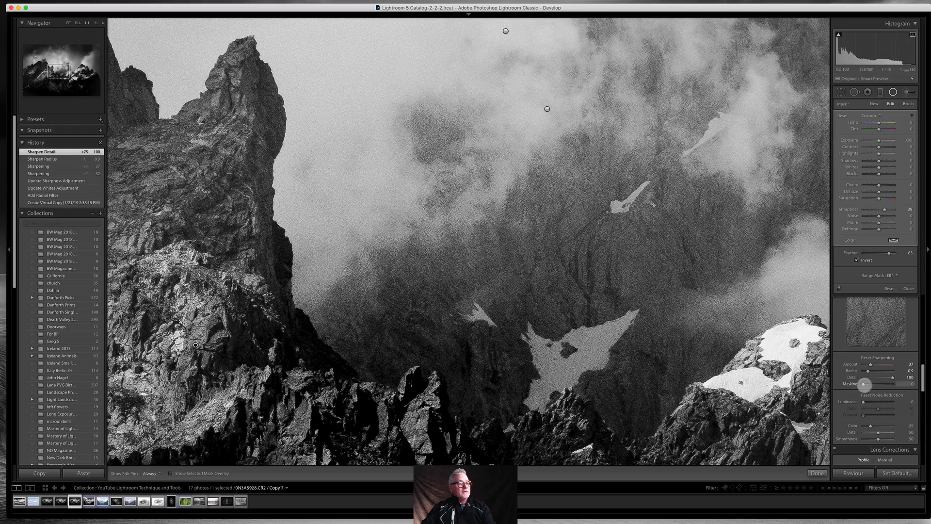
left_click(892, 378, "alt")
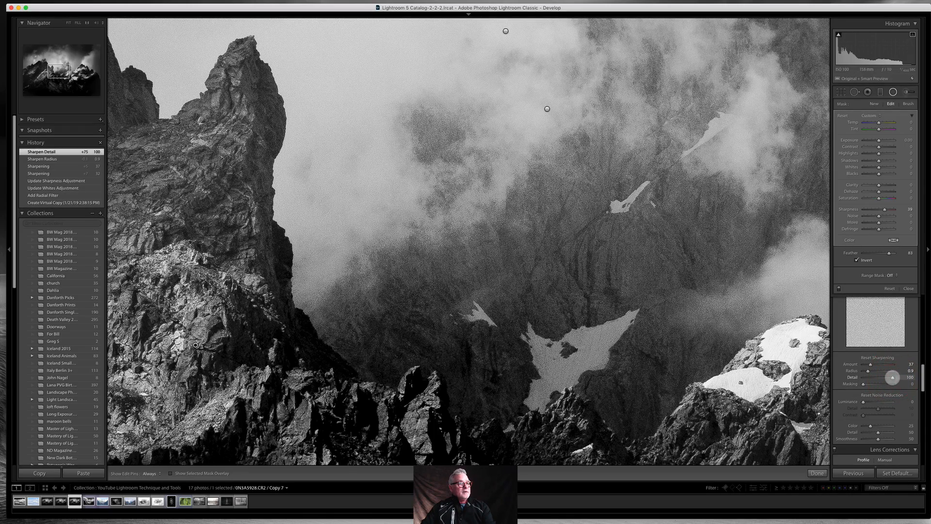
left_click_drag(893, 377, 869, 377)
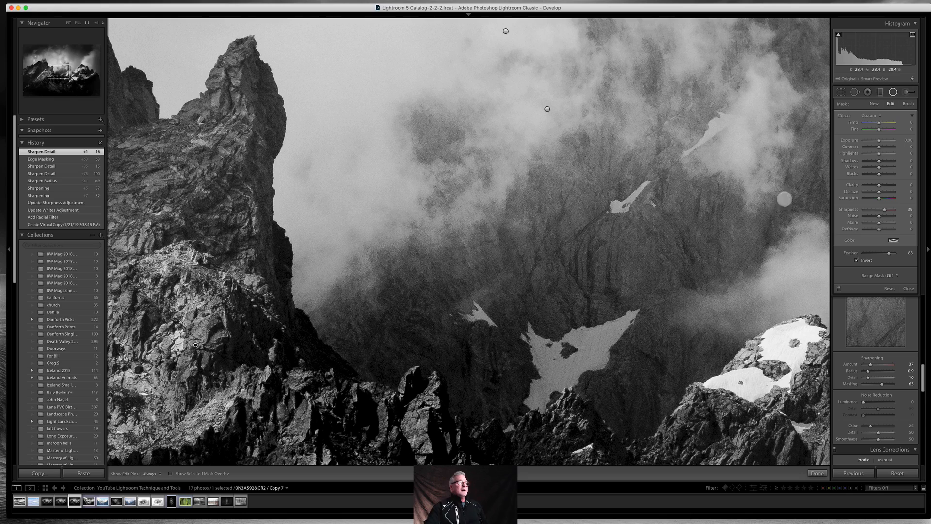
left_click_drag(683, 6, 683, 20)
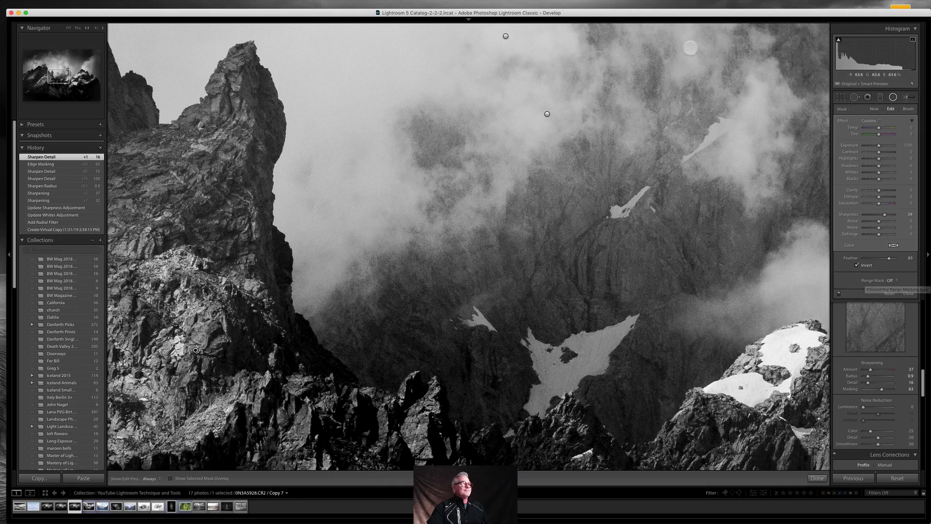
left_click(745, 4)
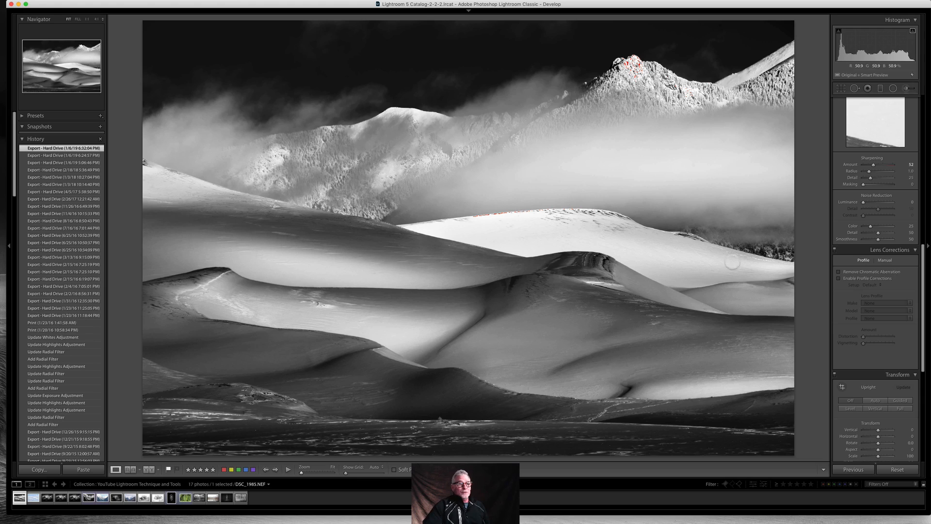
- Review the Basic, Tone Curve and B&W settings of the snowy dunes photo and view the image on its own
left_click_drag(922, 298, 921, 122)
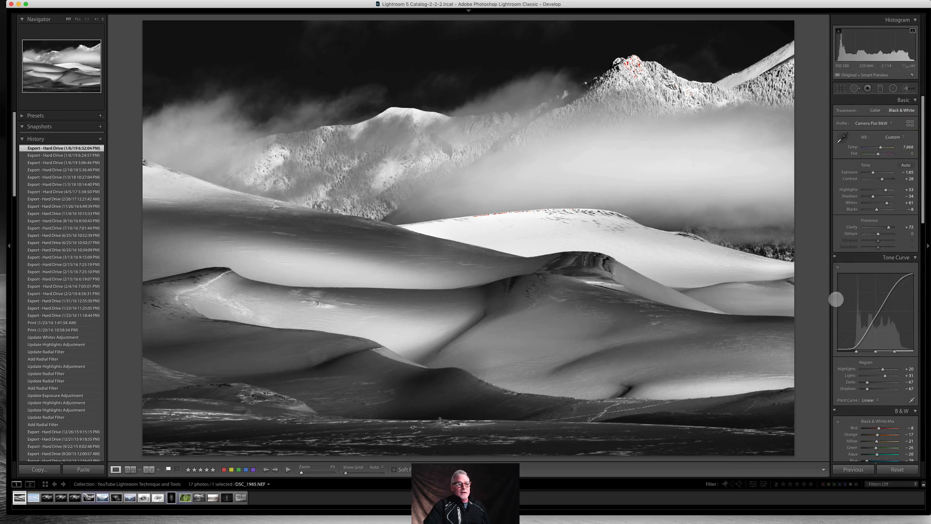
scroll(848, 307, "down", 3)
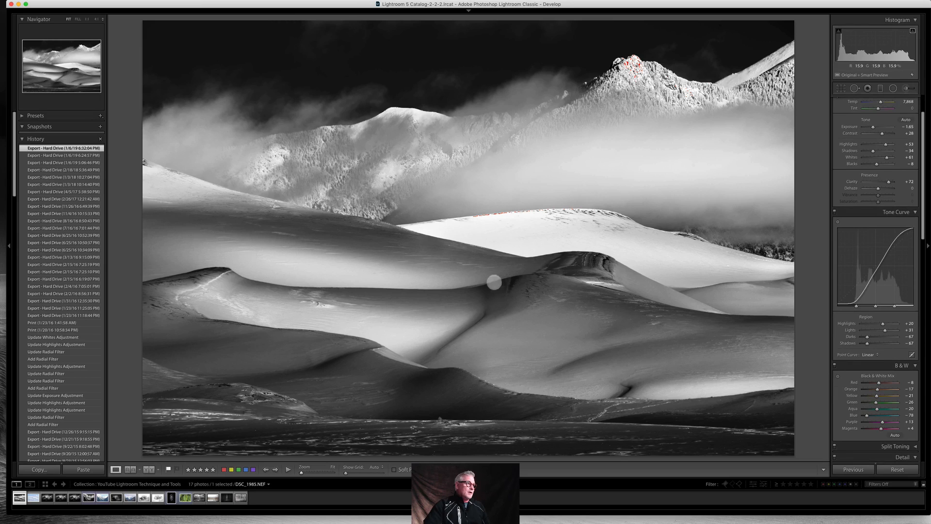
left_click_drag(614, 4, 615, 7)
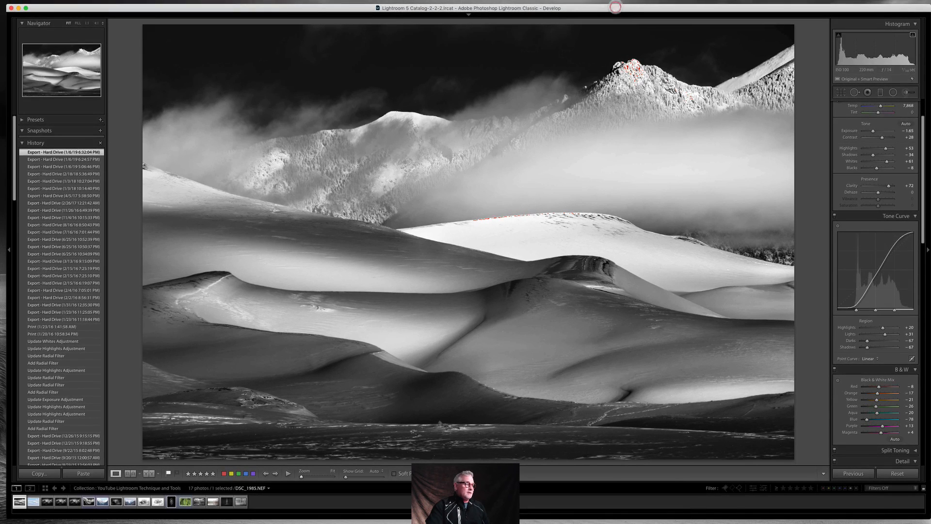
key("Tab")
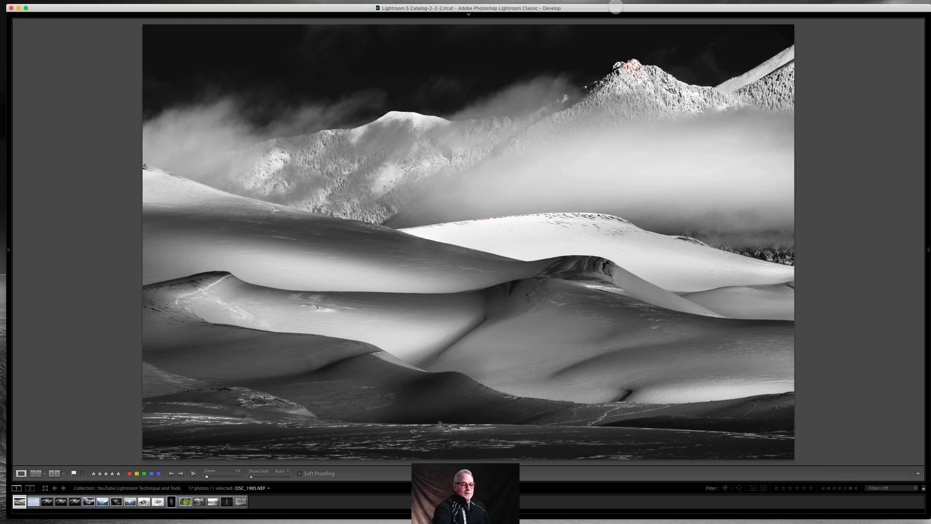
key("Tab")
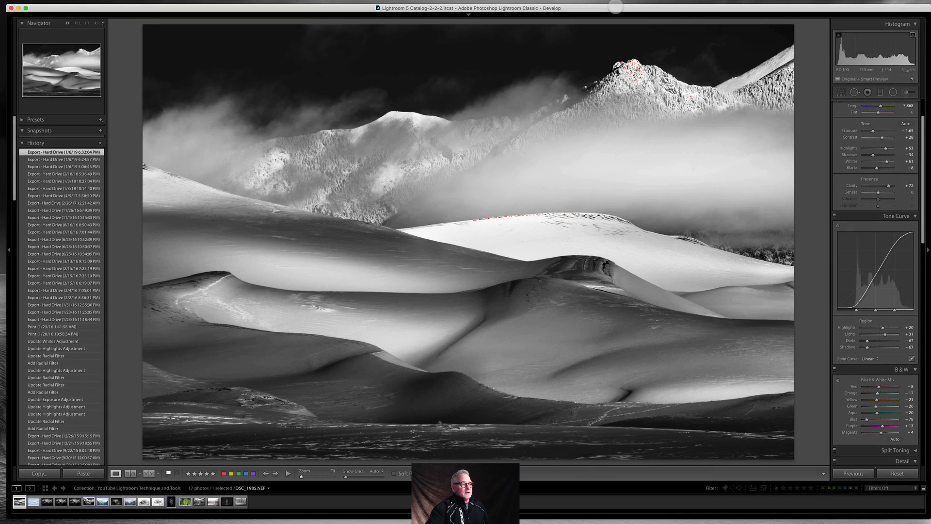
- Cycle the lights-out modes to view the snowy dunes photo against a dimmed and a black surround, ending with the interface restored
key("l")
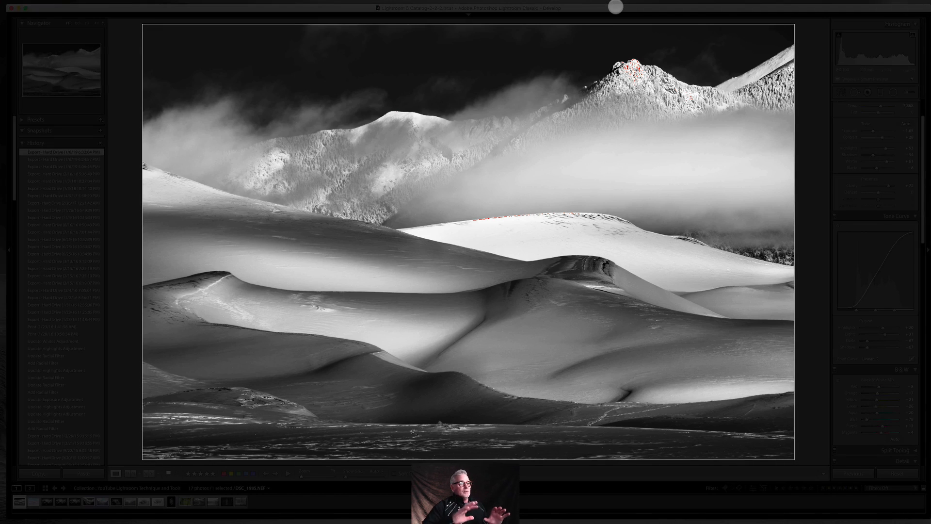
key("l")
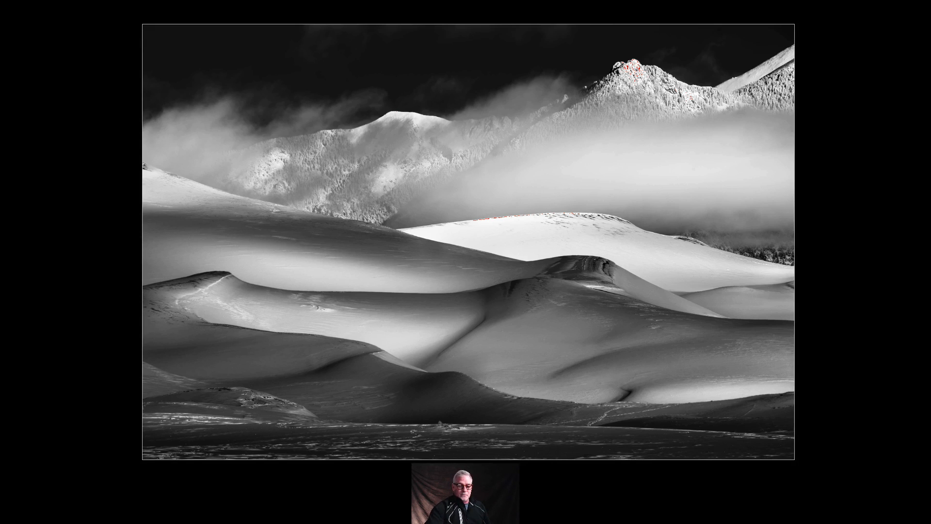
key("l")
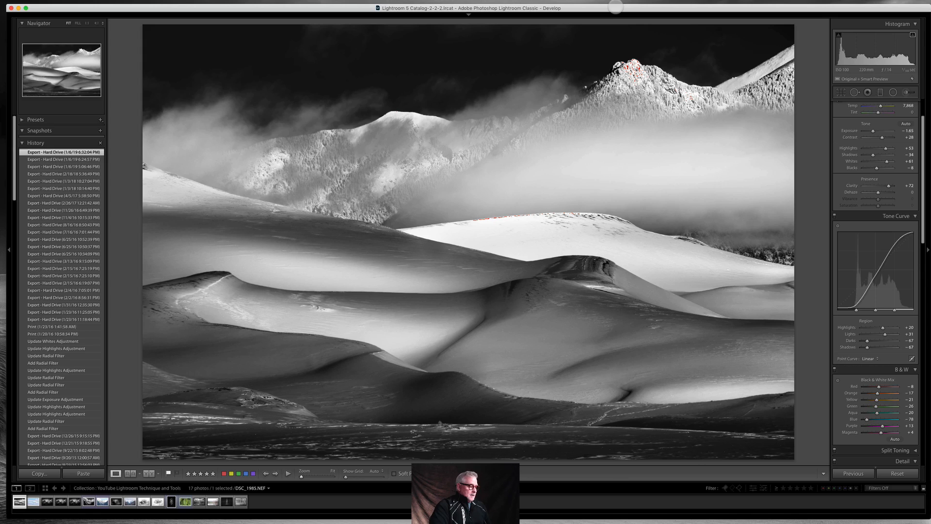
- Toggle the dunes photo between its unprocessed original and the finished black-and-white version, ending on the finished version
key("backslash")
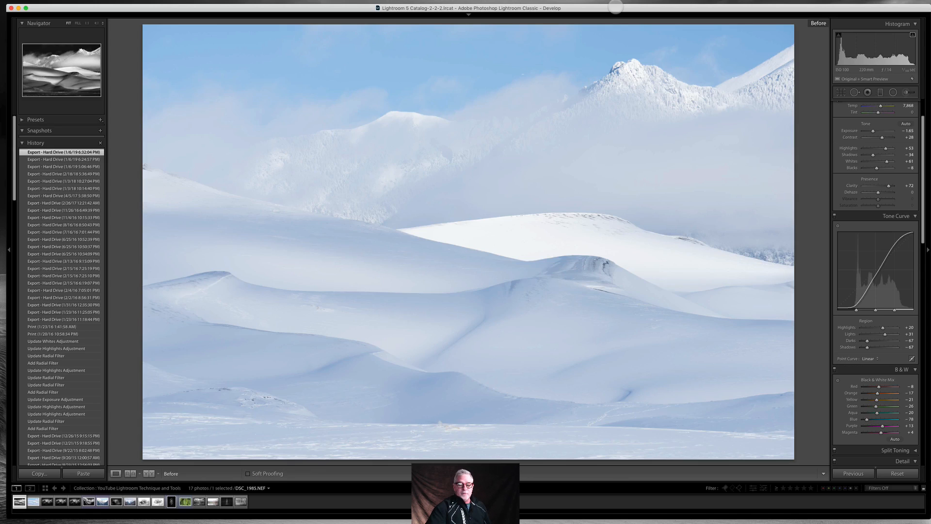
key("backslash")
key("backslash")
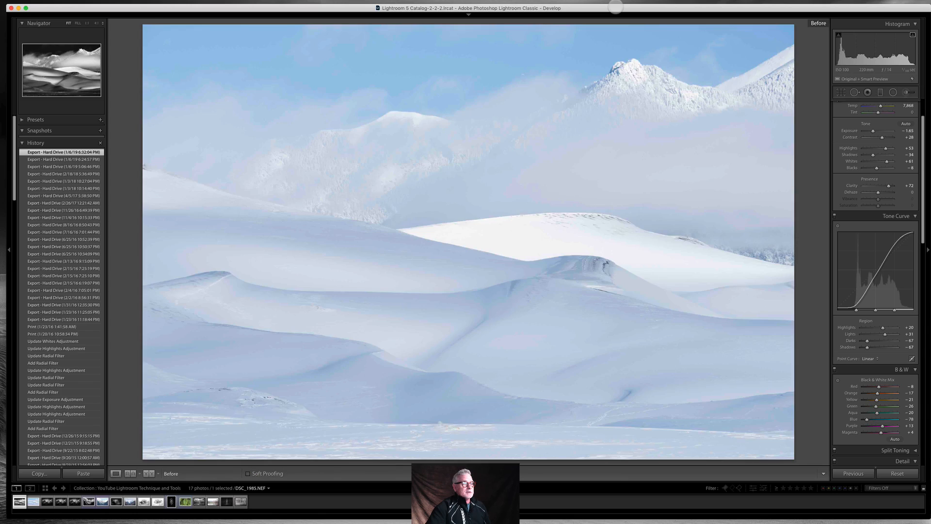
key("backslash")
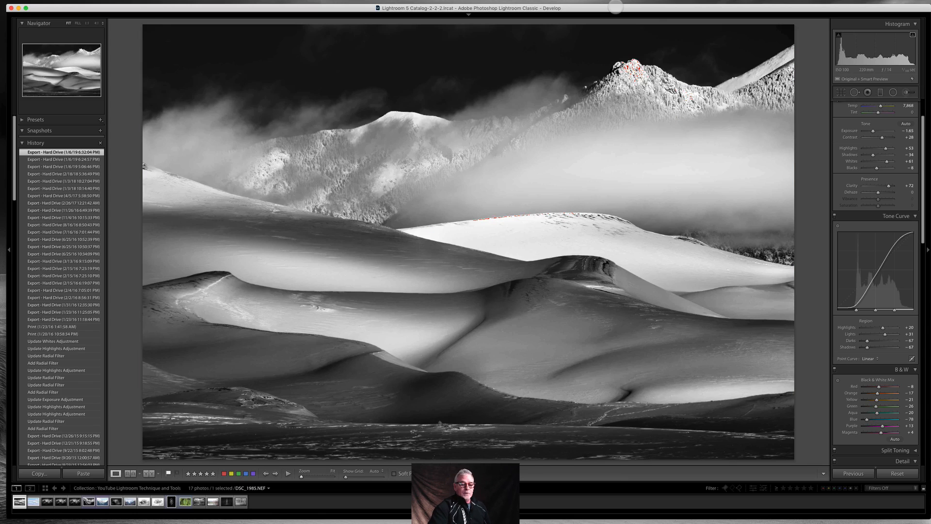
- Compare the dunes photo before and after processing with the side panels hidden, first side by side and finally as Before/After Left/Right Split
key("y")
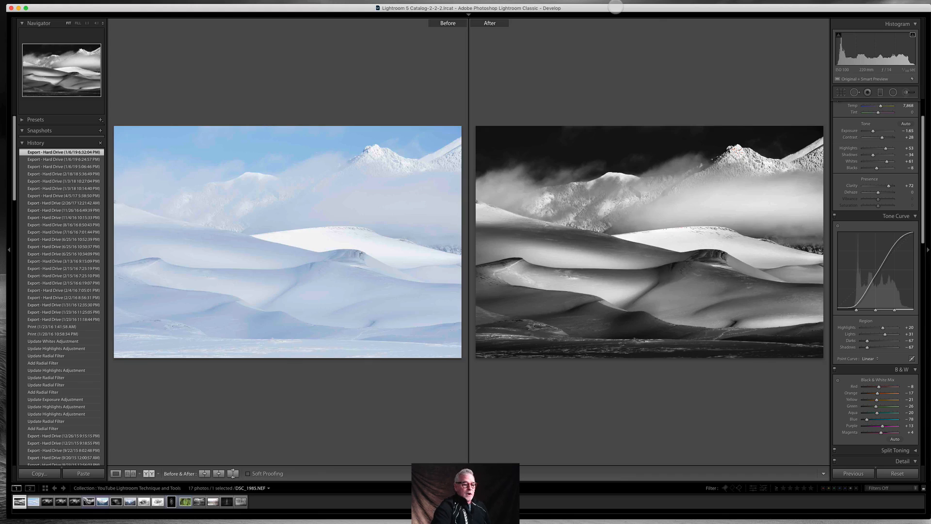
key("Tab")
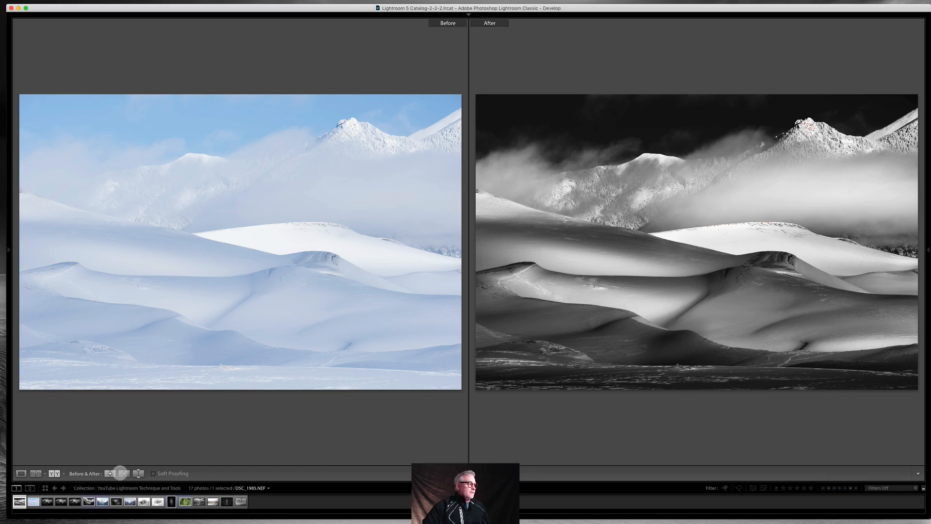
left_click(63, 474)
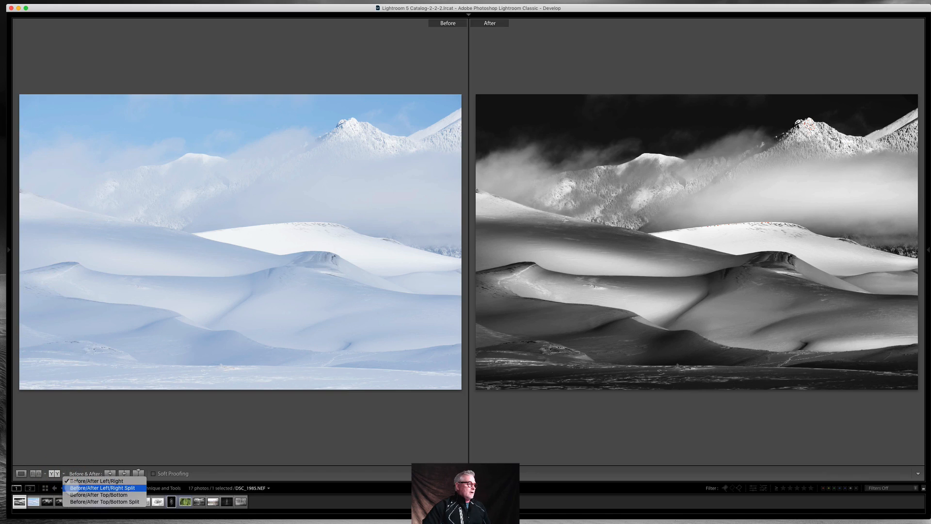
left_click(73, 488)
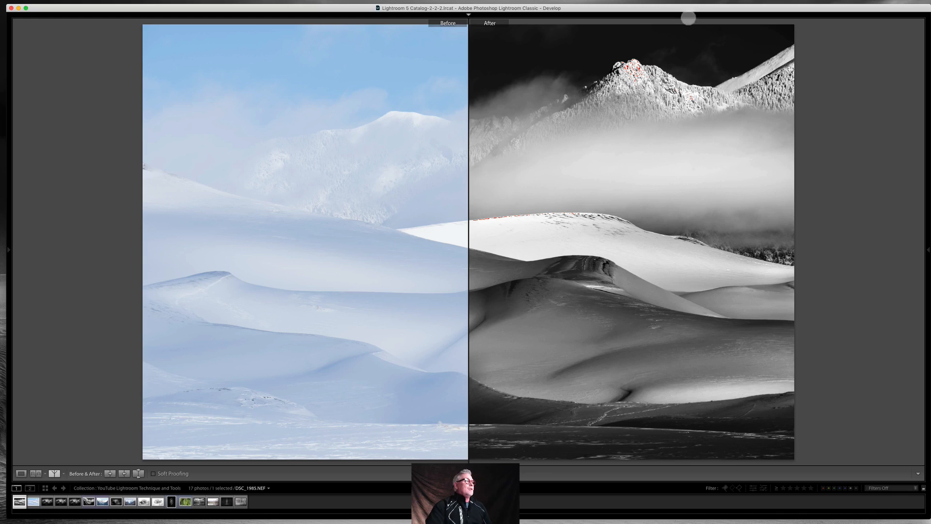
left_click(745, 4)
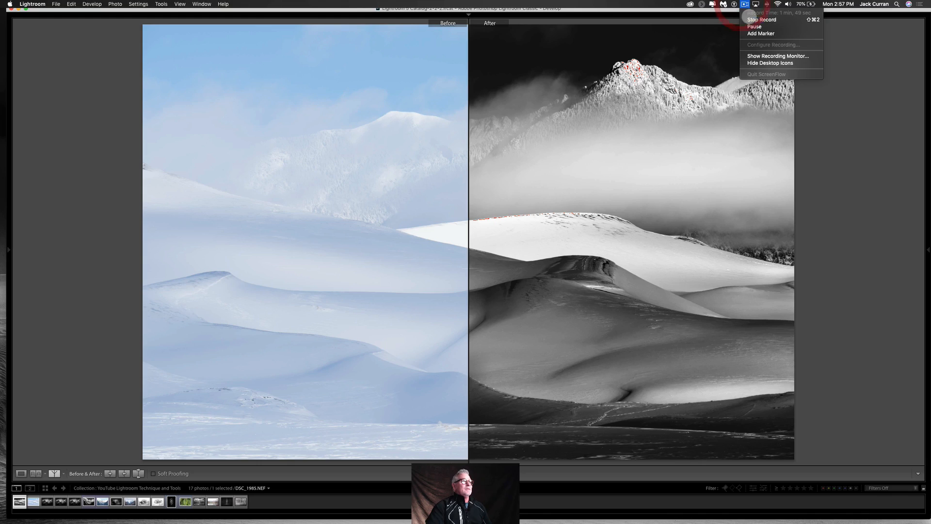